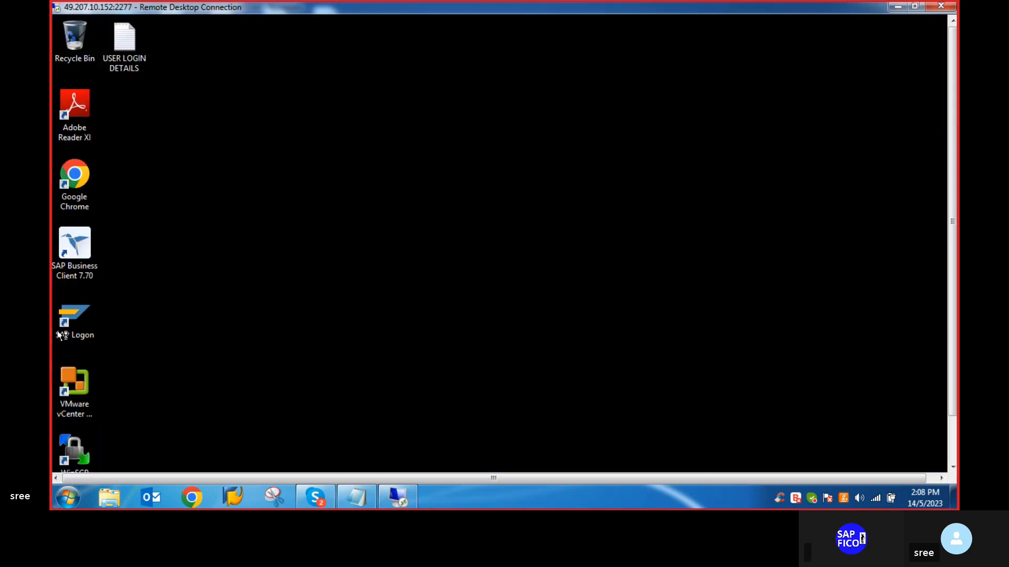
- Launch SAP Logon and log on to the S4HANA system in client 100 with the user name and account password
double_click(73, 320)
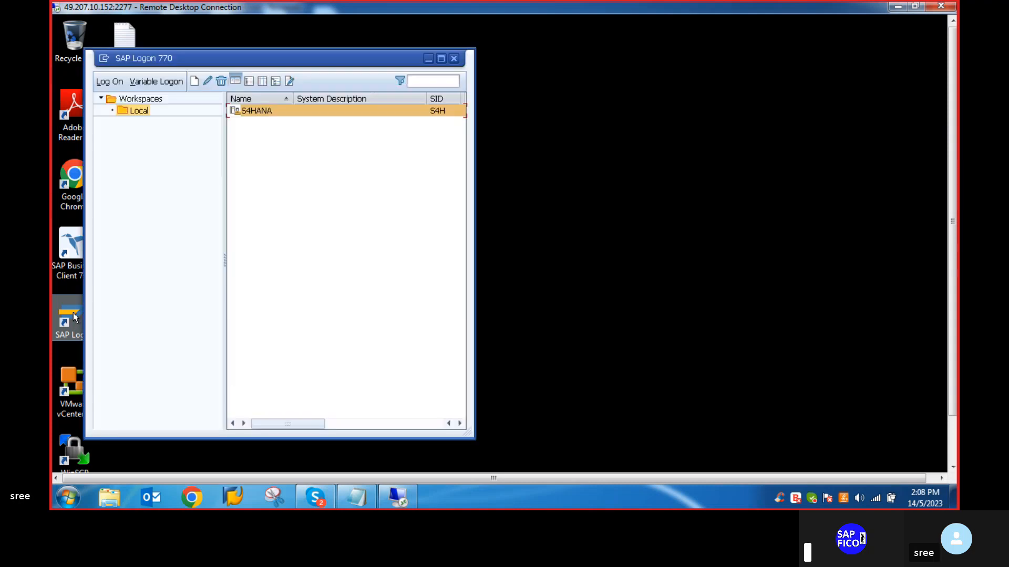
click(108, 81)
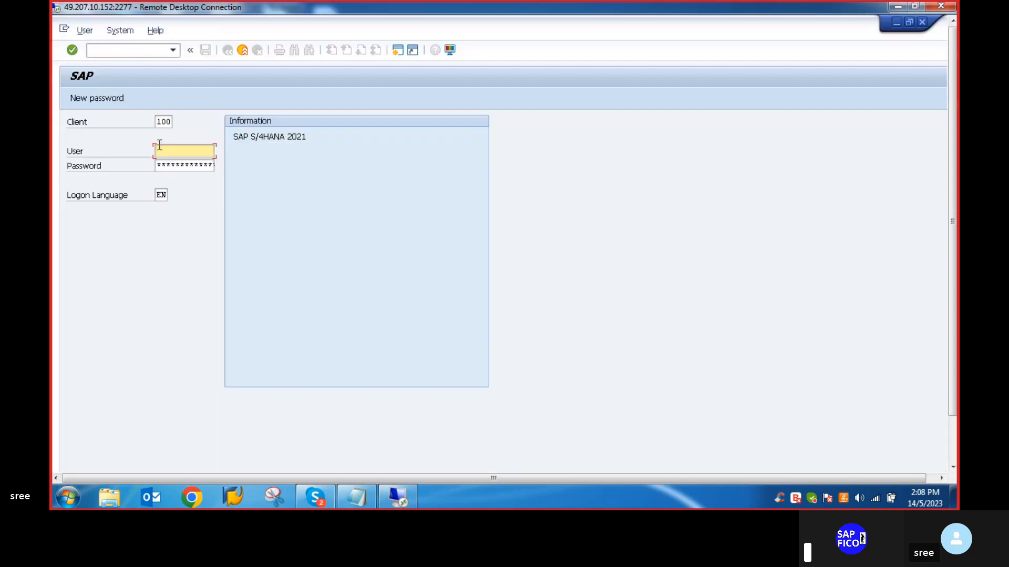
text(best)
key(Tab)
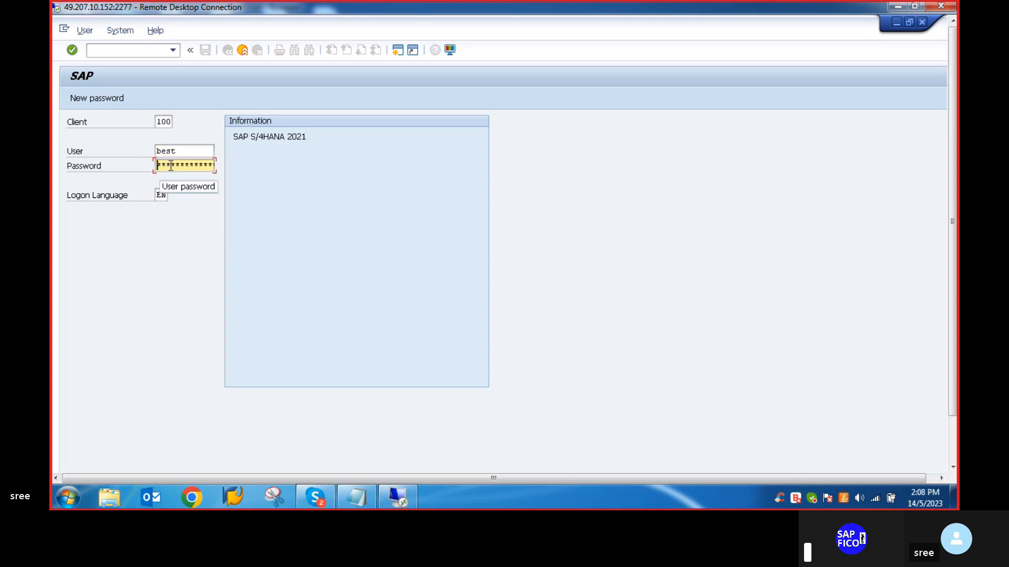
text(***)
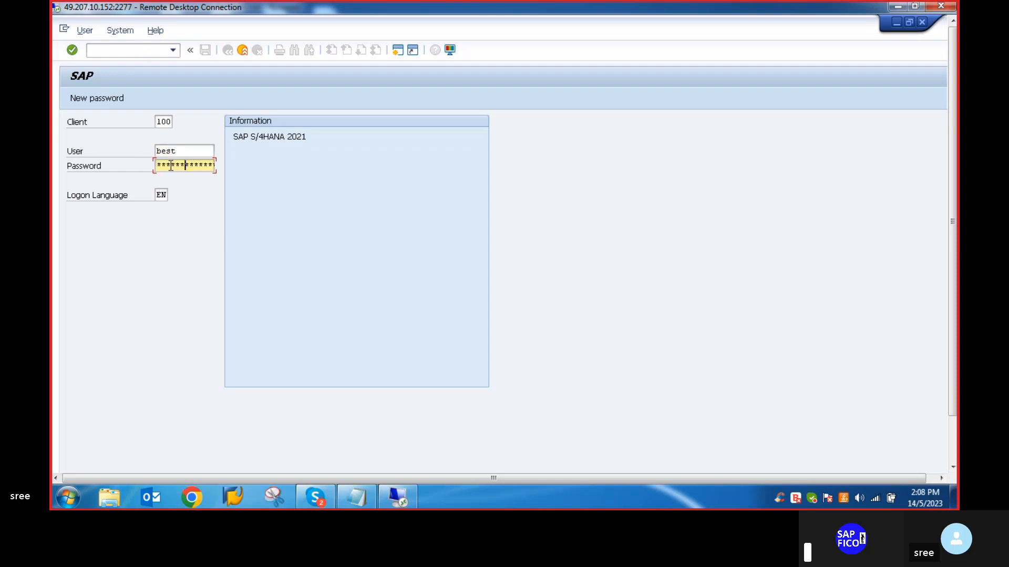
text(**)
key(Return)
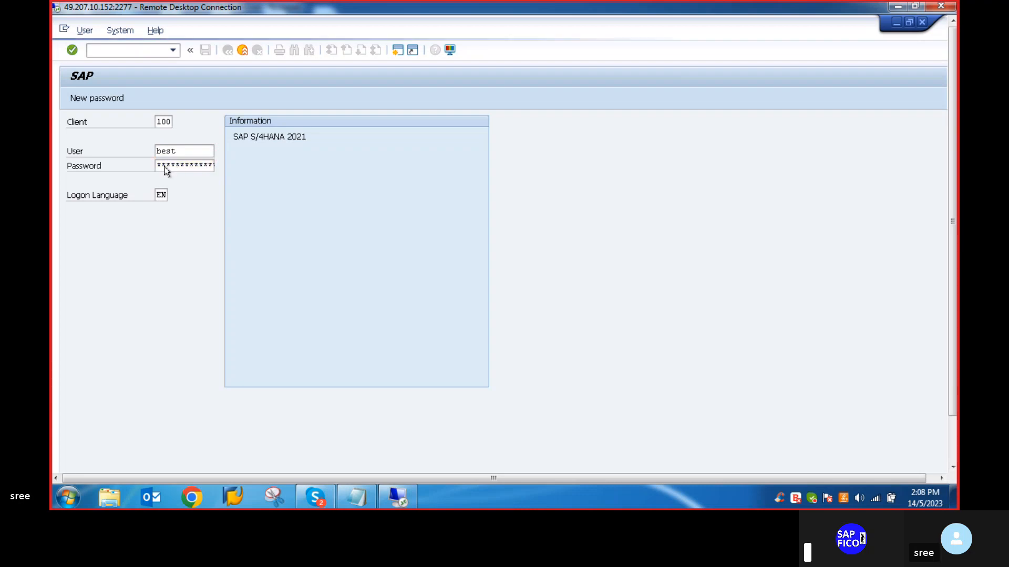
- Switch to the Notepad notes and read through the asset accounting topics and the list of configuration steps
click(360, 499)
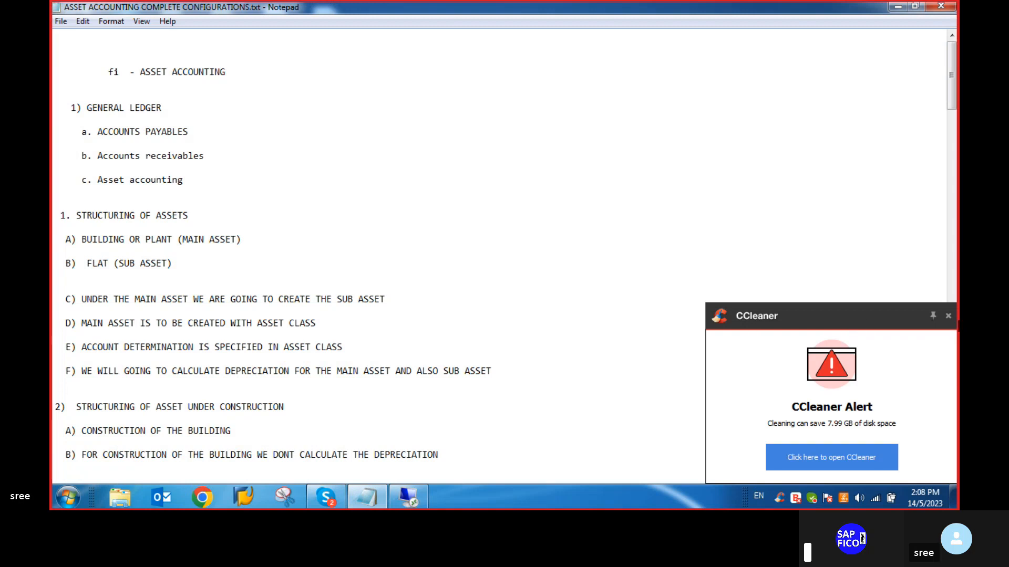
click(947, 317)
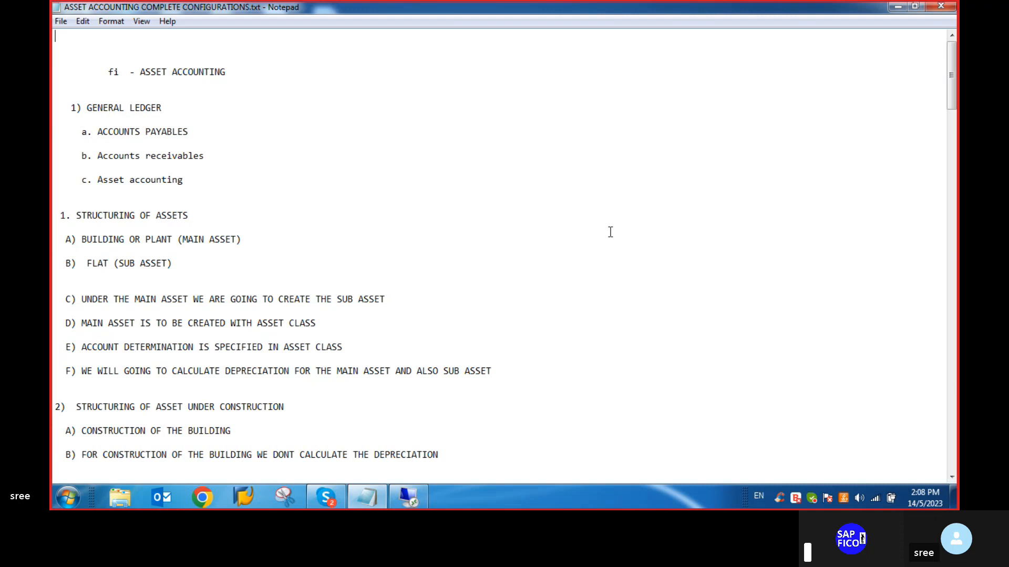
scroll(610, 232, down, 4)
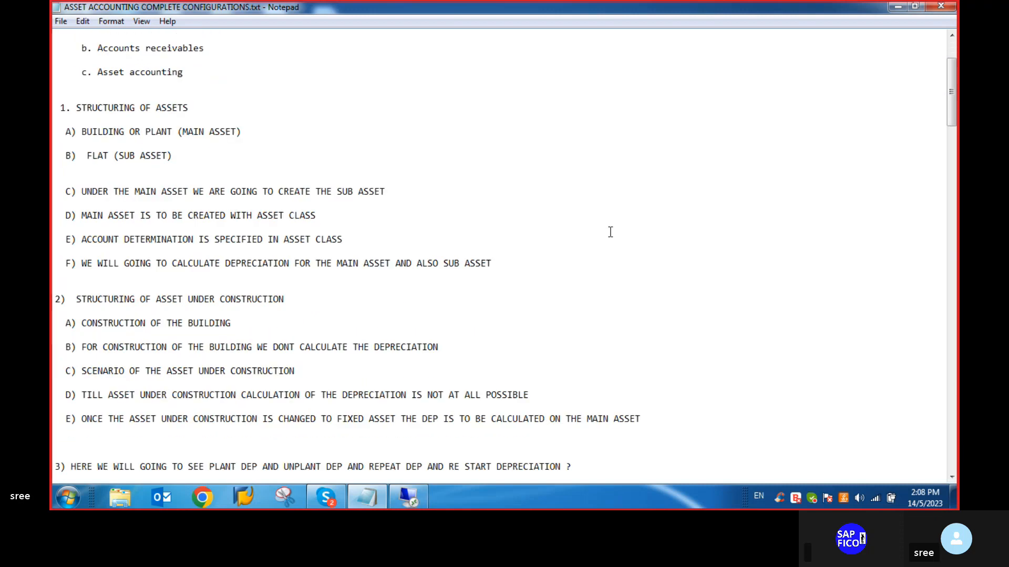
scroll(609, 232, down, 4)
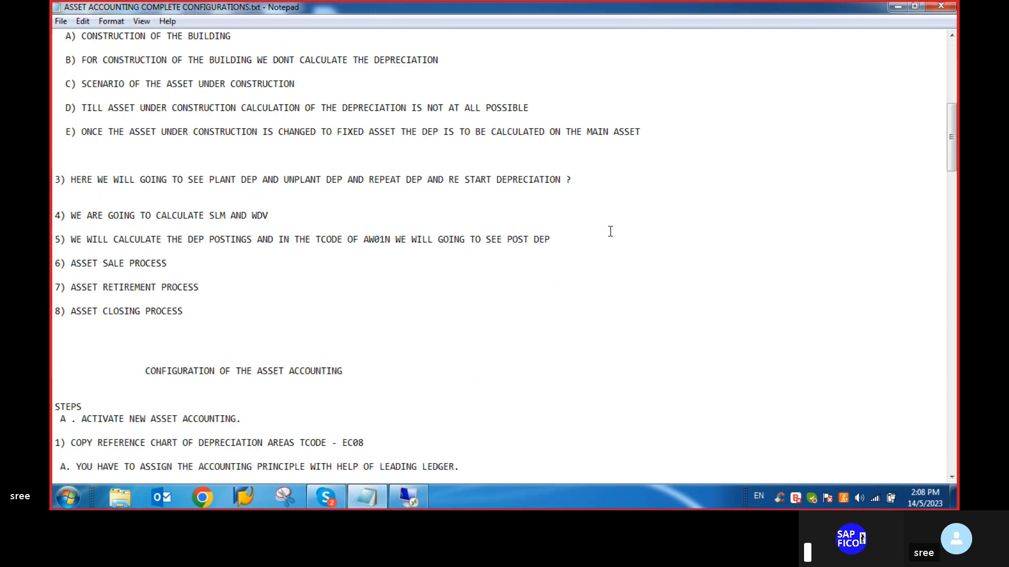
scroll(610, 232, down, 2)
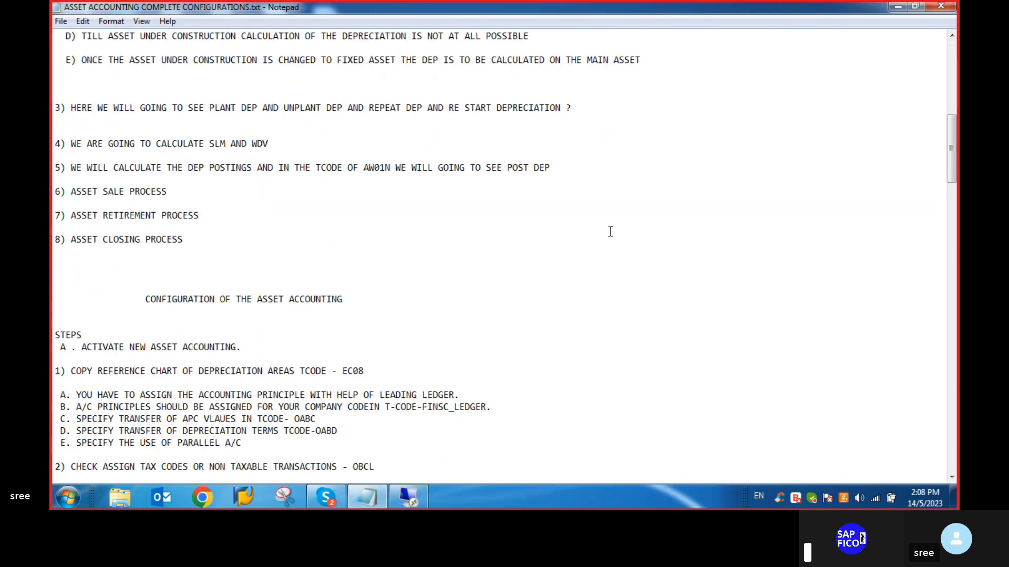
scroll(610, 232, down, 6)
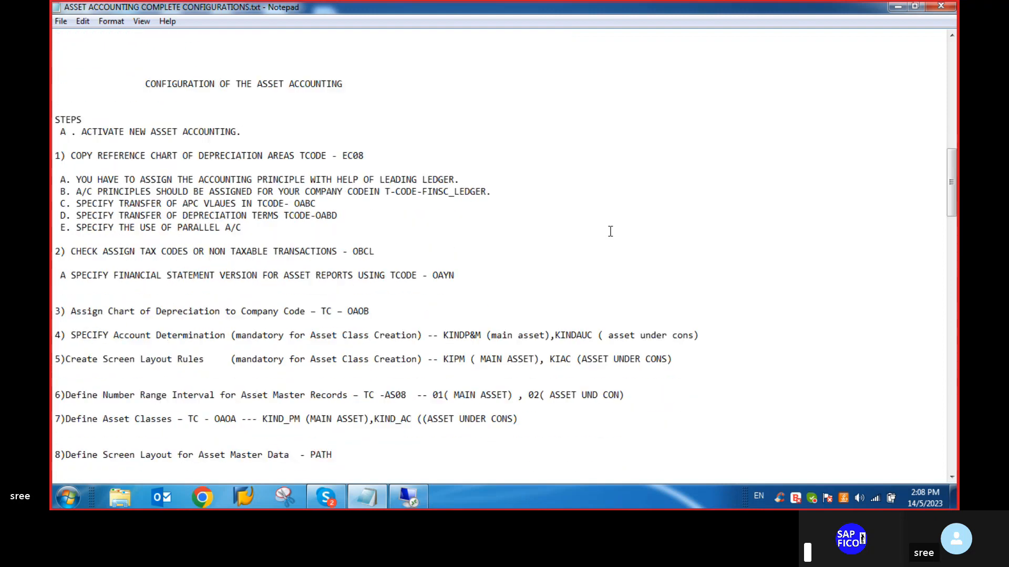
scroll(610, 231, down, 3)
scroll(610, 232, up, 2)
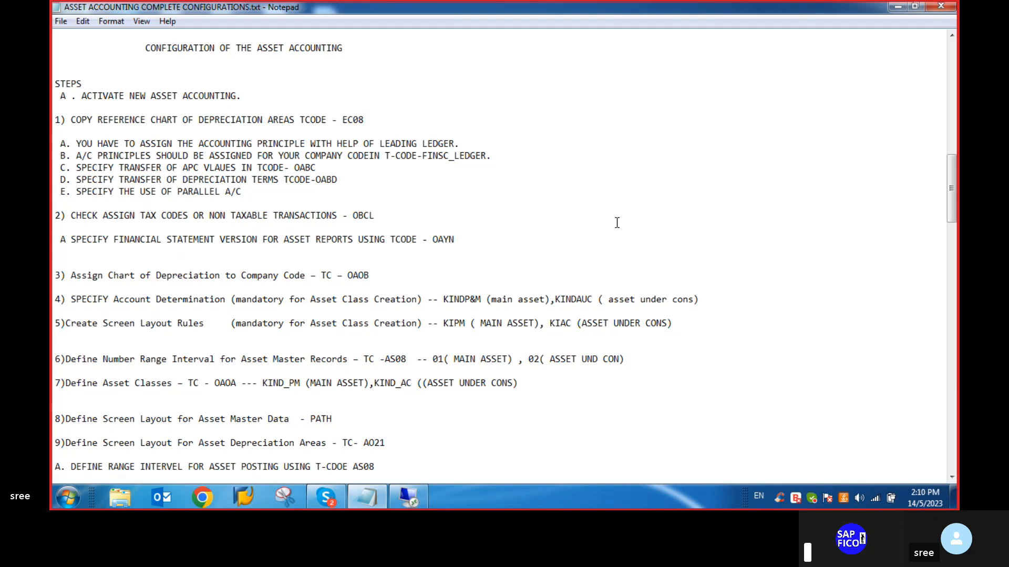
- Switch back to the SAP remote session, run transaction spro and display the SAP Reference IMG
click(422, 502)
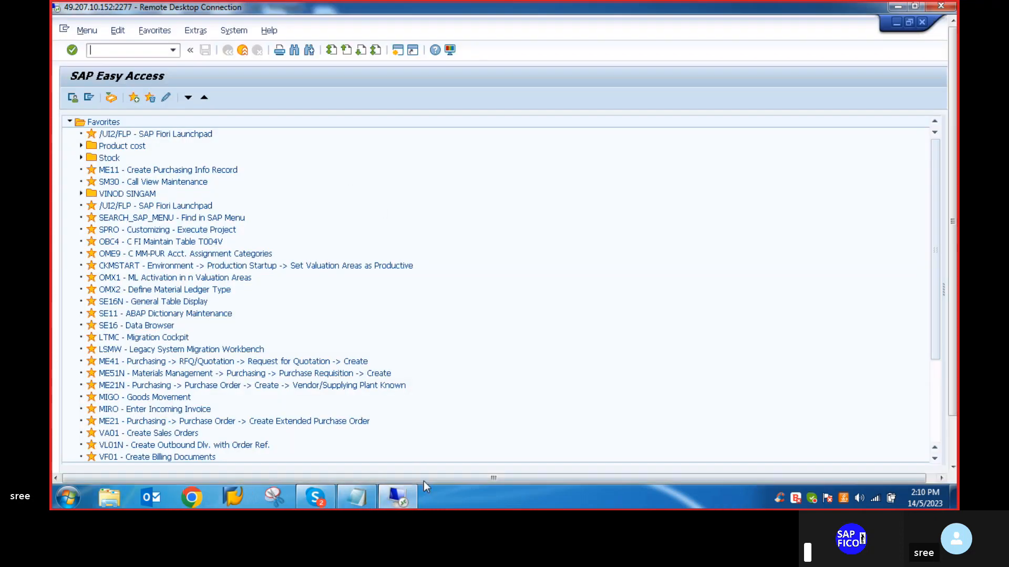
click(108, 49)
text(spro)
key(Return)
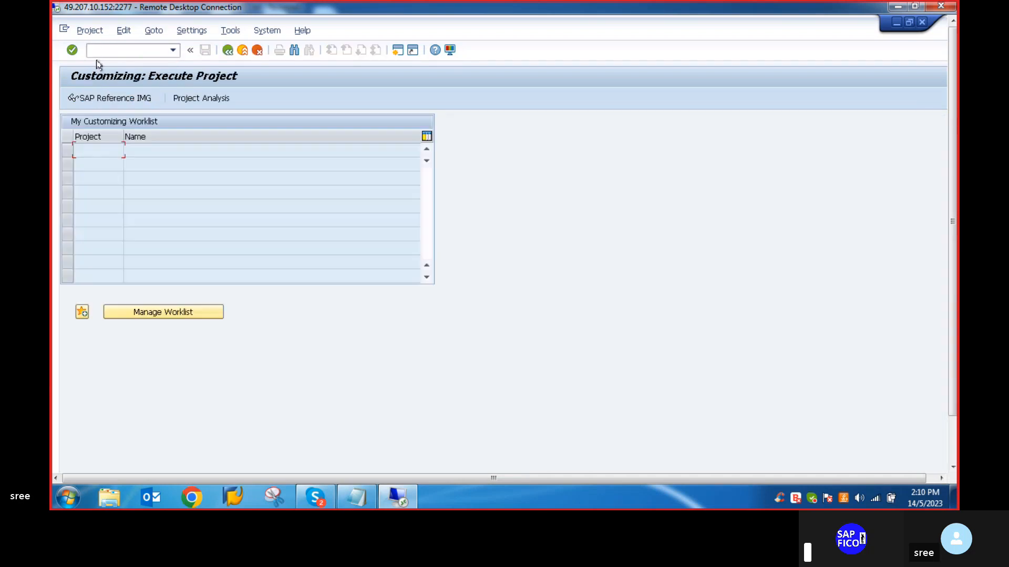
click(100, 100)
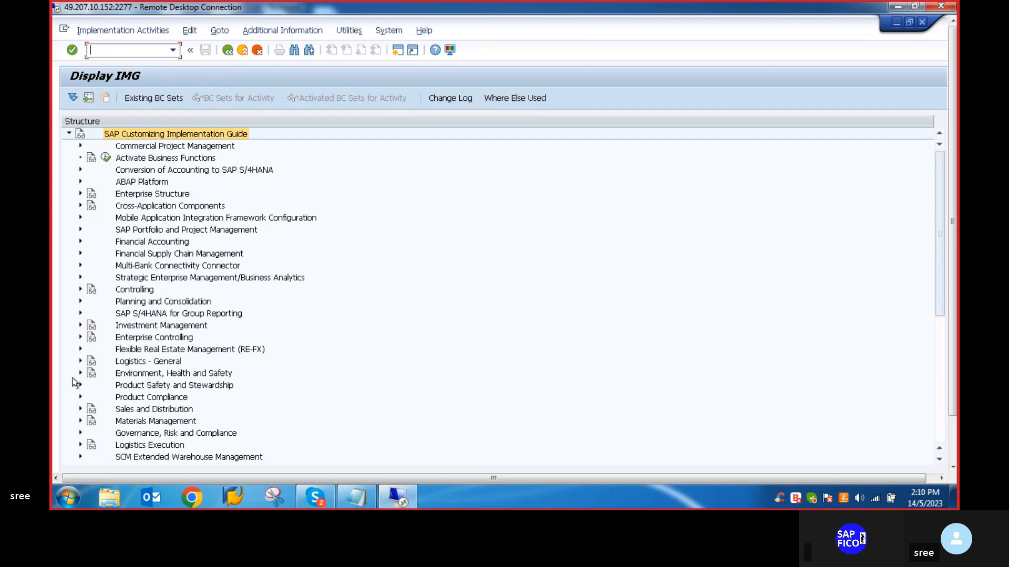
- Open the Activate Asset Accounting (New) activity under Financial Accounting, Asset Accounting, Migration from Classic to New Asset Accounting
click(81, 242)
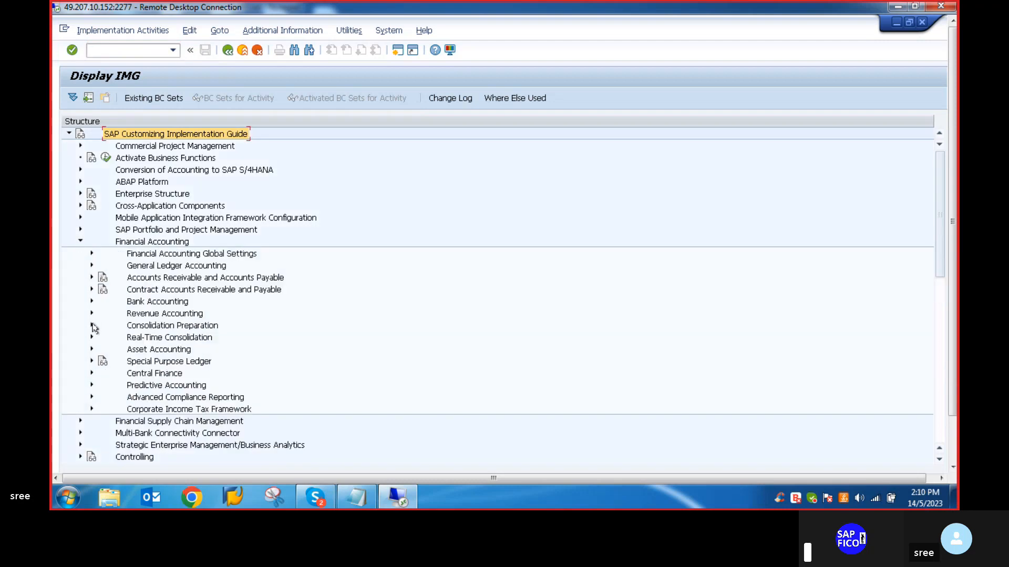
click(92, 350)
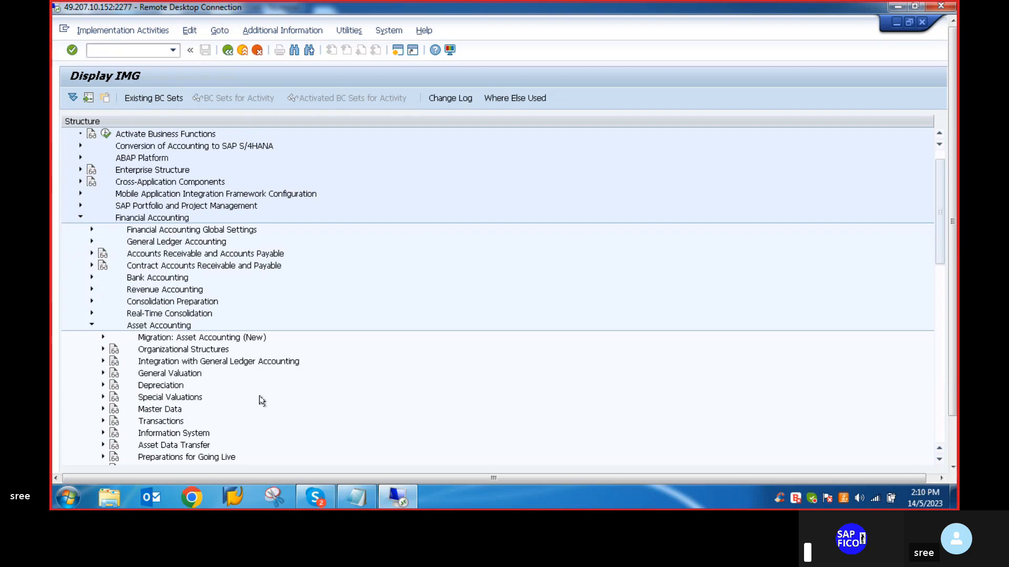
scroll(262, 400, down, 1)
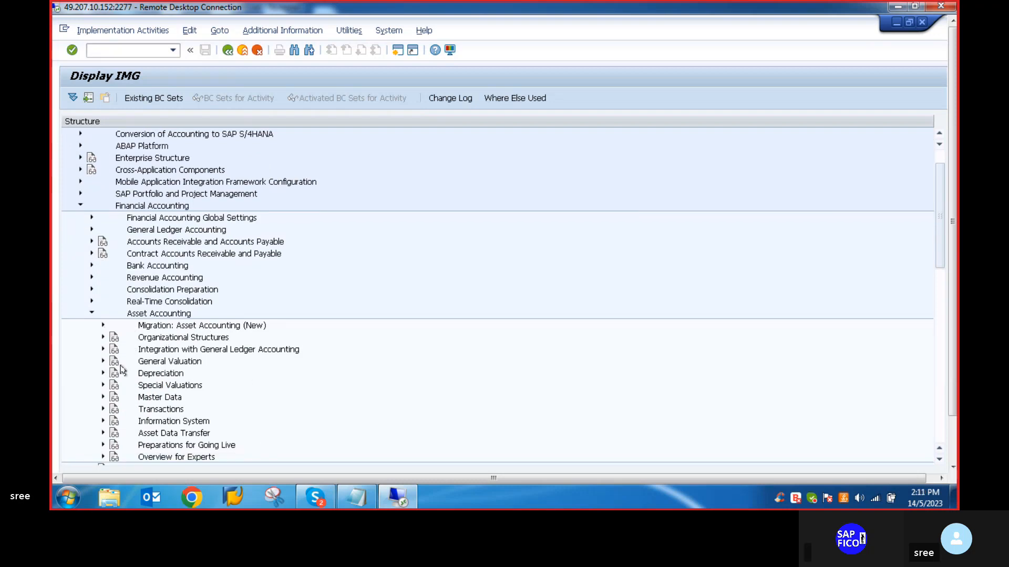
click(104, 326)
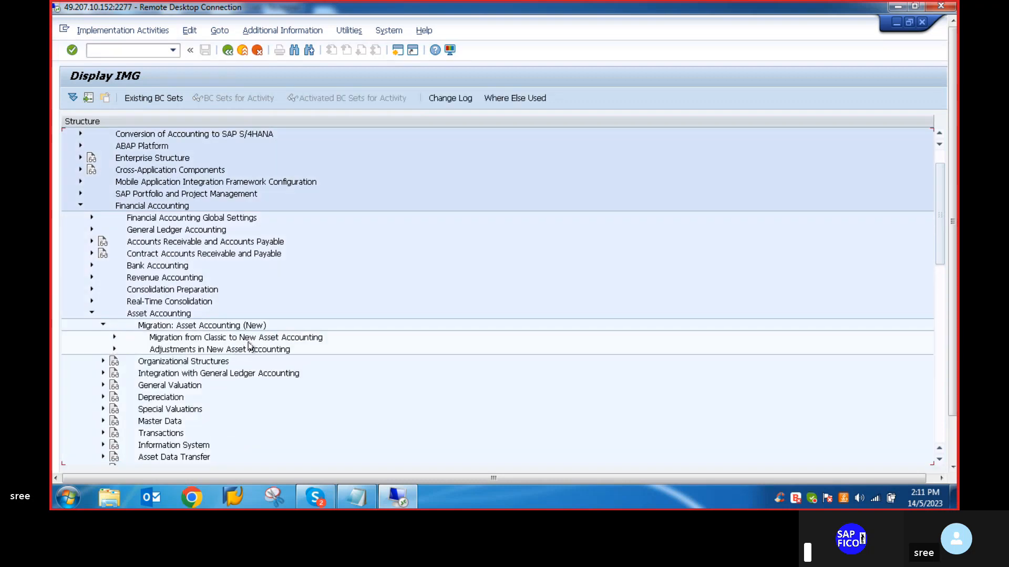
click(114, 337)
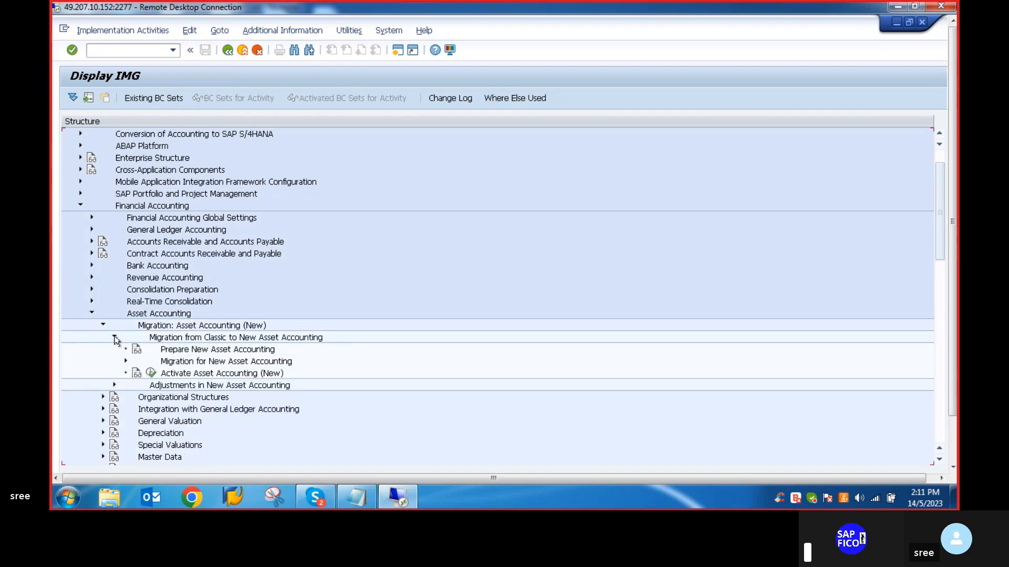
click(151, 374)
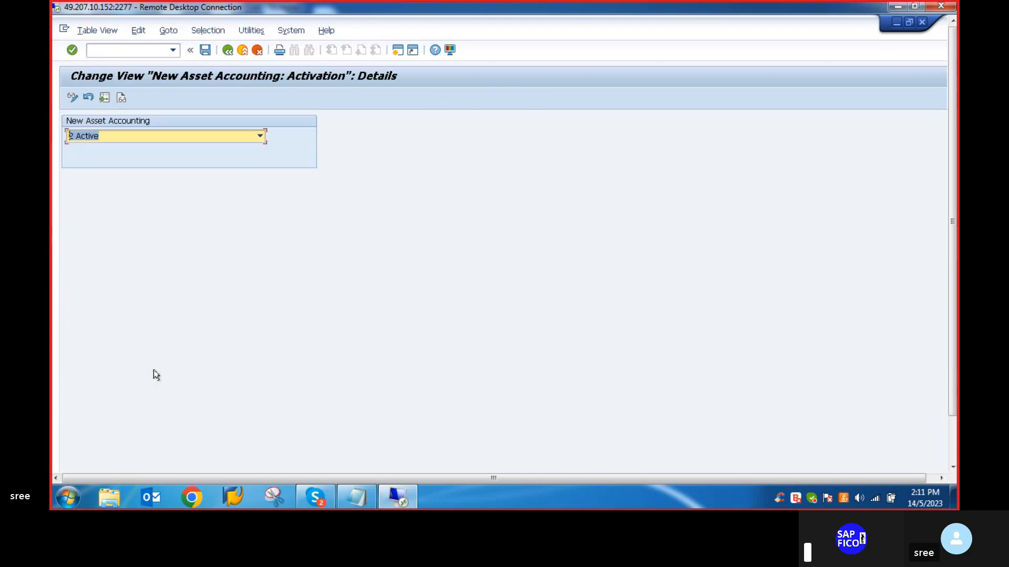
- Set New Asset Accounting to 2 Active, save the activation setting and return to the implementation guide
click(260, 136)
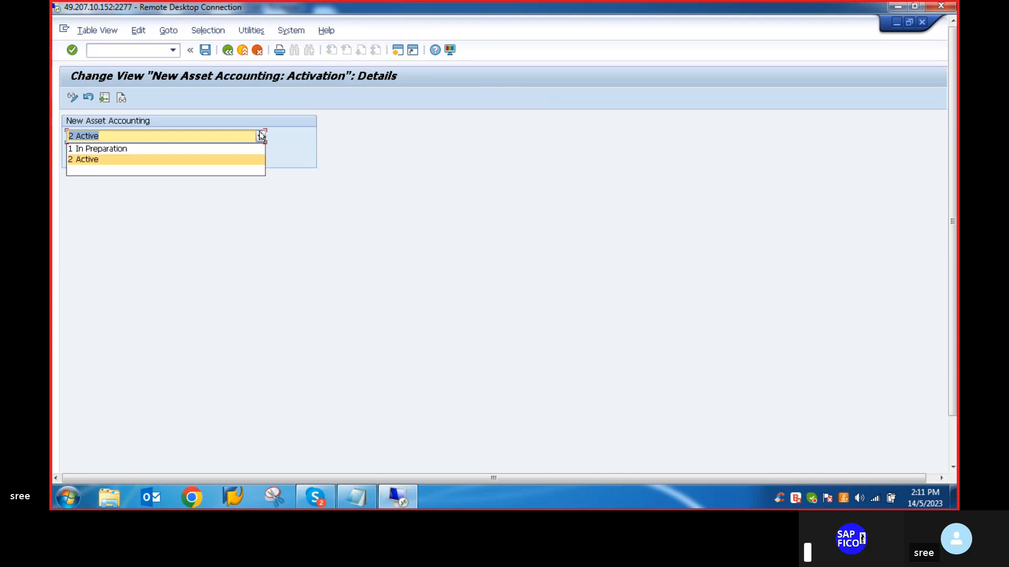
click(114, 159)
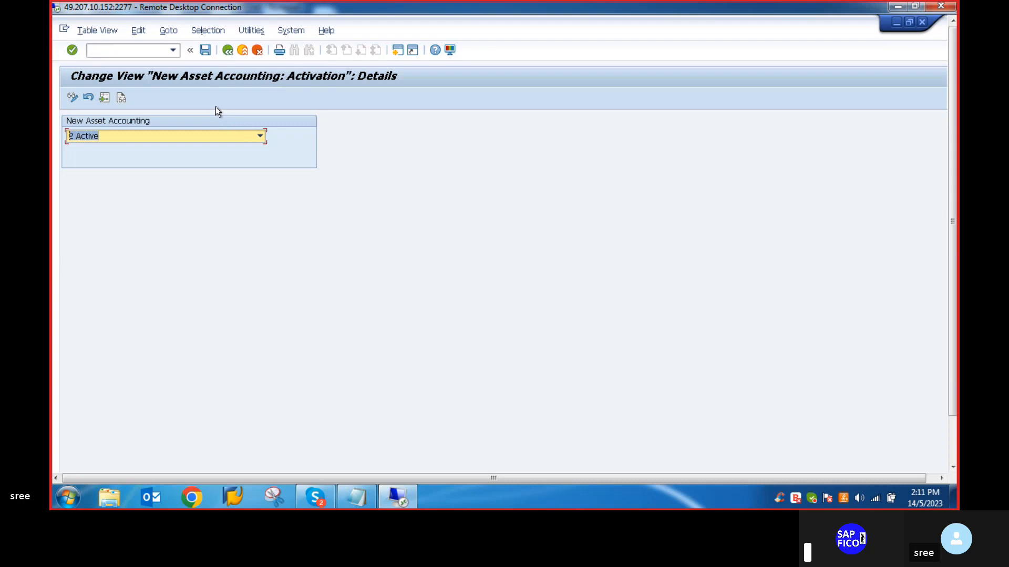
click(261, 137)
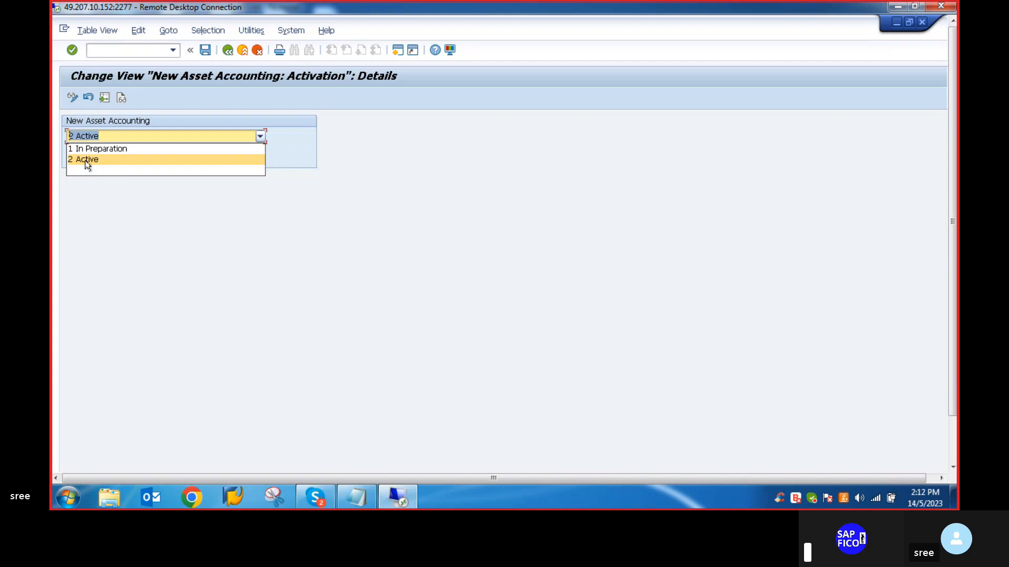
click(86, 161)
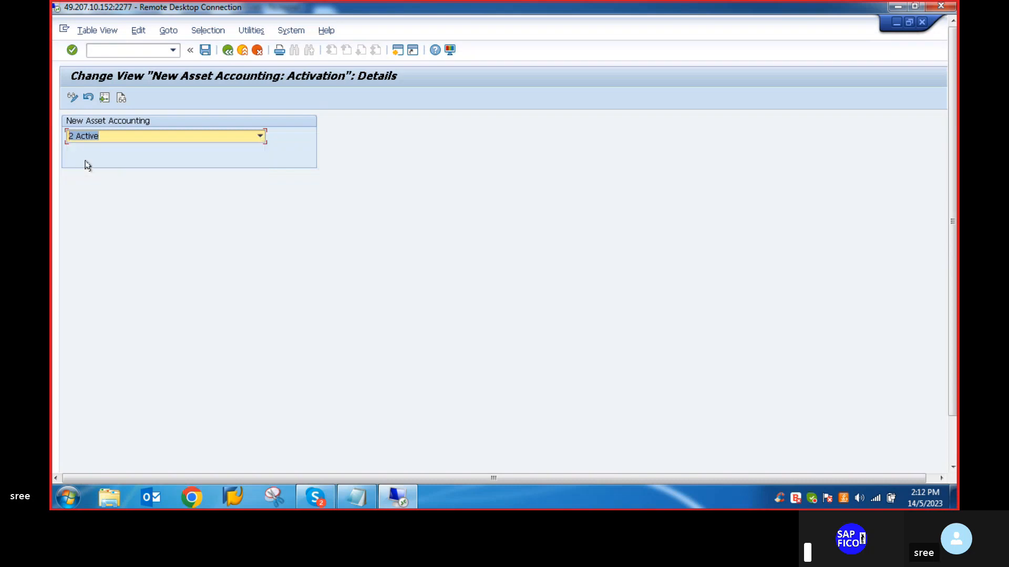
click(205, 51)
mouse_move(952, 224)
mouse_down()
mouse_move(958, 290)
mouse_move(953, 218)
mouse_up()
click(227, 51)
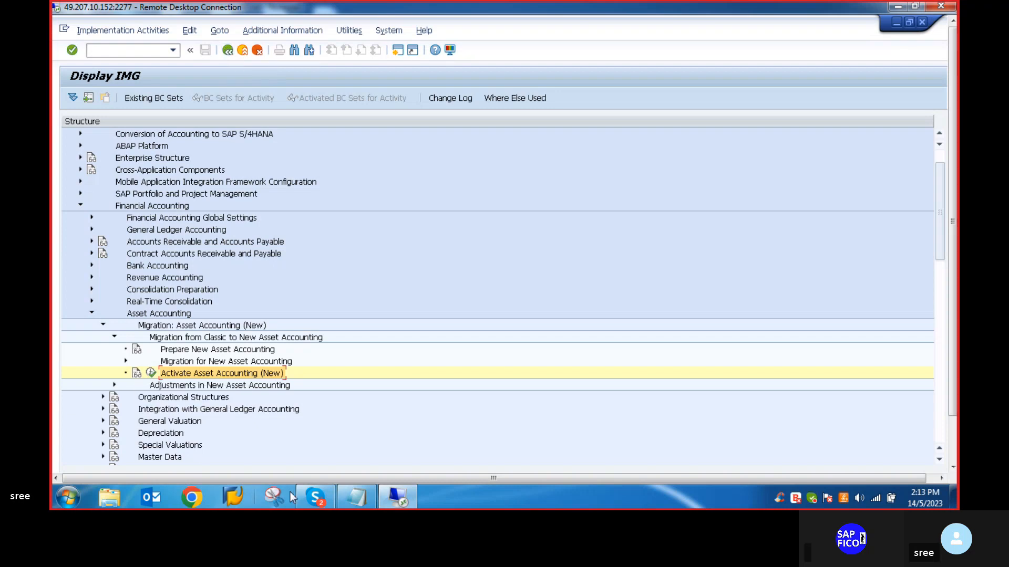
- Check the Notepad configuration notes, then collapse the Migration: Asset Accounting (New) branch in the SAP implementation guide
click(361, 500)
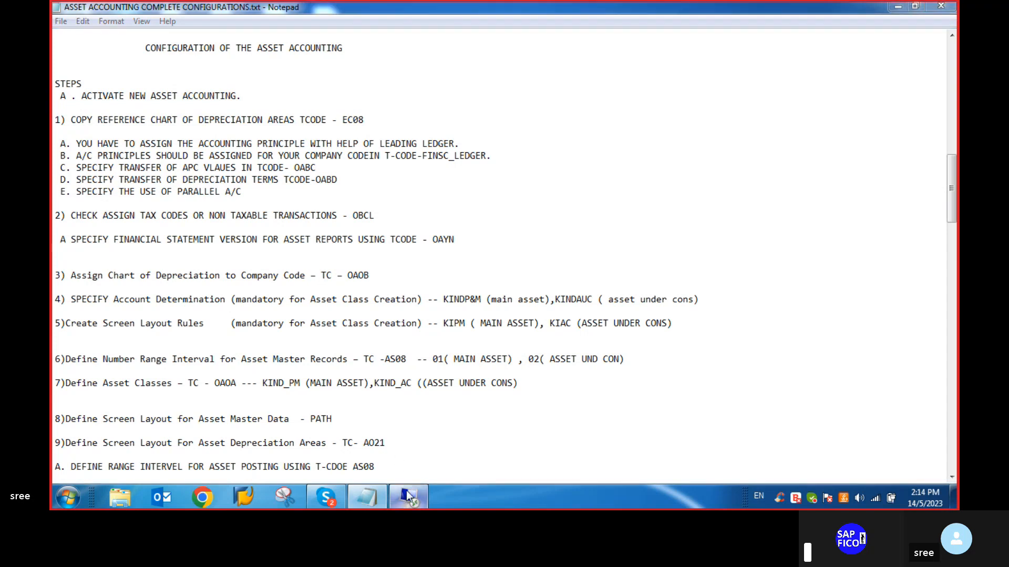
click(406, 491)
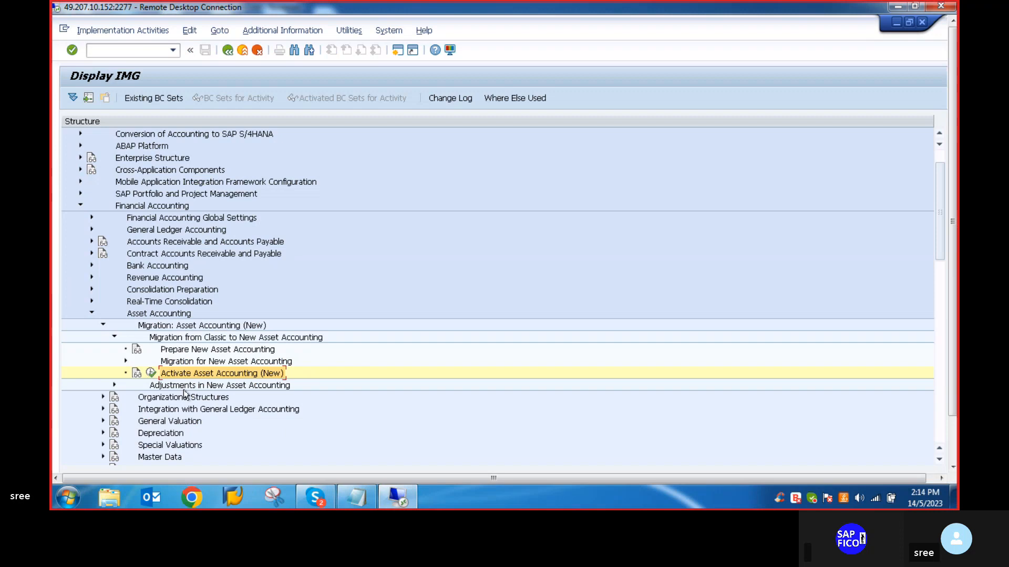
click(112, 337)
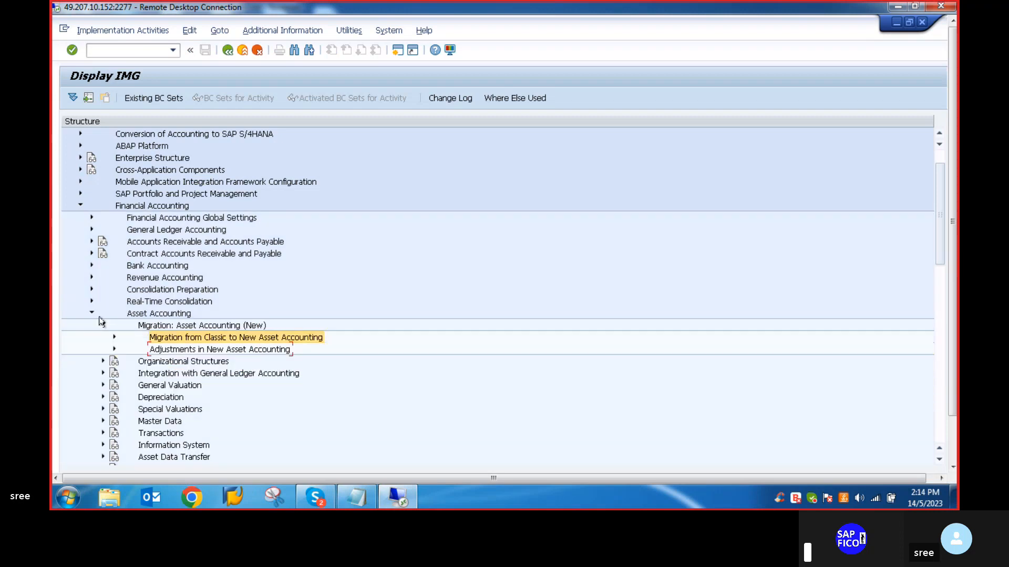
click(103, 325)
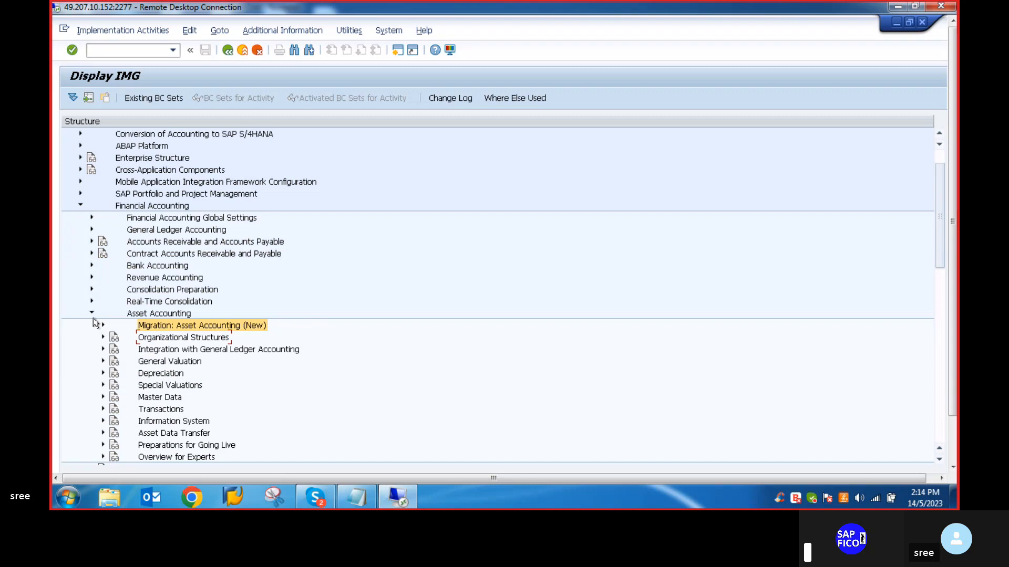
click(91, 314)
click(91, 313)
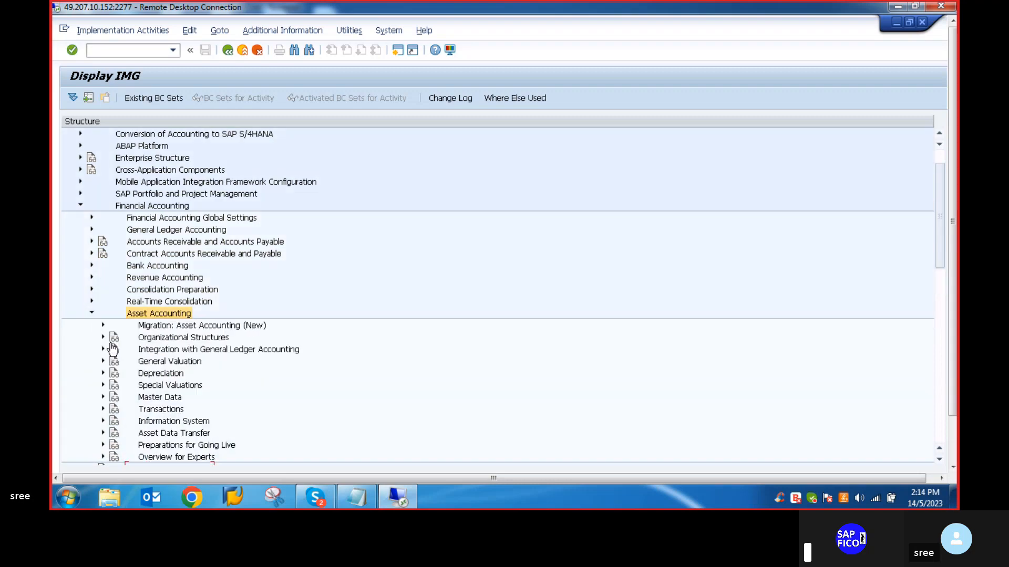
- Open the Copy Reference Chart of Depreciation activity under Organizational Structures in Asset Accounting
click(103, 338)
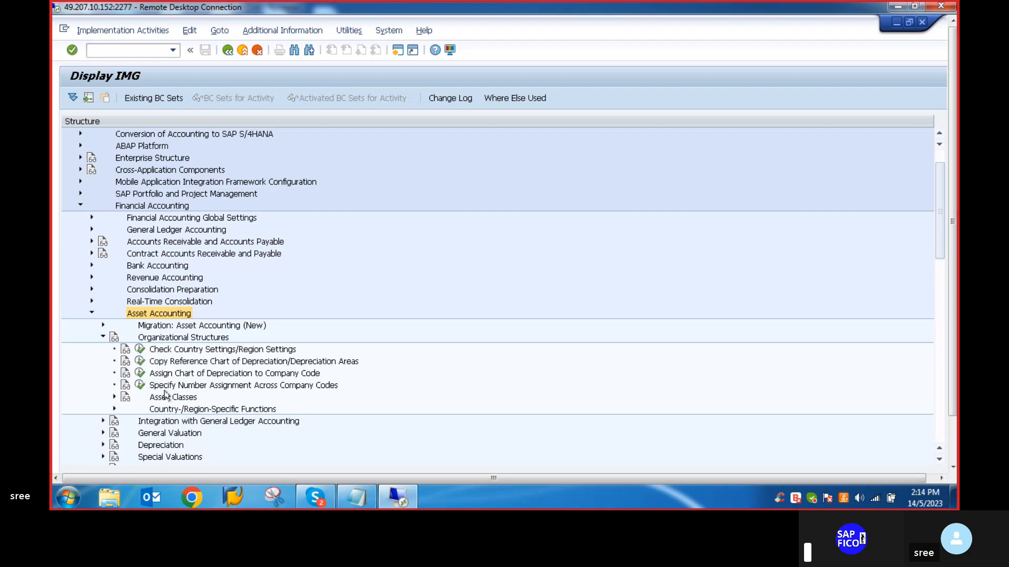
click(139, 361)
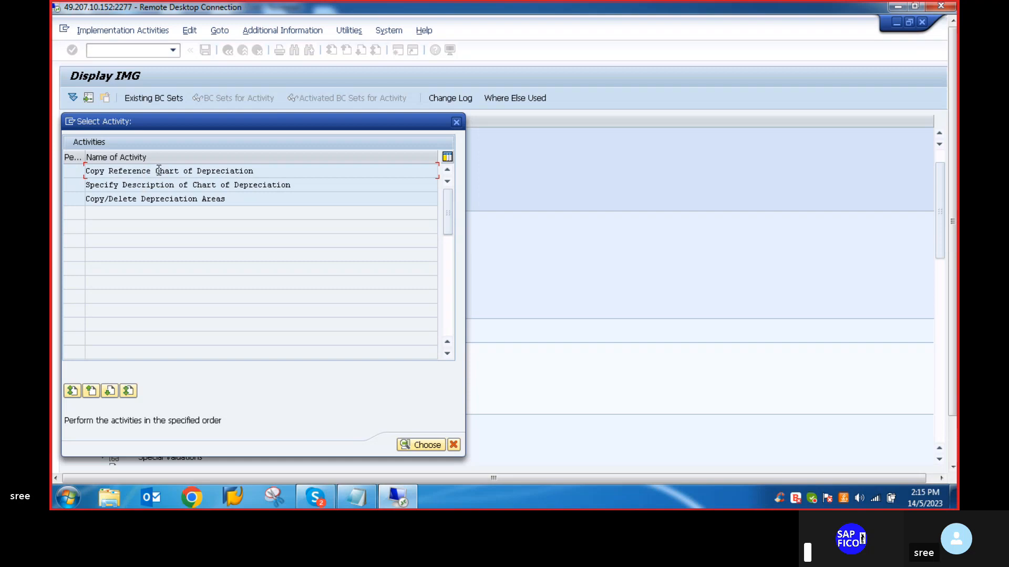
double_click(156, 174)
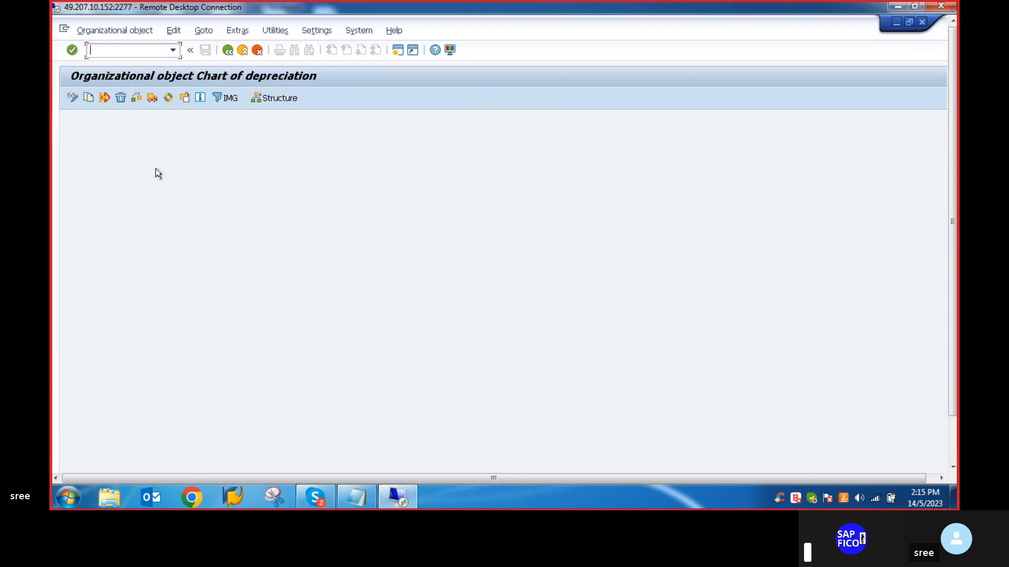
- Start copying a chart of depreciation and choose 0IN, the sample chart for India, as the source
click(90, 101)
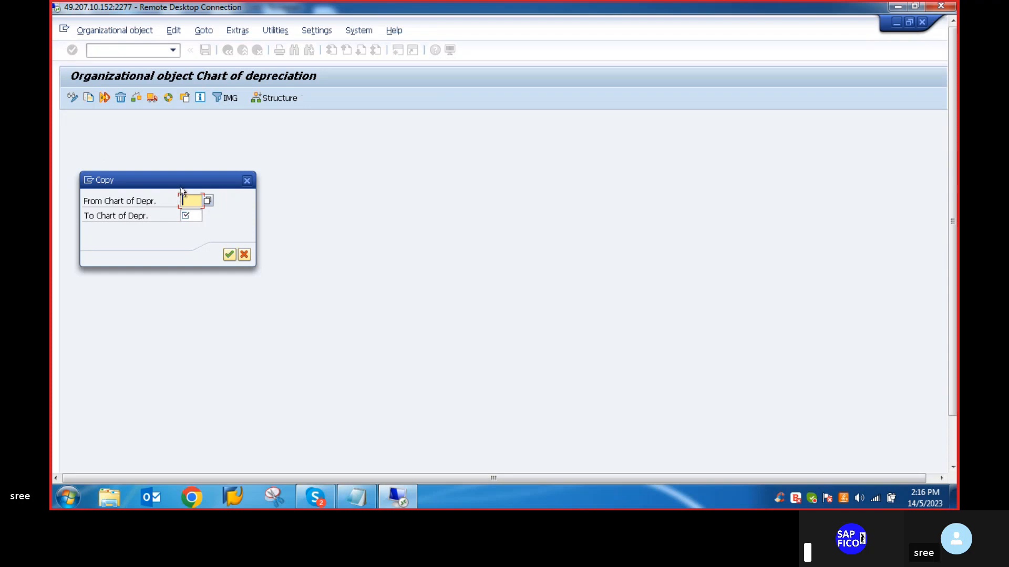
click(206, 202)
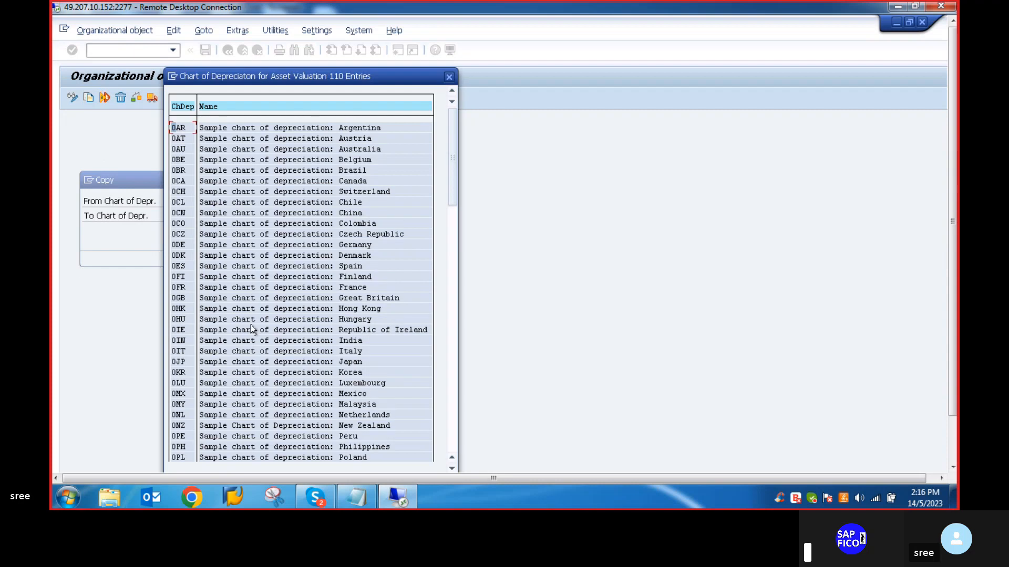
scroll(250, 314, down, 1)
scroll(250, 315, up, 1)
scroll(272, 323, down, 2)
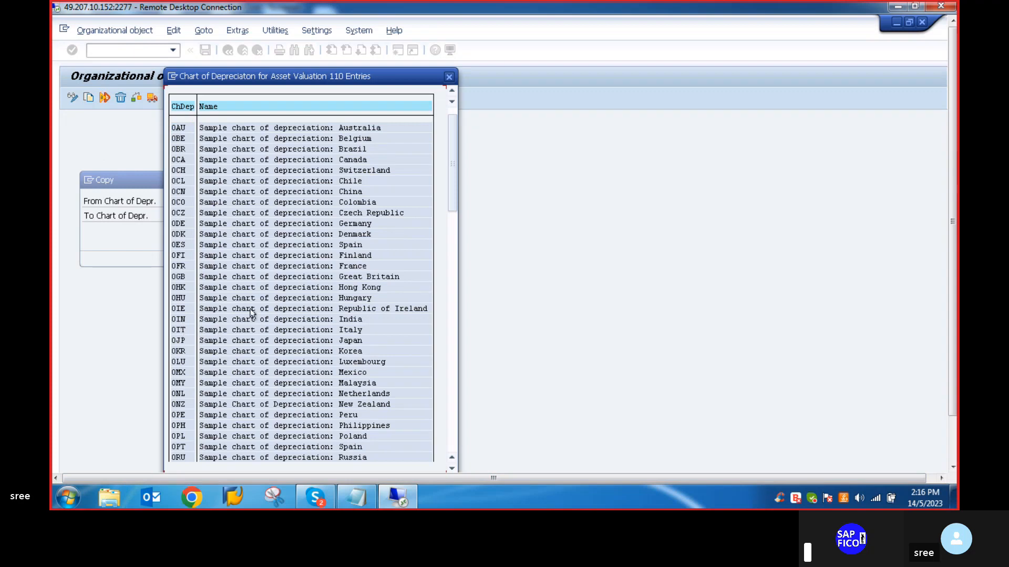
click(178, 319)
scroll(195, 333, down, 3)
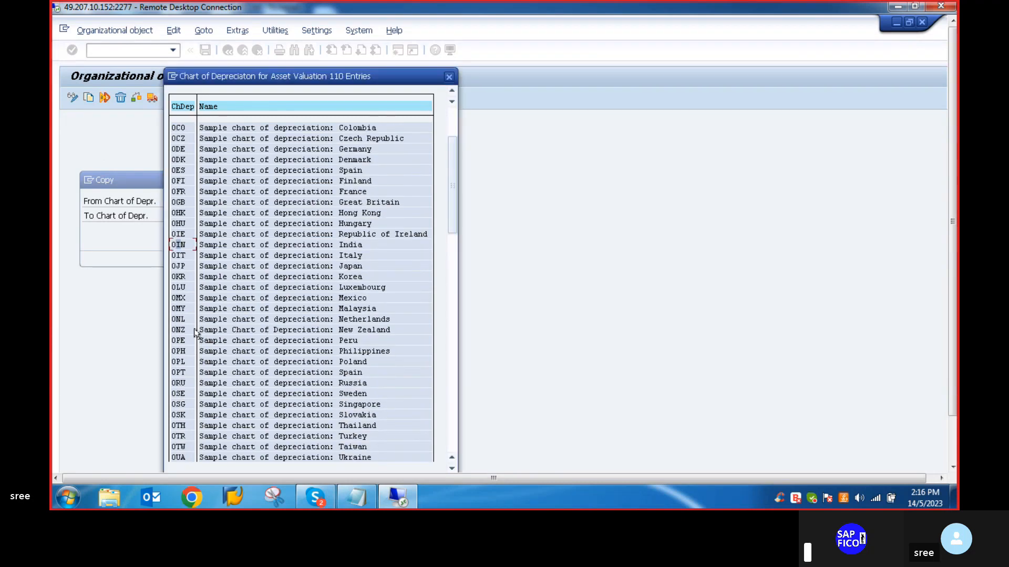
double_click(177, 246)
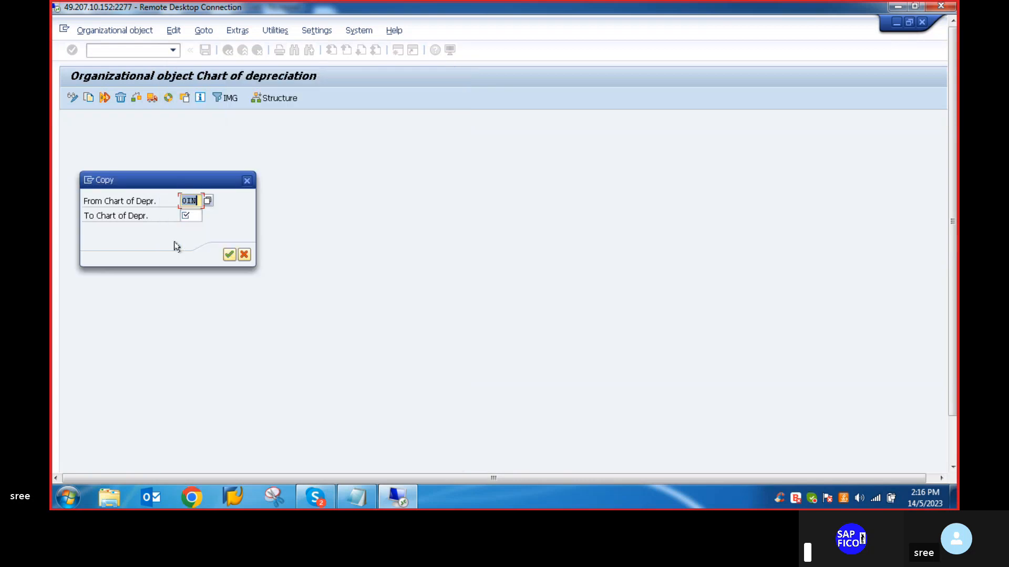
- Copy it to chart VLVO, agreeing to transport number ranges and accepting the proposed customizing request, and return to the activity selection
click(194, 217)
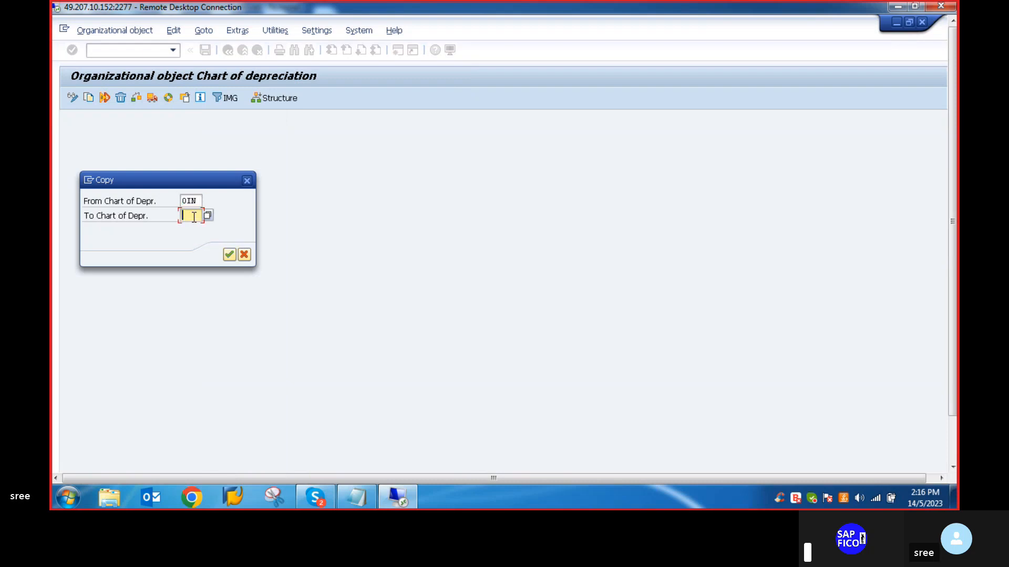
text(v)
key(BackSpace)
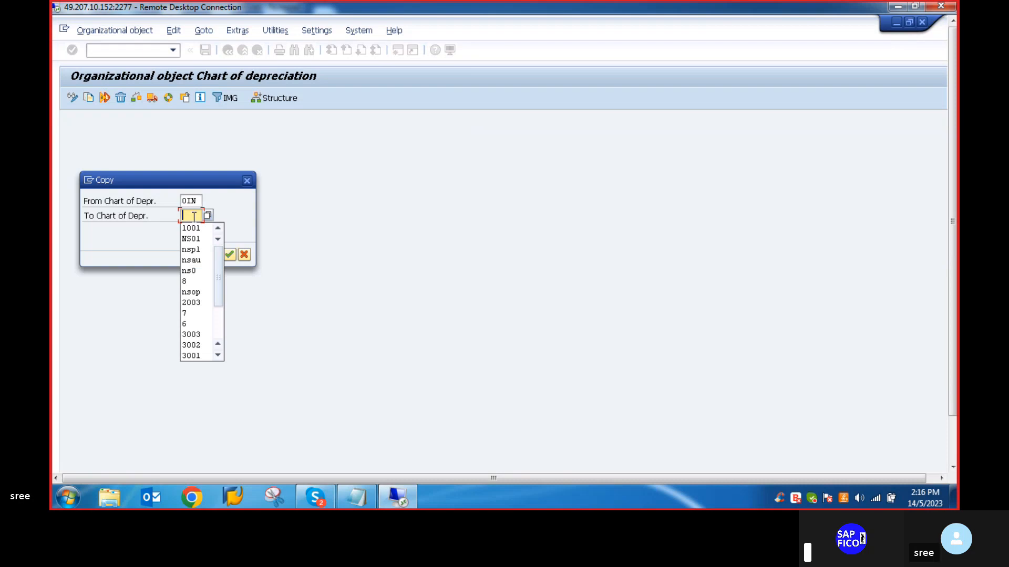
text(VL70)
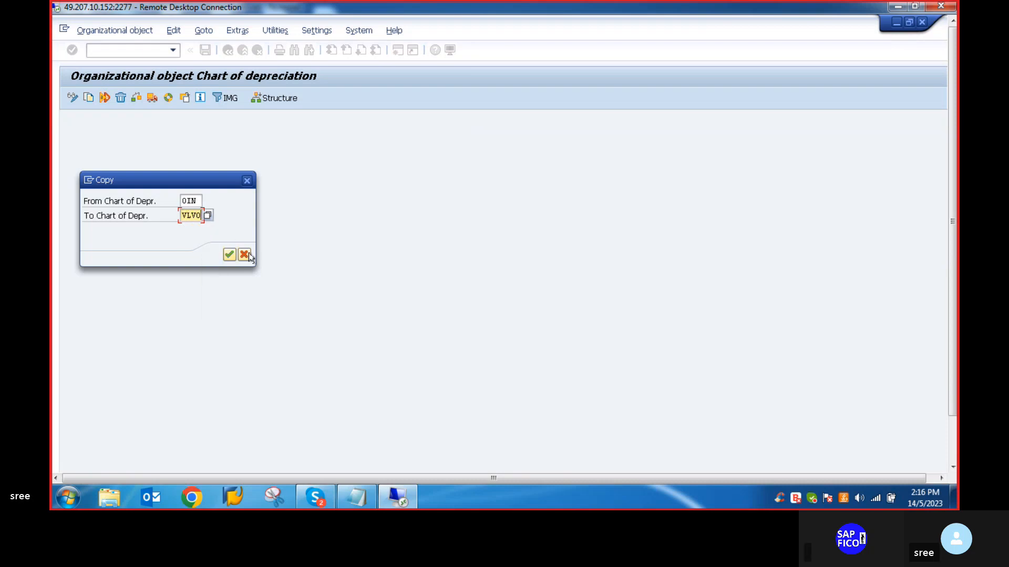
click(229, 256)
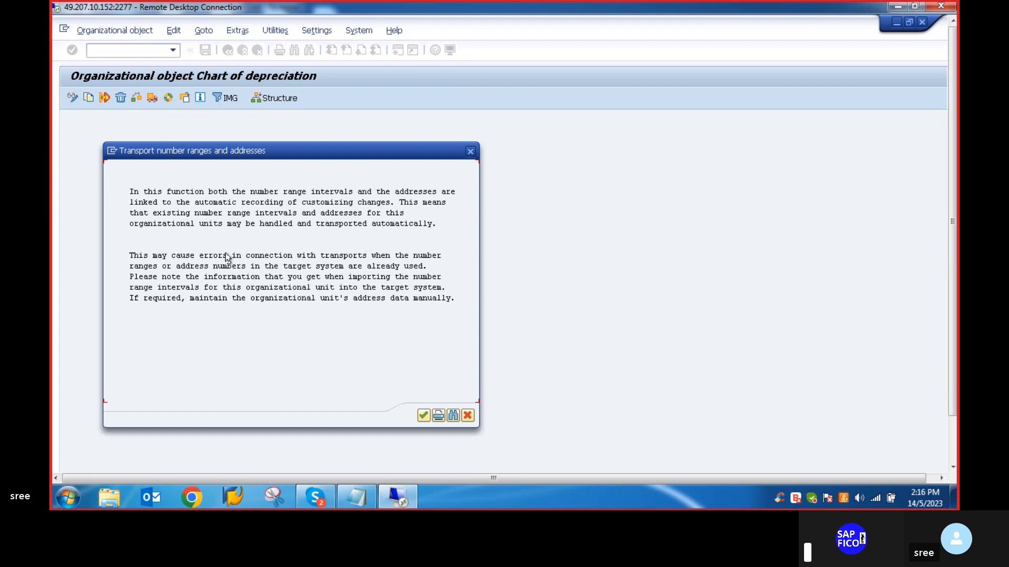
click(423, 417)
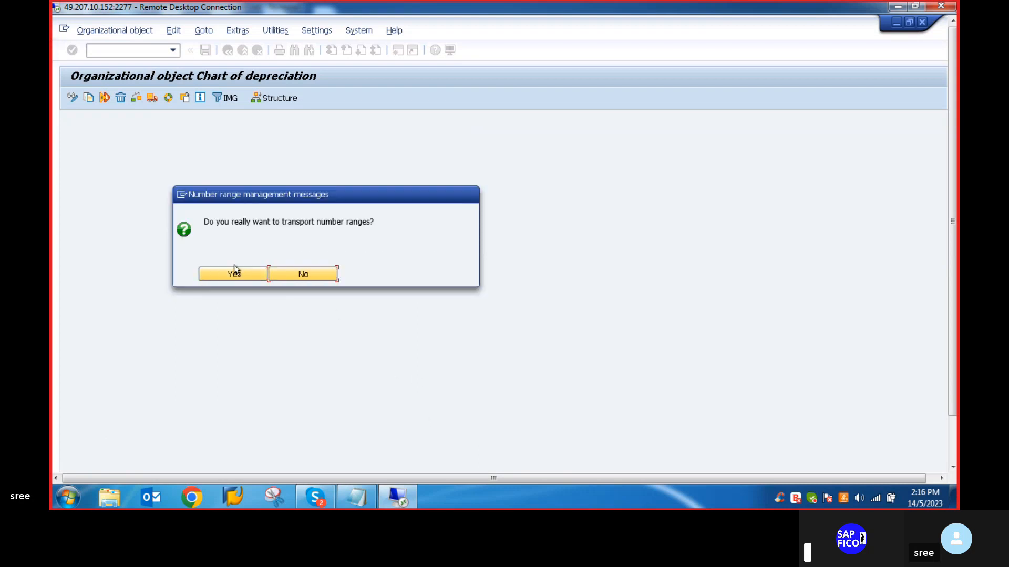
click(231, 275)
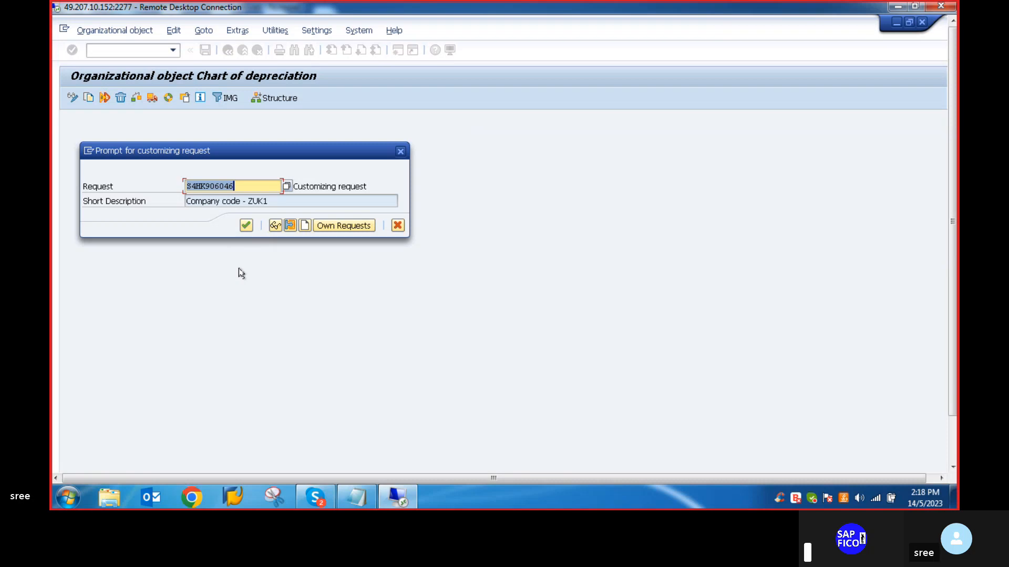
click(246, 226)
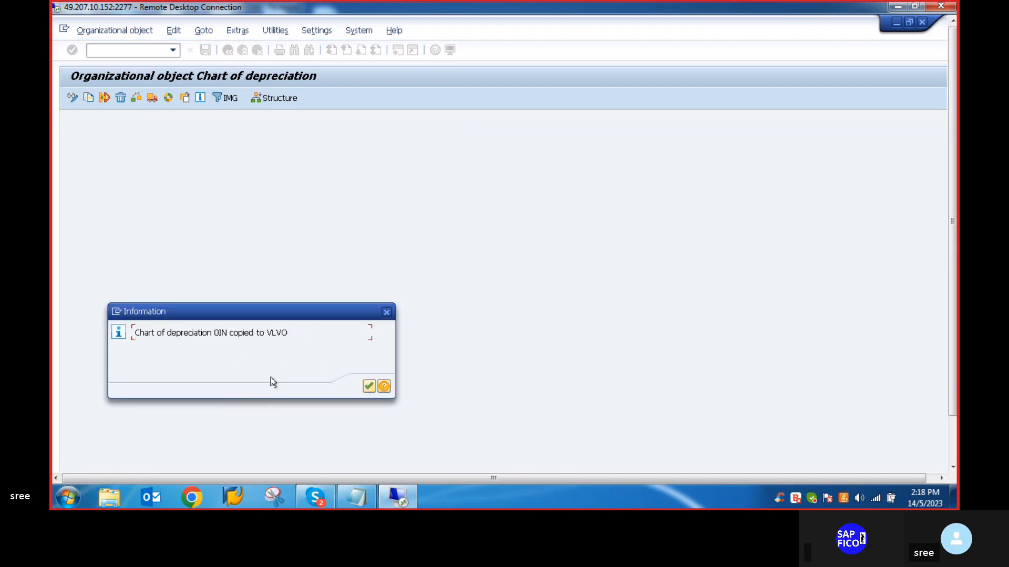
click(367, 386)
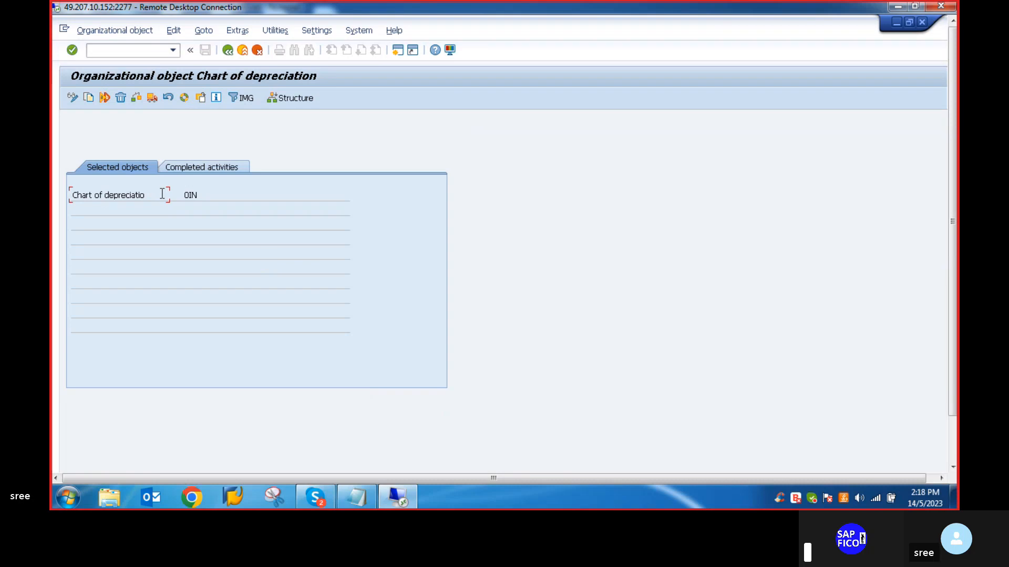
click(229, 50)
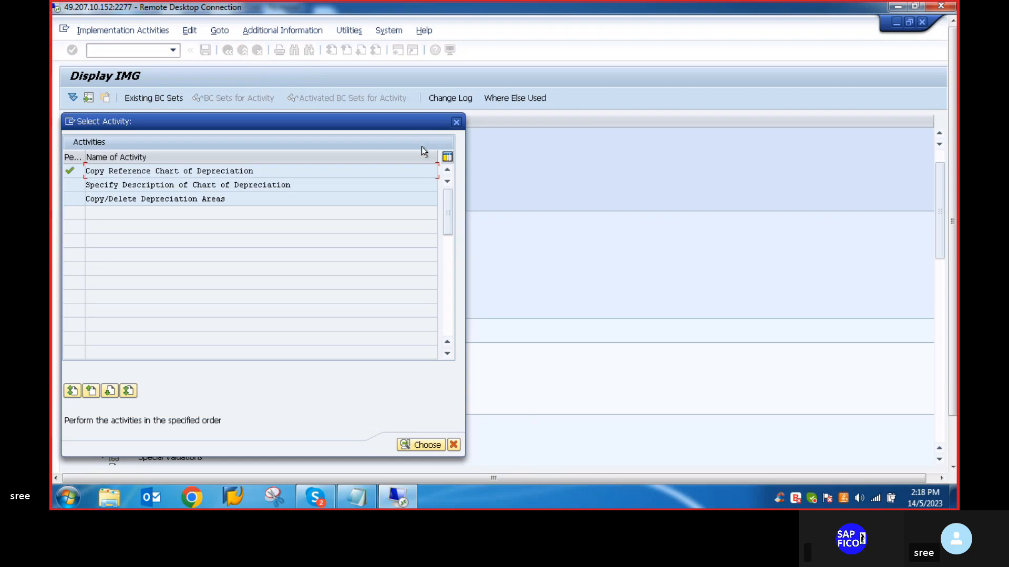
- Open the Specify Description of Chart of Depreciation activity and position the list at chart VLVO
double_click(160, 187)
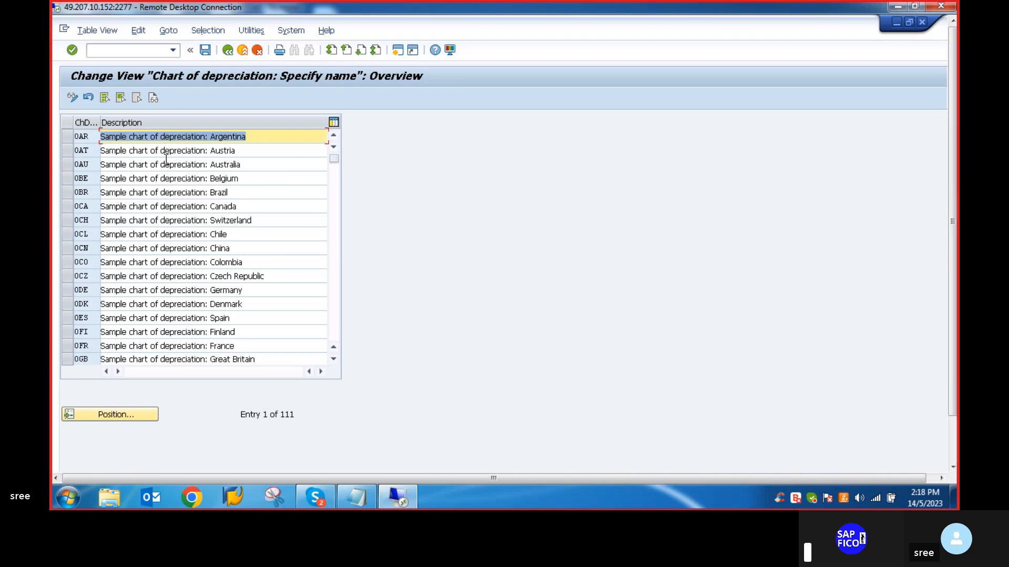
click(106, 415)
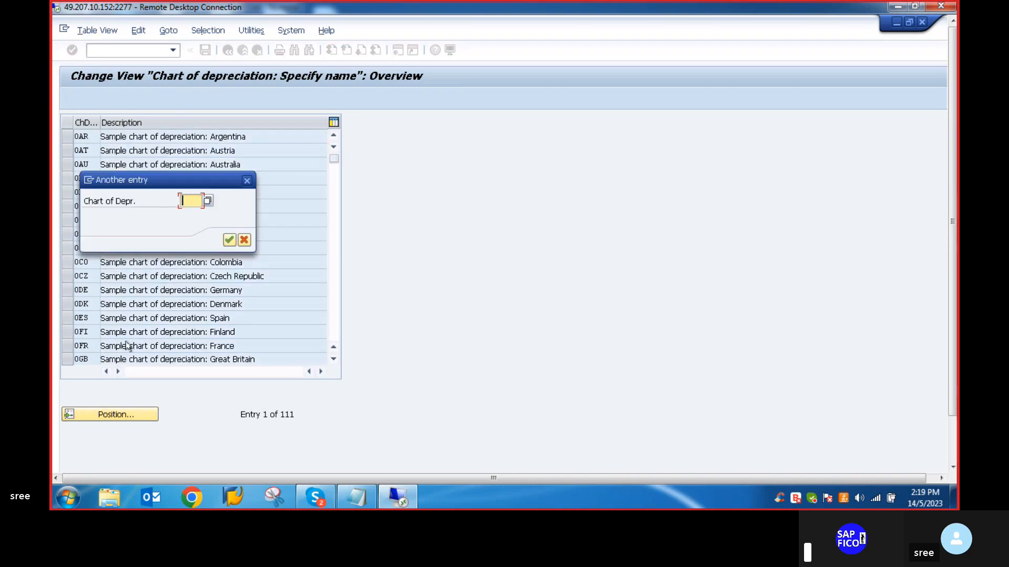
text(VLVO)
key(Return)
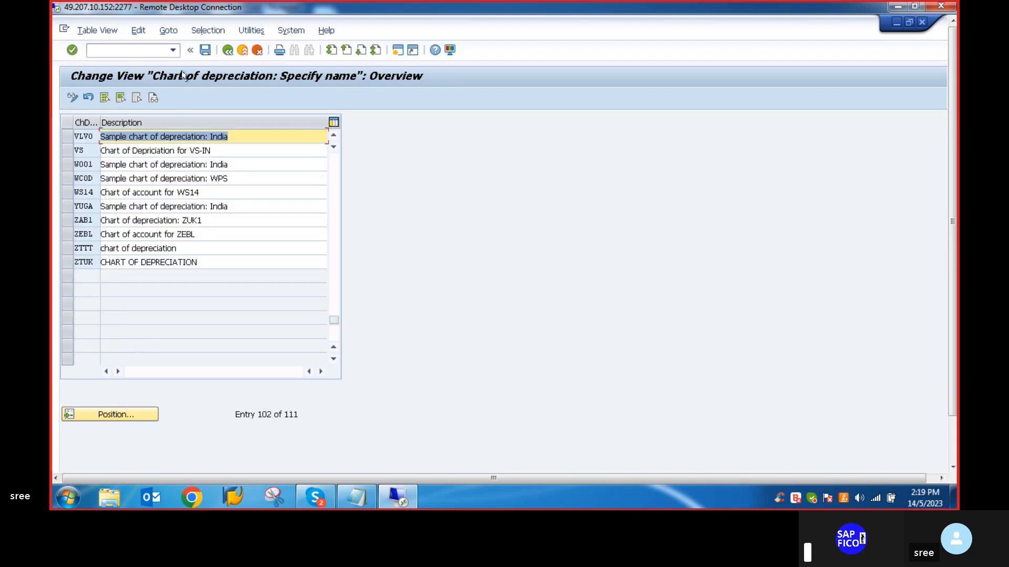
- Replace the word "Sample" with "VLVO" in the description of chart VLVO
click(232, 139)
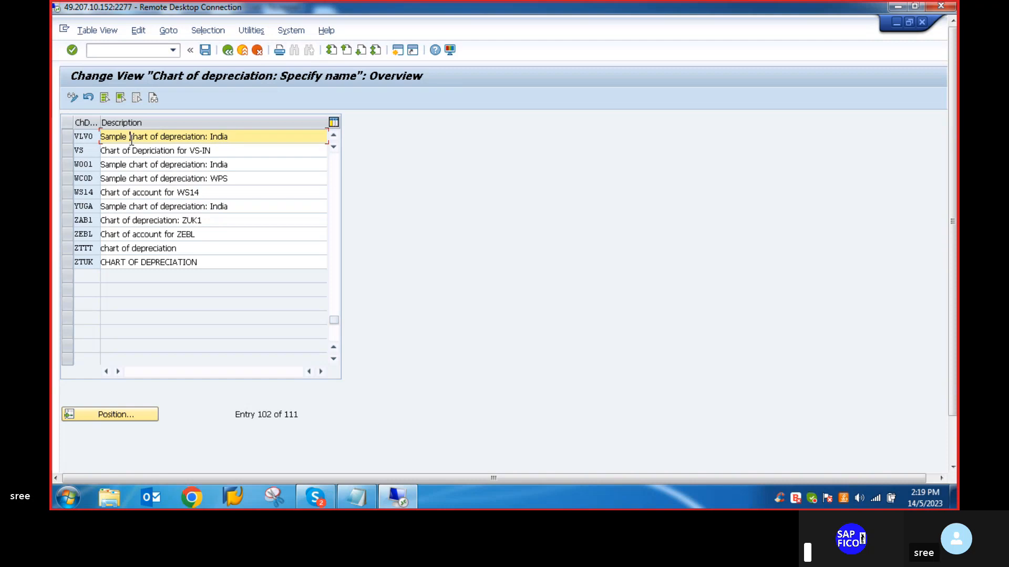
key(BackSpace)
key(BackSpace)
key(BackSpace)
key(BackSpace)
key(BackSpace)
key(BackSpace)
key(BackSpace)
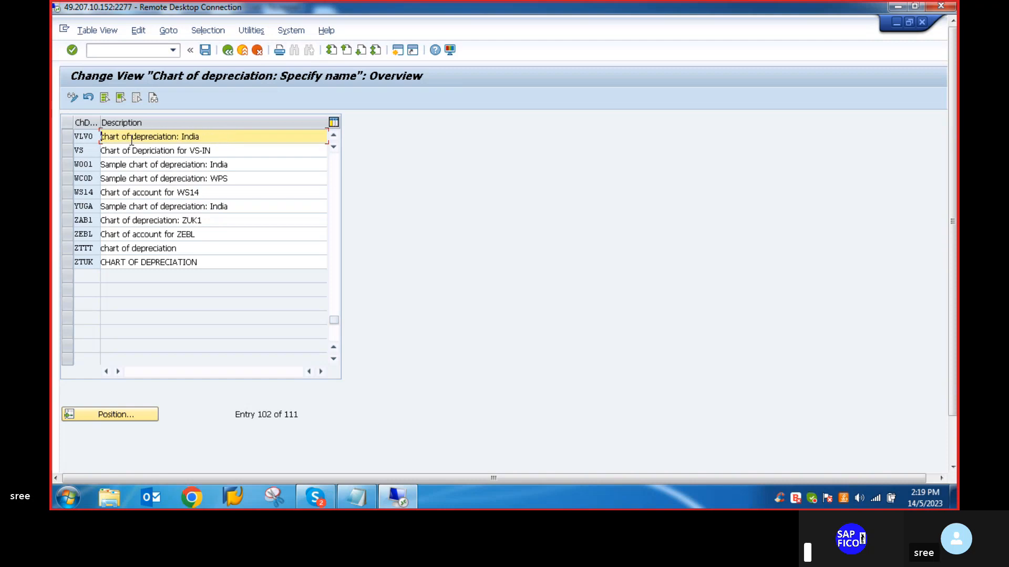
text(VLVO)
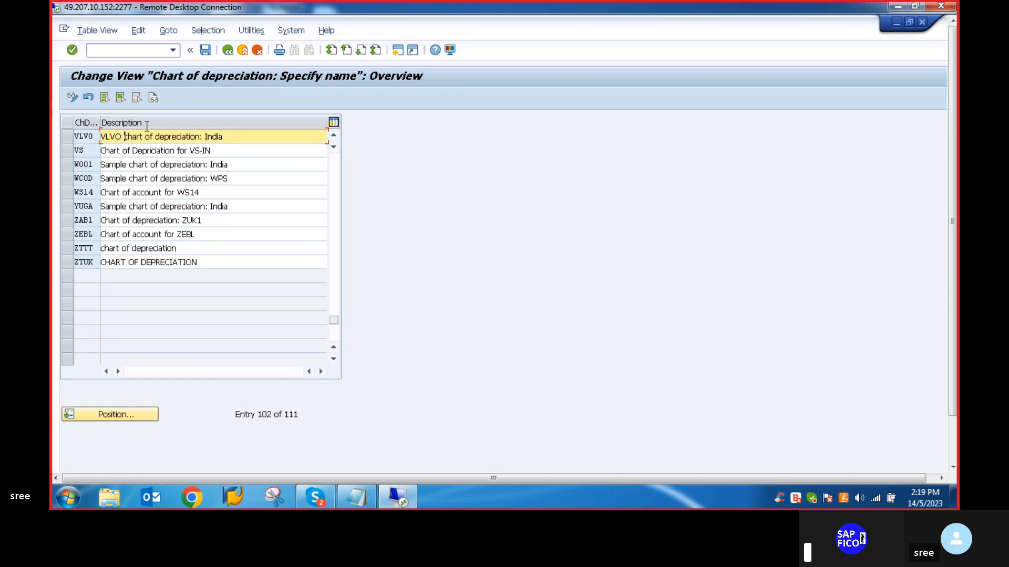
- Move VLVO to the end of the description so it reads "chart of depreciation: India VLVO"
click(229, 137)
click(122, 139)
key(BackSpace)
key(BackSpace)
key(BackSpace)
key(BackSpace)
key(BackSpace)
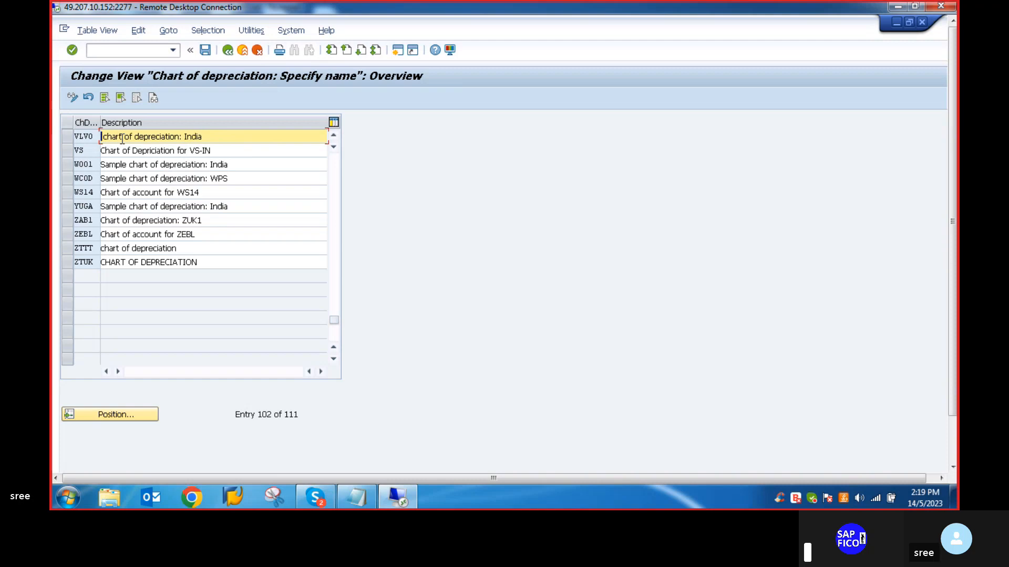
click(215, 137)
text(VLVO)
key(Return)
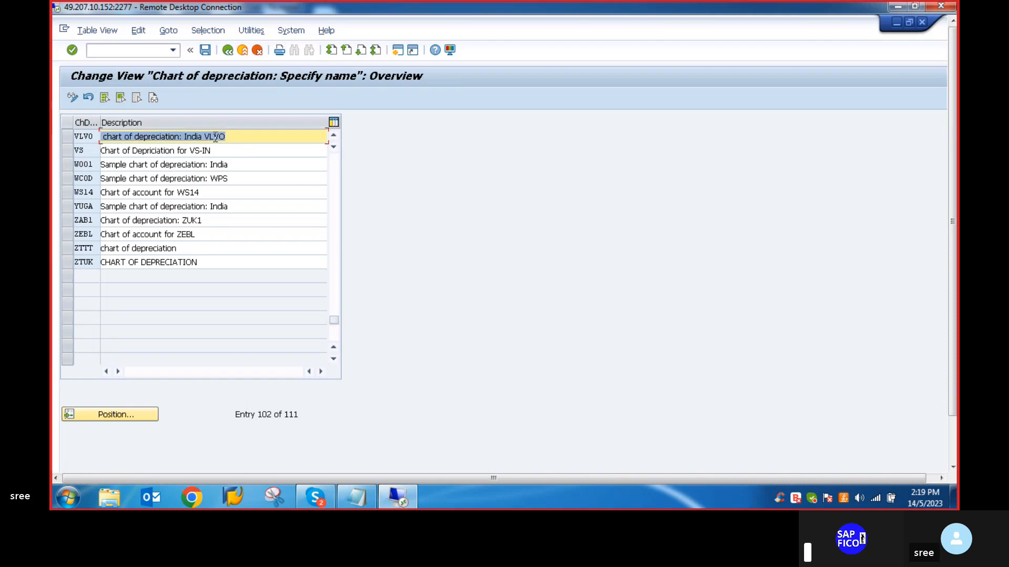
- Save the chart description in the proposed customizing request and return to the activity selection
click(204, 51)
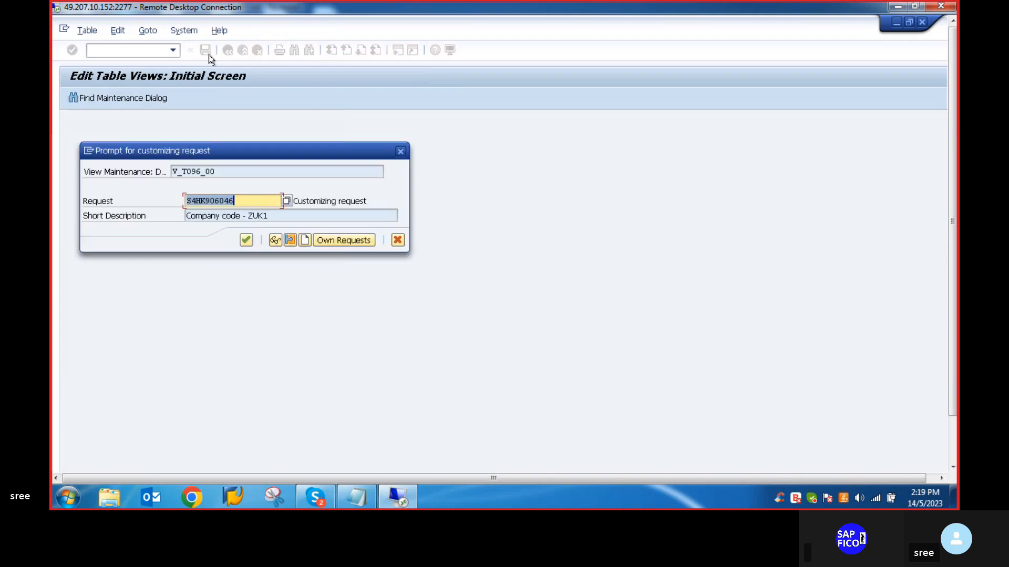
click(243, 236)
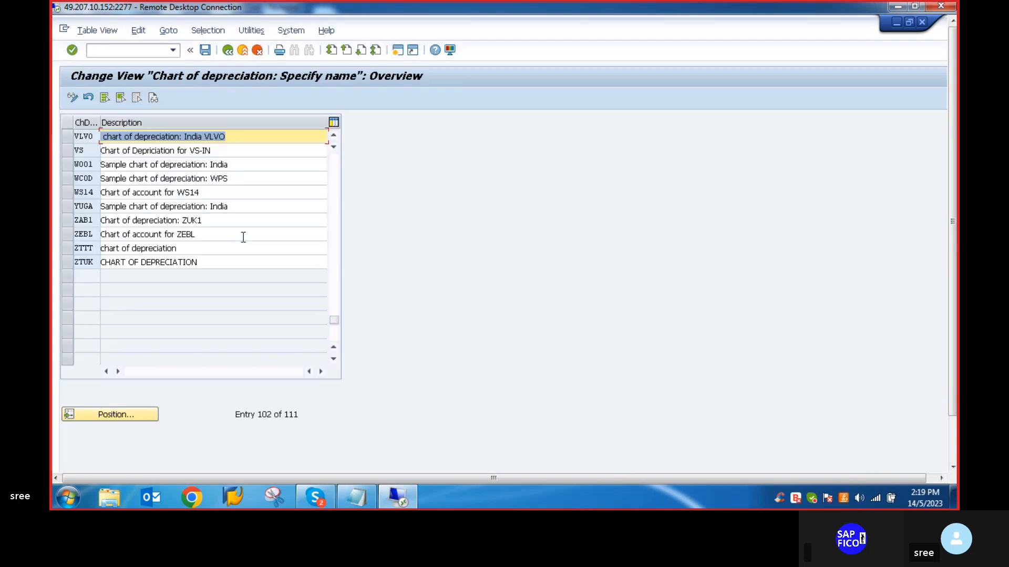
click(227, 51)
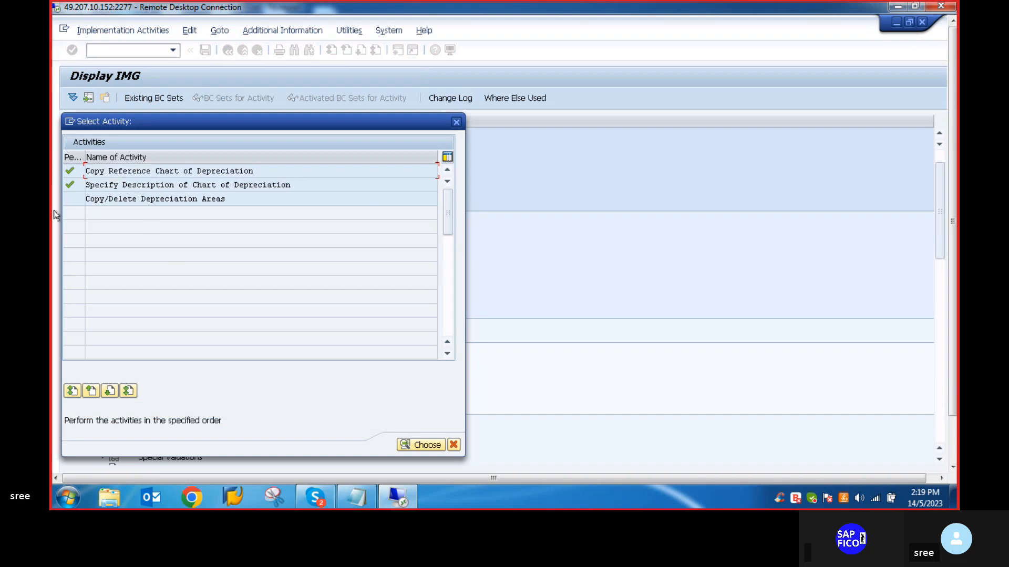
- Open Copy/Delete Depreciation Areas for chart VLVO and delete every area except 1 Book depreciation and 15 Depreciation as per Income Tax Act 1961
double_click(168, 198)
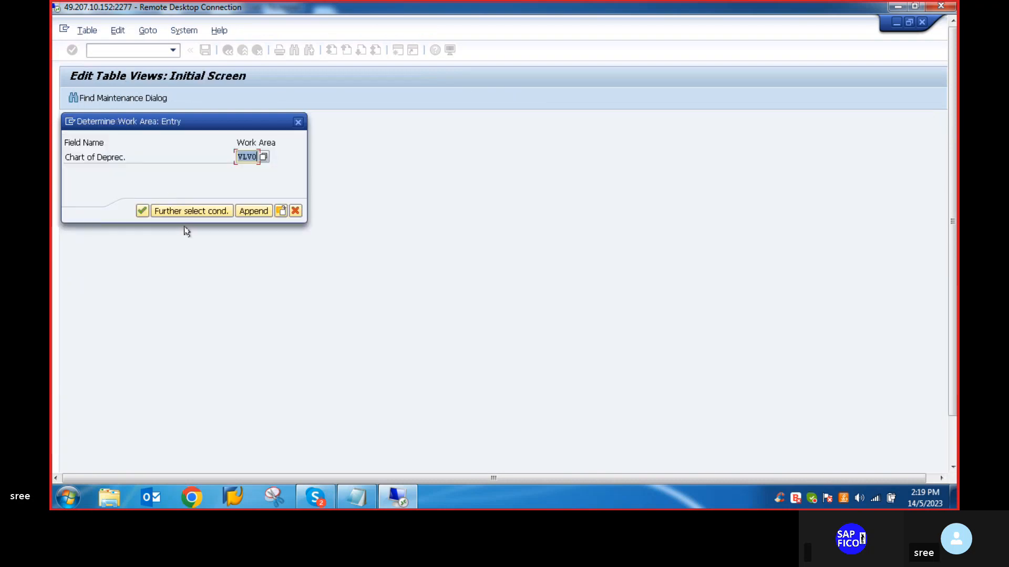
click(141, 211)
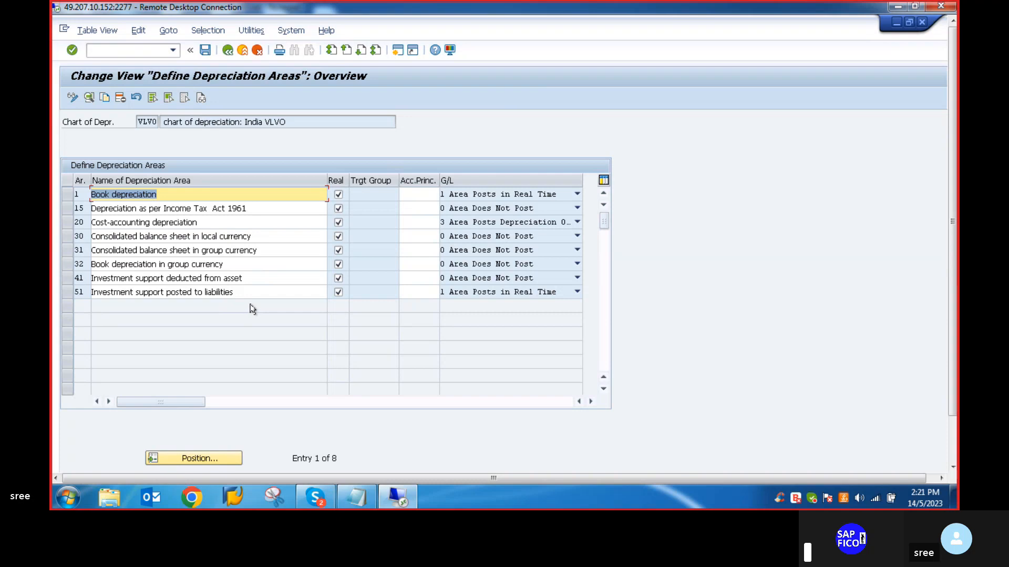
right_click(67, 198)
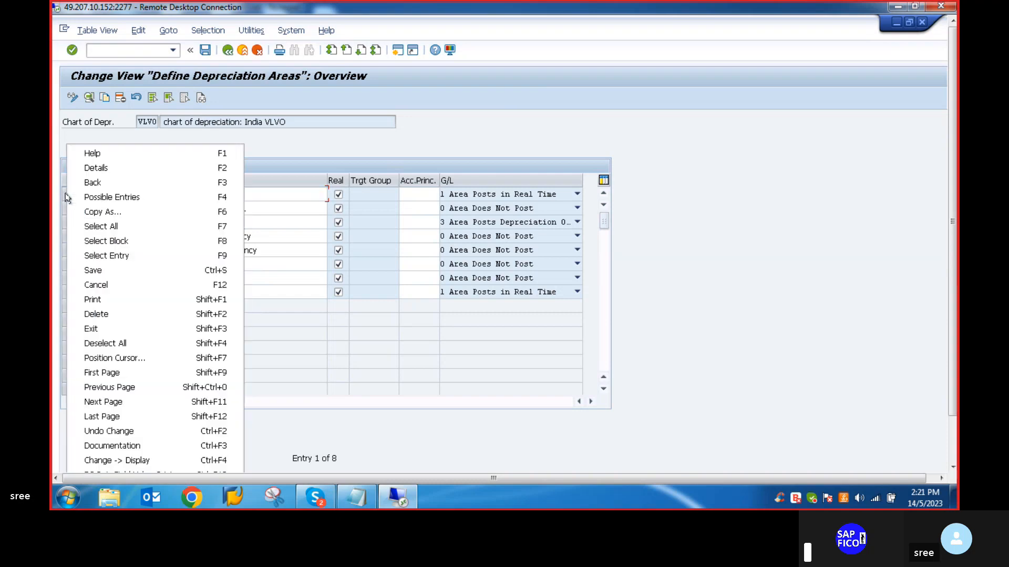
click(111, 227)
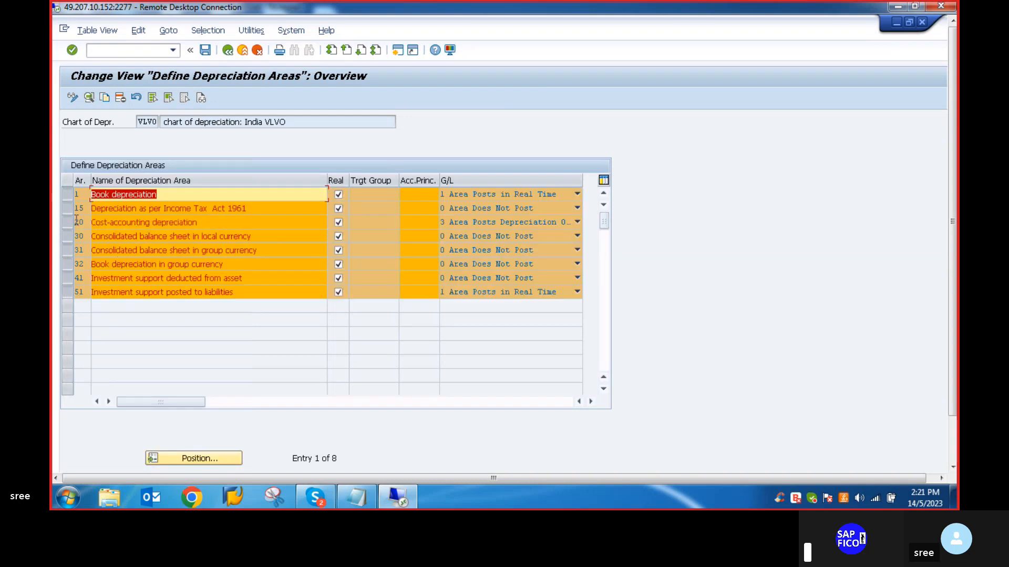
click(66, 196)
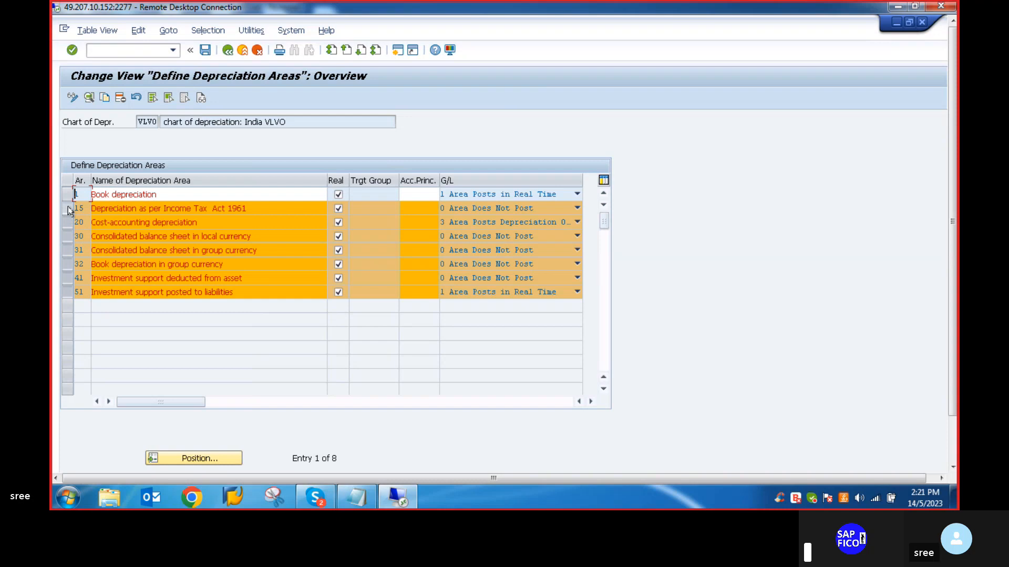
click(68, 209)
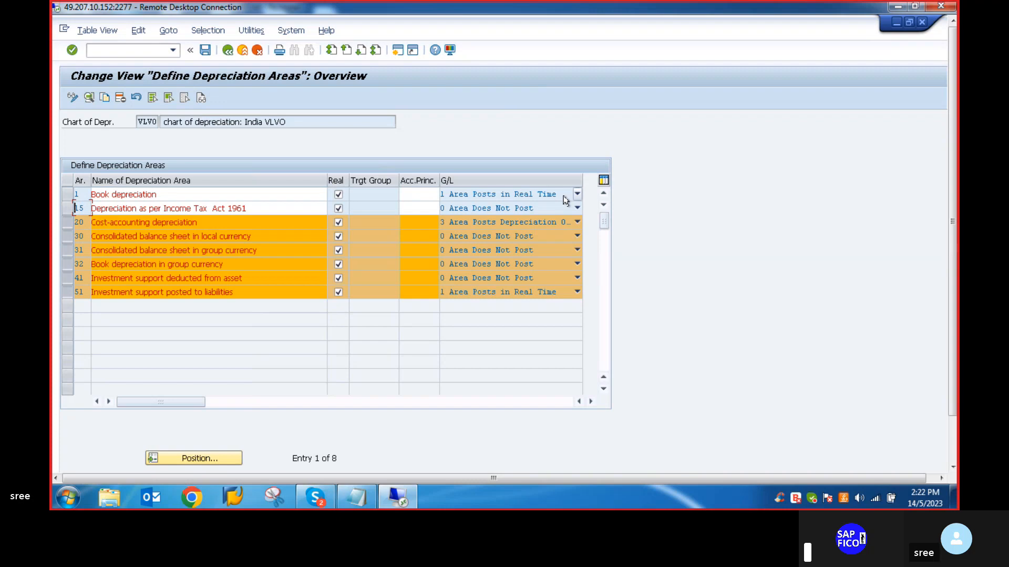
click(120, 98)
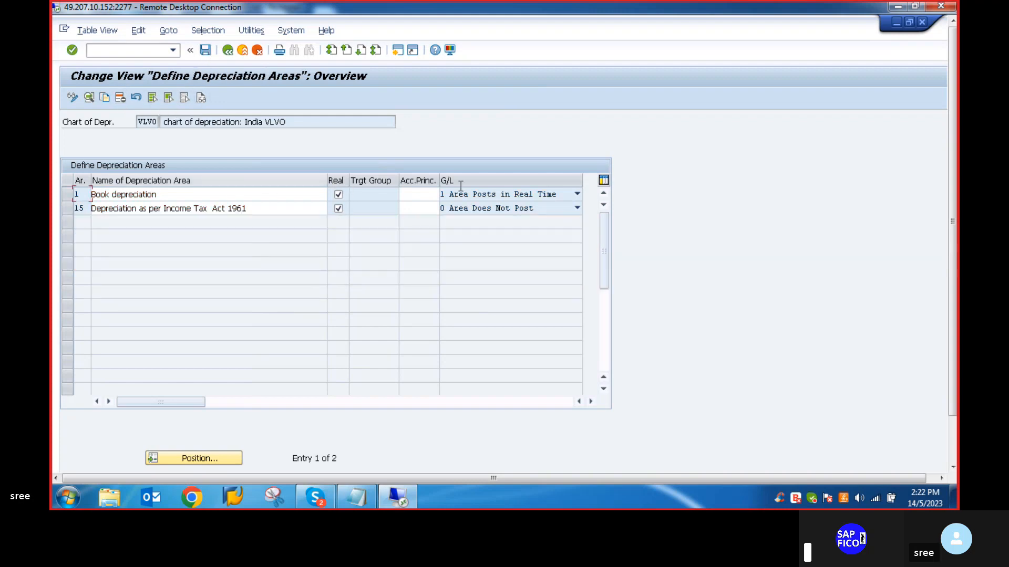
- Assign accounting principle CIP1 (GAAP LOCAL CURRENCY) to area 1 Book depreciation
click(421, 195)
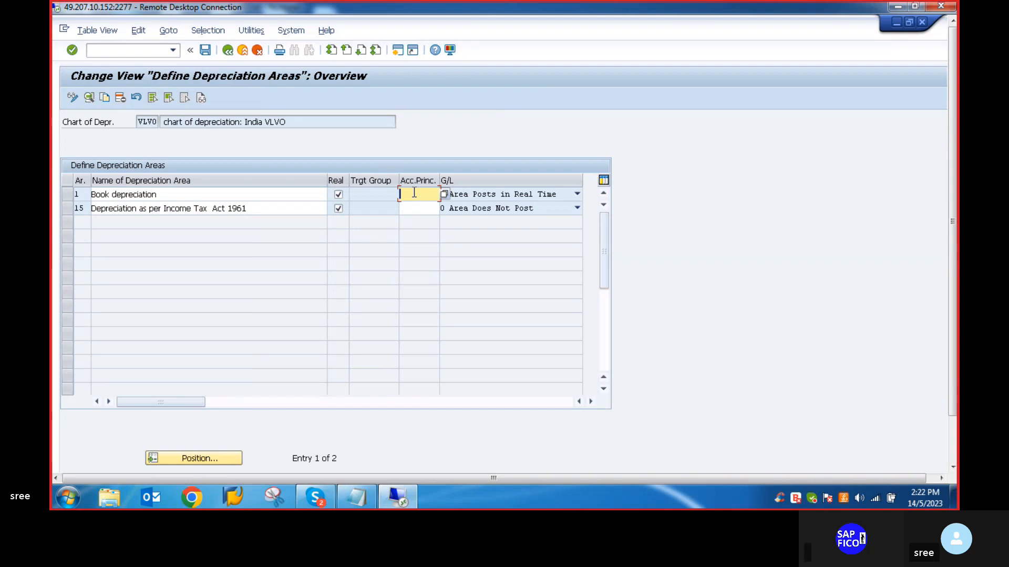
click(441, 195)
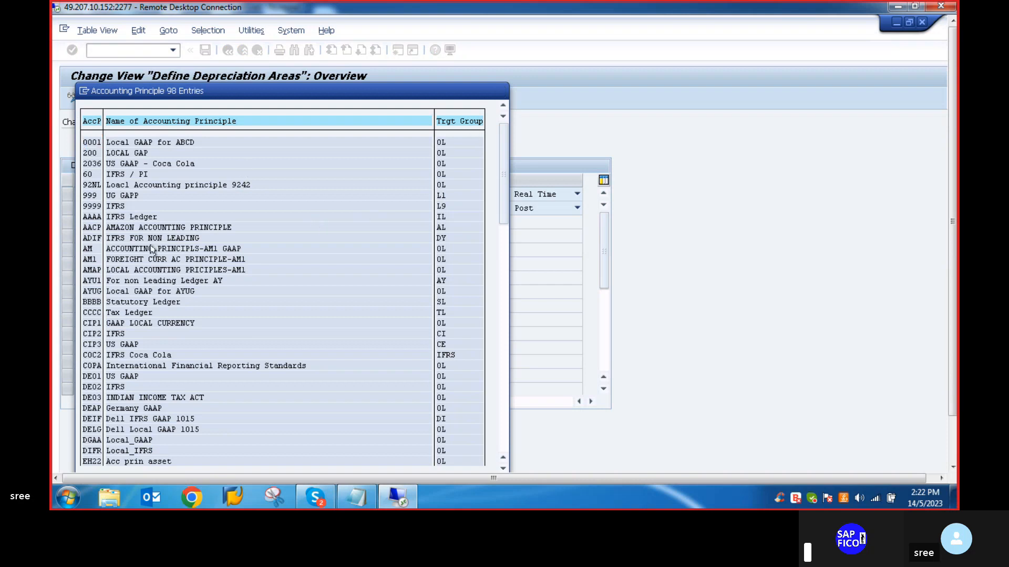
scroll(152, 250, down, 1)
scroll(152, 249, down, 1)
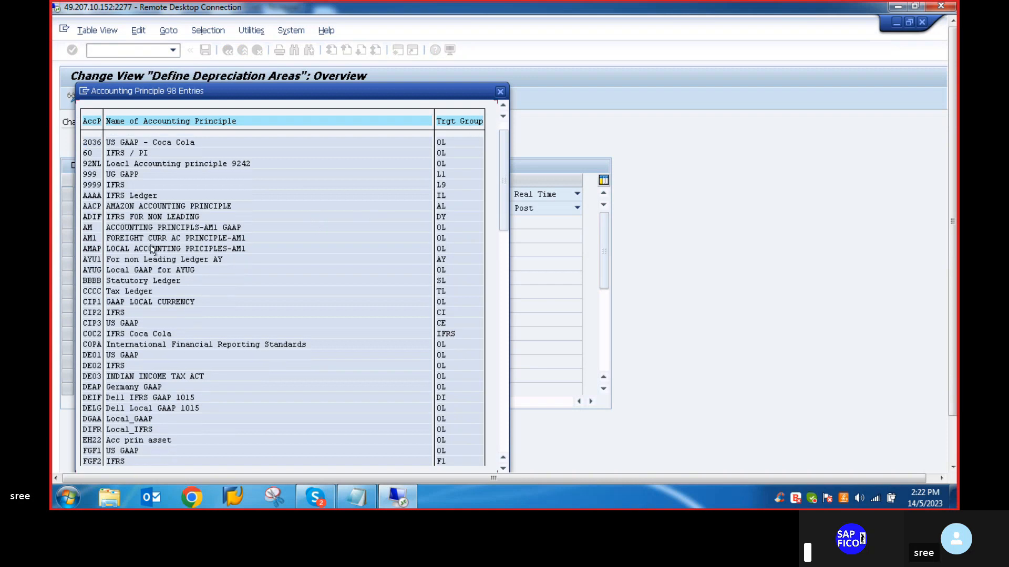
scroll(150, 272, down, 4)
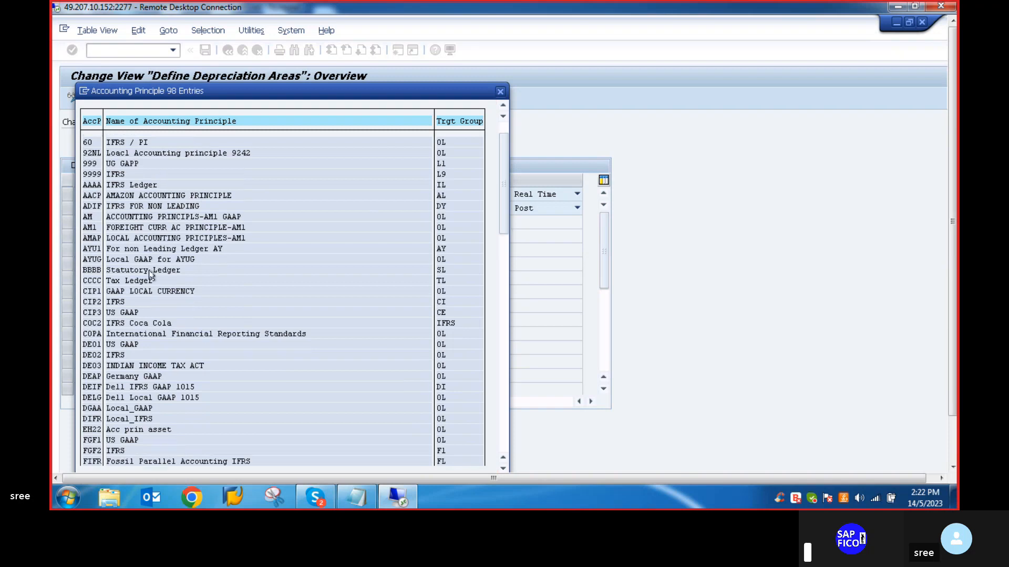
scroll(150, 270, down, 5)
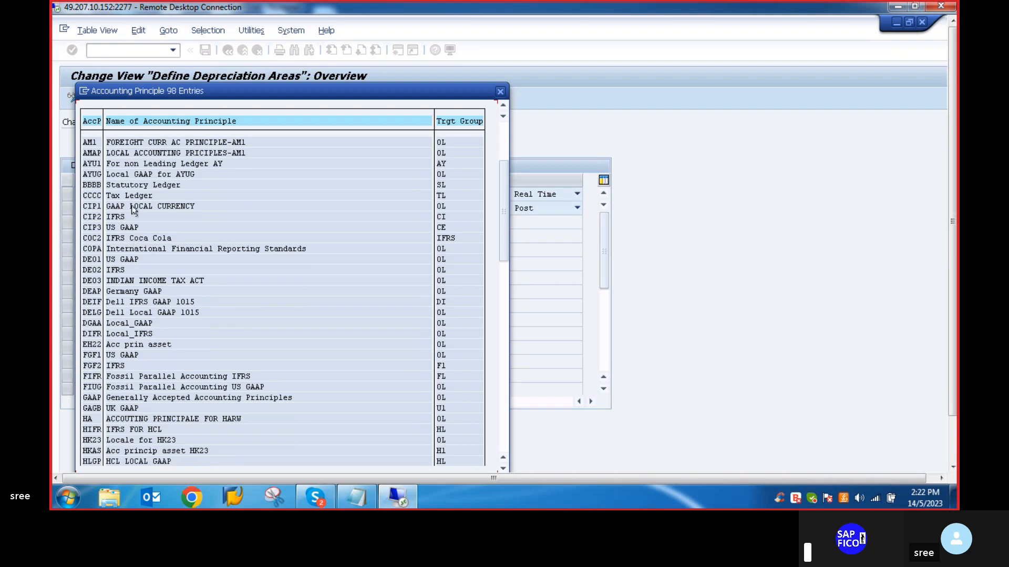
click(88, 207)
double_click(96, 207)
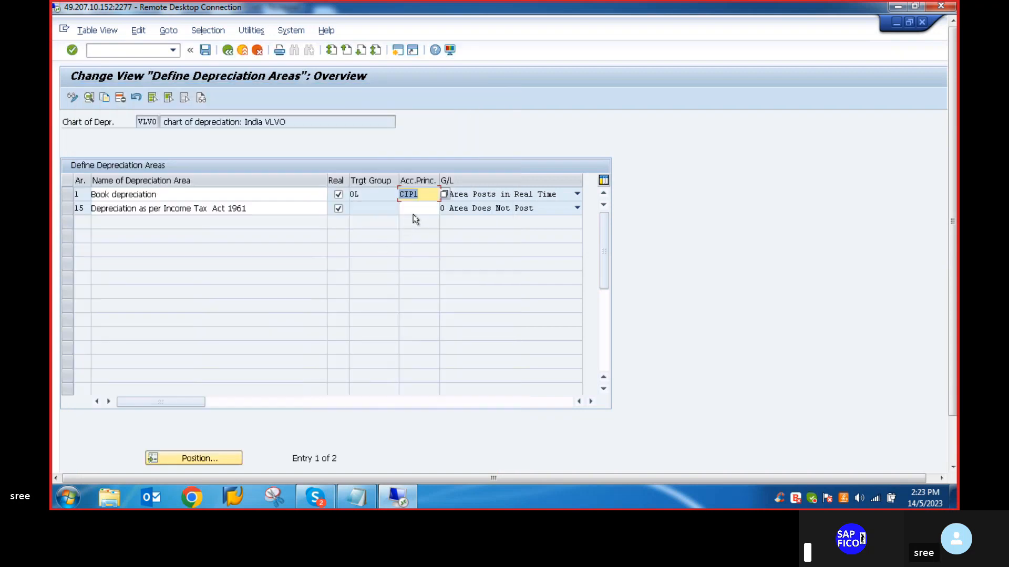
- Replace the accounting principle of area 1 Book depreciation with GAAP, Generally Accepted Accounting Principles
click(413, 194)
key(BackSpace)
key(BackSpace)
key(BackSpace)
key(BackSpace)
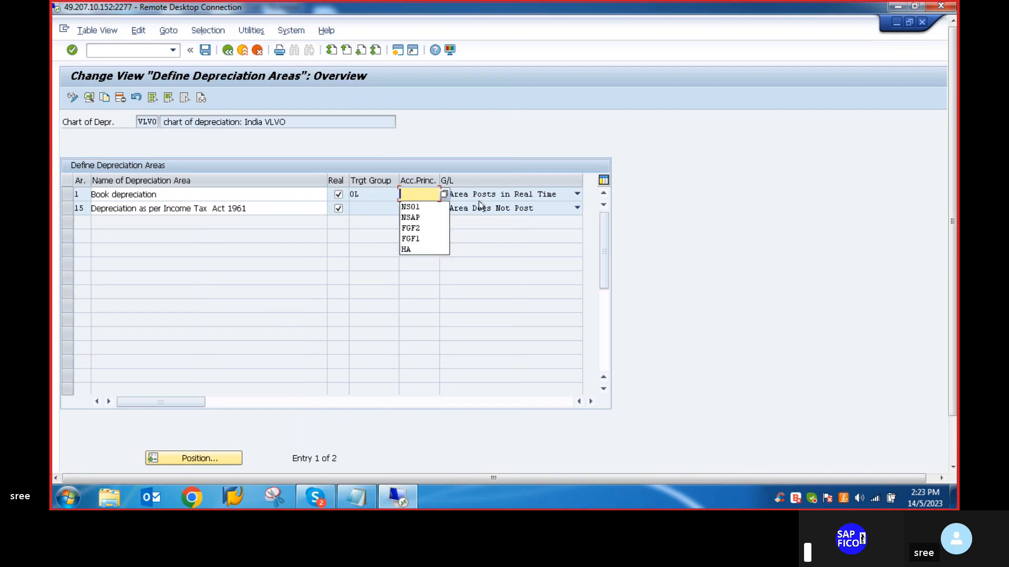
click(444, 195)
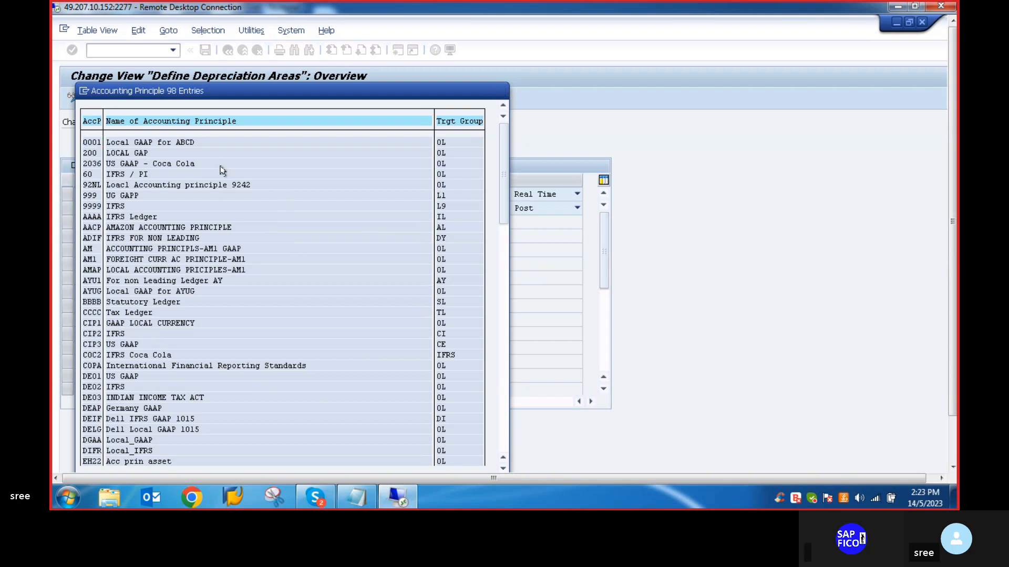
scroll(221, 179, down, 2)
scroll(221, 179, down, 3)
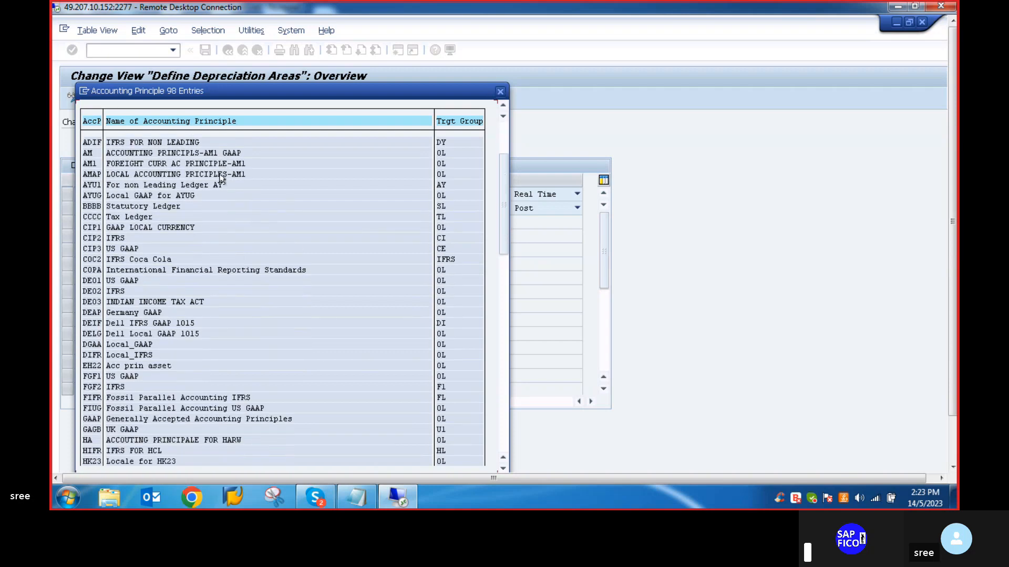
scroll(222, 179, down, 1)
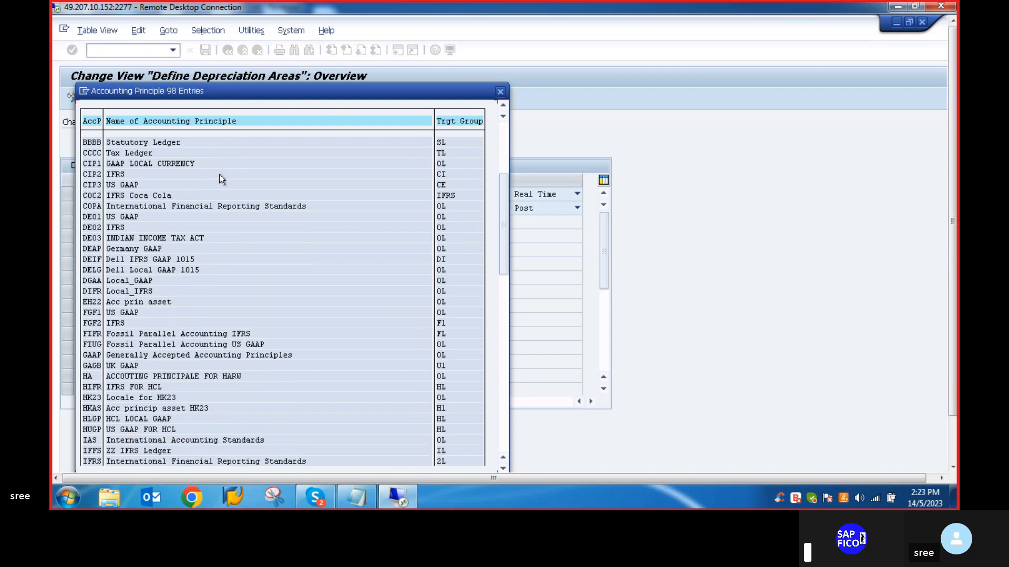
scroll(222, 179, down, 1)
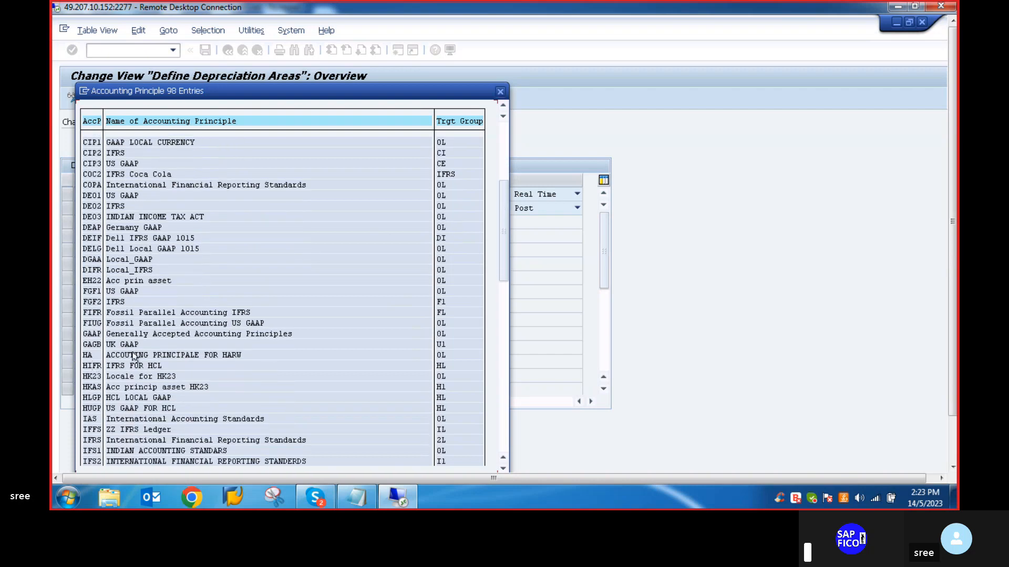
scroll(235, 296, down, 1)
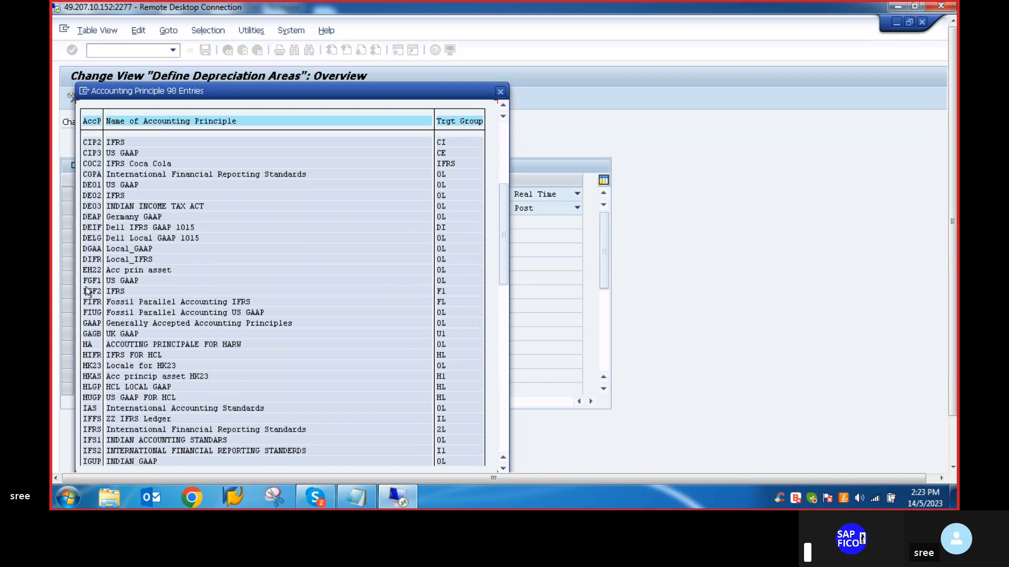
click(90, 323)
double_click(89, 324)
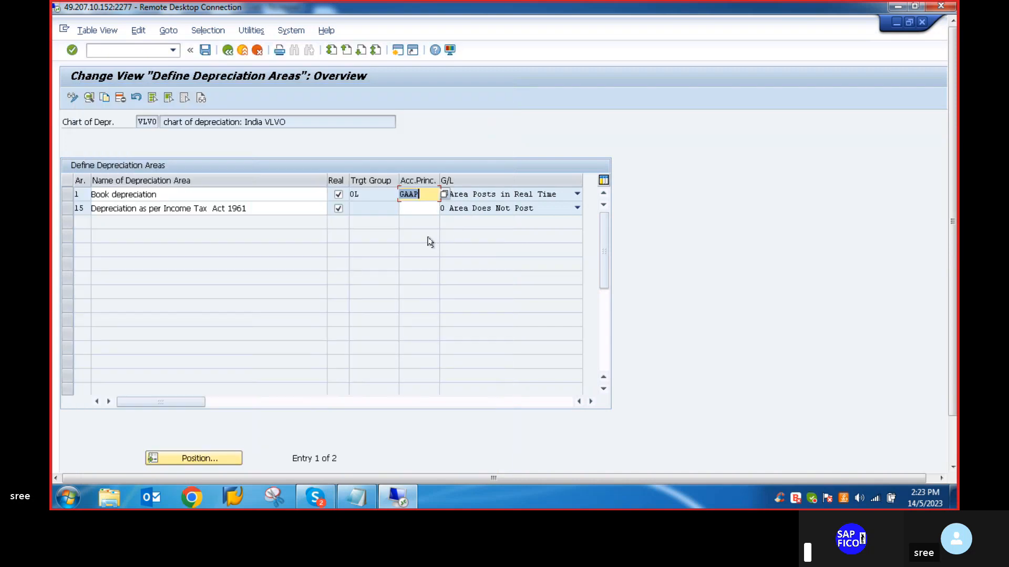
- Assign accounting principle GAAP to area 15 Depreciation as per Income Tax Act 1961
click(418, 209)
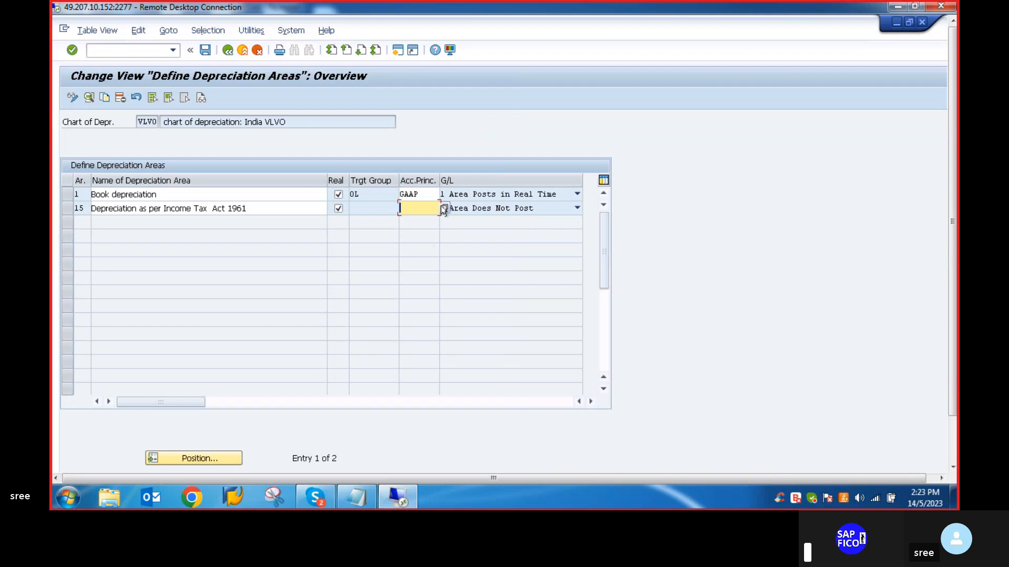
click(444, 208)
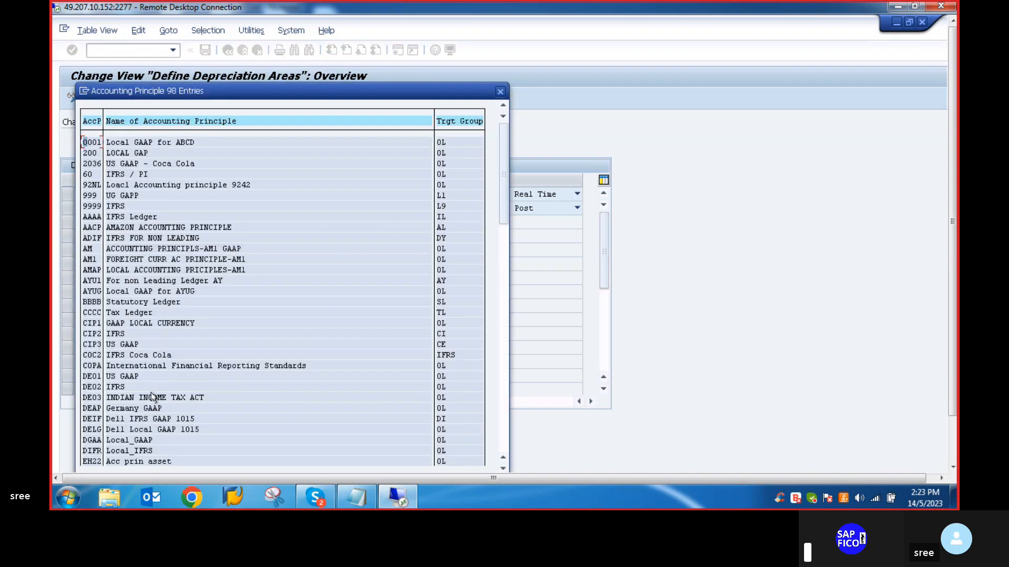
scroll(152, 395, down, 2)
scroll(152, 389, down, 4)
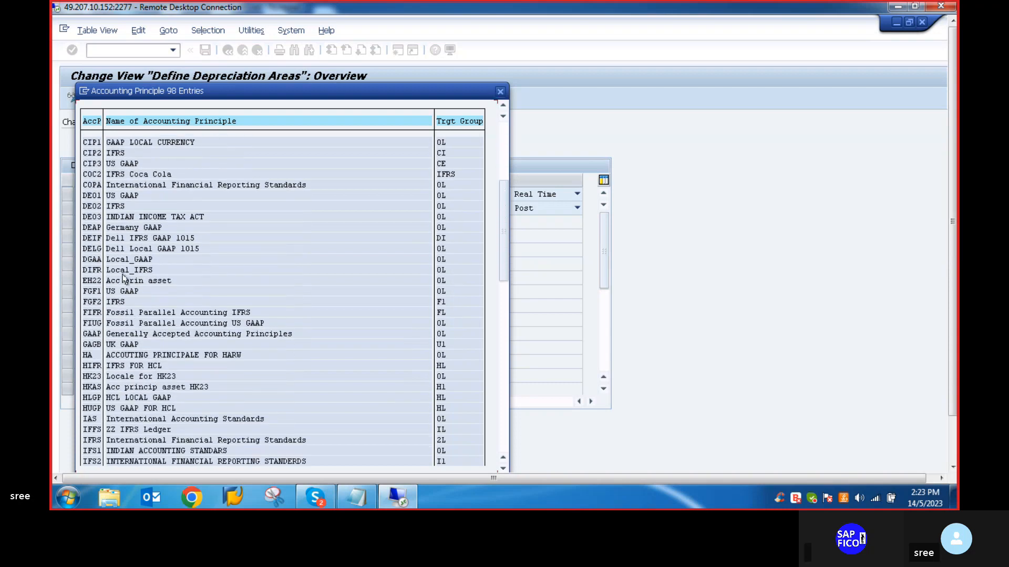
double_click(84, 334)
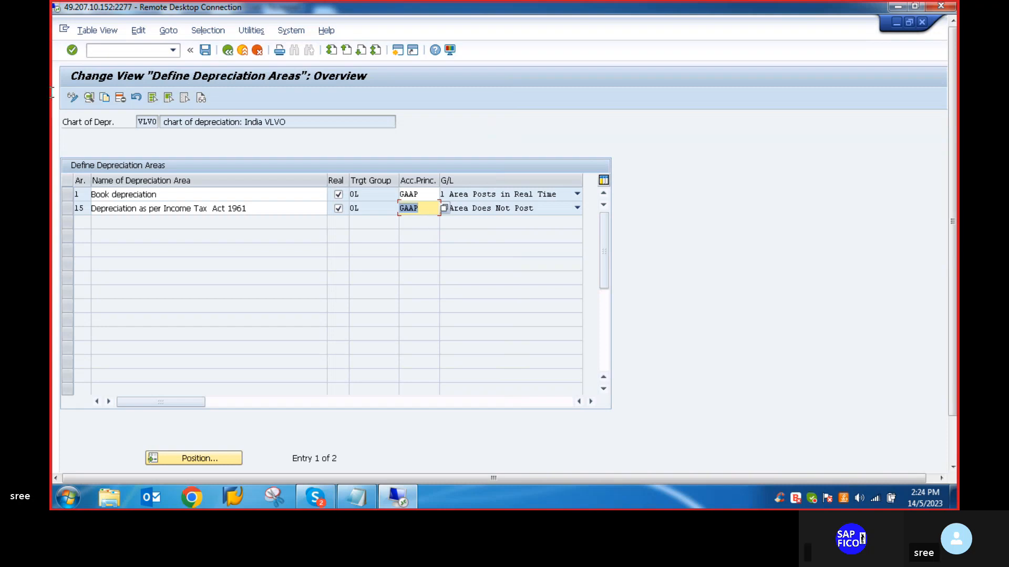
- Save the depreciation area definitions of chart VLVO, accepting the deletion of the removed areas
click(206, 50)
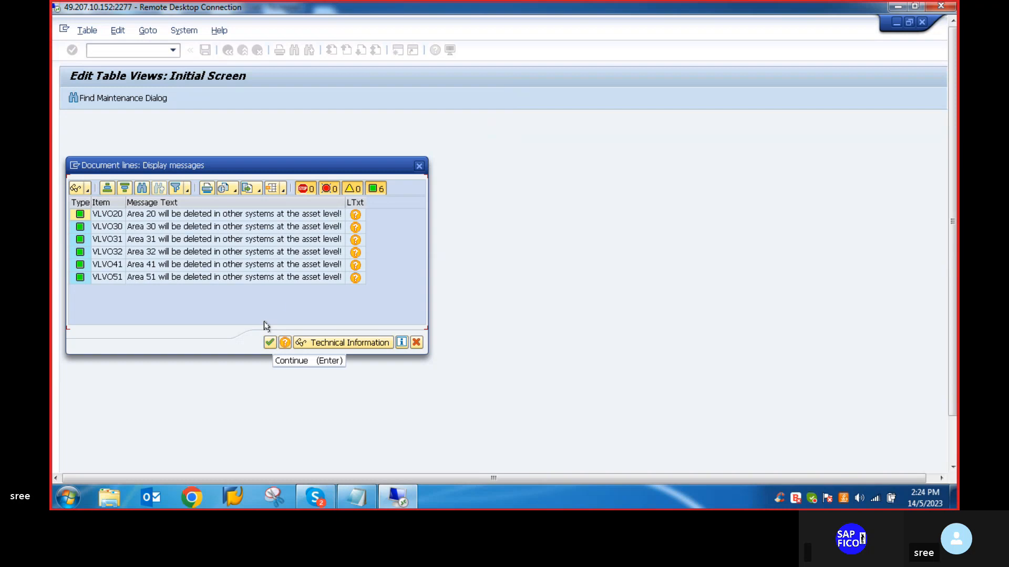
click(270, 345)
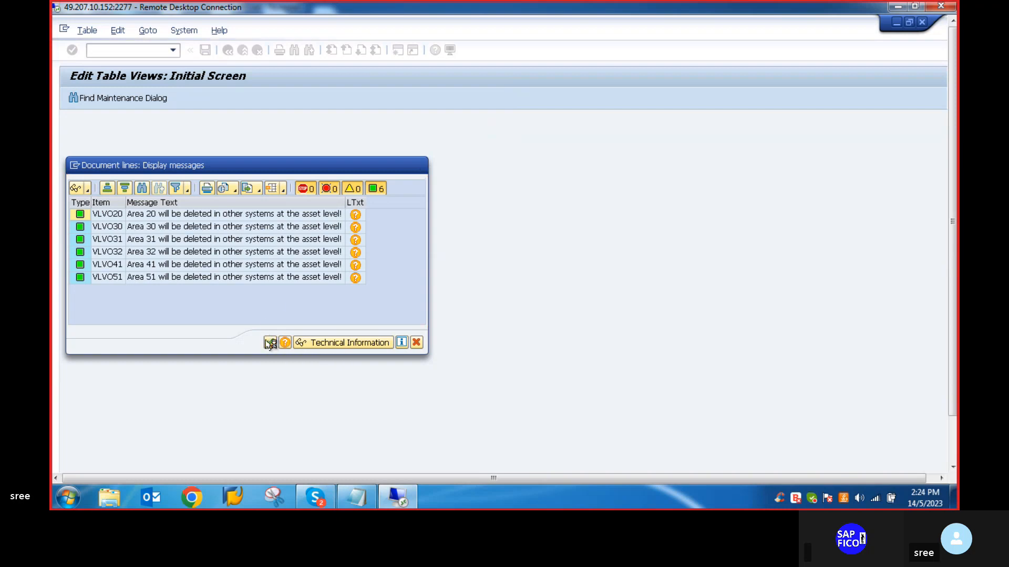
click(247, 241)
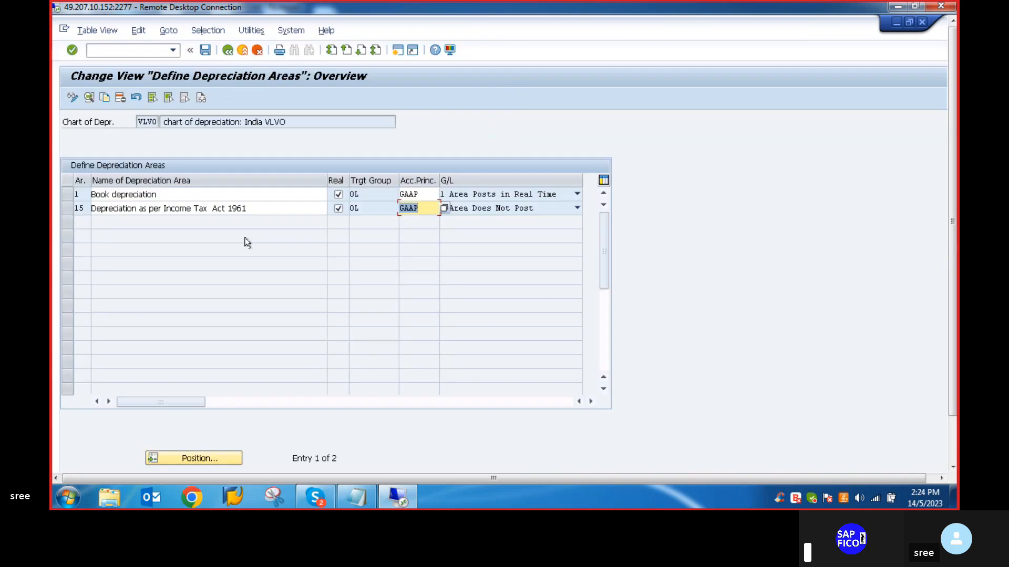
- Open an additional SAP GUI session alongside the depreciation areas view
mouse_move(953, 220)
mouse_down()
mouse_move(955, 256)
mouse_move(953, 216)
mouse_up()
click(398, 51)
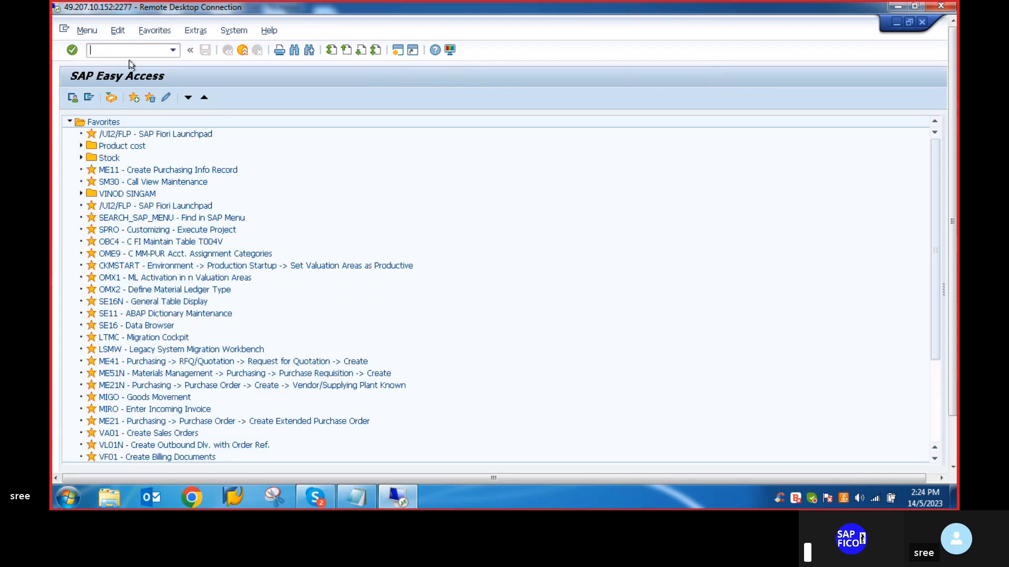
drag(951, 111, 958, 225)
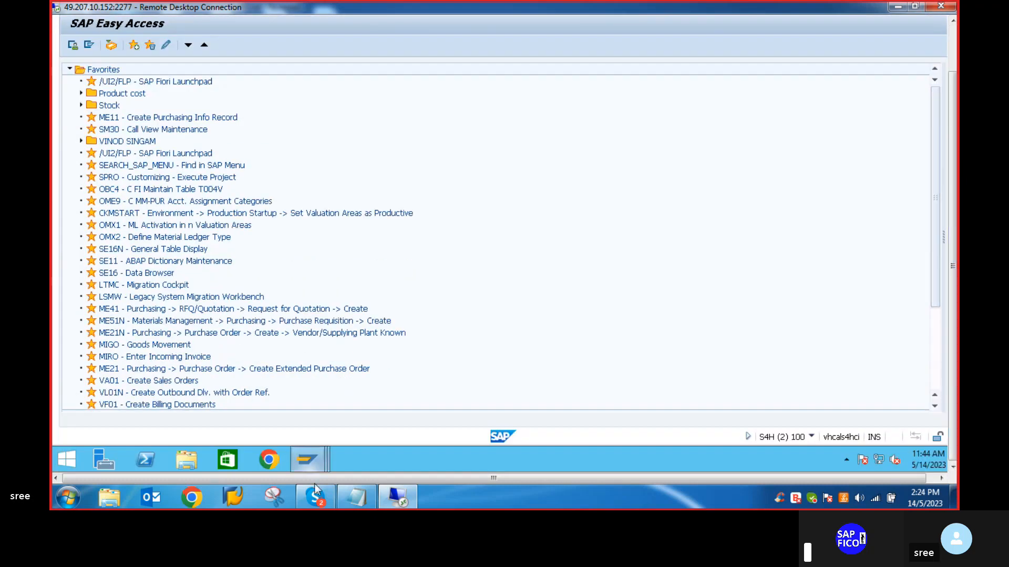
- Return to the Define Depreciation Areas session and check that the VLVO areas are saved
mouse_move(307, 460)
click(307, 384)
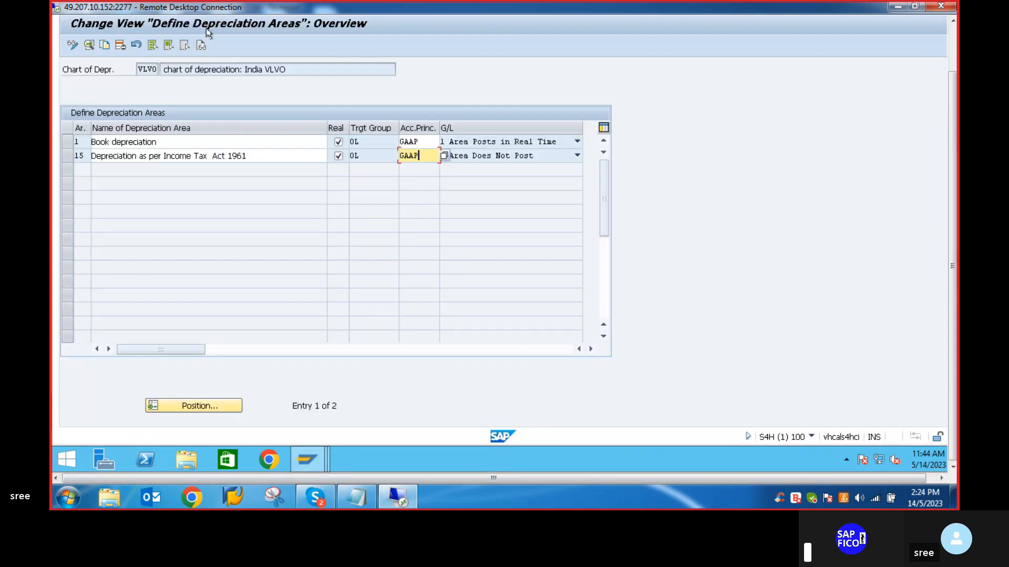
drag(950, 165, 949, 113)
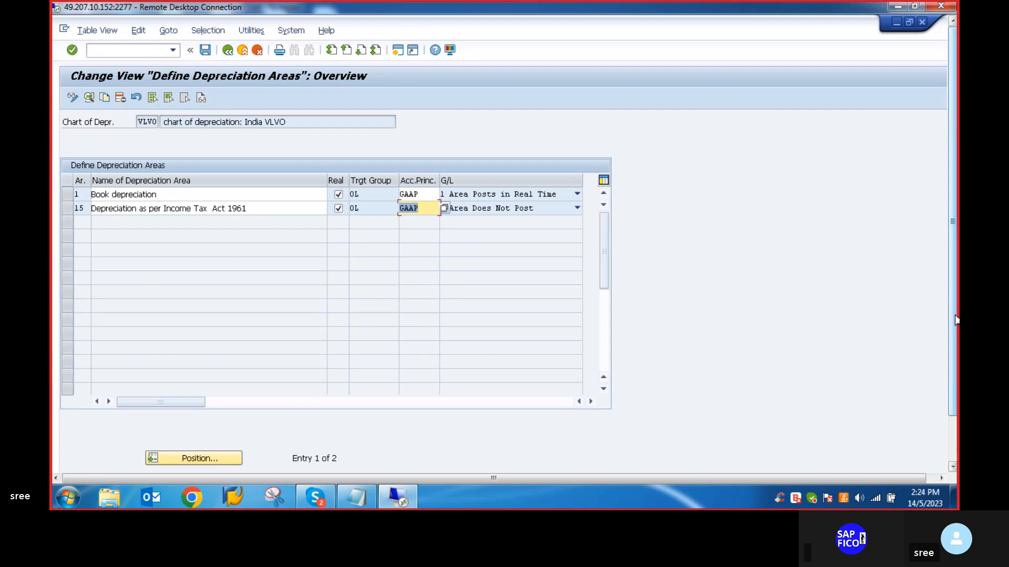
drag(950, 311, 951, 364)
- Switch to the new SAP Easy Access session, run transaction SPRO and open the SAP Reference IMG
click(316, 456)
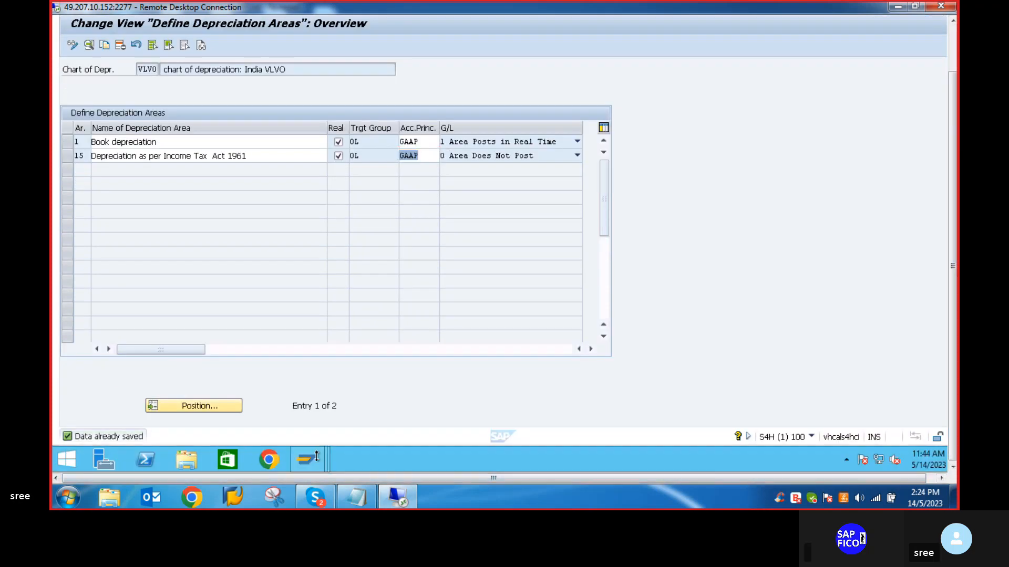
click(427, 414)
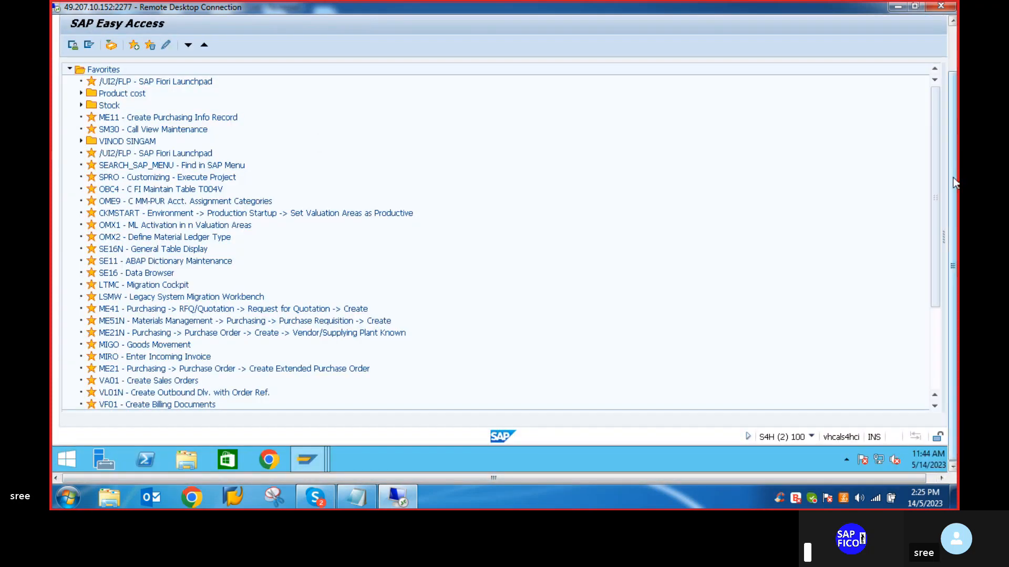
drag(953, 182, 953, 123)
text(SPRO)
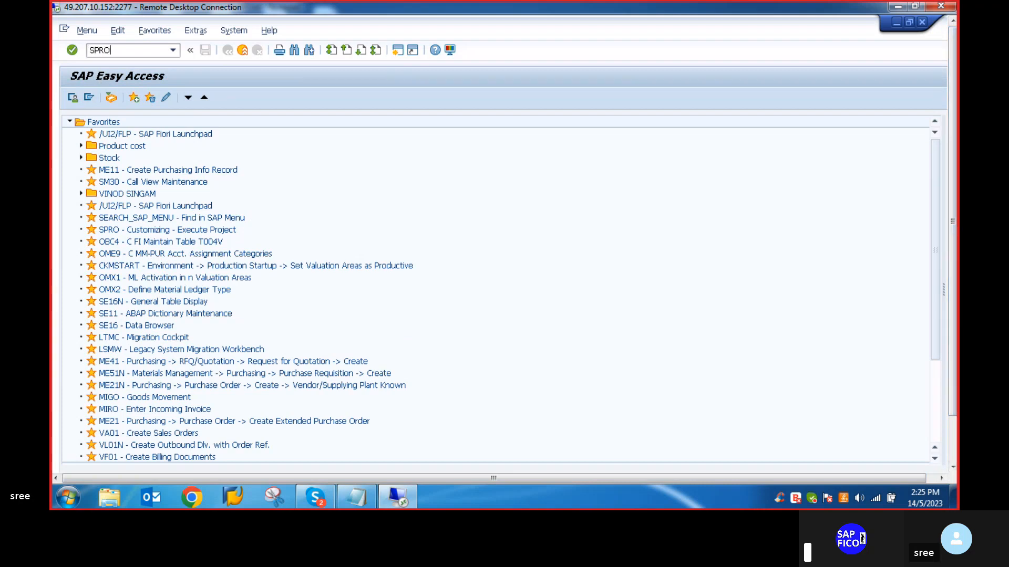
key(Return)
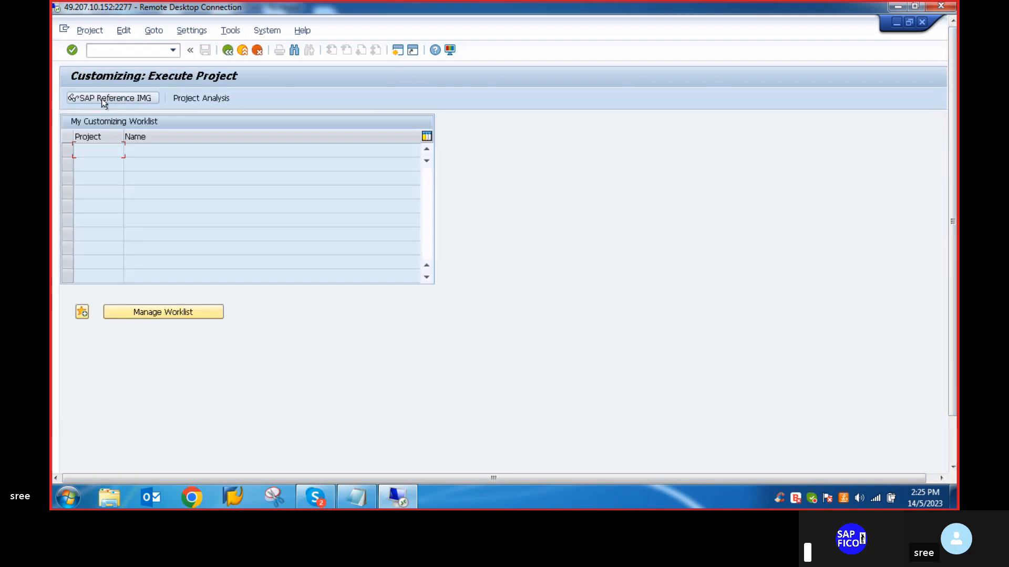
click(104, 101)
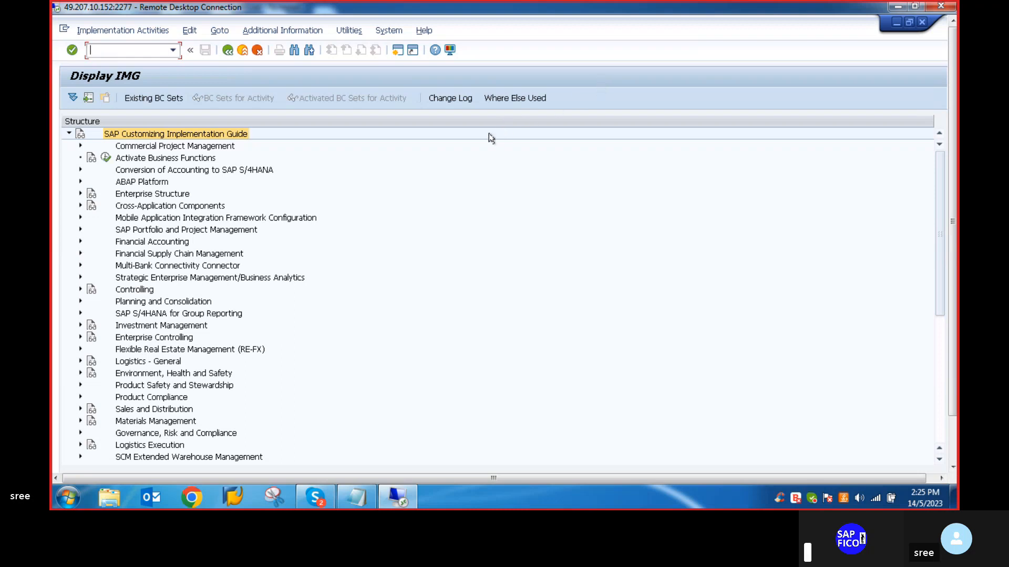
- Open Define Accounting Principles under Financial Accounting Global Settings, Ledgers, Parallel Accounting
click(80, 242)
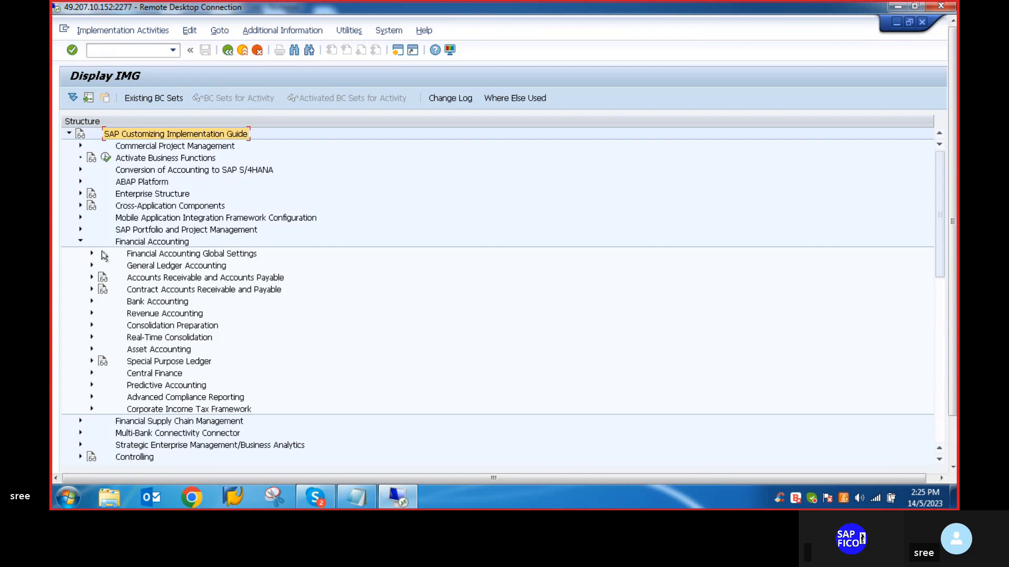
click(92, 254)
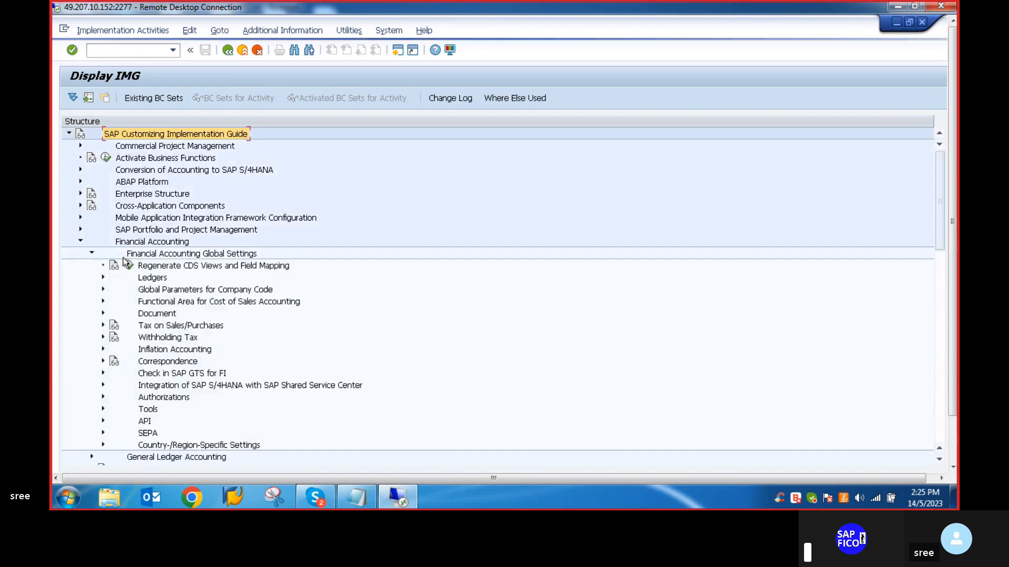
click(102, 279)
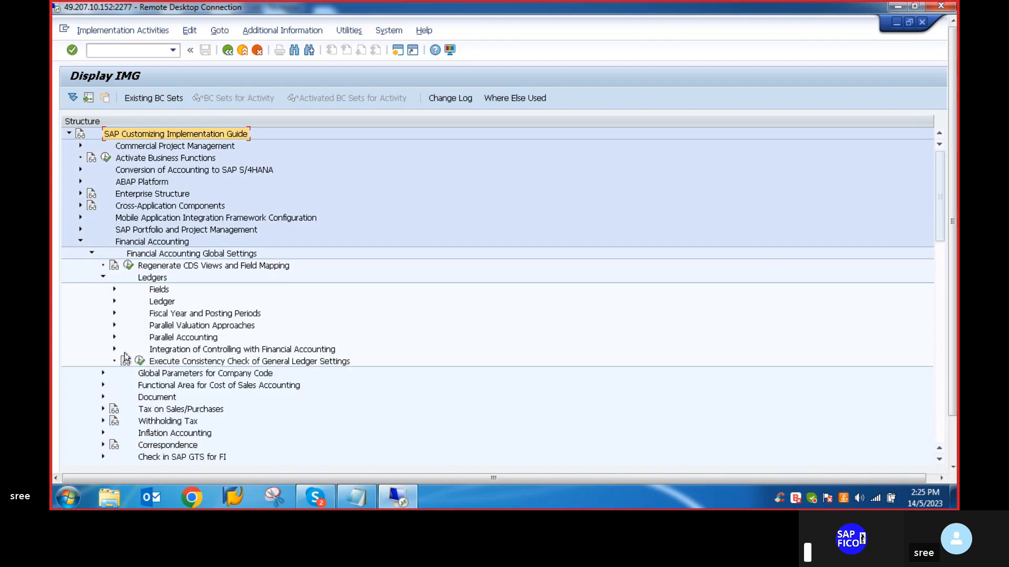
click(114, 337)
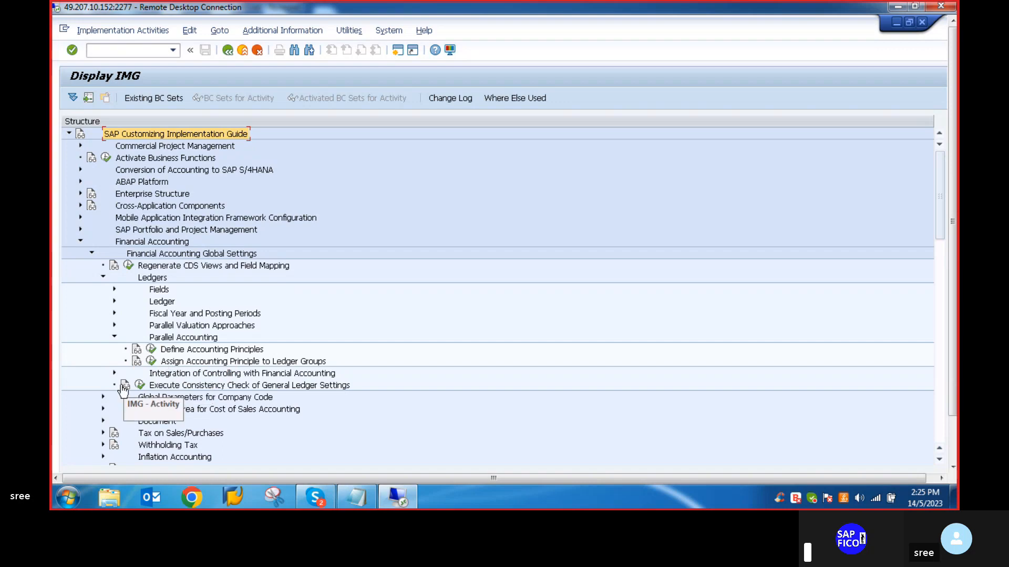
click(151, 349)
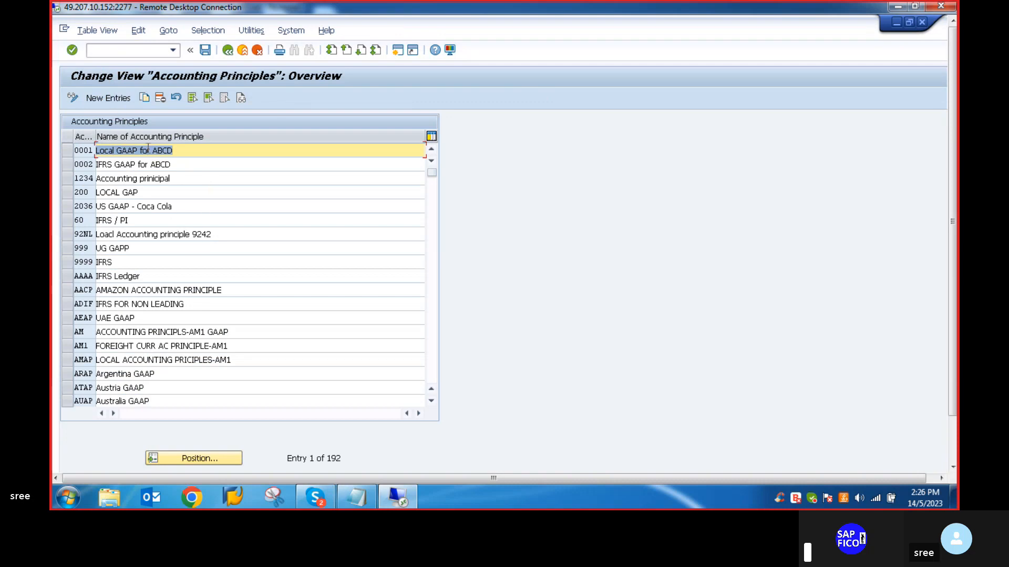
- Look up accounting principle GAAP in the Accounting Principles overview and return to the IMG structure
click(199, 461)
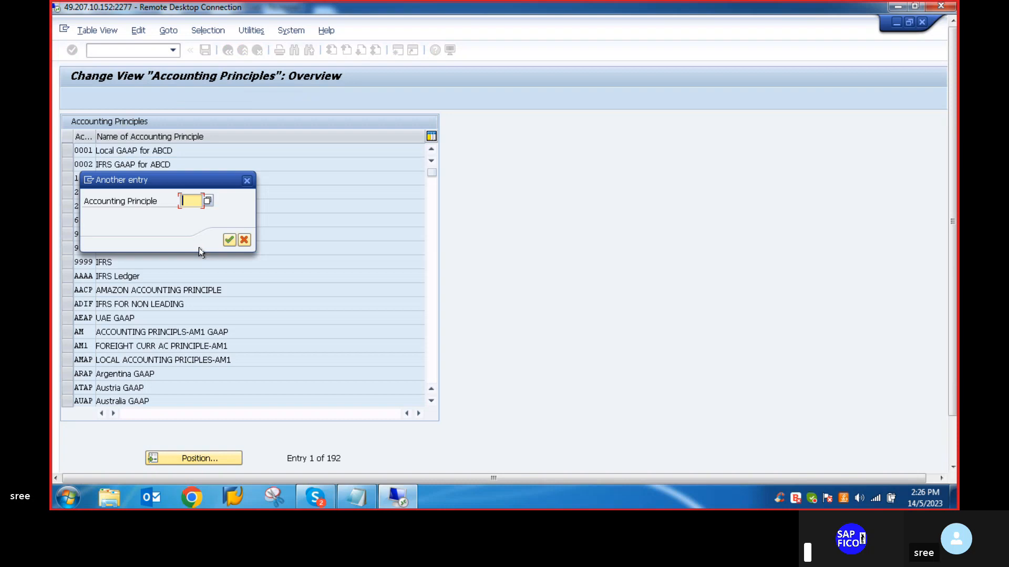
text(GAAP)
key(Return)
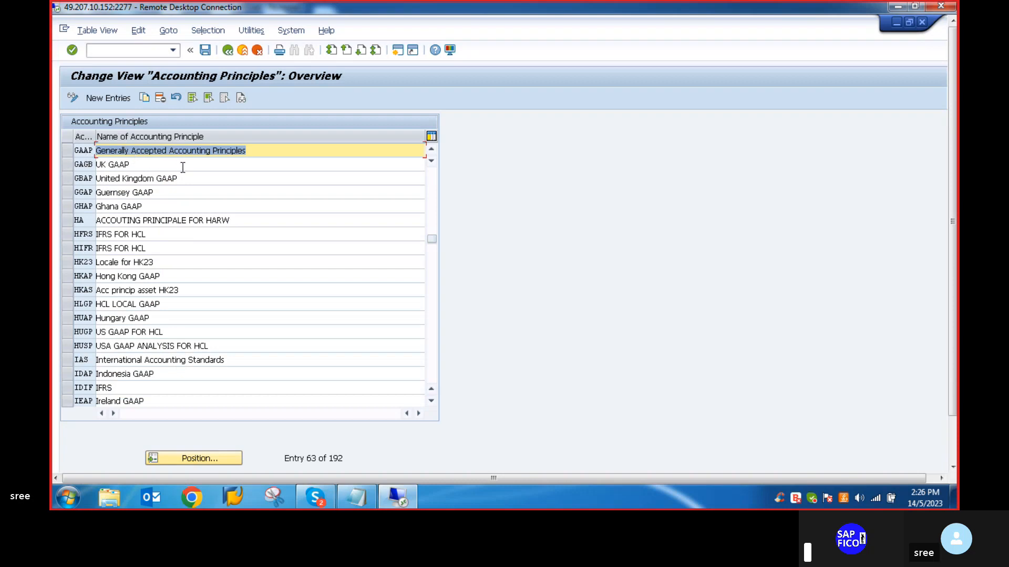
click(227, 50)
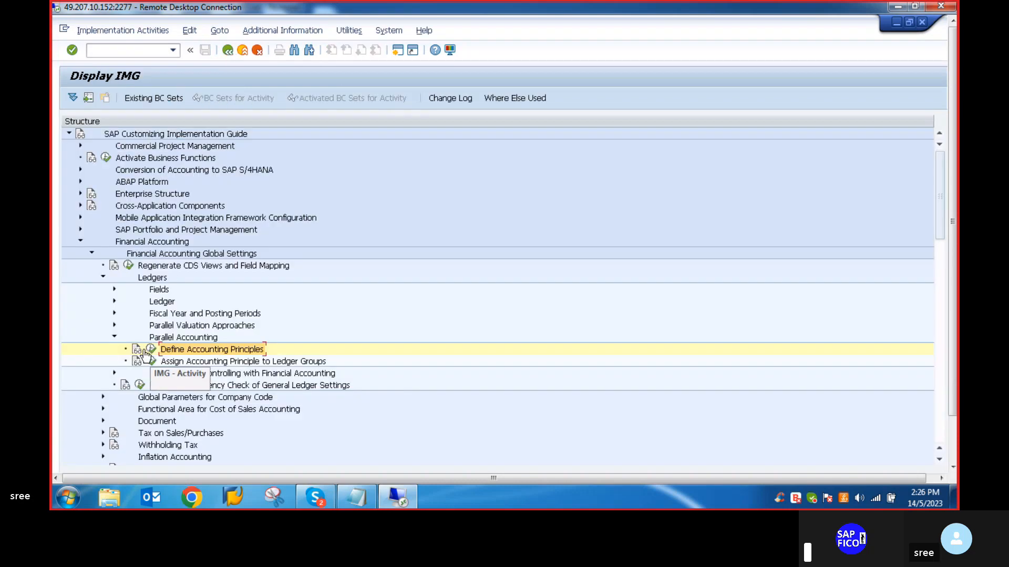
- Check the target ledger group of principle GAAP in Assign Accounting Principle to Ledger Groups and return to the IMG
click(150, 362)
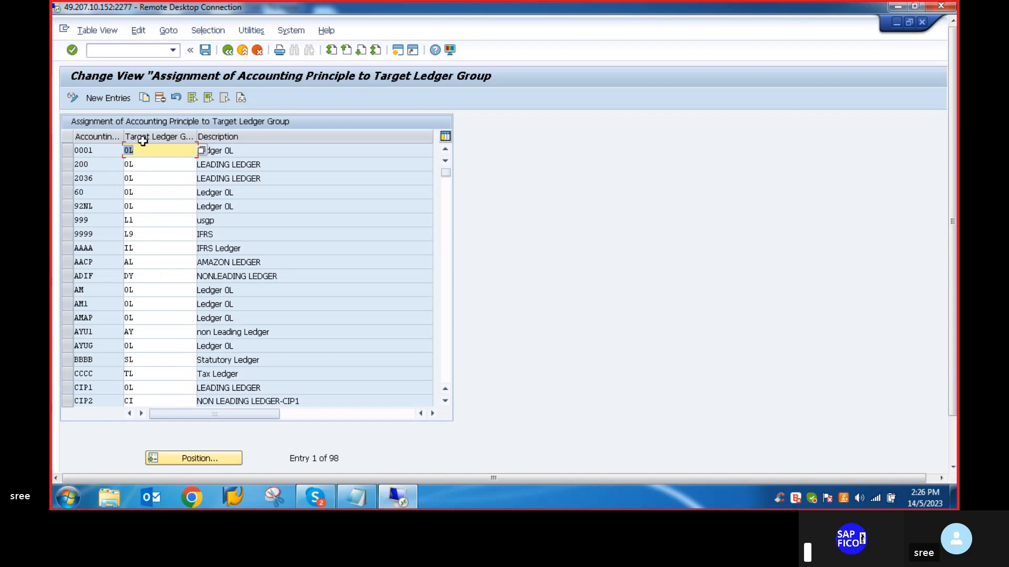
click(186, 459)
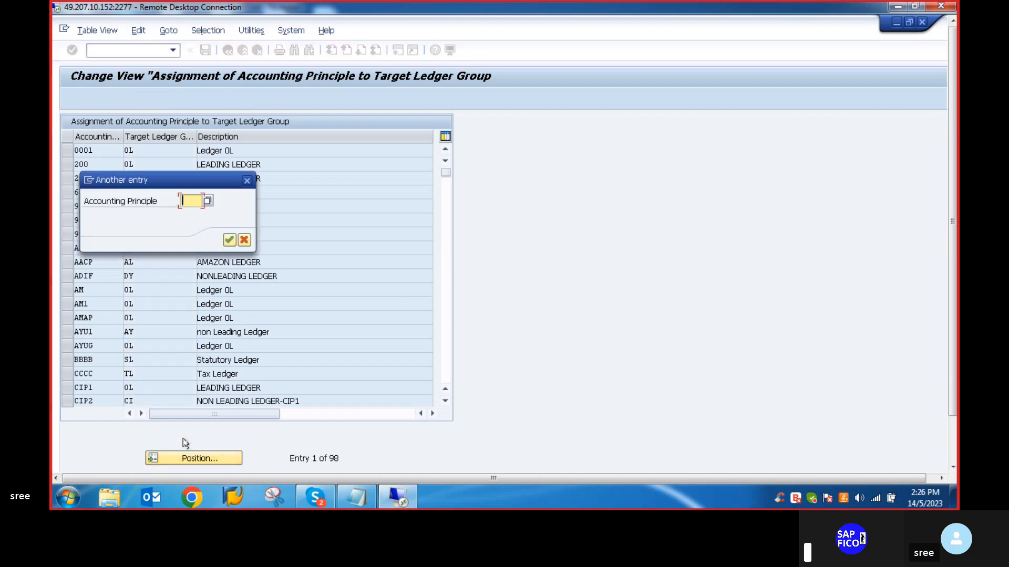
text(GAAP)
key(Return)
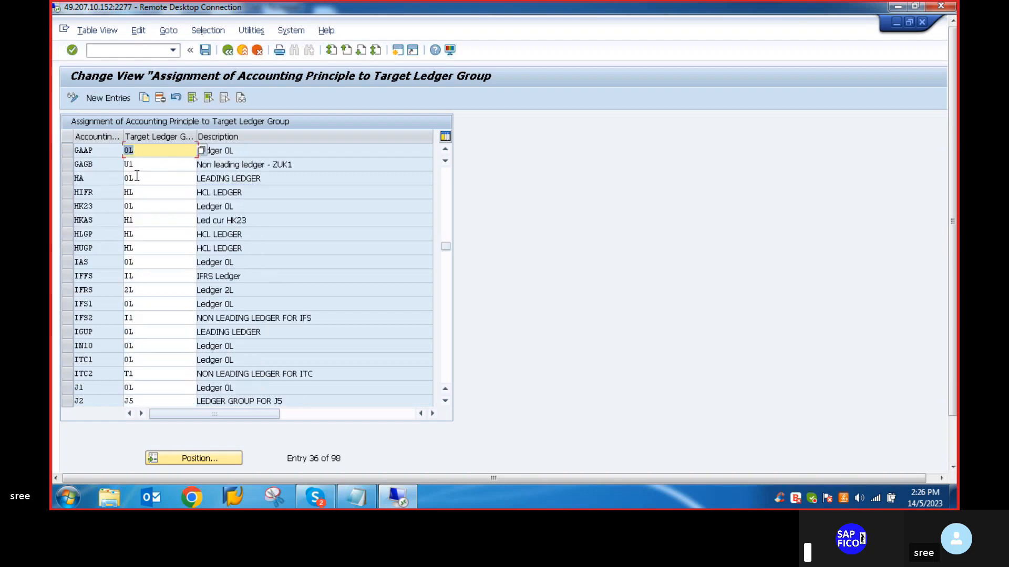
click(175, 178)
click(99, 150)
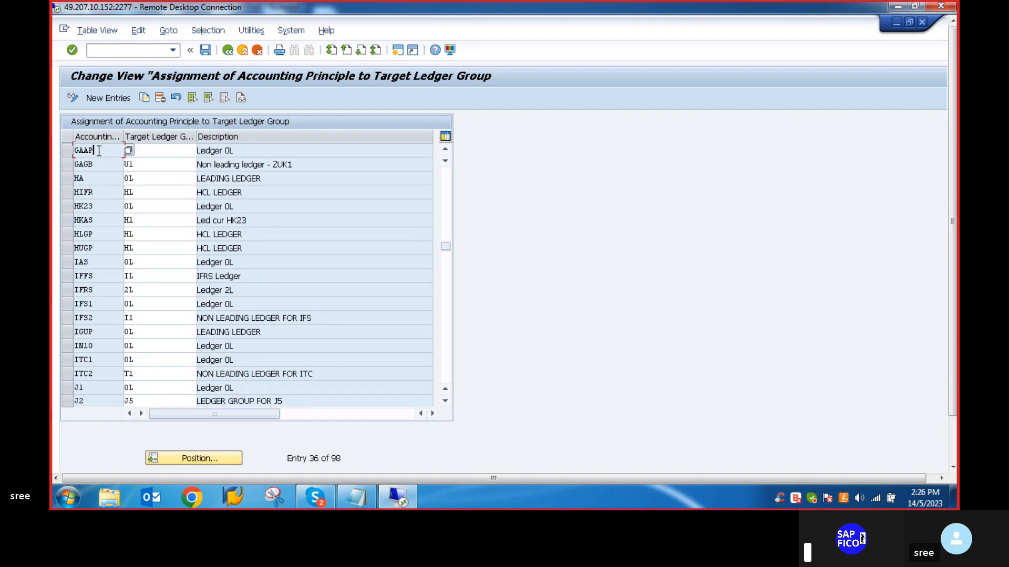
click(164, 168)
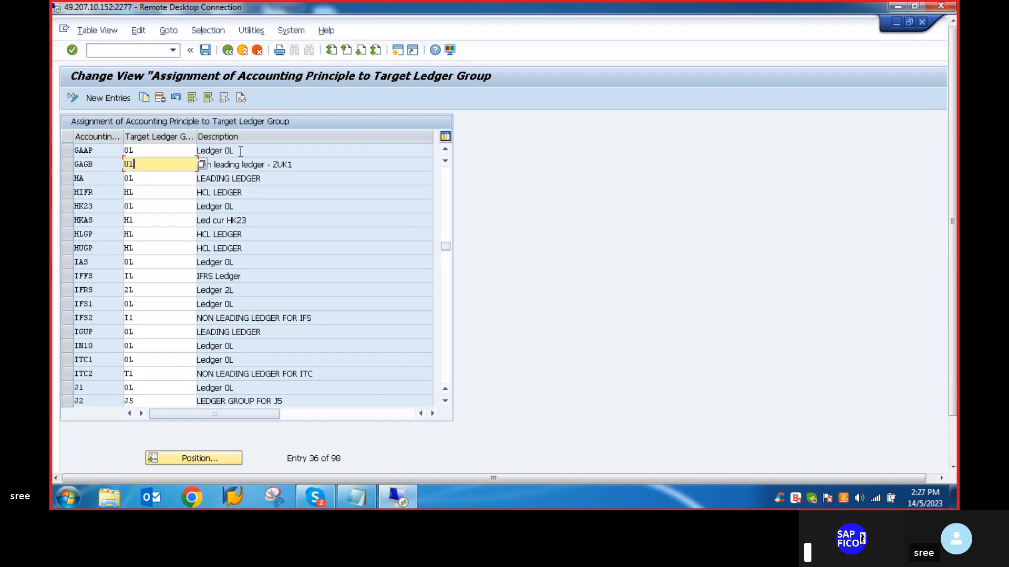
click(241, 151)
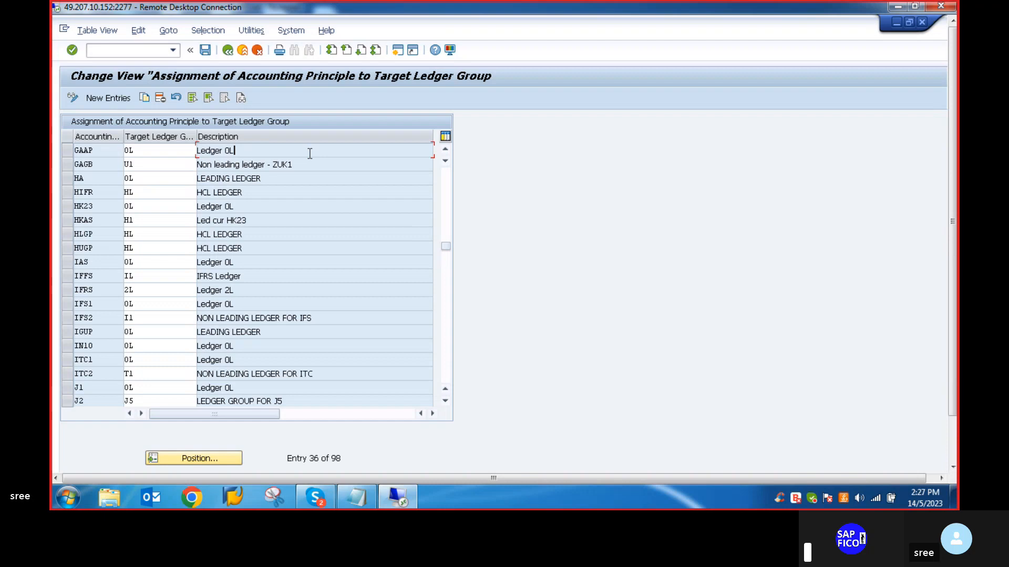
click(204, 51)
click(227, 51)
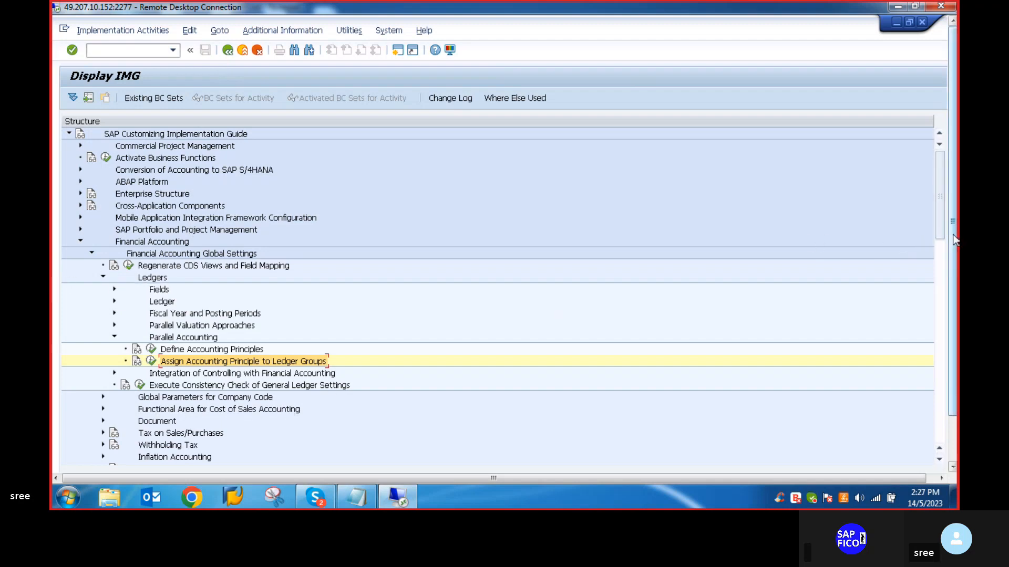
- Run transaction /NFINSC_LEDGER from the Display IMG screen, dismissing the chat notification
mouse_move(950, 235)
mouse_down()
mouse_move(956, 270)
mouse_move(951, 216)
mouse_up()
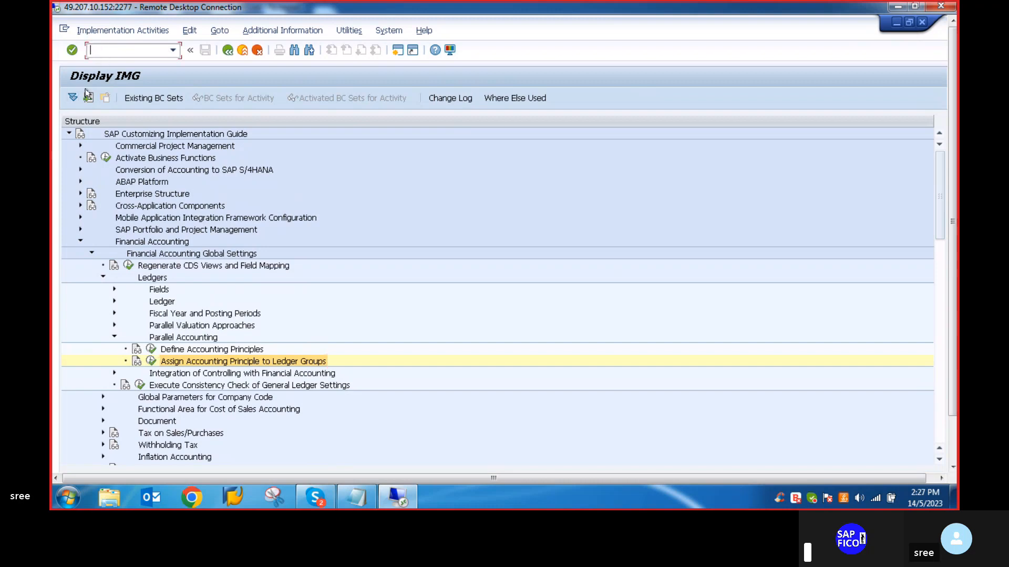
text(NFINSC)
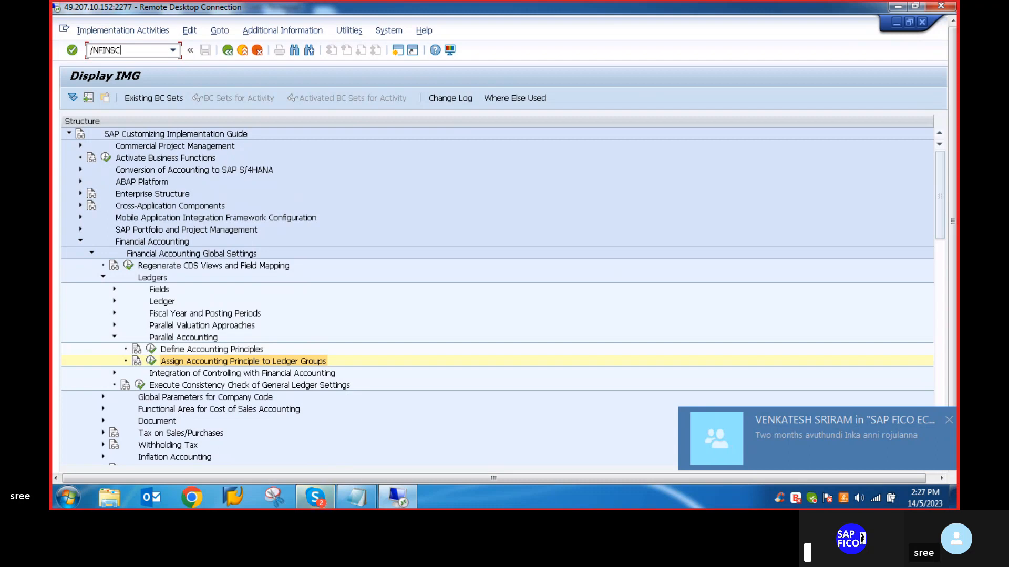
text(_)
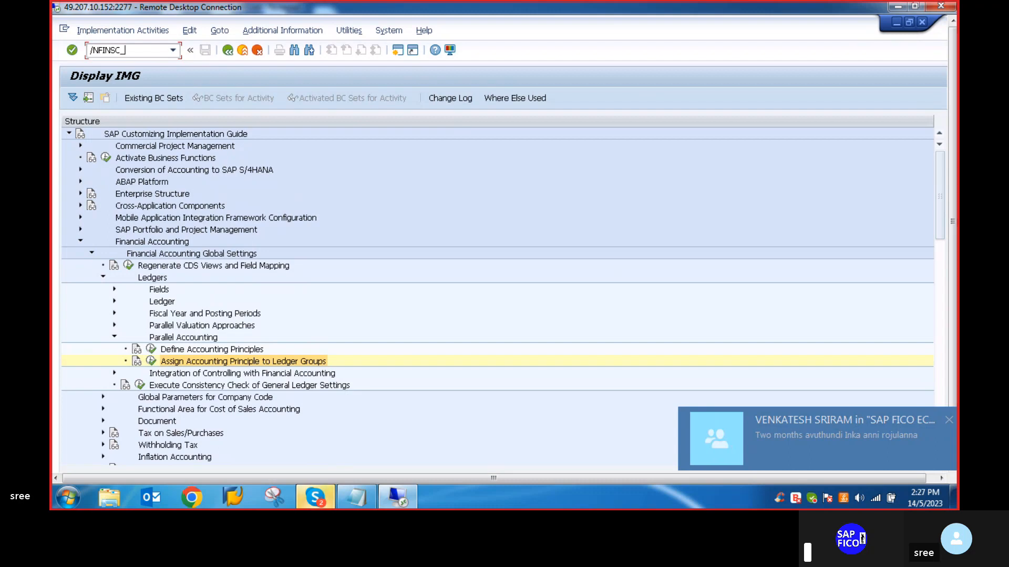
click(947, 421)
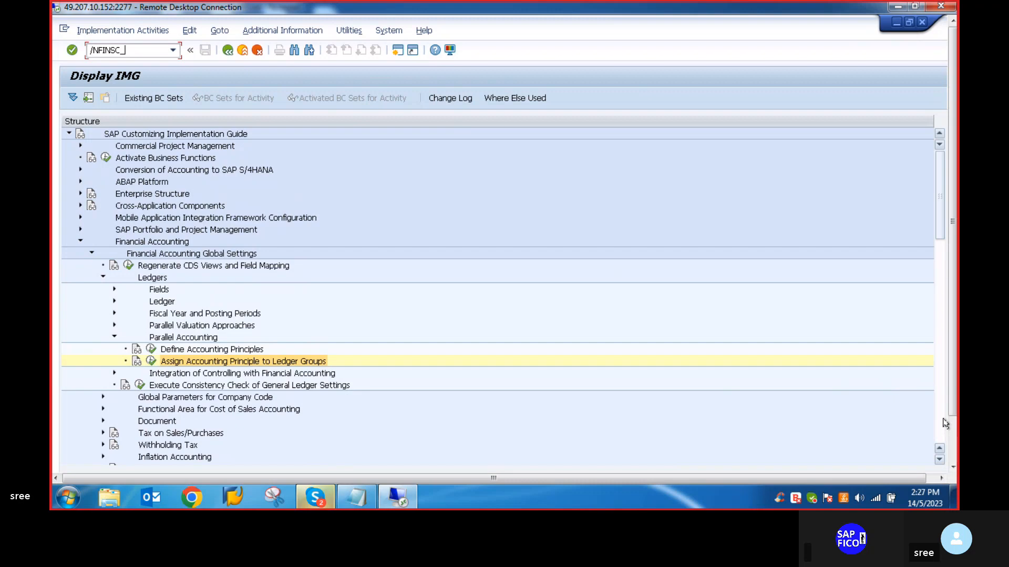
text(/NFINSC_LEDGER)
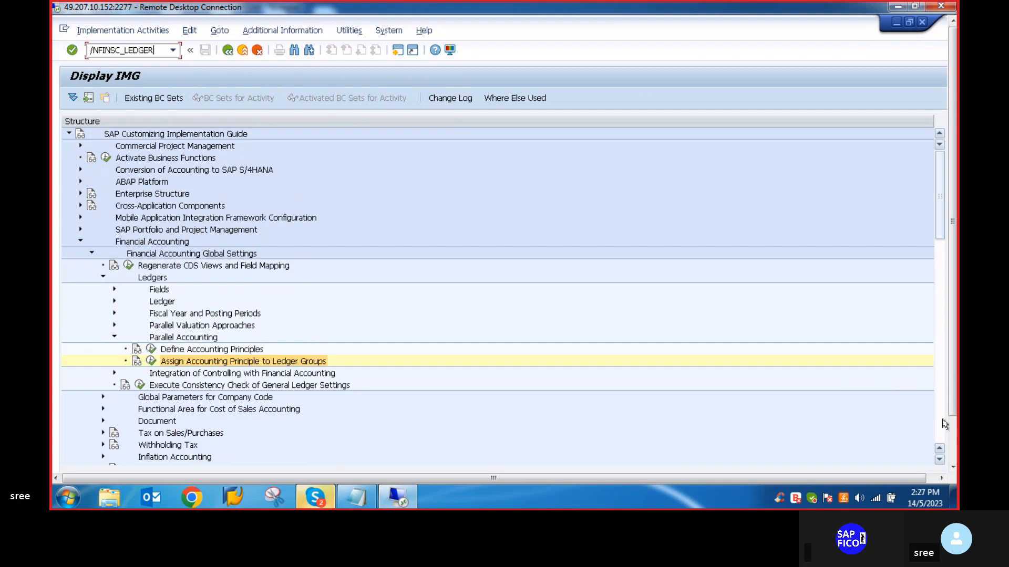
key(Return)
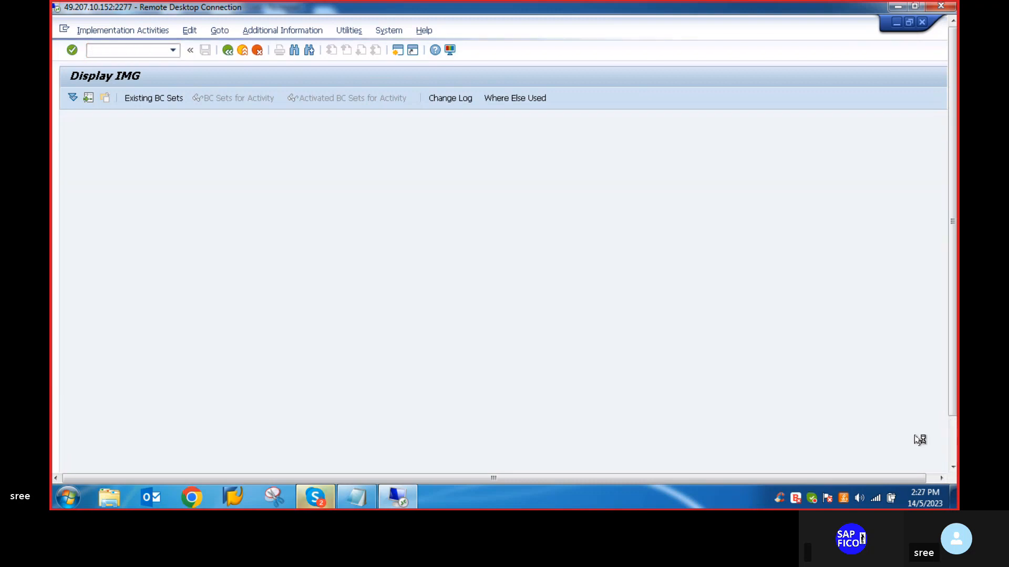
- Review the configuration steps in the Notepad file ASSET ACCOUNTING COMPLETE CONFIGURATIONS.txt, dismiss the chat notifications, and return to the SAP session
click(360, 499)
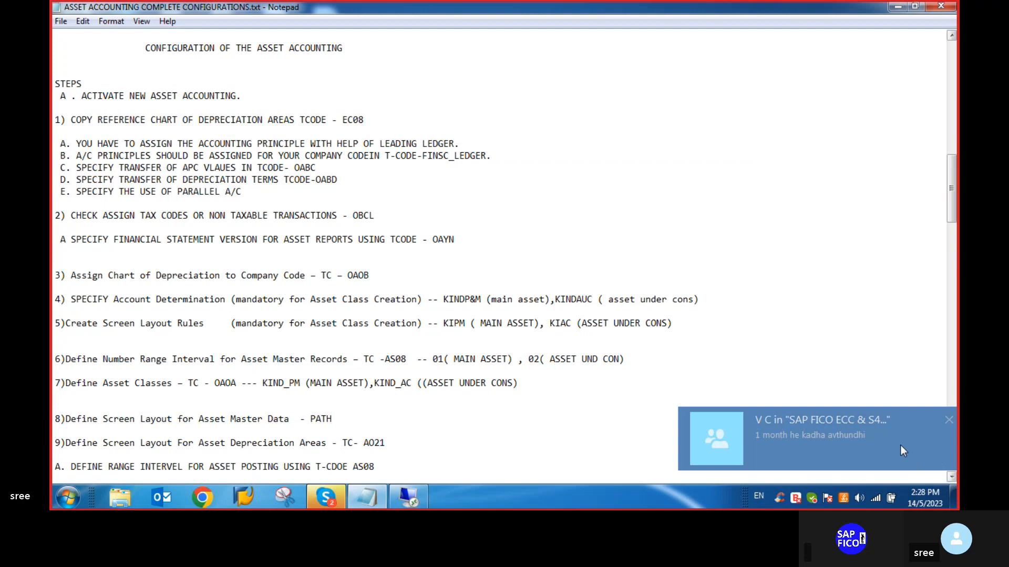
click(949, 421)
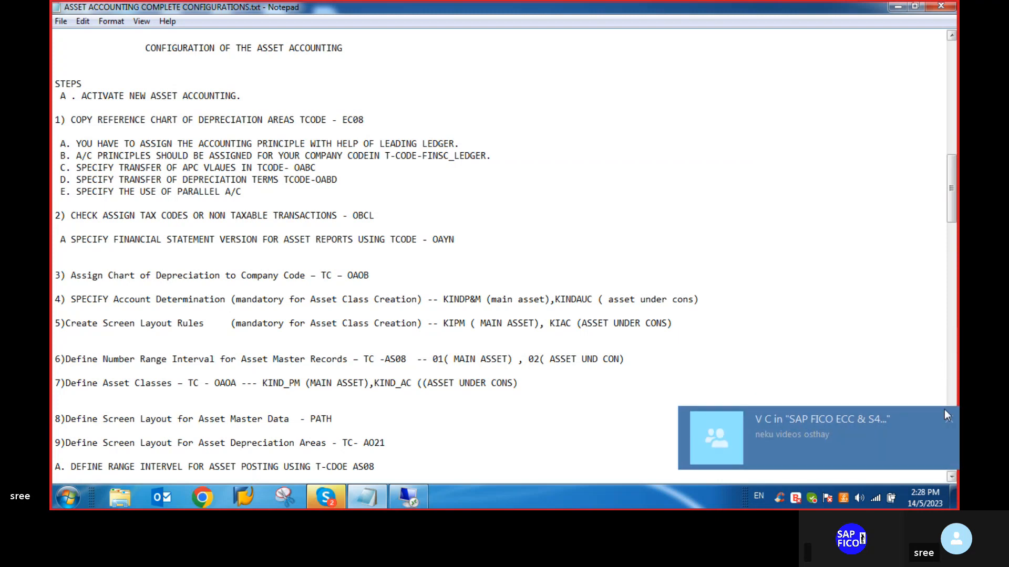
click(952, 420)
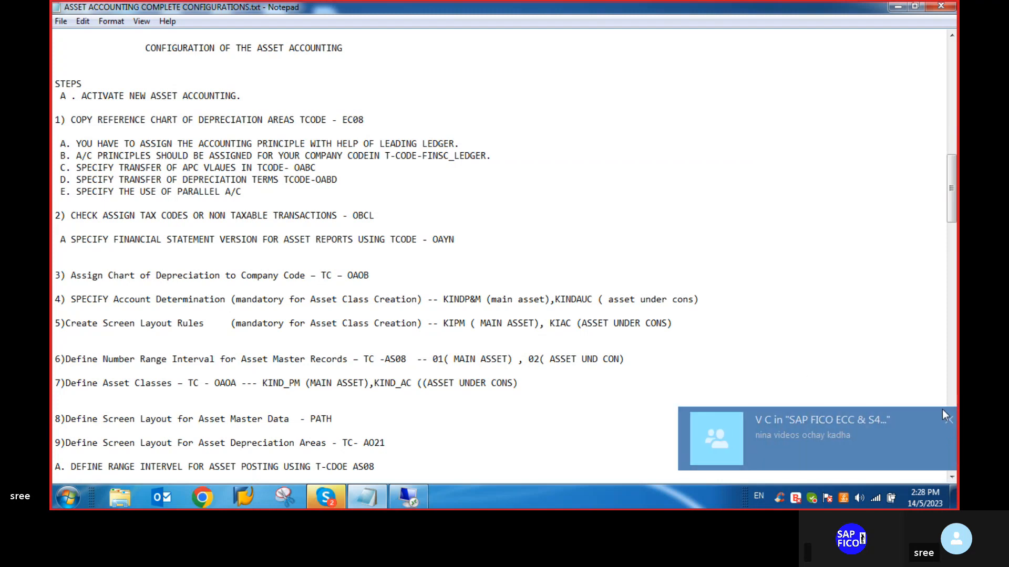
click(948, 419)
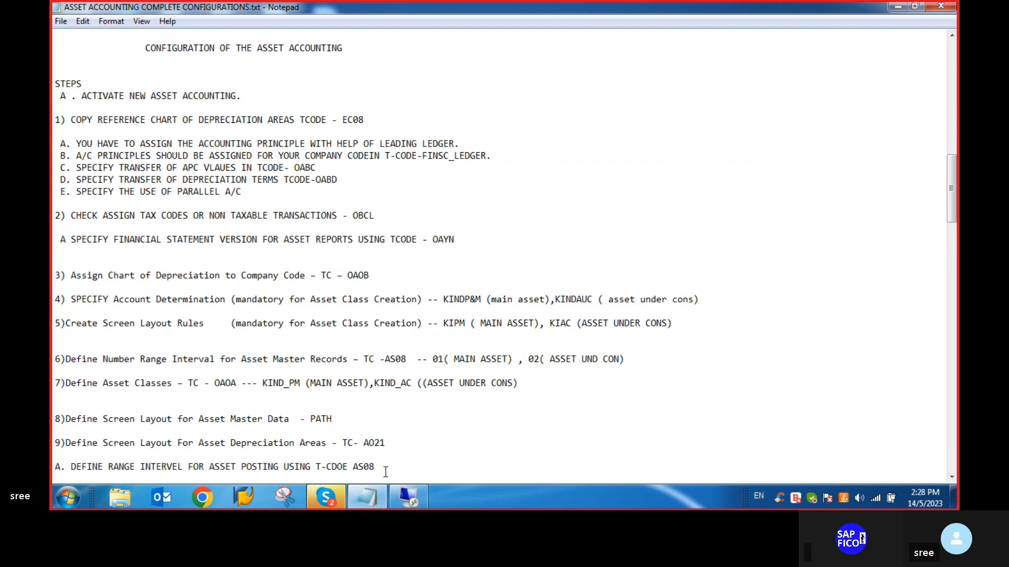
click(409, 496)
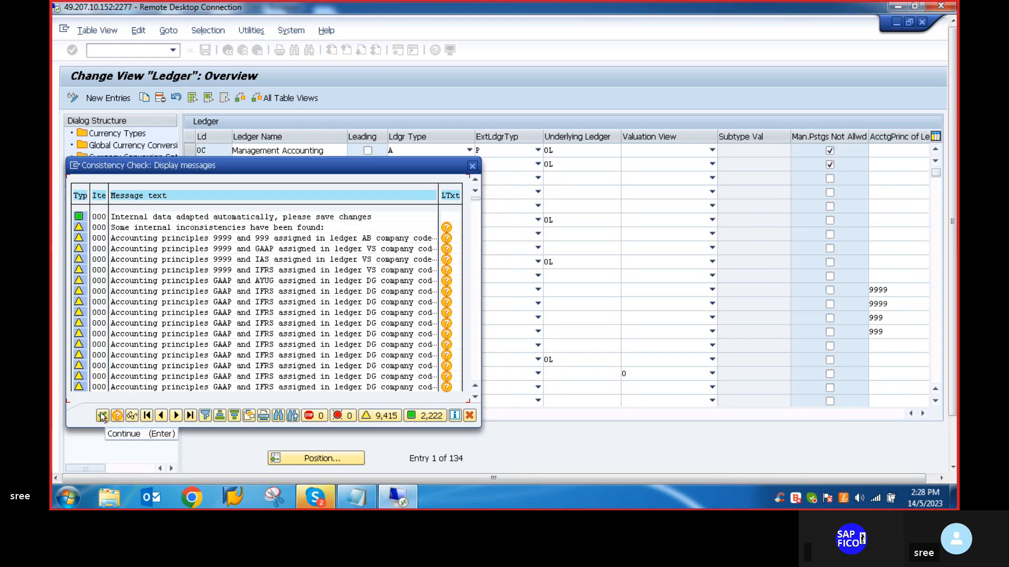
- Select leading ledger 0L and open its company code settings, continuing past the consistency check messages
click(116, 416)
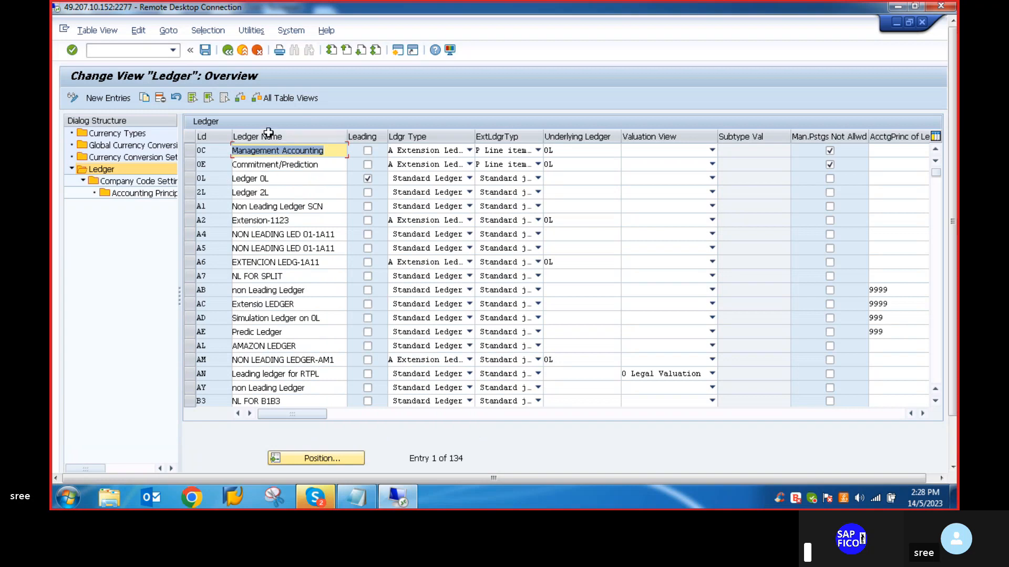
scroll(268, 134, down, 1)
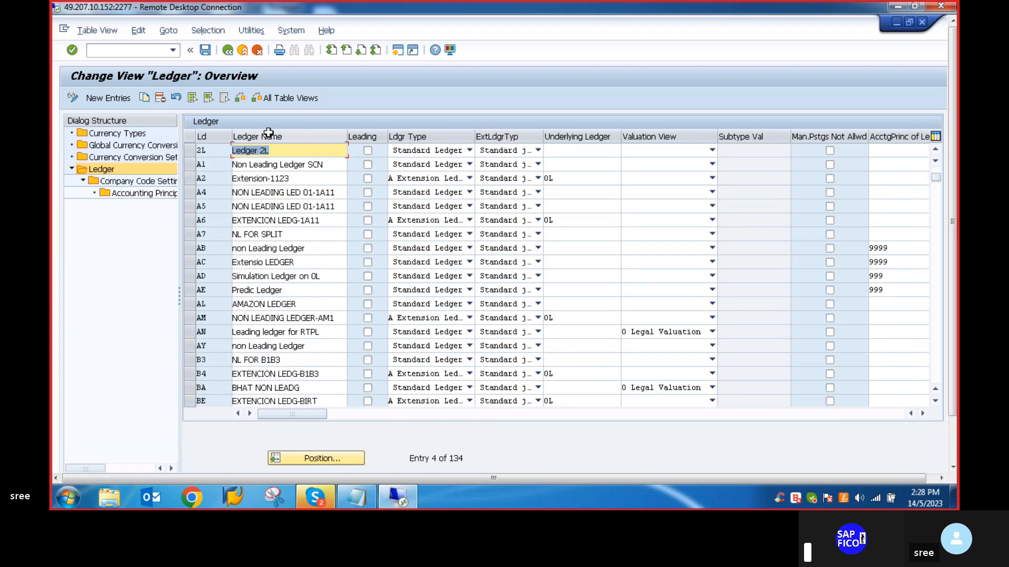
scroll(269, 134, up, 1)
click(108, 172)
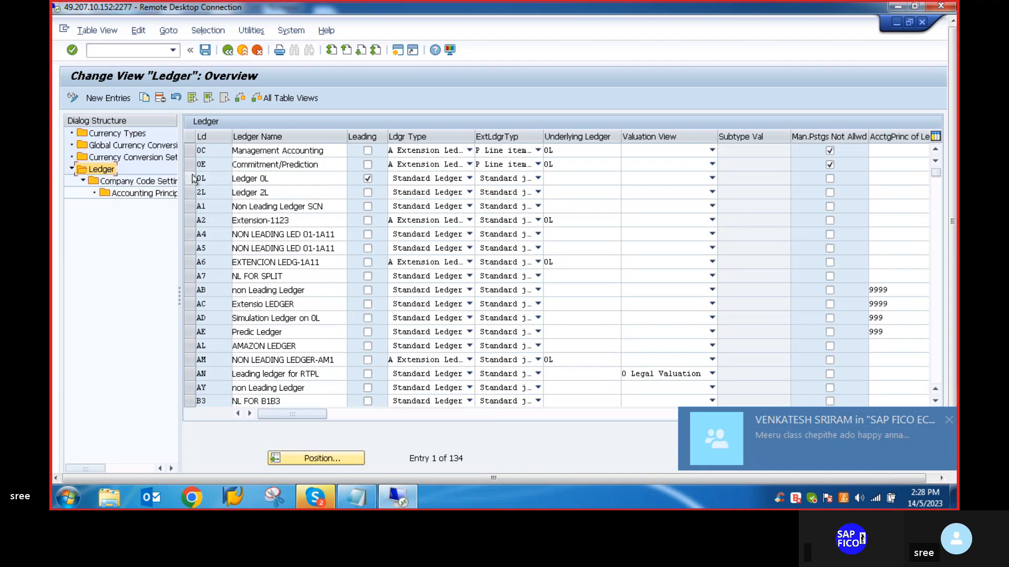
click(191, 178)
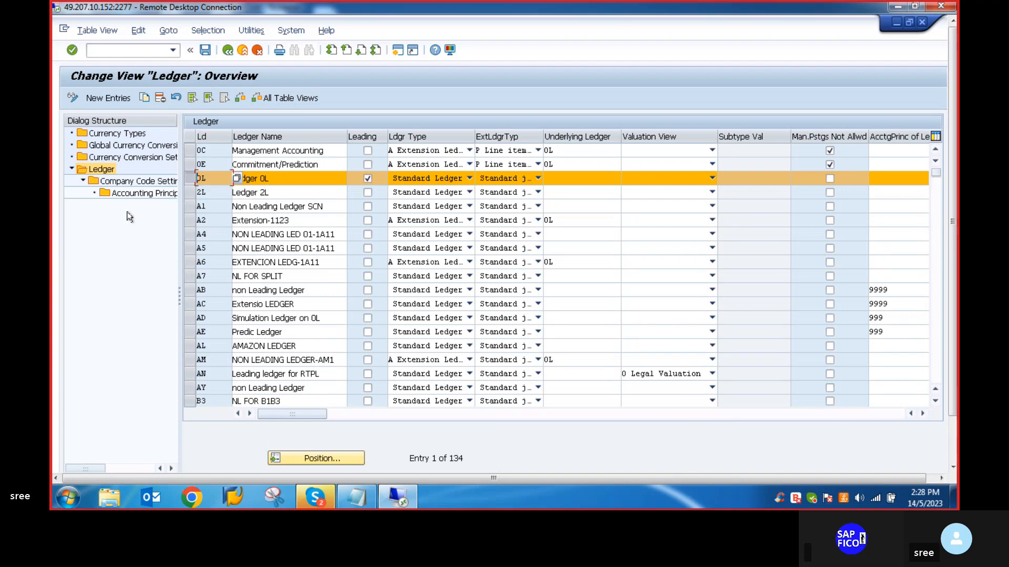
double_click(142, 182)
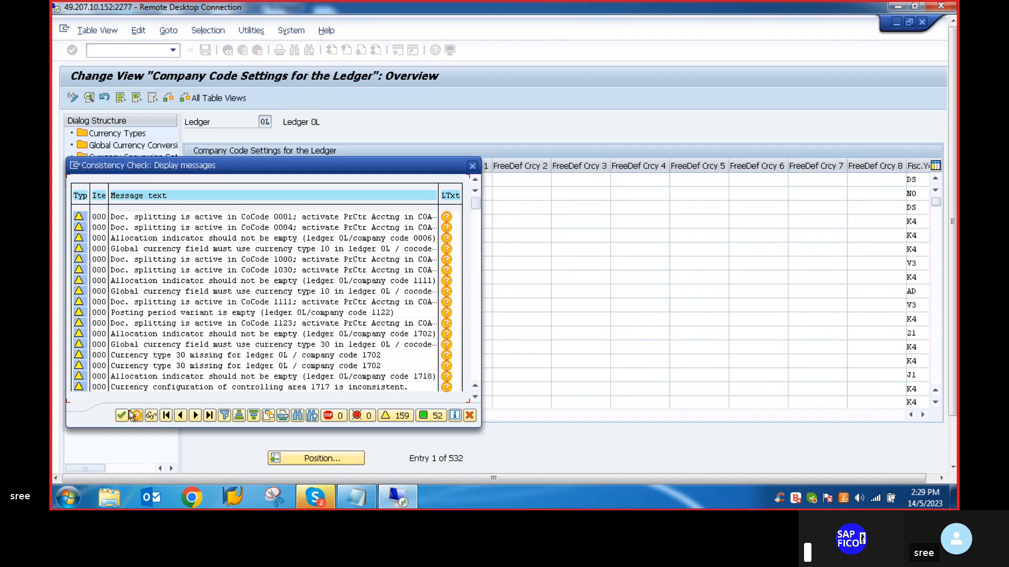
click(122, 415)
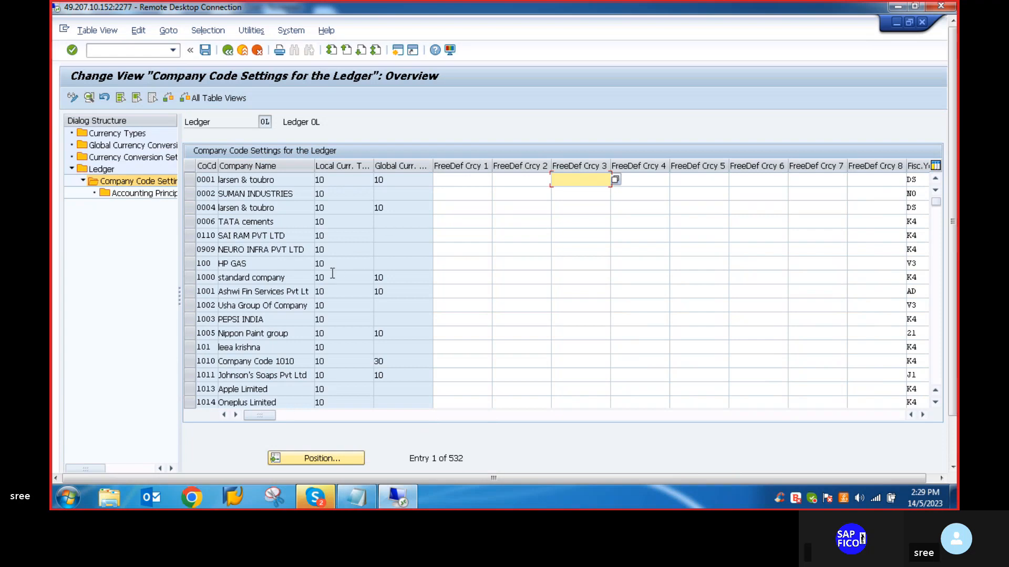
- Locate company code VLVO in the ledger 0L settings and open its Accounting Principles for Ledger and Company Code
click(330, 456)
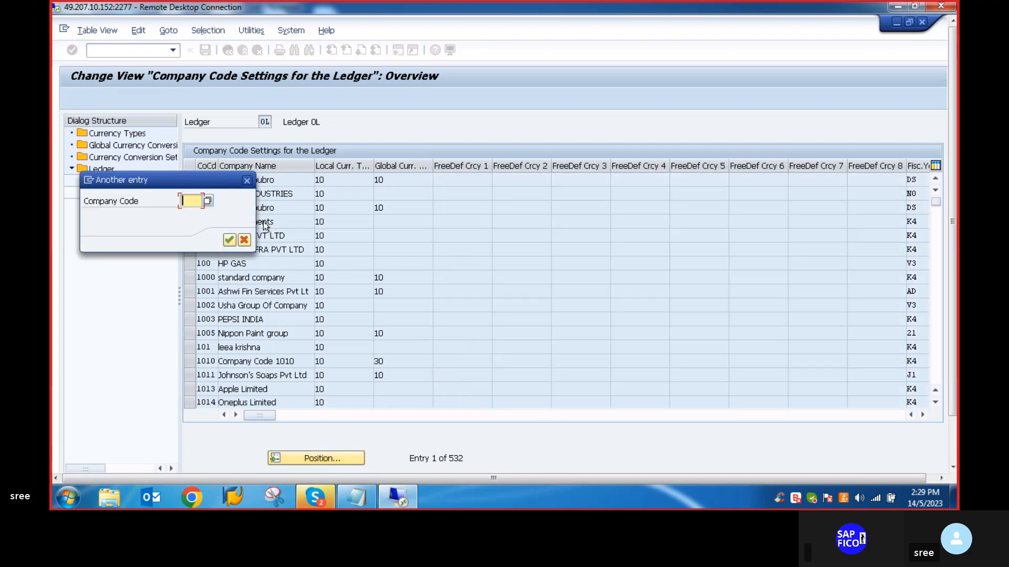
text(VLVO)
key(Return)
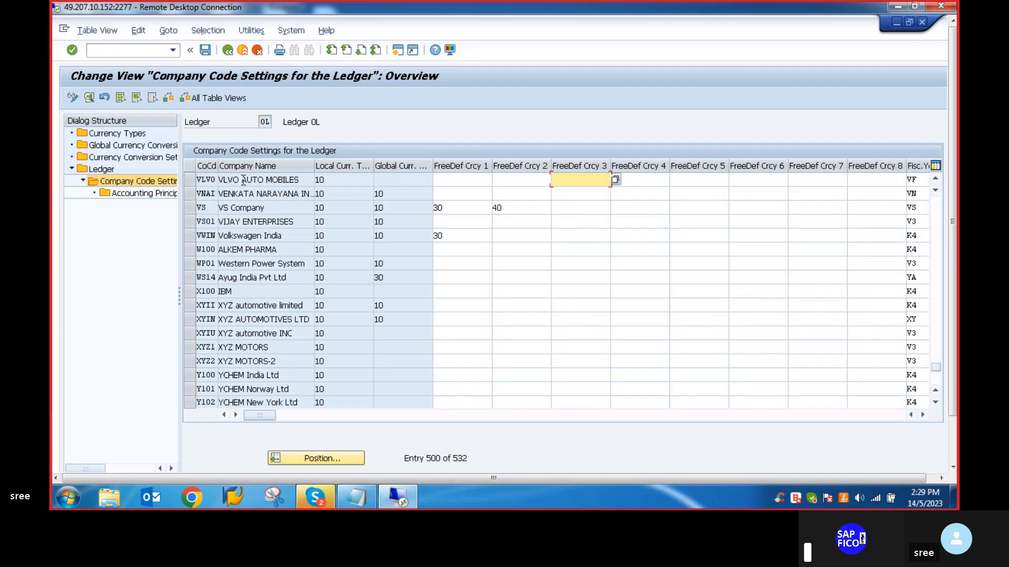
click(191, 179)
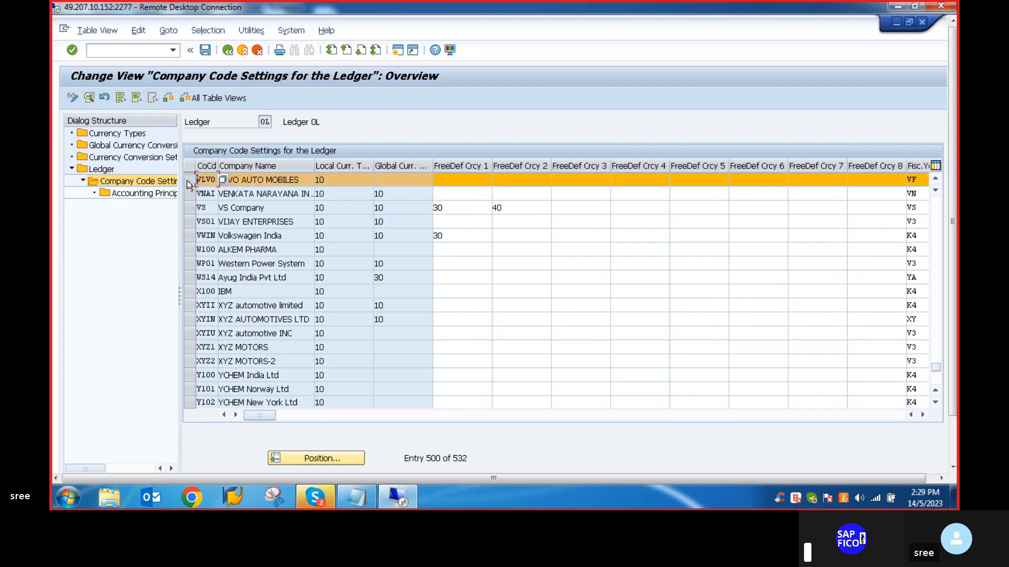
click(142, 196)
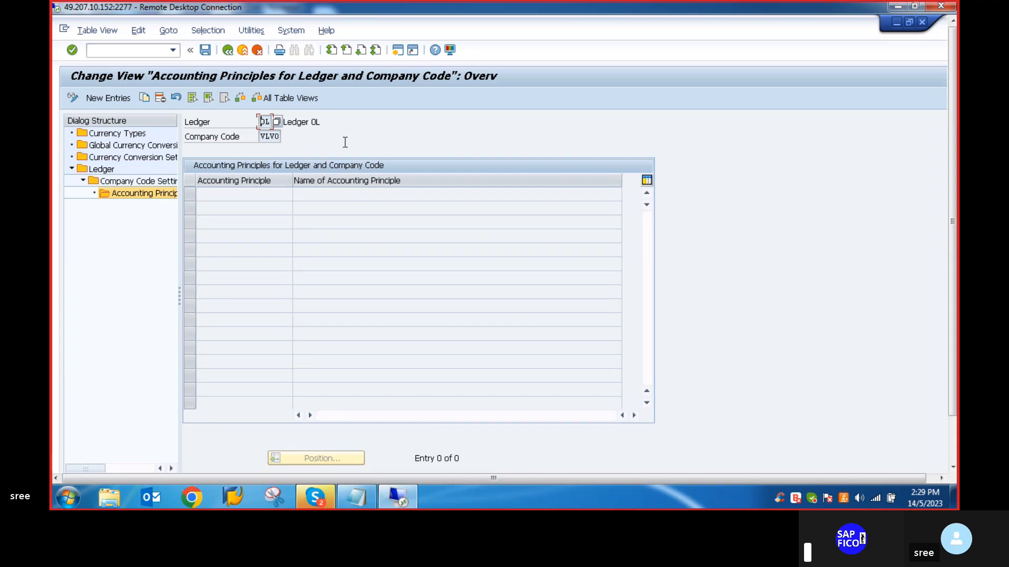
- Add accounting principle GAAP as a new entry for ledger 0L and company code VLVO
click(107, 100)
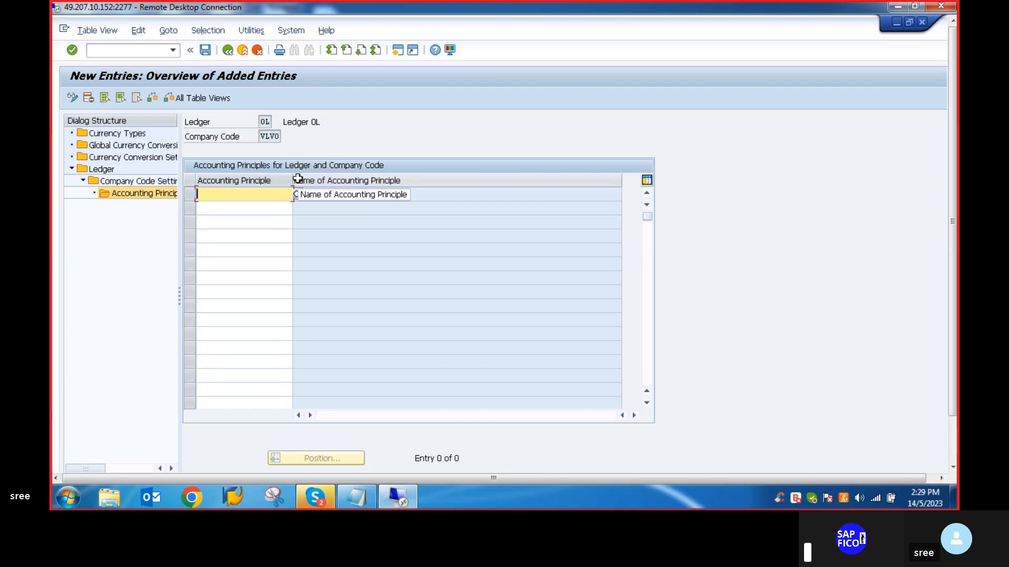
text(G)
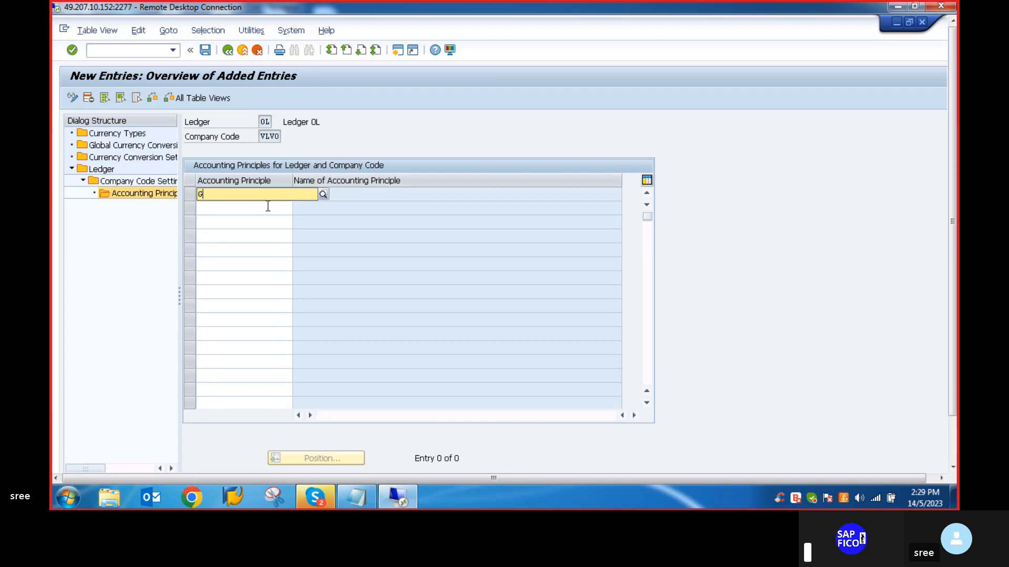
text(A)
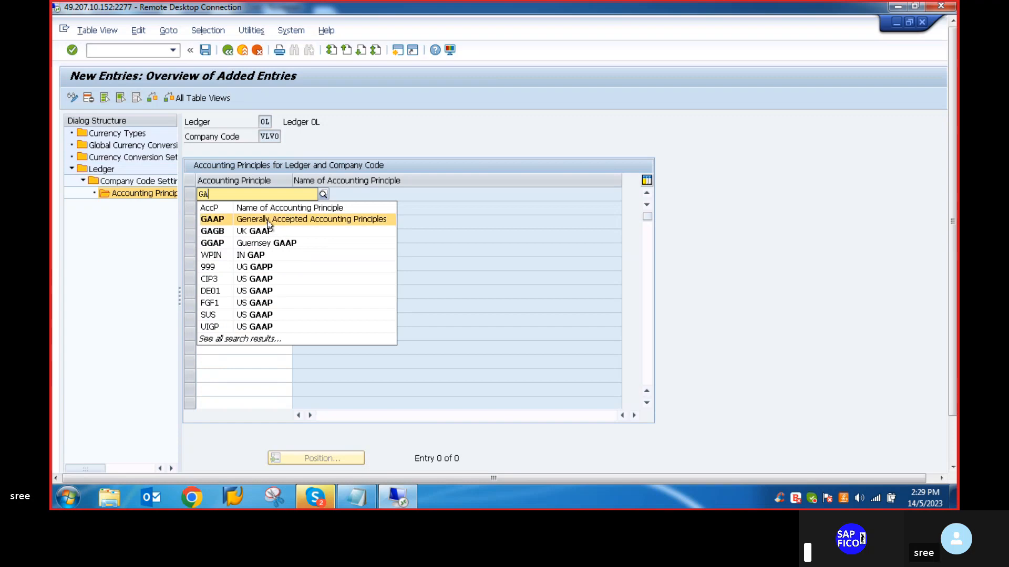
click(268, 220)
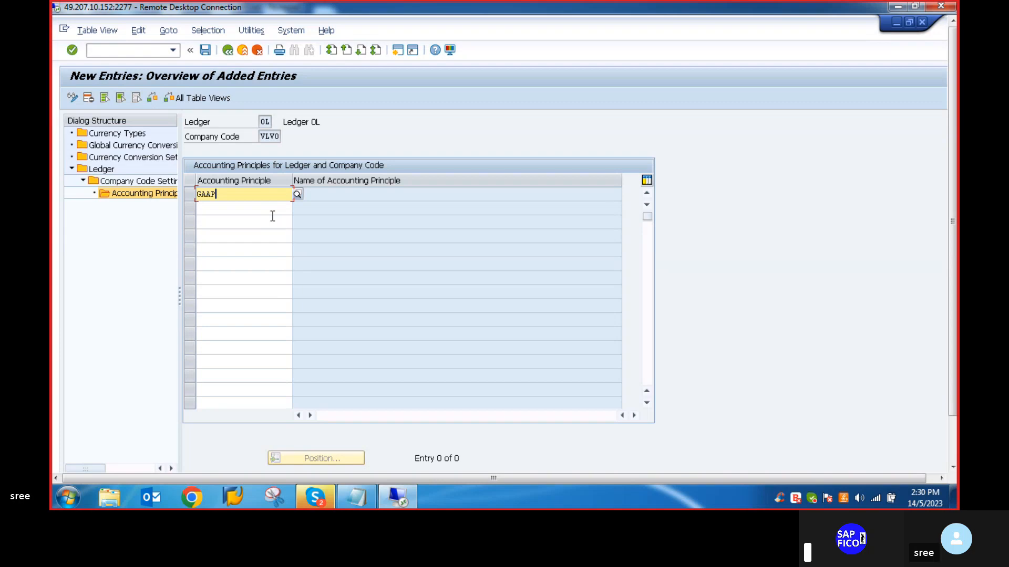
key(Return)
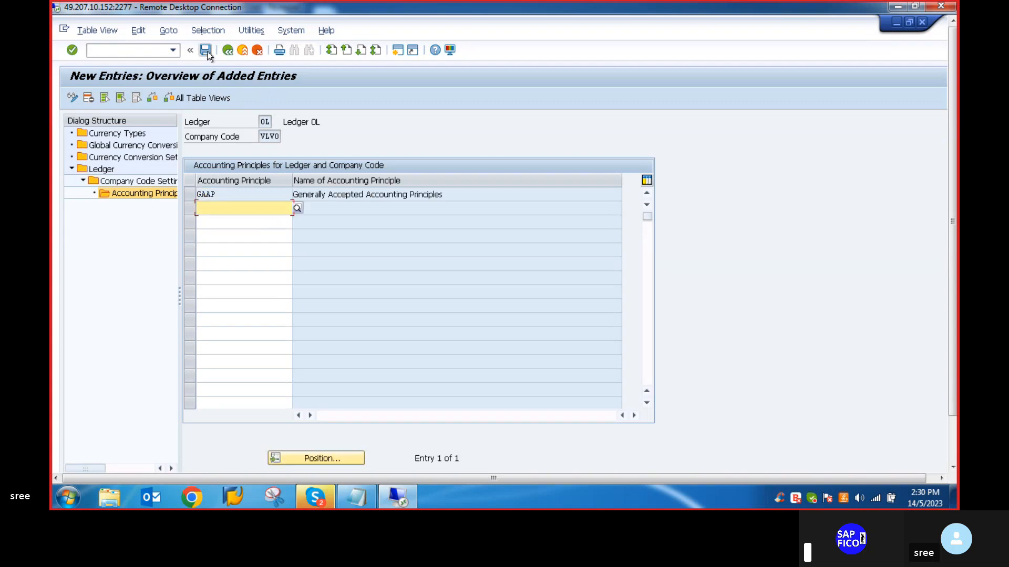
- Save the accounting principle assignment, accept the consistency check messages, and record it in customizing request S4HK906046
click(206, 50)
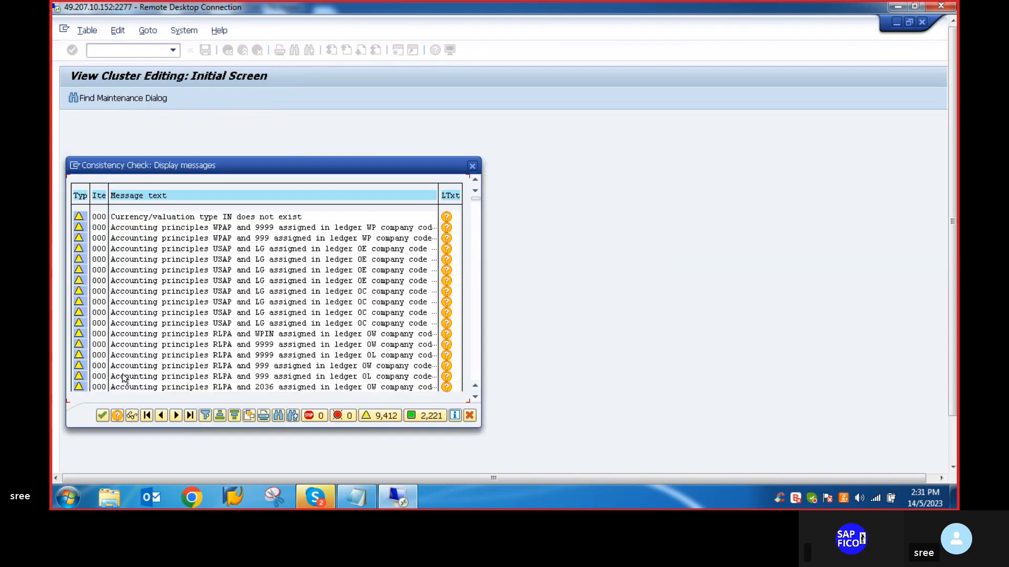
click(103, 413)
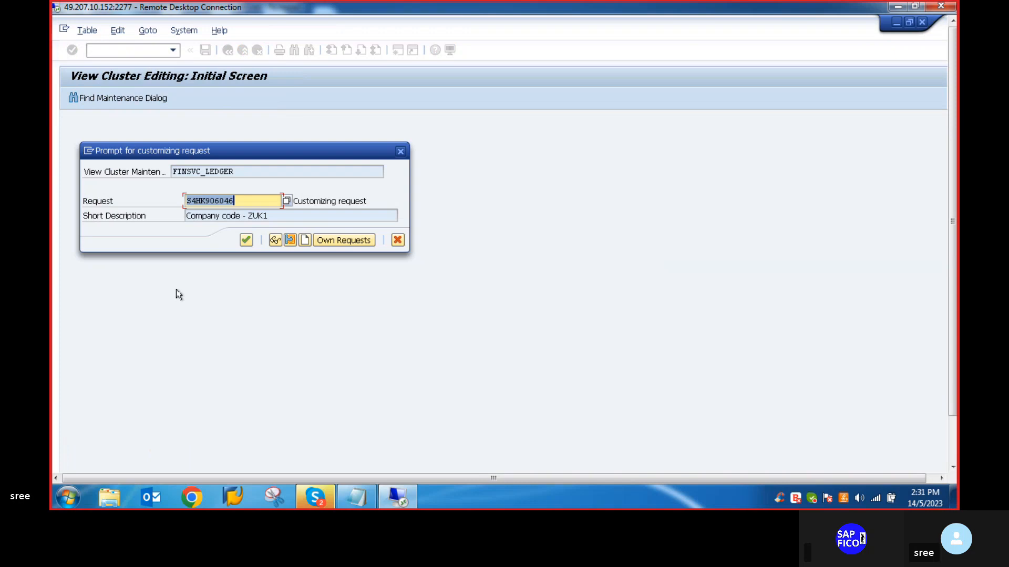
click(247, 241)
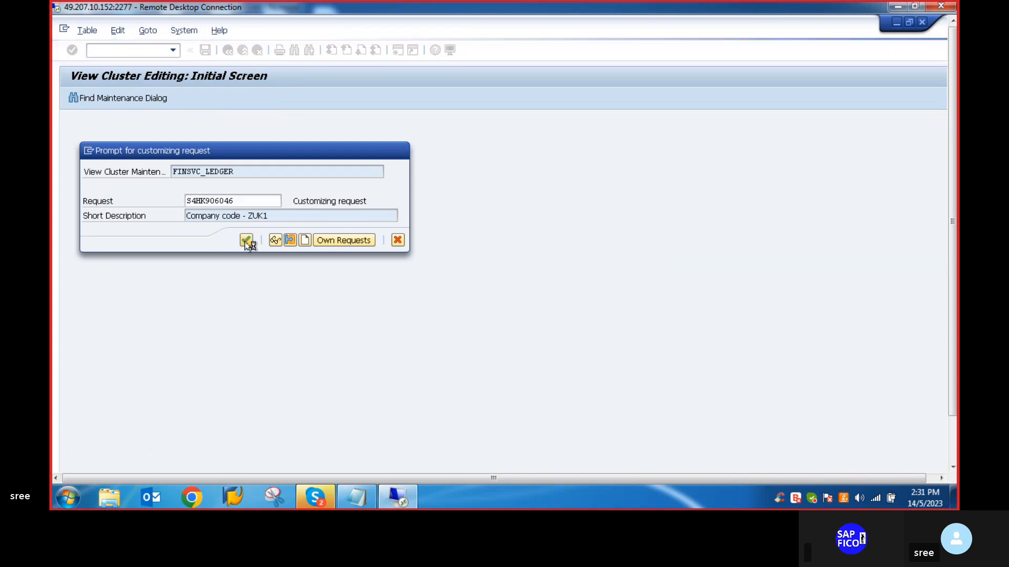
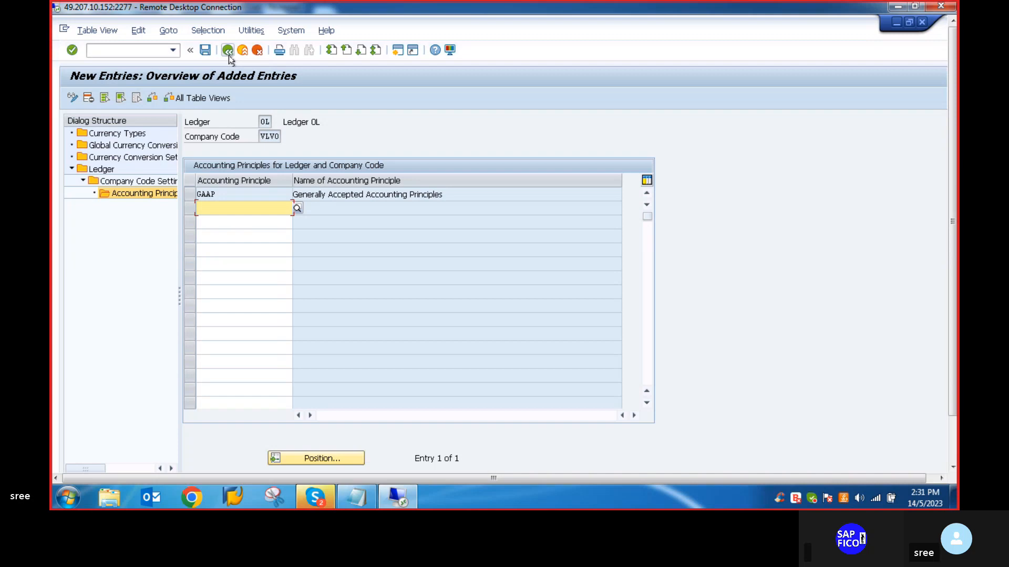
- Consult the Notepad configuration notes and leave the ledger settings for the SAP Easy Access start screen
click(346, 504)
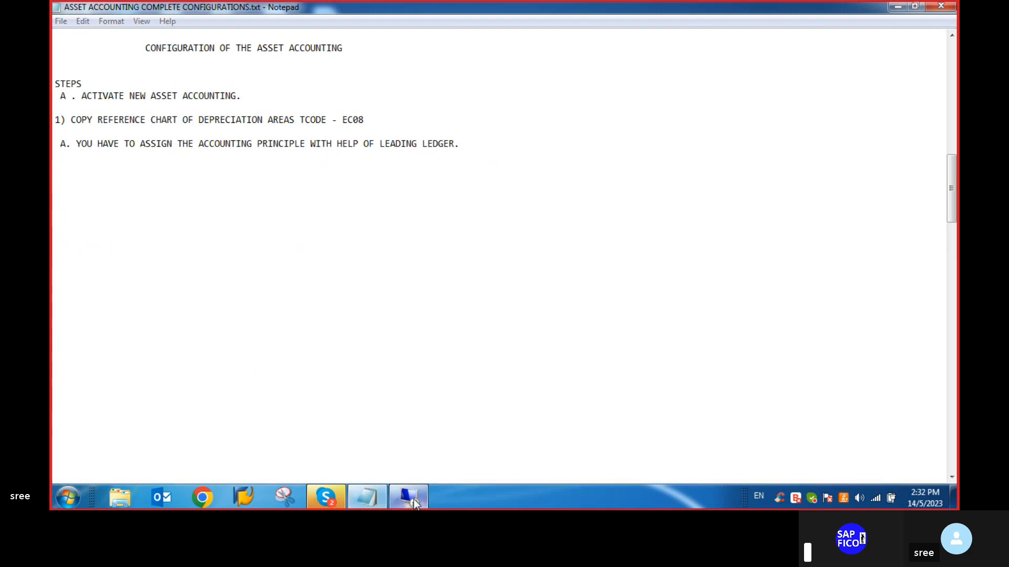
click(410, 498)
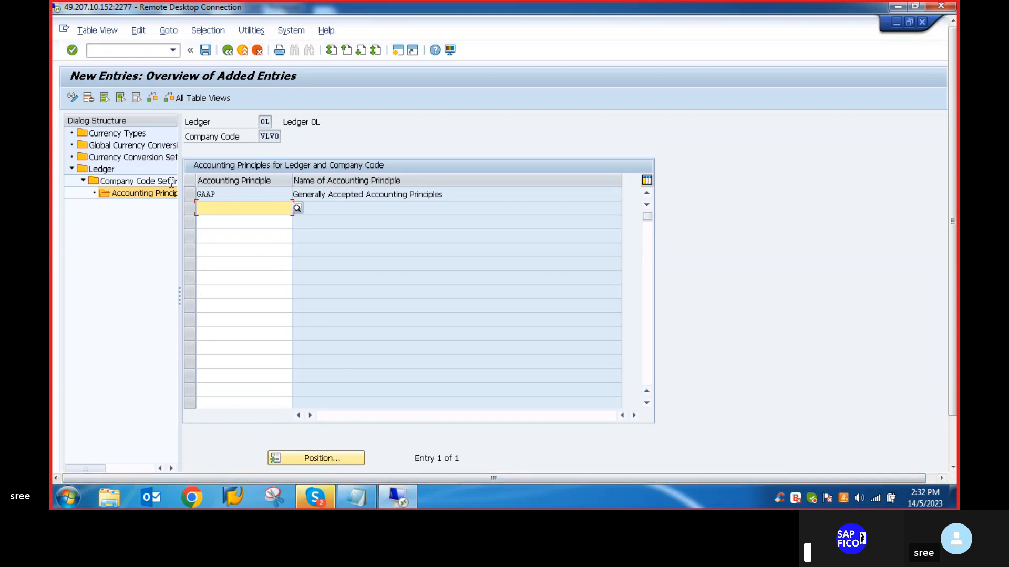
click(104, 50)
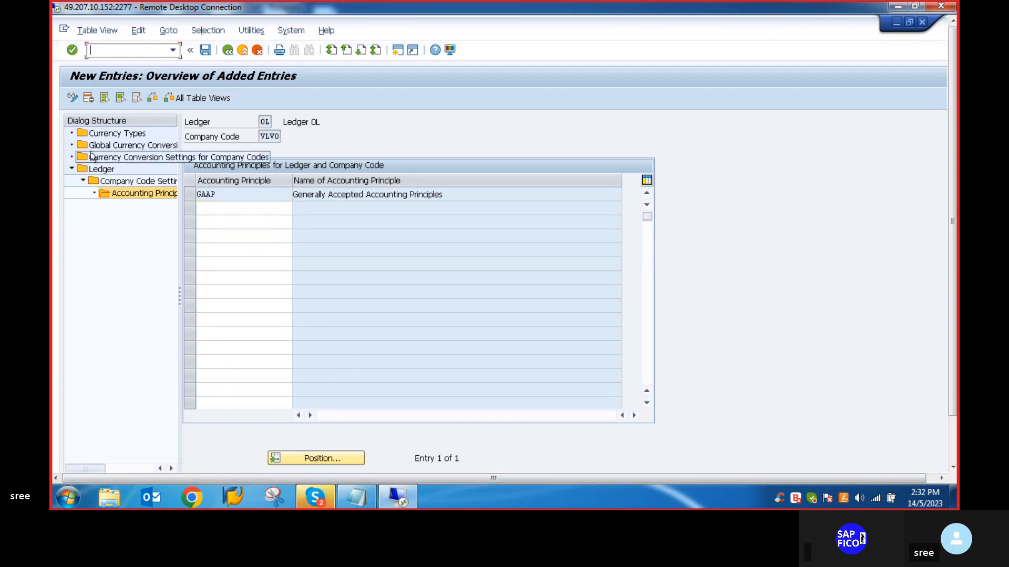
text(/n)
key(Return)
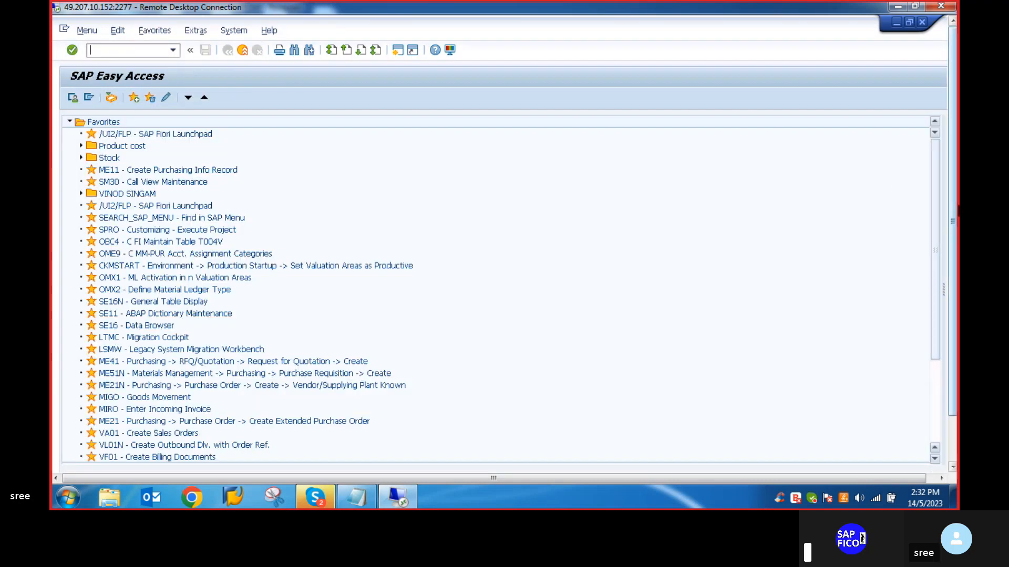
drag(954, 221, 951, 263)
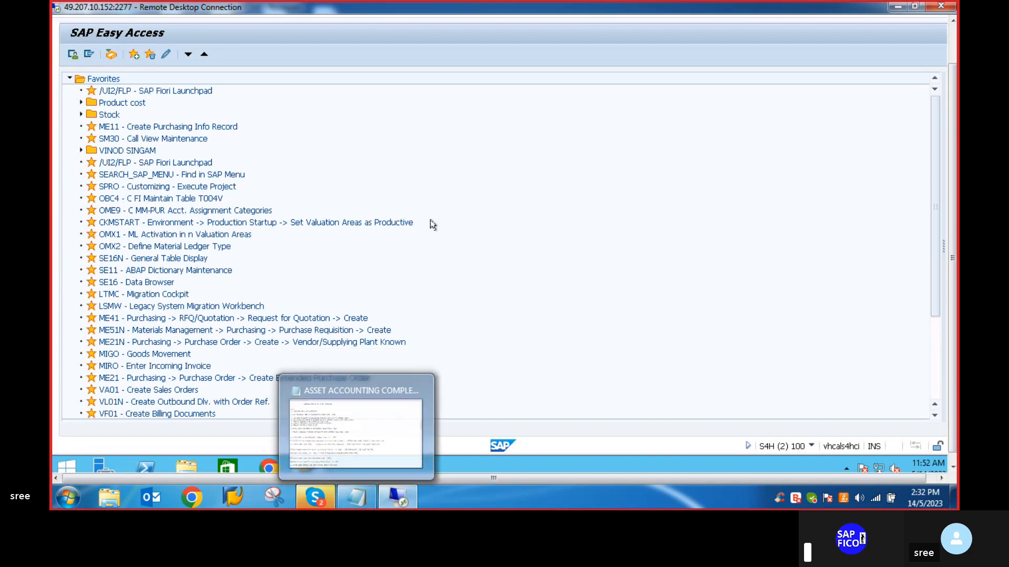
- Check the transfer of APC values item in the Notepad notes and open transaction OABC in SAP
click(364, 493)
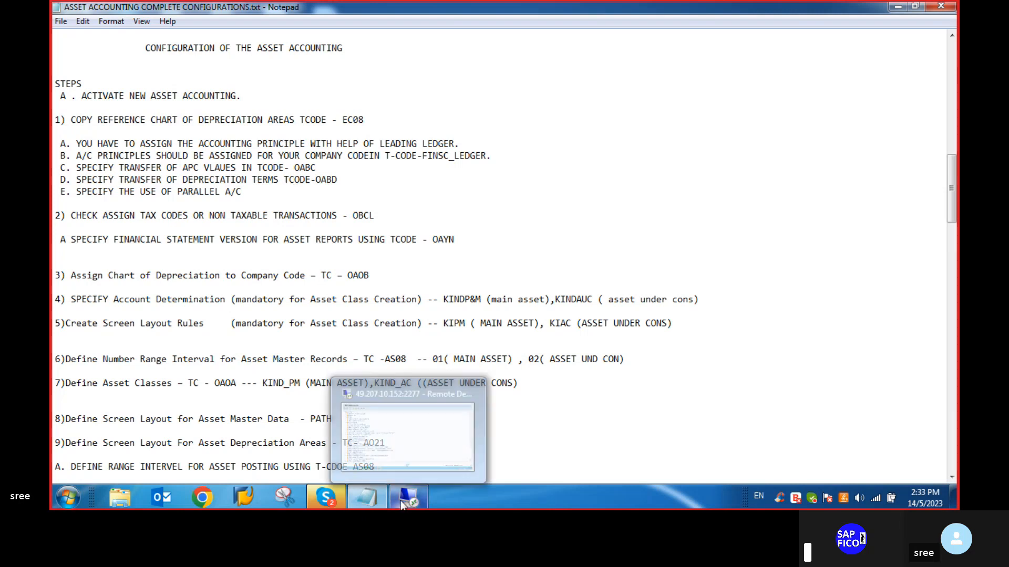
click(403, 502)
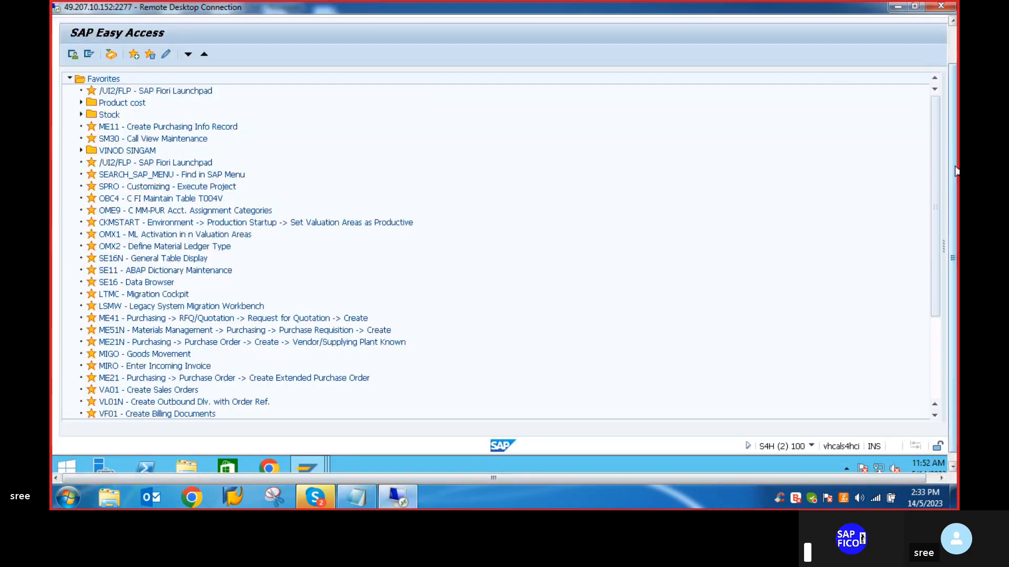
drag(955, 172, 953, 126)
text(OABC)
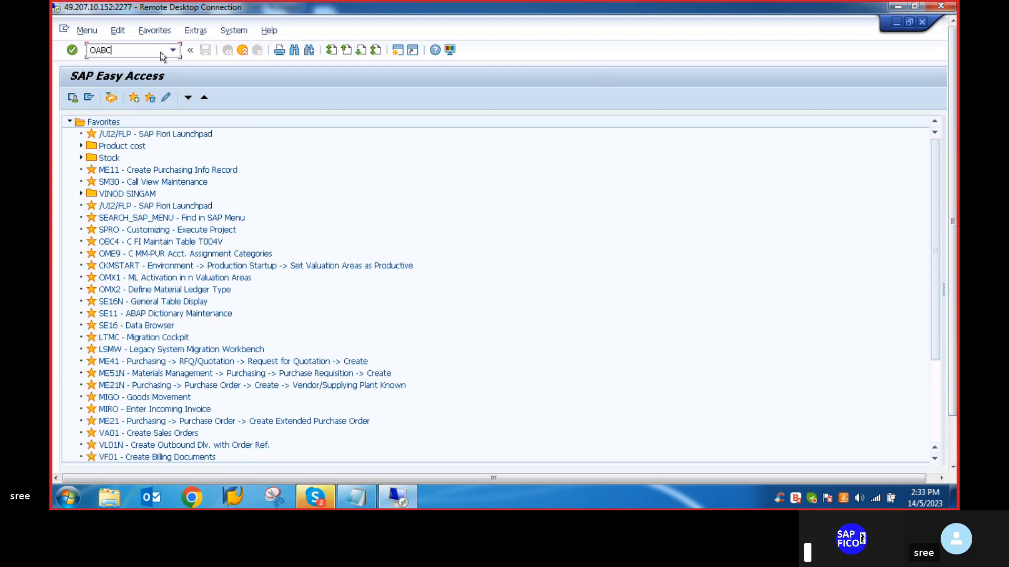
key(Return)
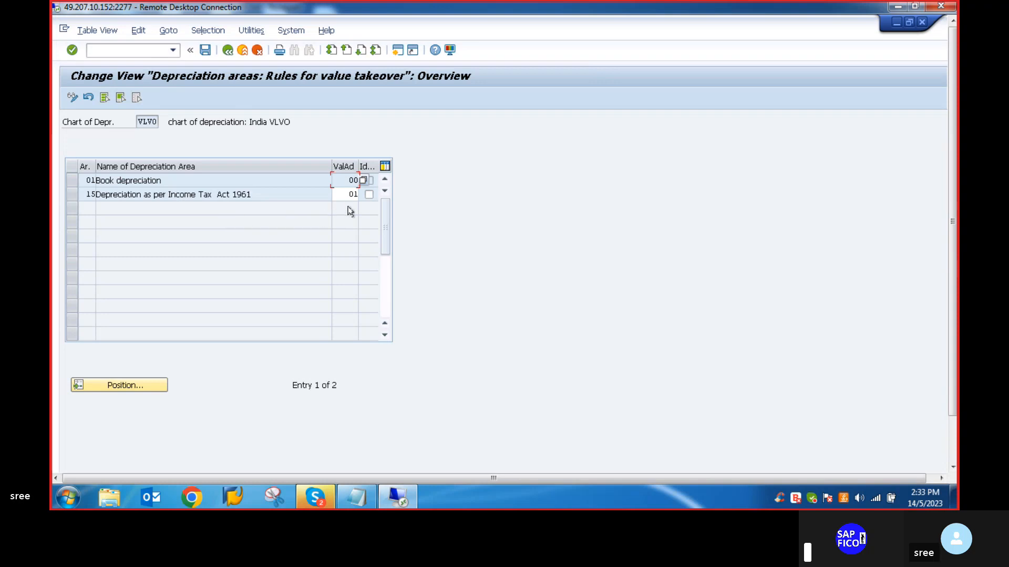
- Try to look up the possible value takeover entries for depreciation area 01 Book depreciation, cancelling the edit and project prompts
double_click(361, 181)
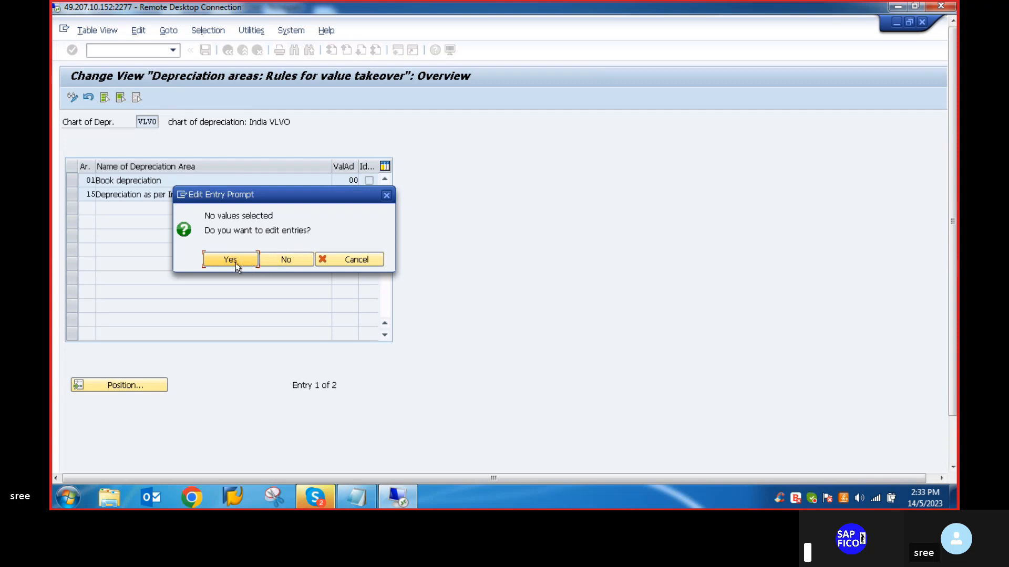
click(218, 260)
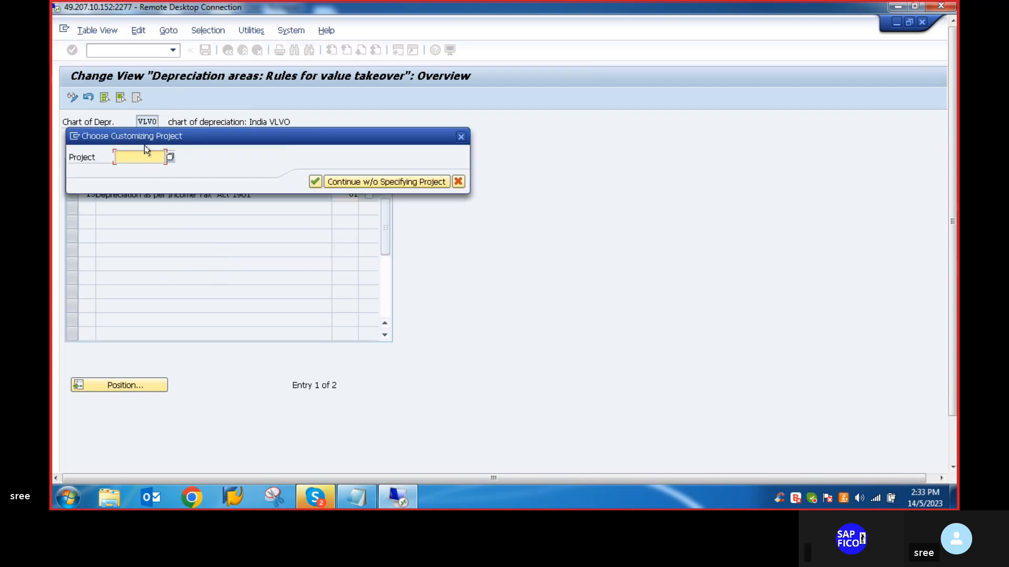
click(460, 138)
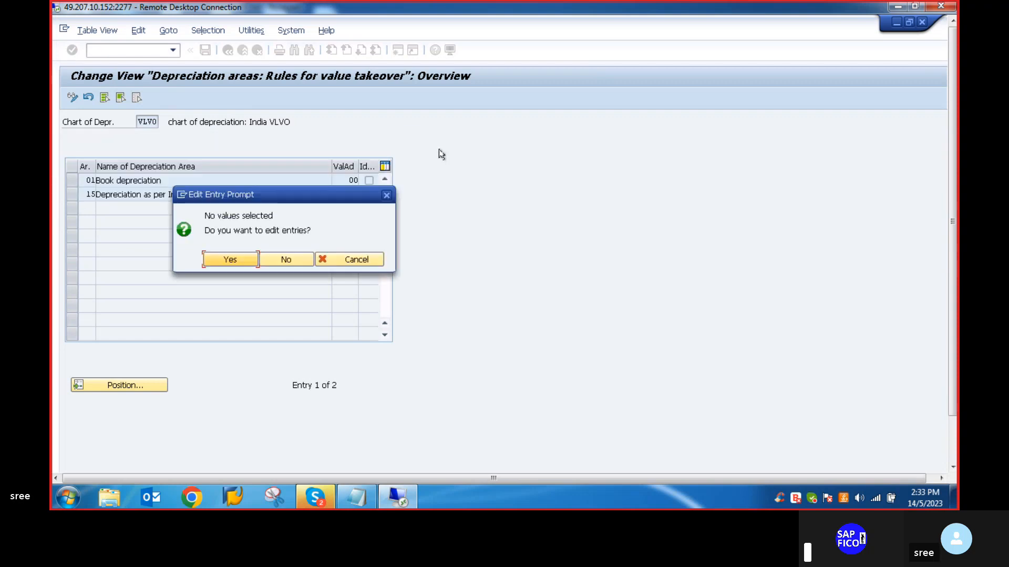
click(387, 195)
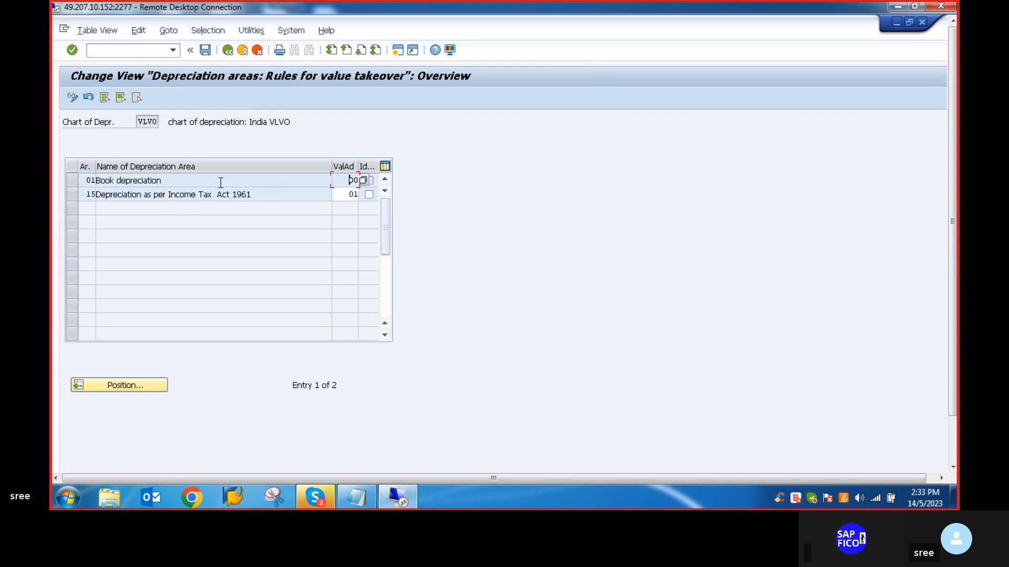
- Examine the value takeover rules of areas 01 and 15 and try to look up the possible entries for area 15
click(303, 182)
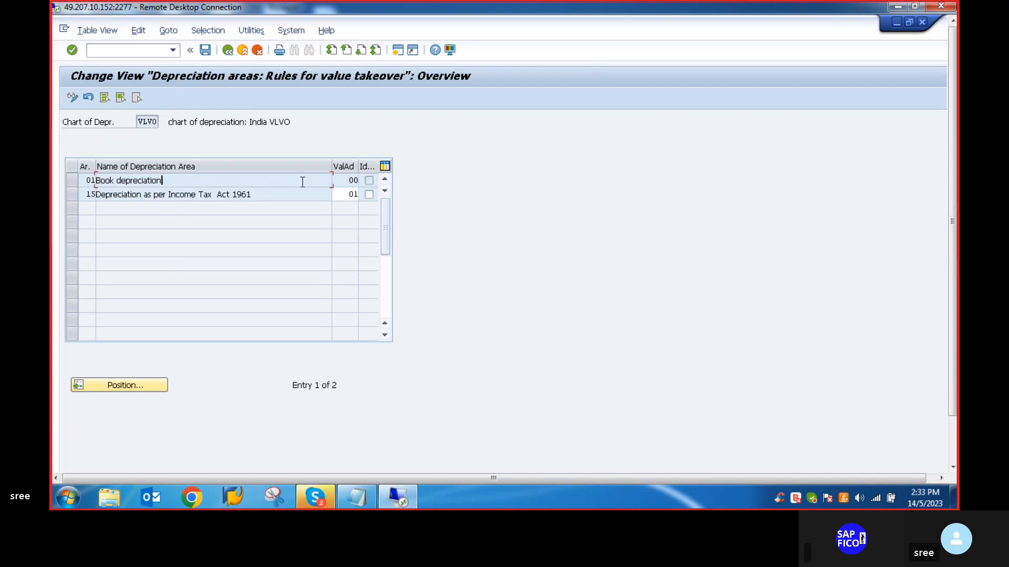
click(358, 177)
click(352, 180)
click(353, 193)
click(361, 195)
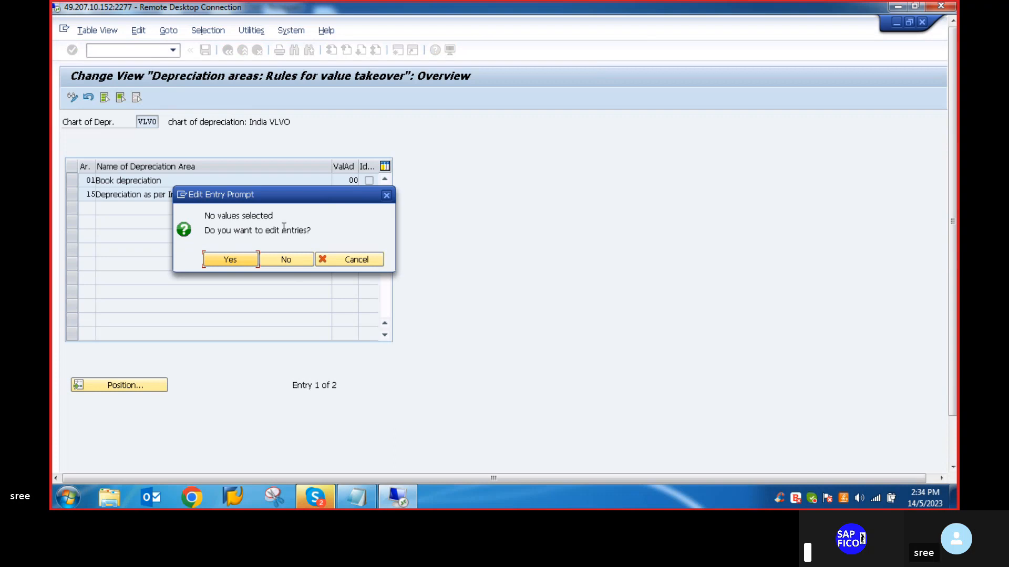
click(240, 259)
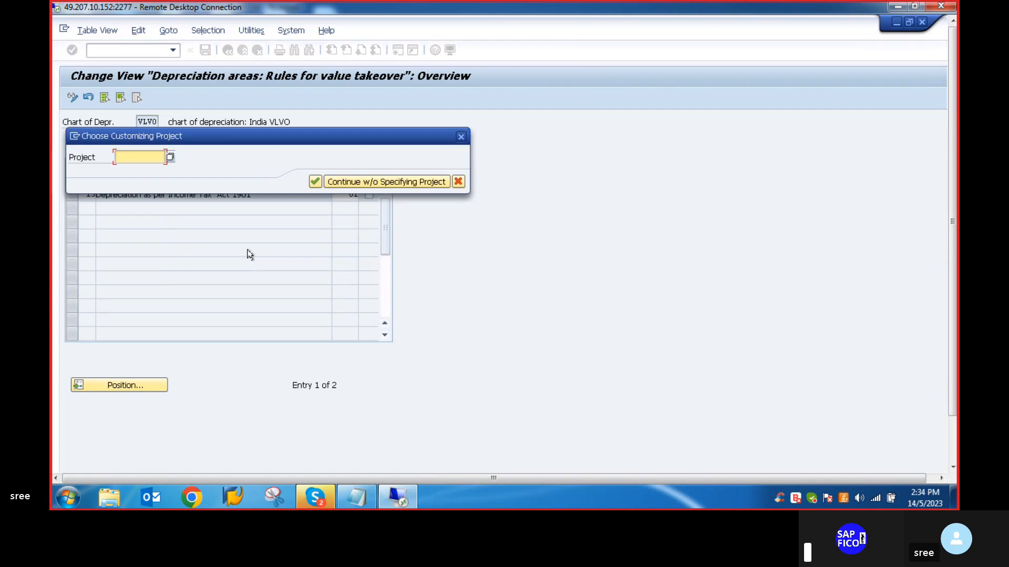
click(462, 138)
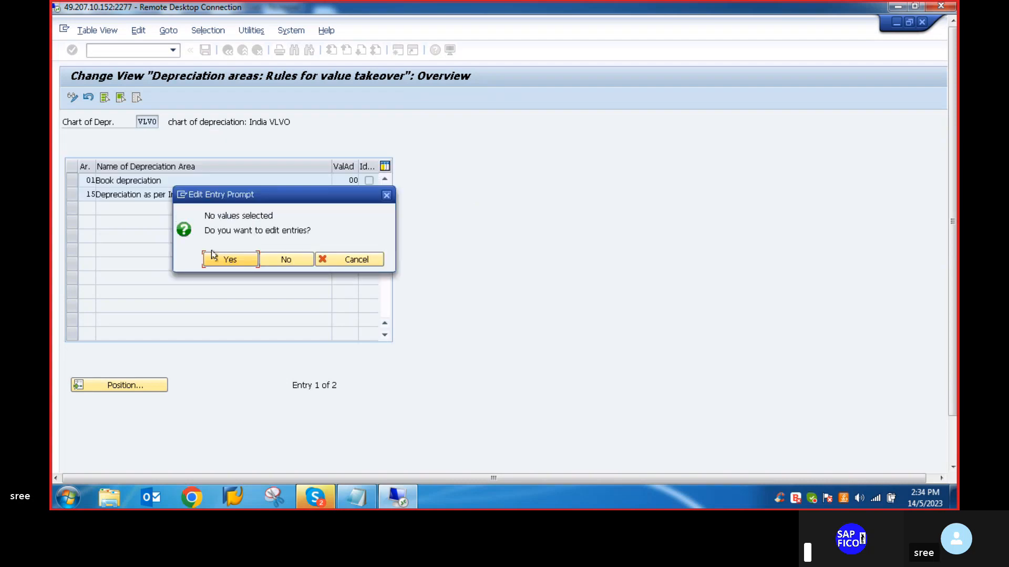
click(388, 195)
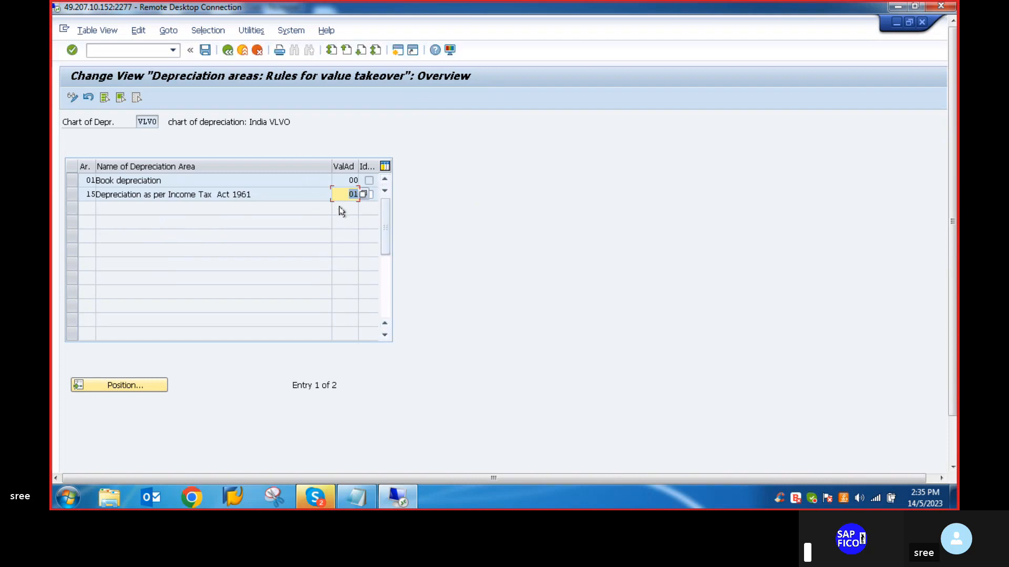
click(278, 193)
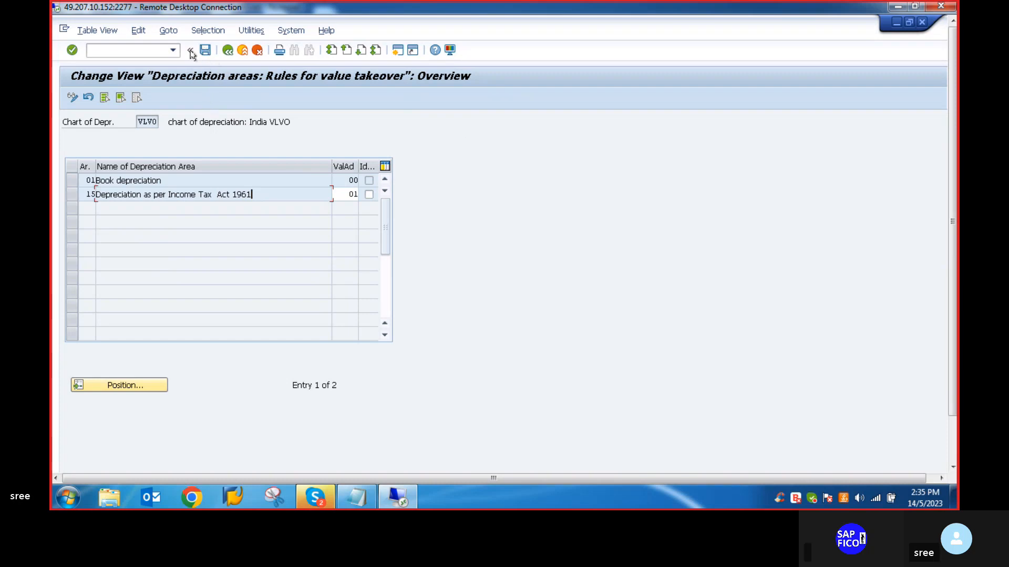
- Leave the value takeover rules and, following the Notepad notes, open transaction OABD for the takeover of depreciation terms
click(132, 48)
text(/n)
key(Return)
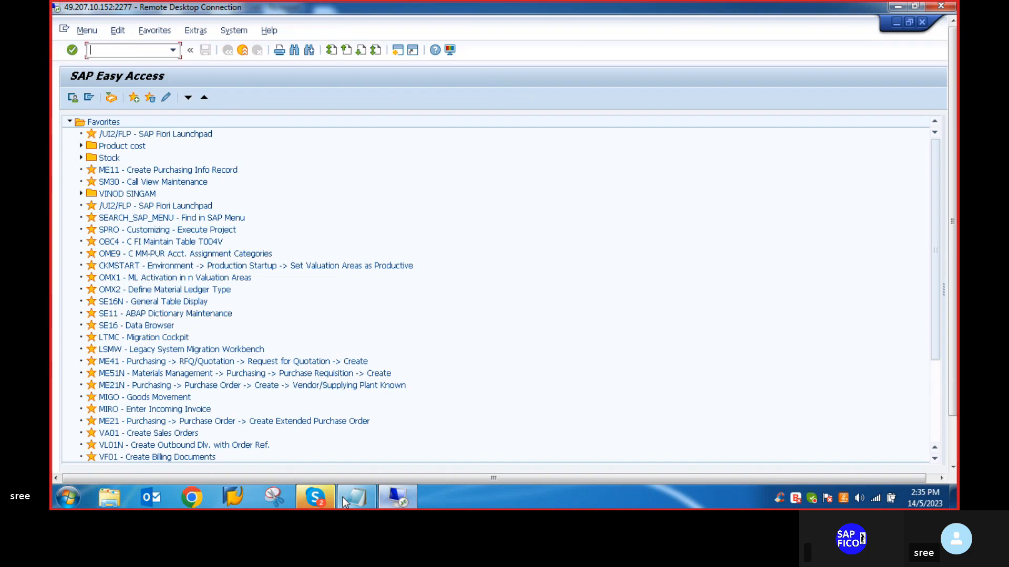
click(357, 497)
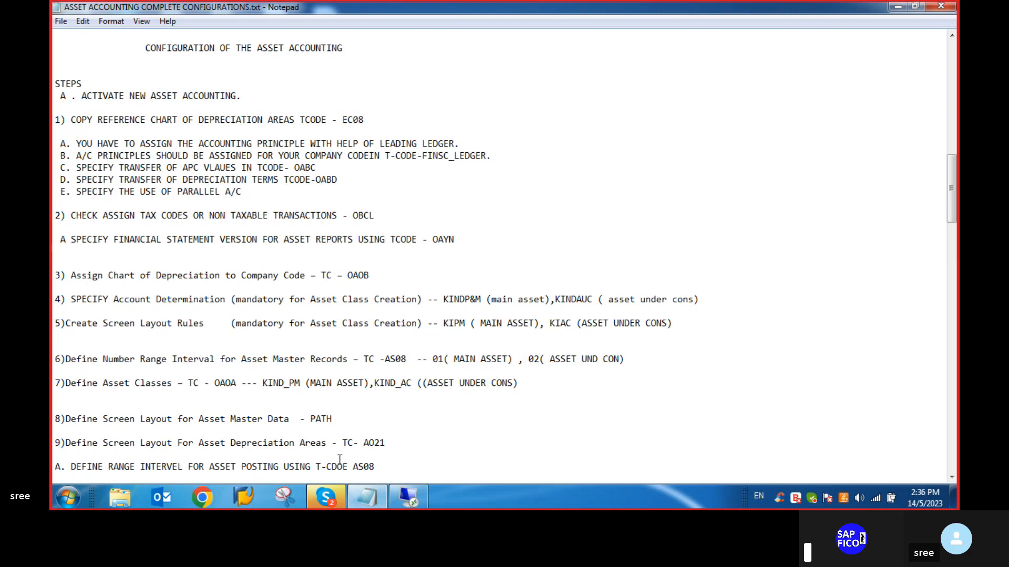
click(416, 499)
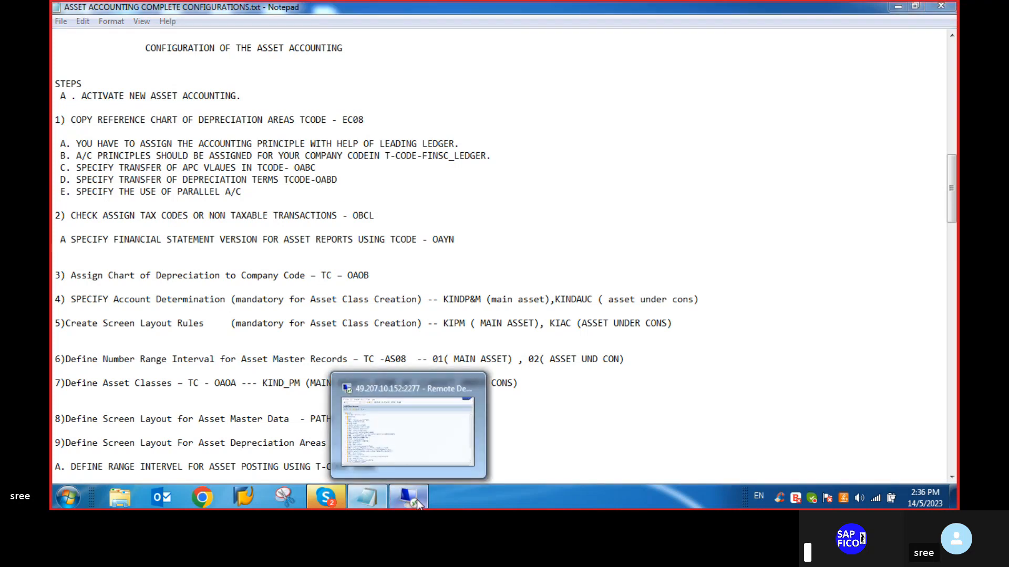
text(OABD)
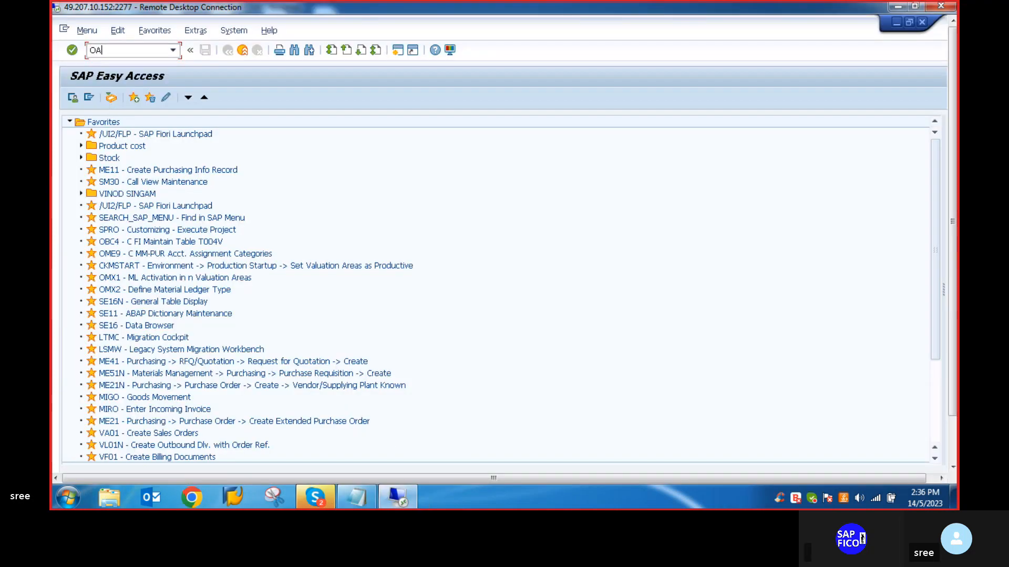
key(Return)
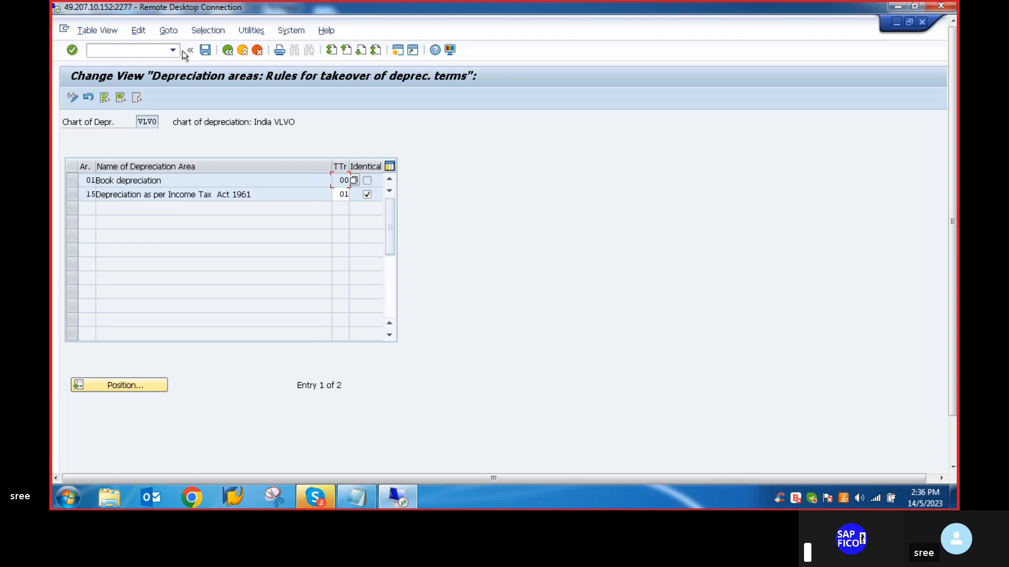
- Leave the depreciation terms rules for the start screen and check the parallel accounting item in the Notepad notes
click(120, 53)
text(/N)
key(Return)
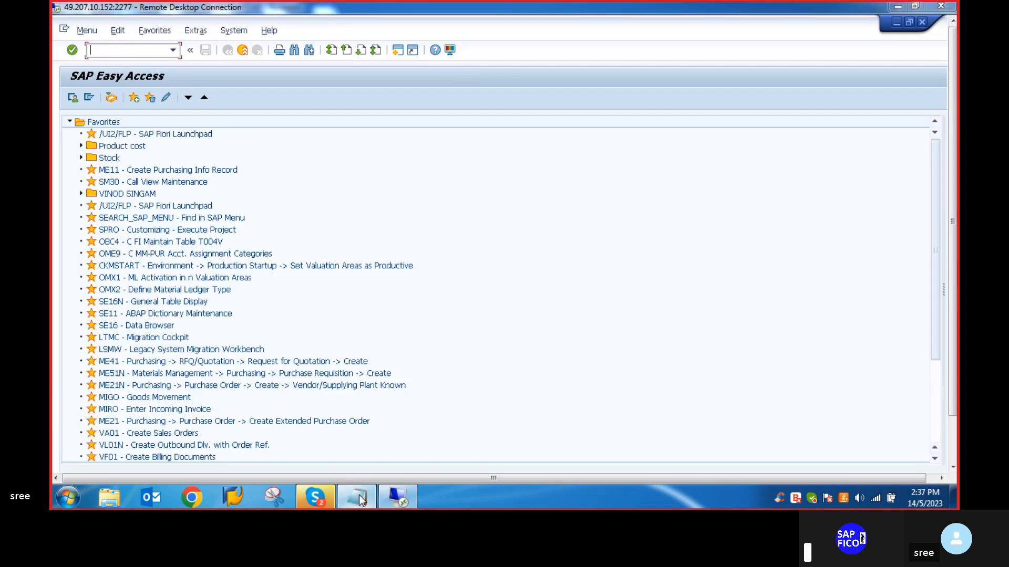
click(357, 496)
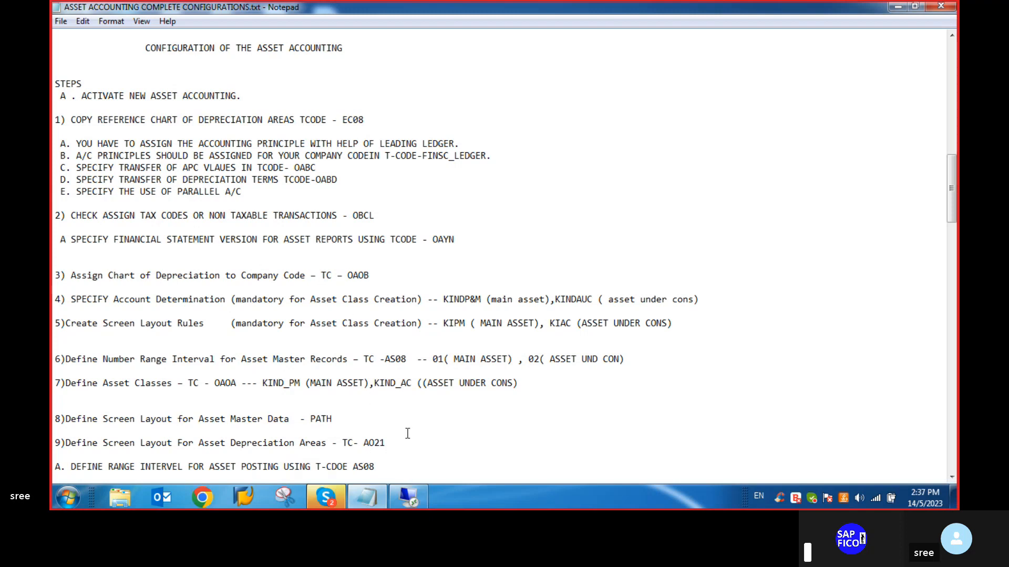
click(415, 498)
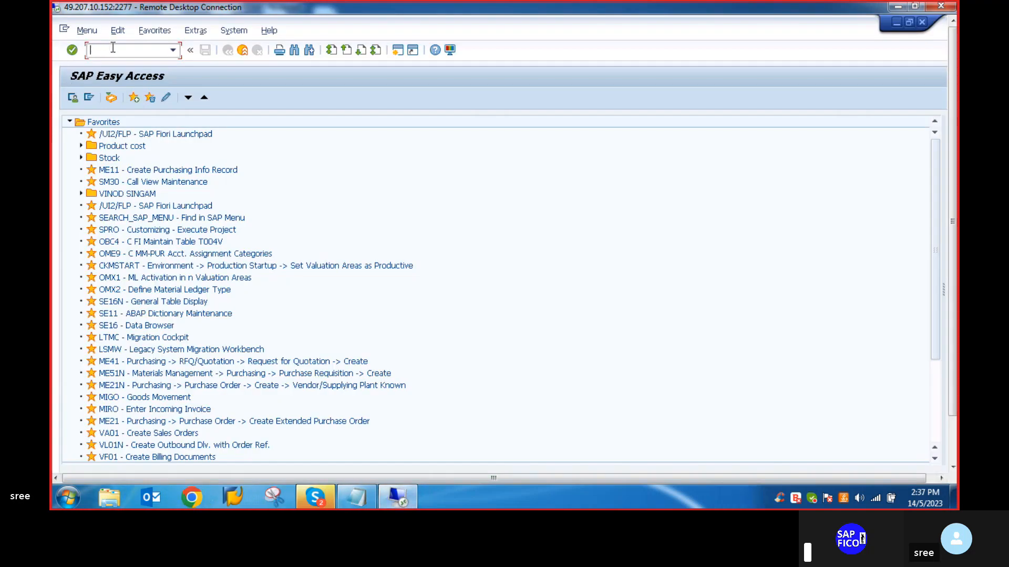
- Open the SAP Customizing Implementation Guide through transaction SPRO
text(SPRO)
key(Return)
click(103, 97)
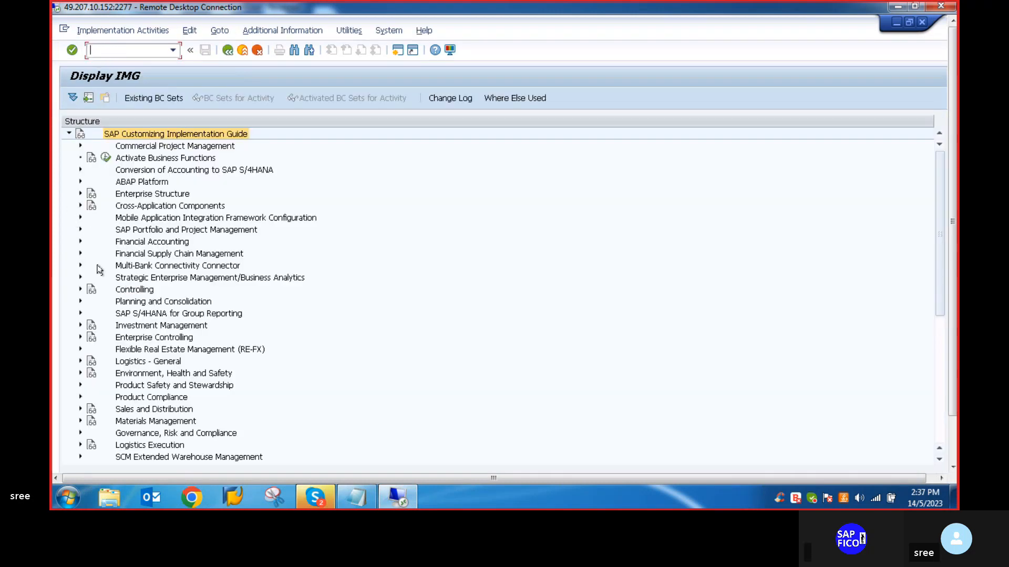
- Open Specify the Use of Parallel Currencies under Financial Accounting, Asset Accounting, General Valuation, Currencies
click(80, 242)
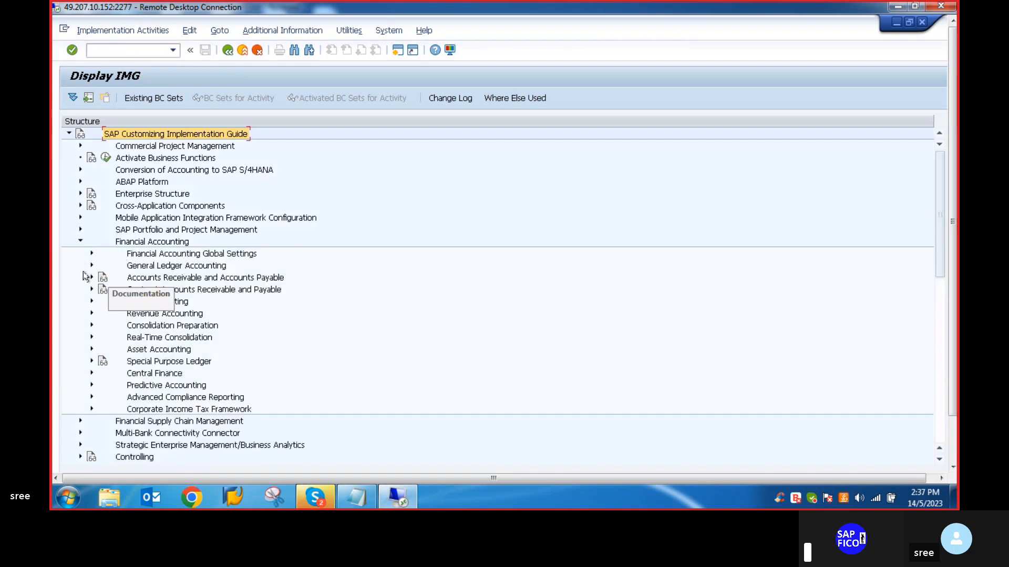
click(92, 350)
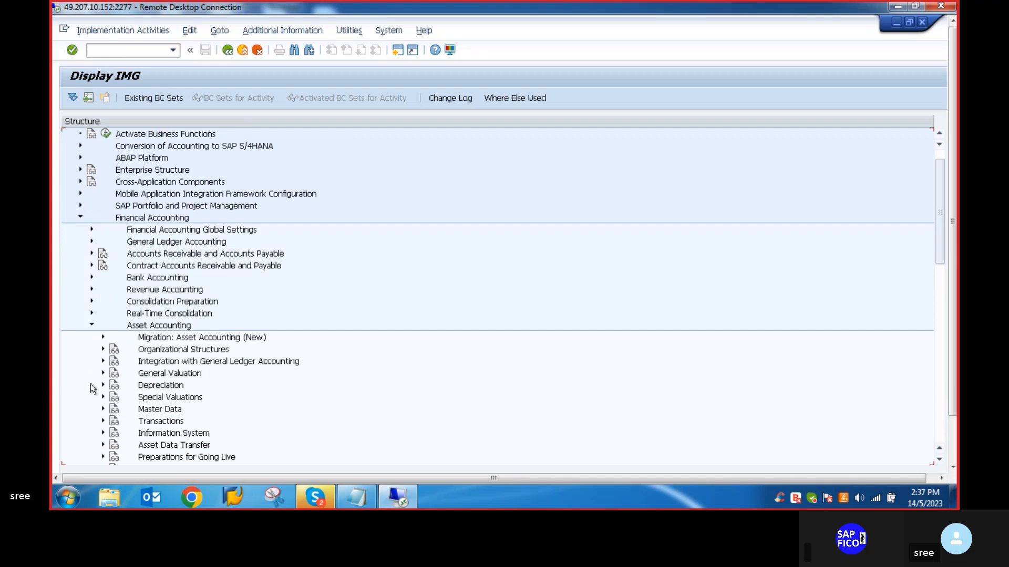
click(102, 373)
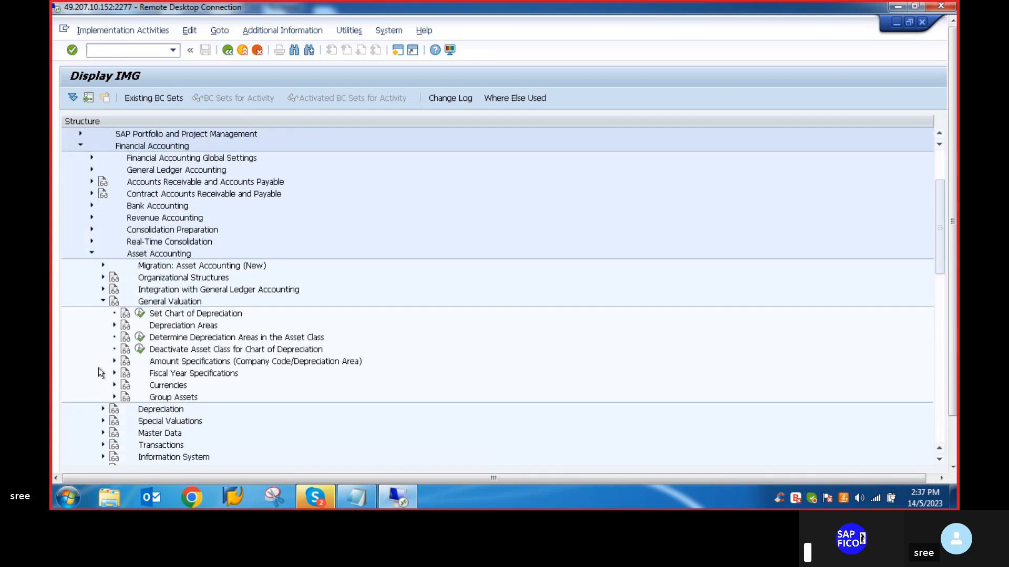
click(114, 337)
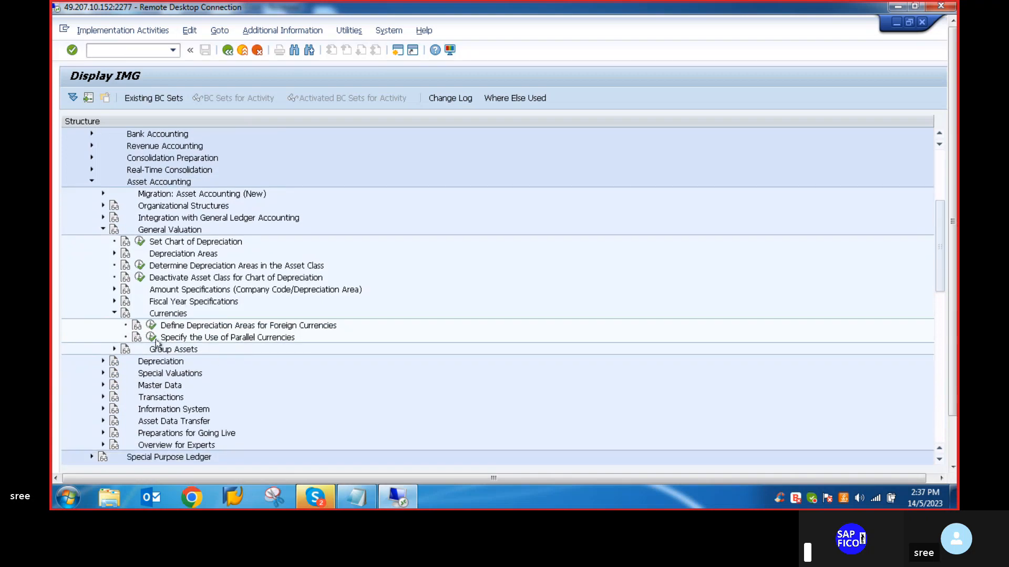
click(152, 338)
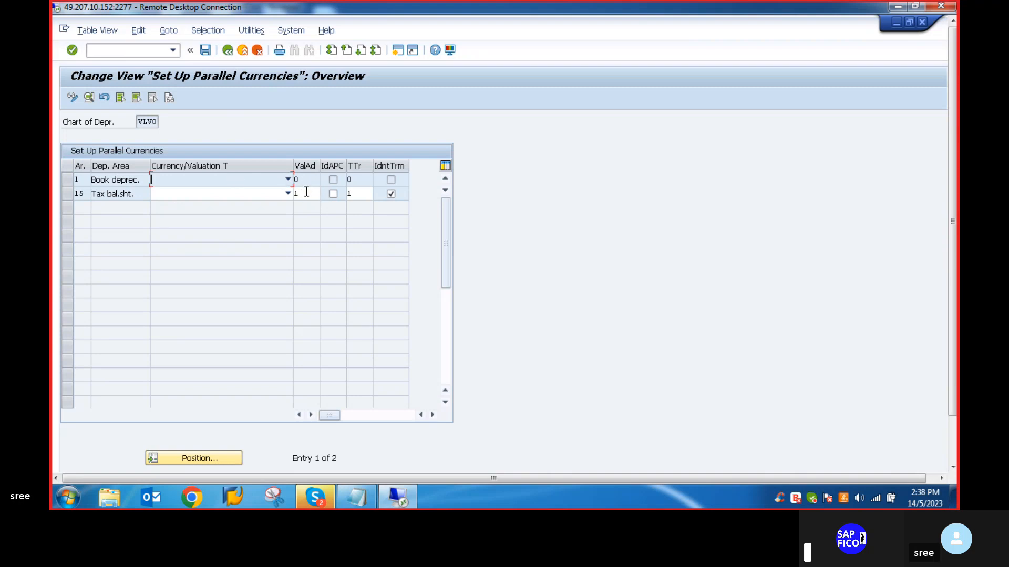
- Look through the available currency and valuation types for the Book deprec. and Tax bal.sht. depreciation areas
click(287, 180)
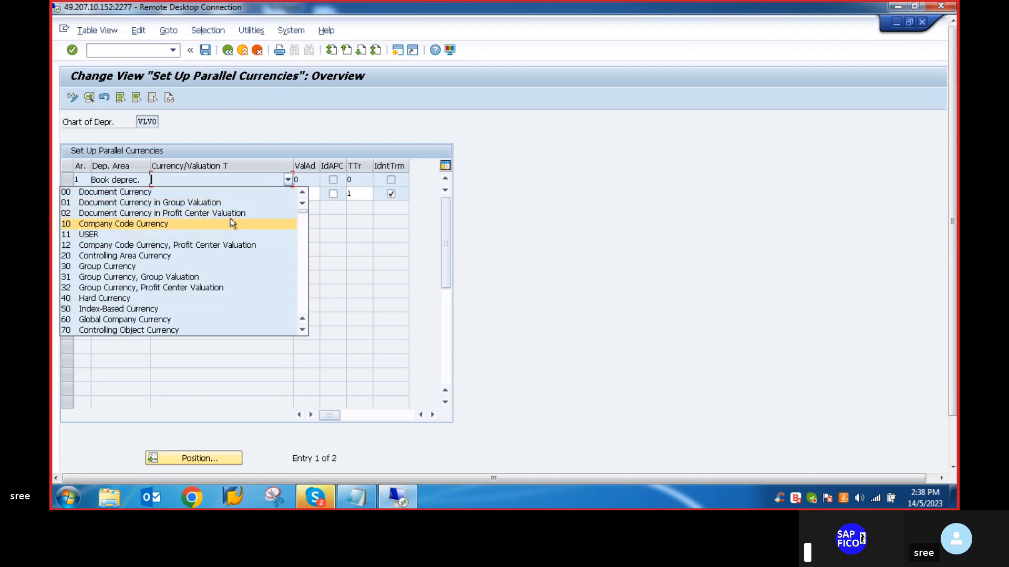
click(288, 179)
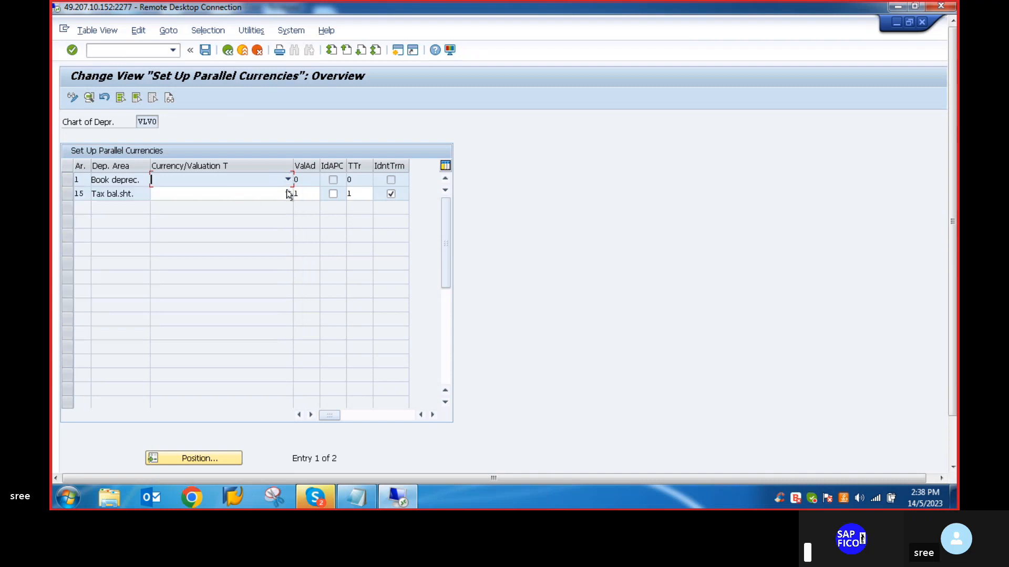
click(287, 194)
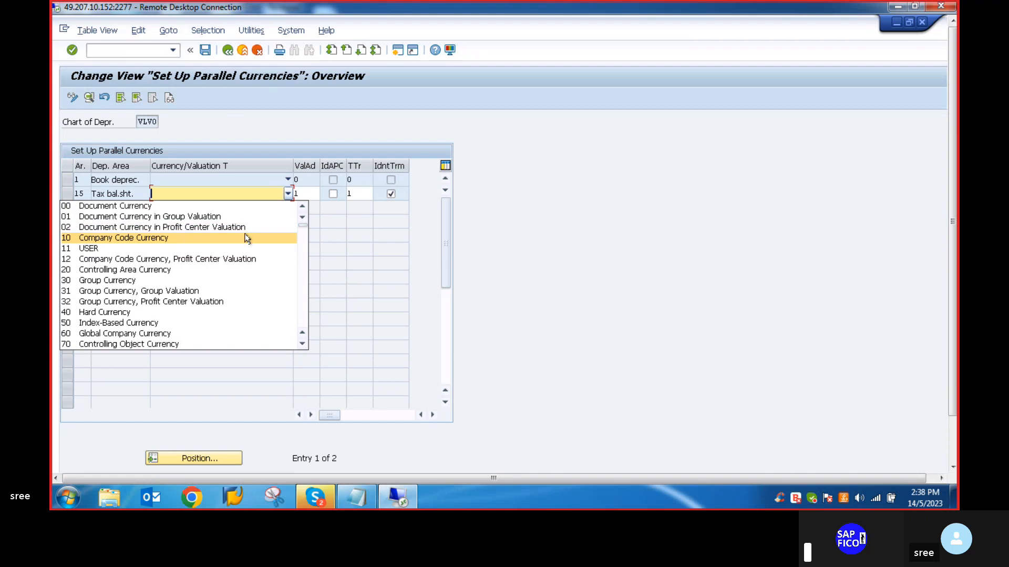
click(286, 195)
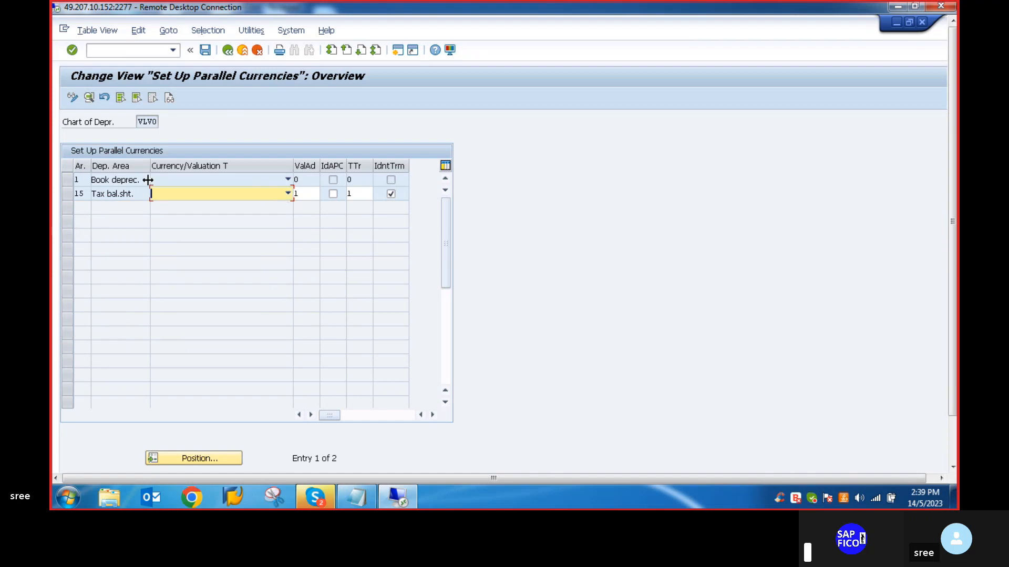
- Leave the parallel currencies setup and, following the Notepad notes, open transaction OBCL for non-taxable transactions
click(110, 50)
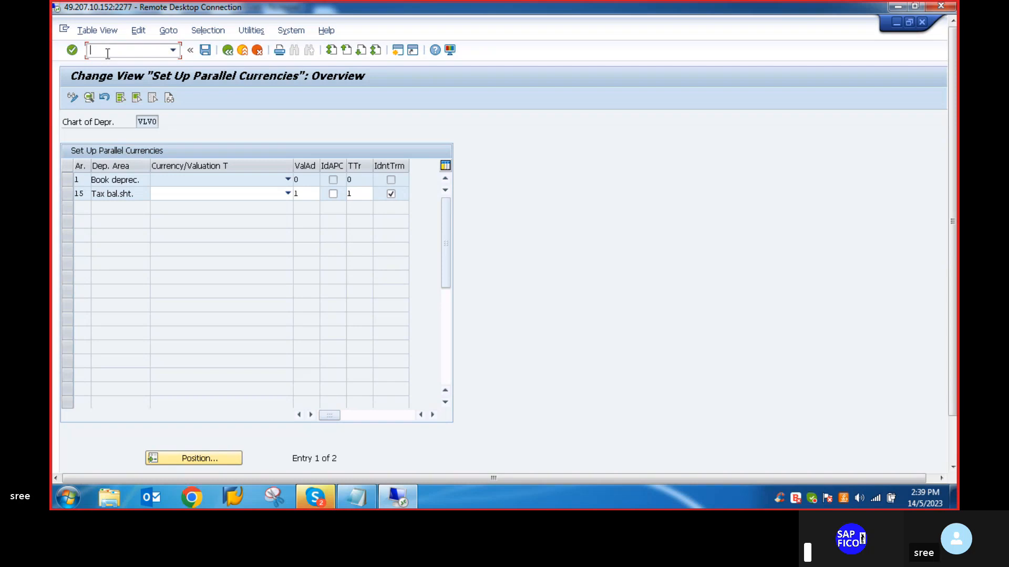
text(/N)
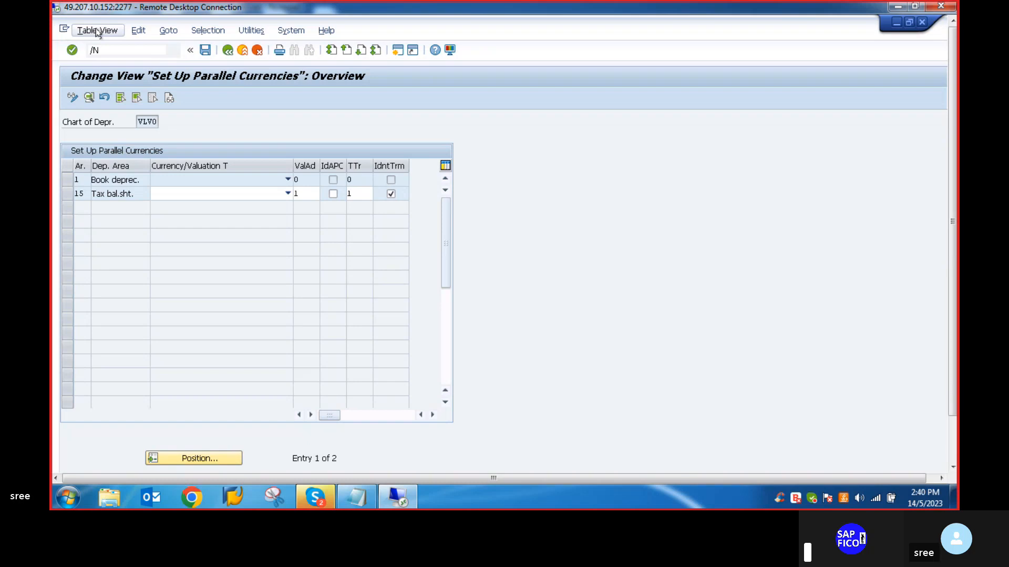
key(Return)
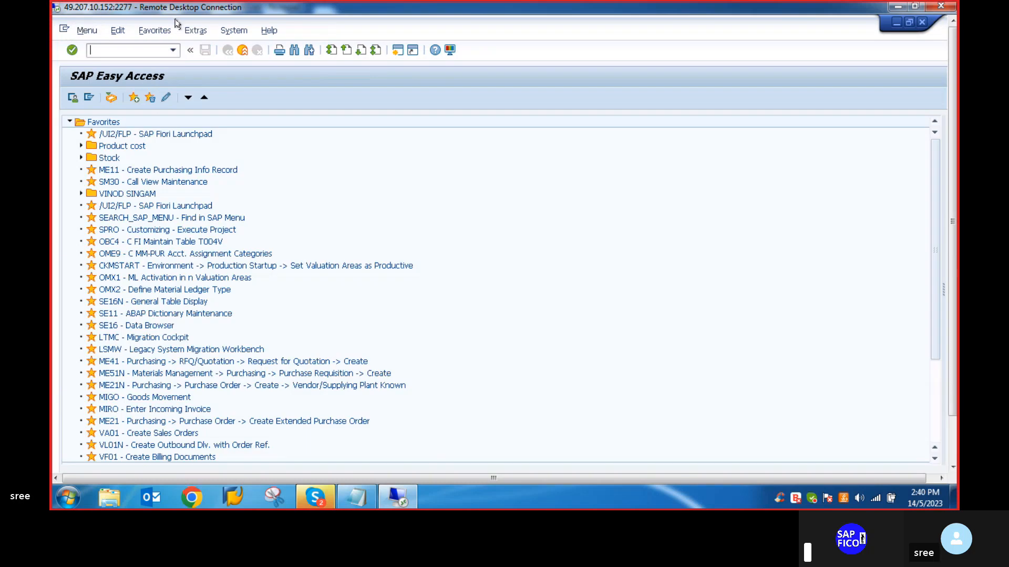
click(360, 500)
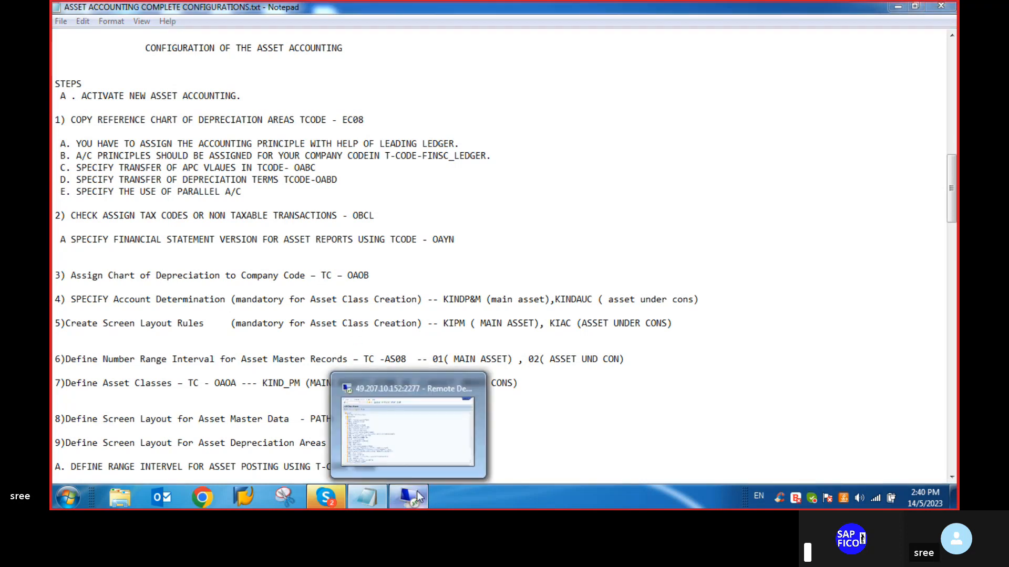
click(415, 493)
text(OBCL)
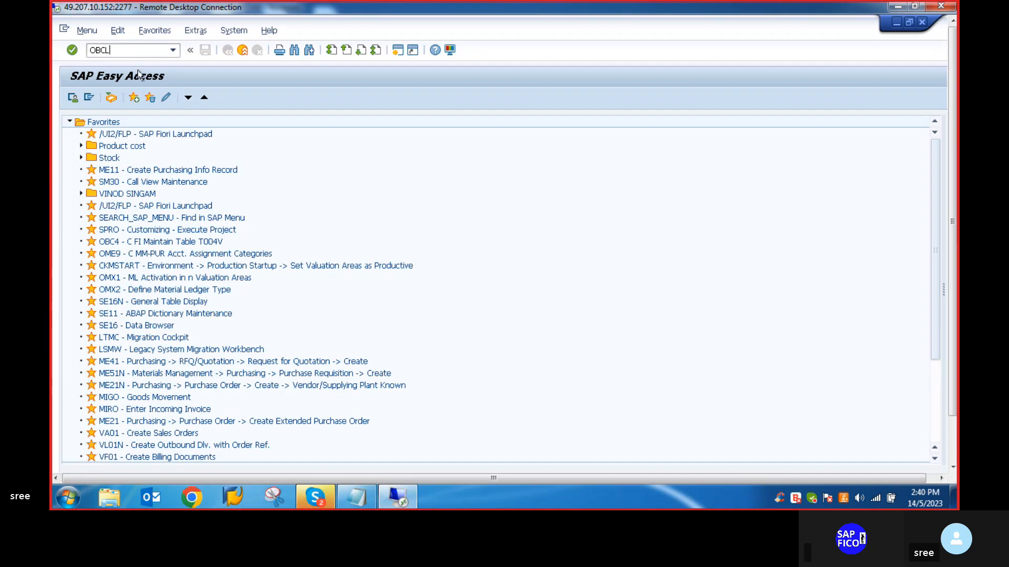
key(Return)
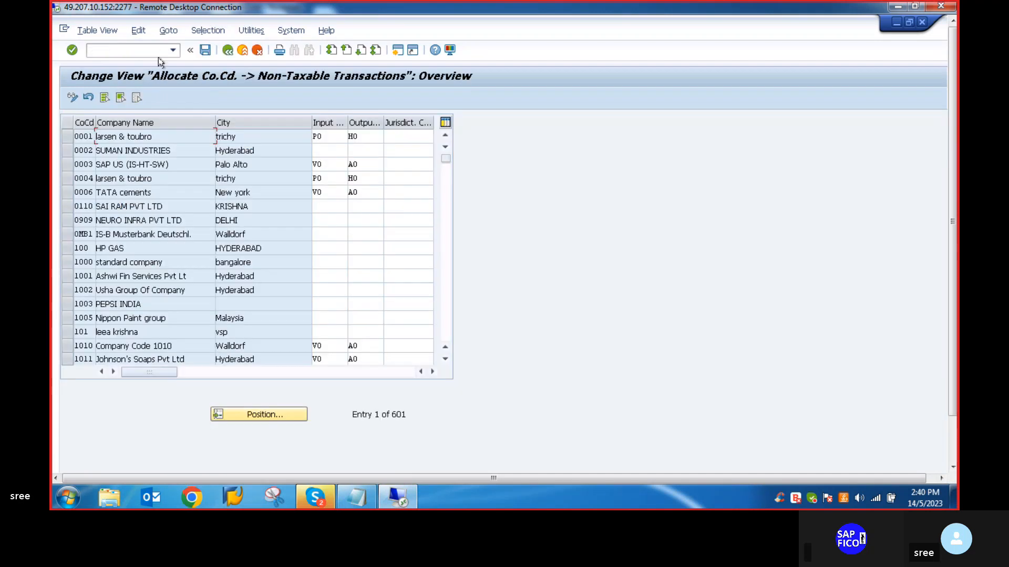
- Assign input tax code V0 and output tax code A0 for non-taxable transactions to company code VLVO and save
click(260, 415)
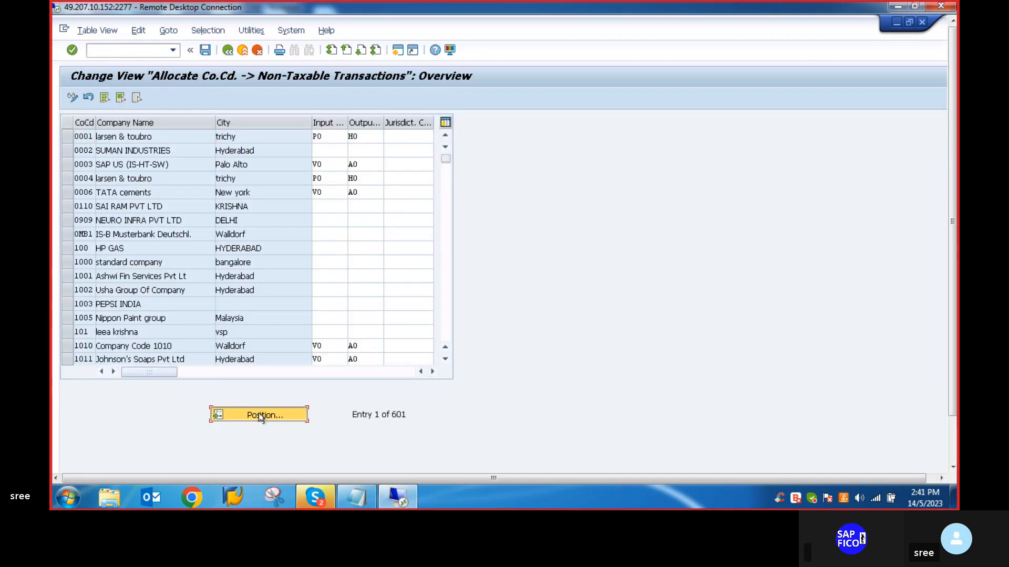
text(VLVO)
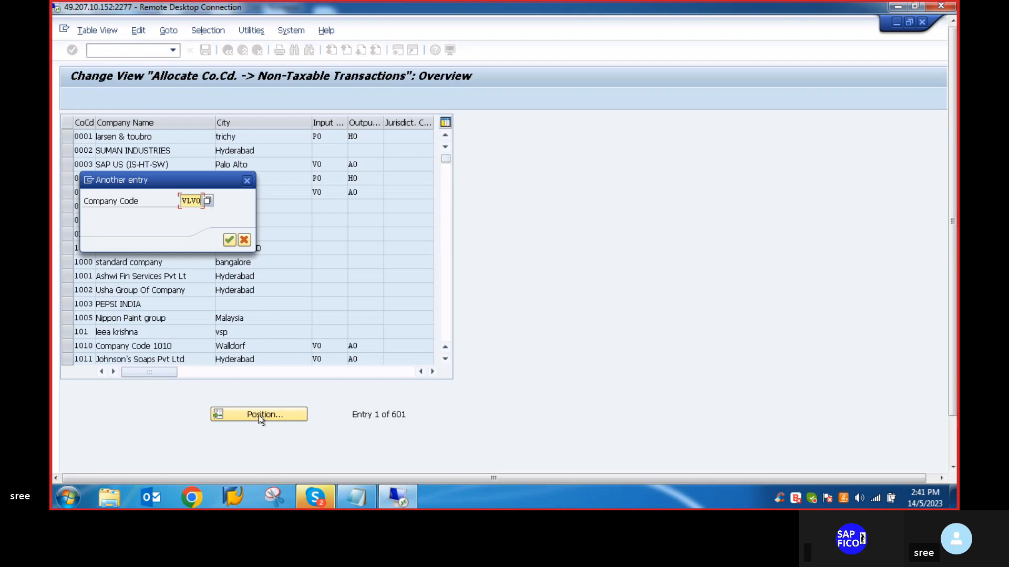
key(Return)
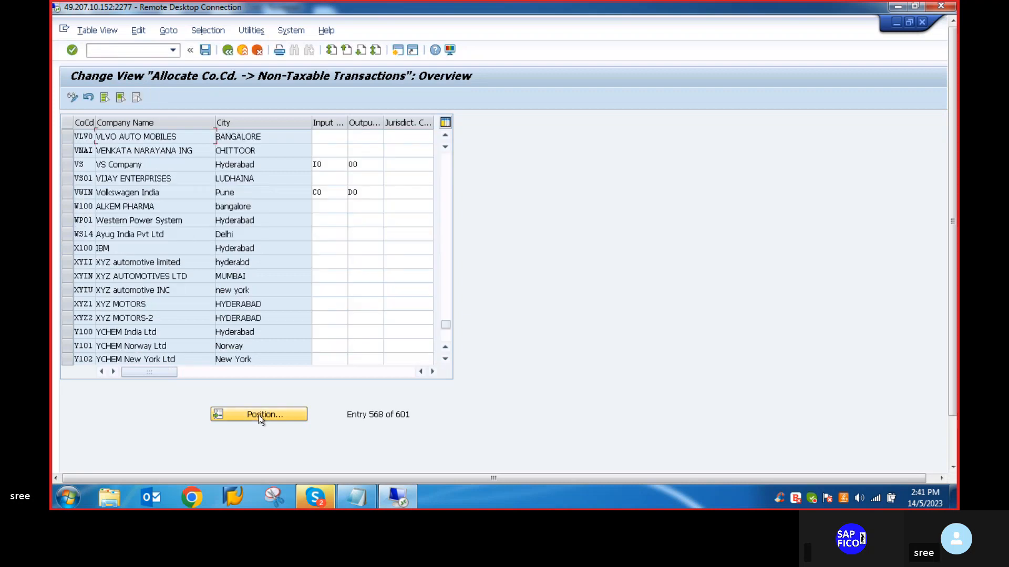
click(335, 137)
text(V0)
click(356, 137)
text(A0)
double_click(357, 139)
click(205, 51)
click(247, 240)
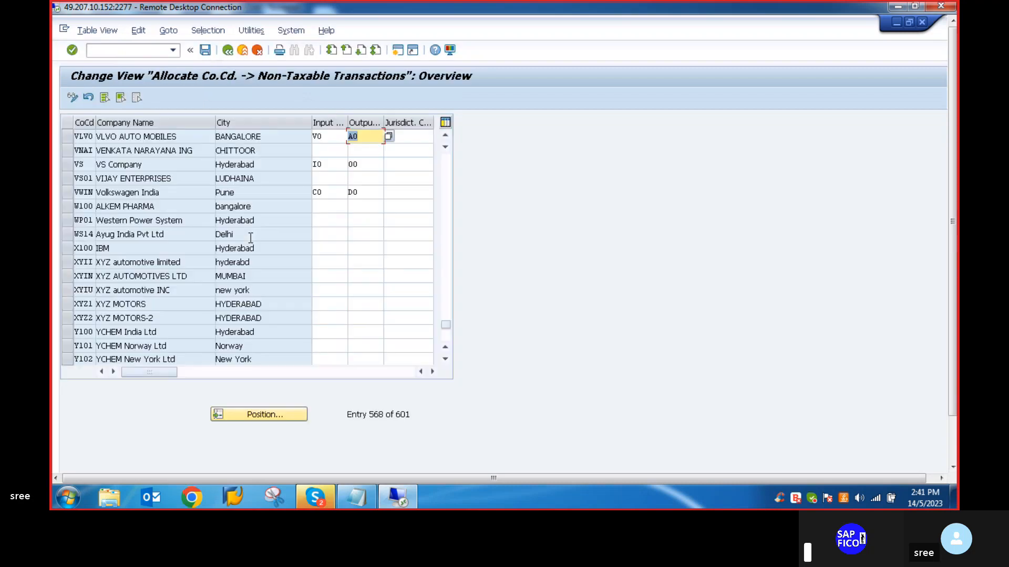
drag(952, 242, 955, 293)
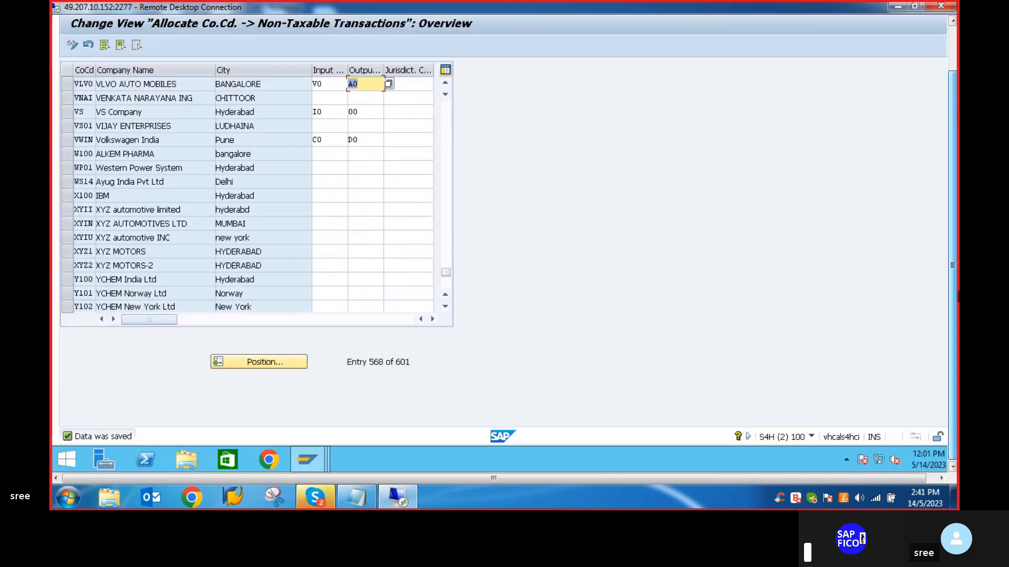
- Check the next item in the Notepad notes and open transaction OAYN for the financial statement version of asset reports
click(356, 497)
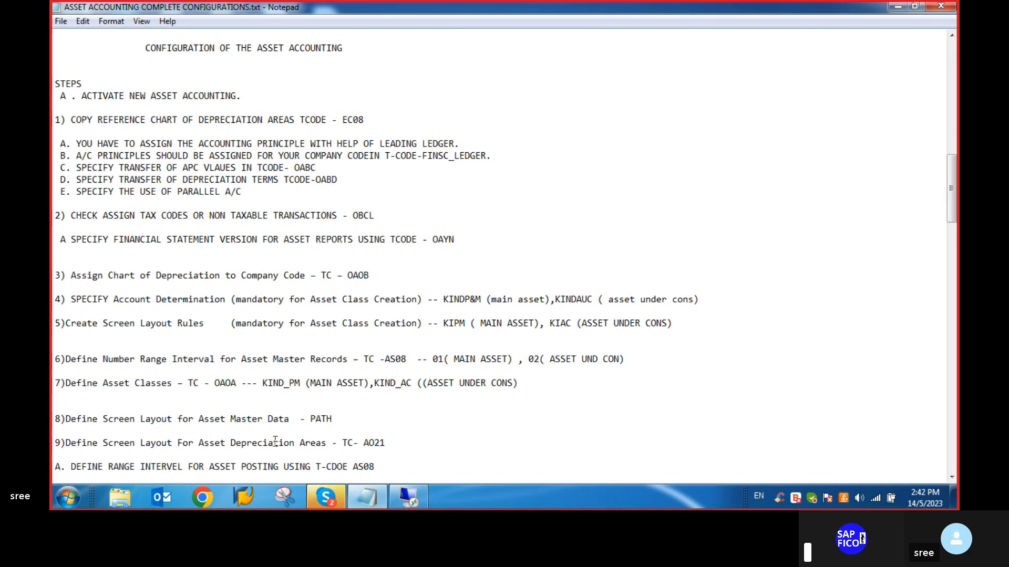
click(408, 497)
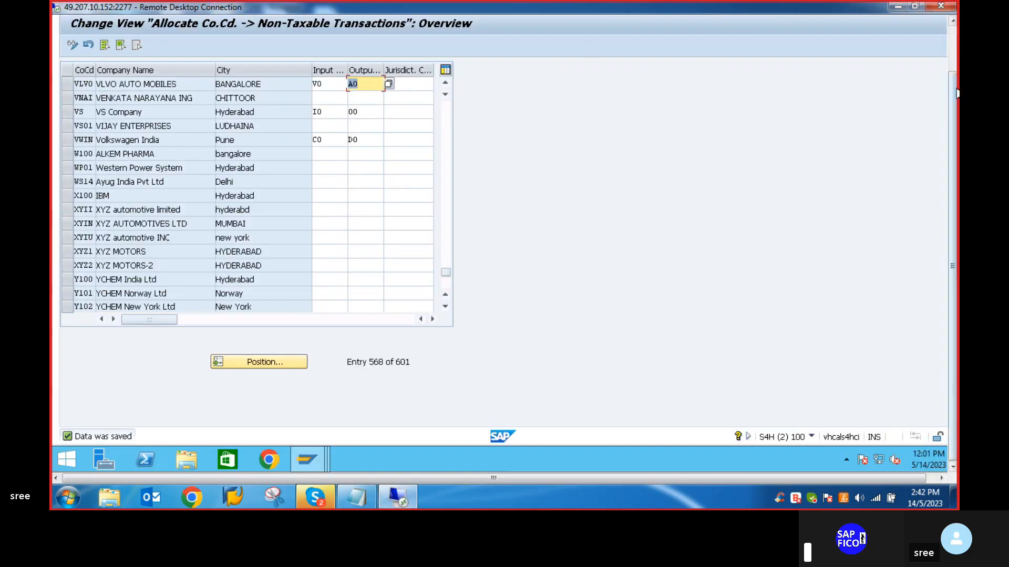
drag(954, 120, 954, 69)
click(115, 50)
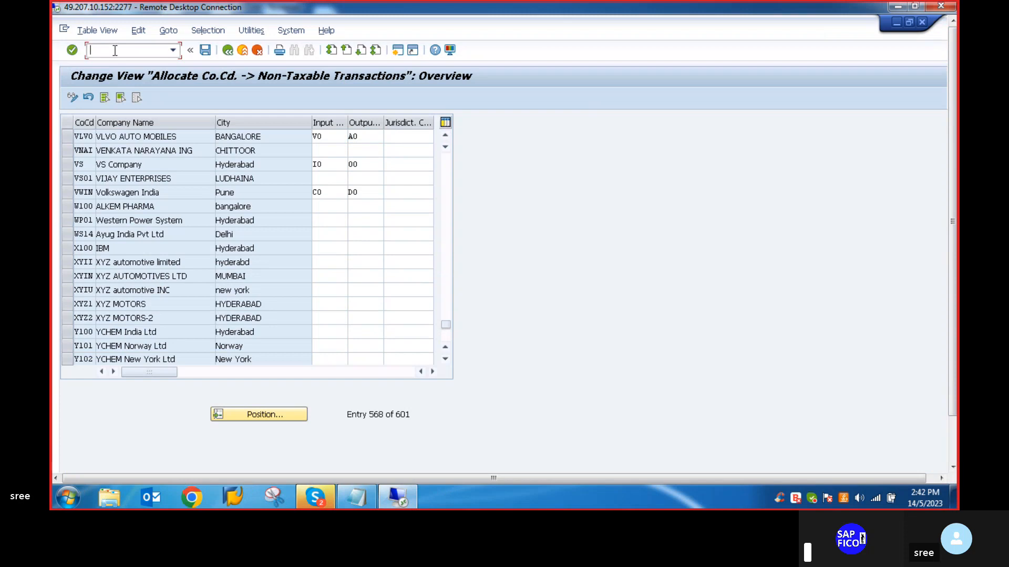
text(/NOAYN)
key(Return)
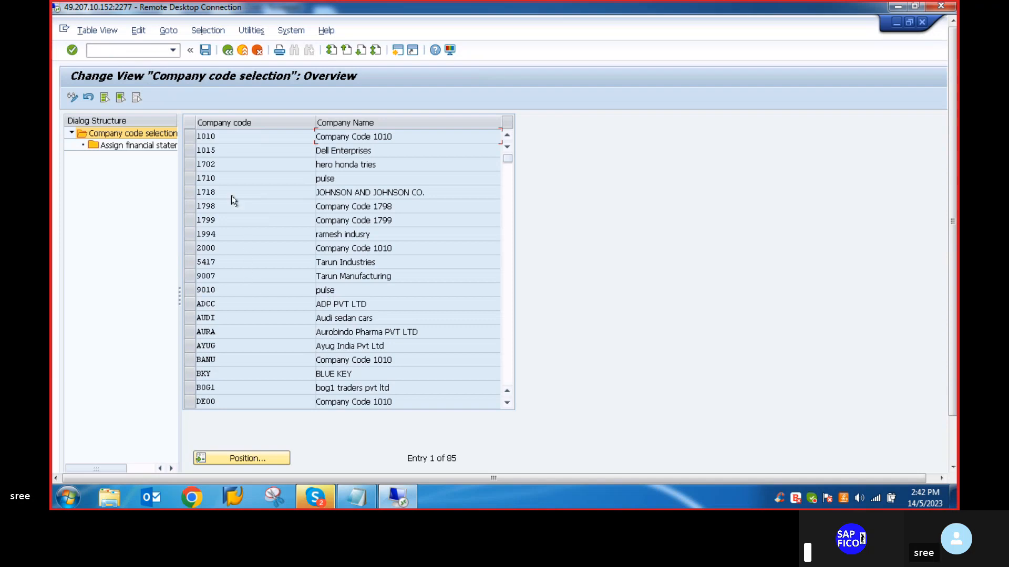
- Search the company code selection list for company code VLVO
click(268, 456)
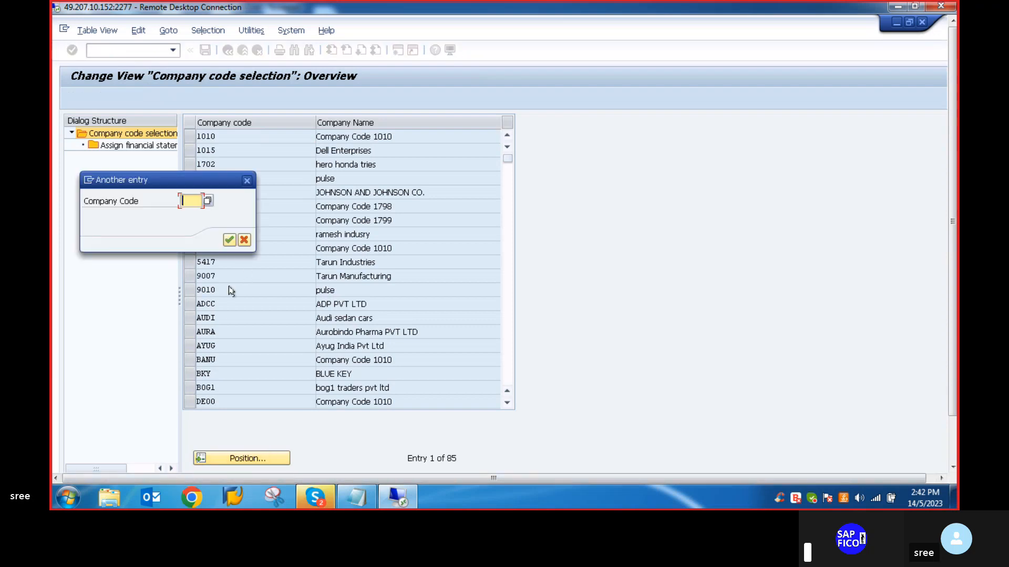
text(VS)
key(Return)
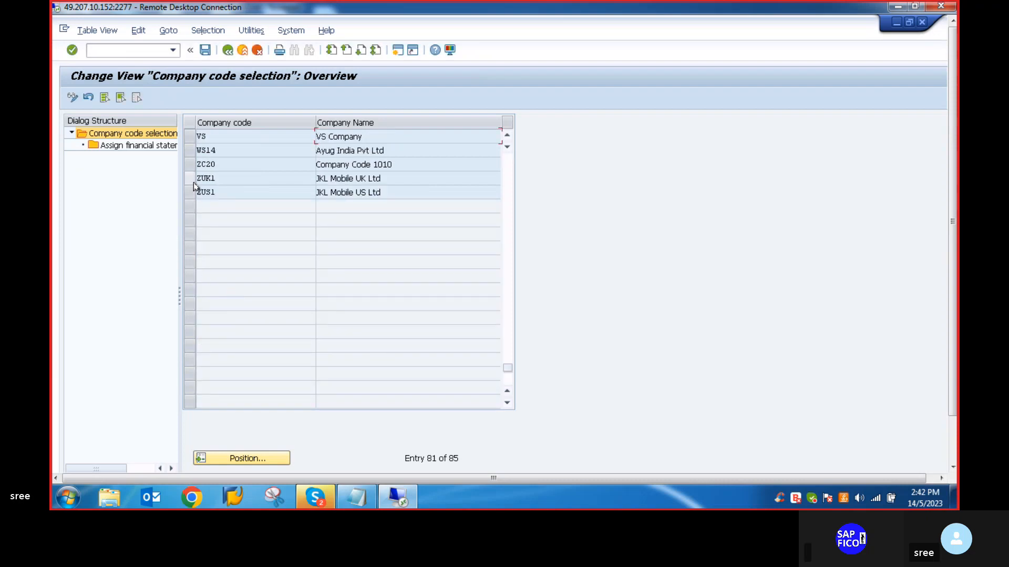
scroll(194, 181, up, 3)
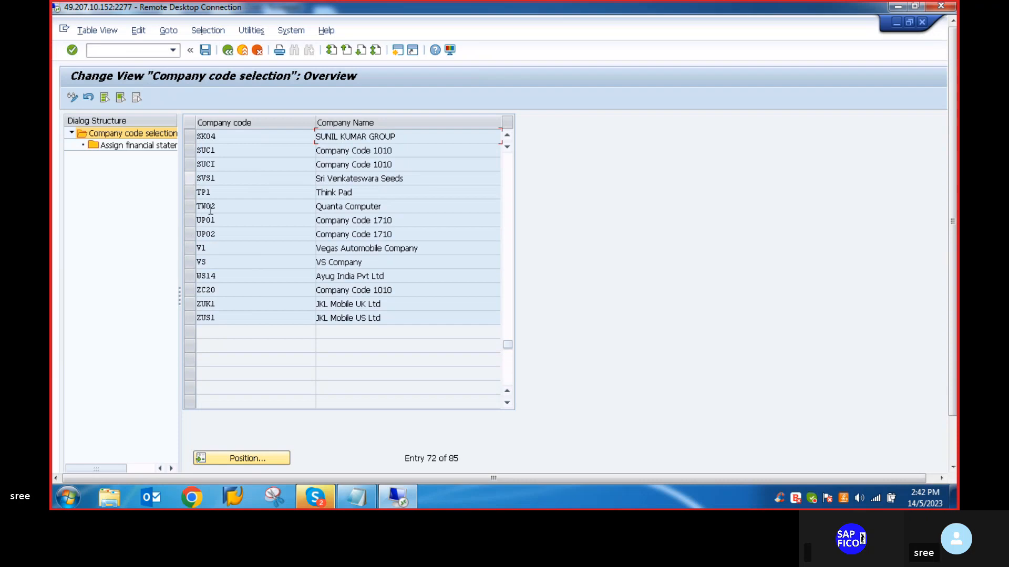
scroll(221, 252, down, 1)
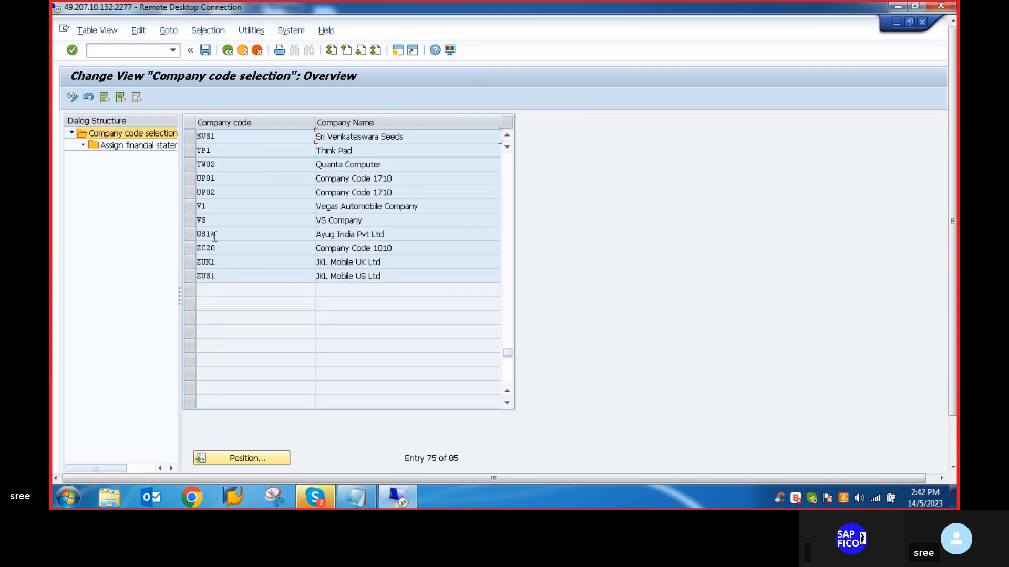
scroll(215, 237, up, 1)
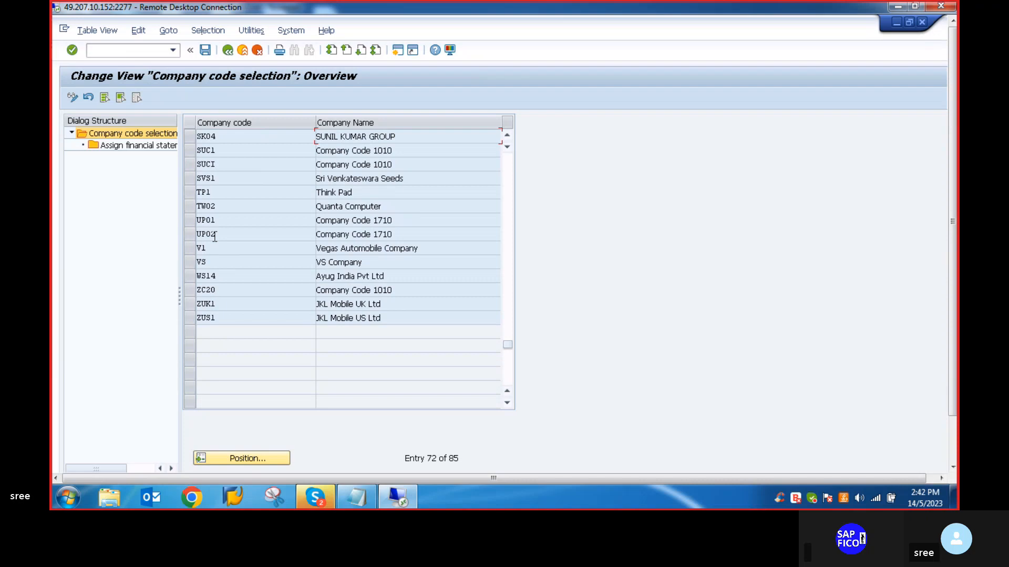
click(251, 458)
text(VS)
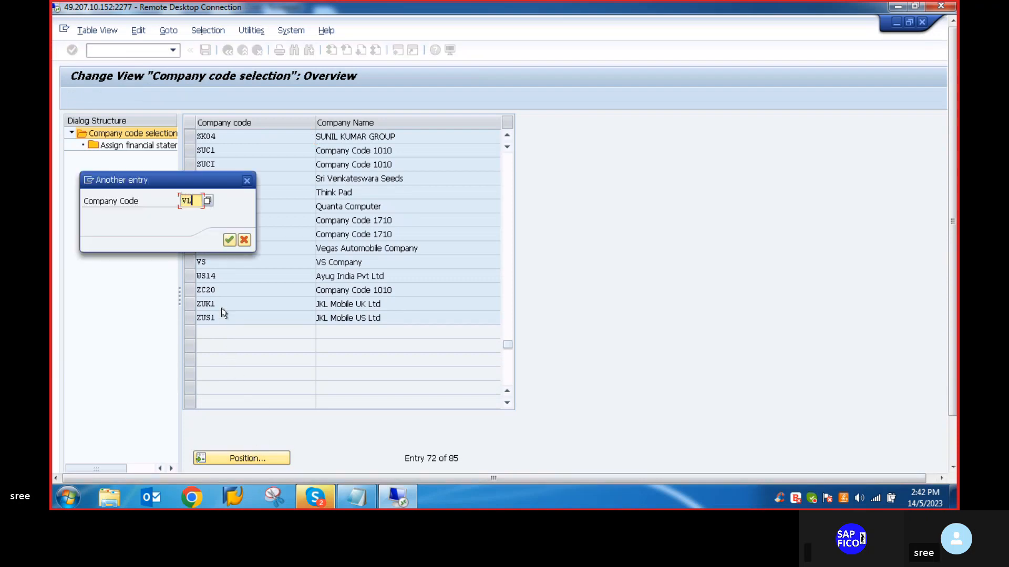
key(Return)
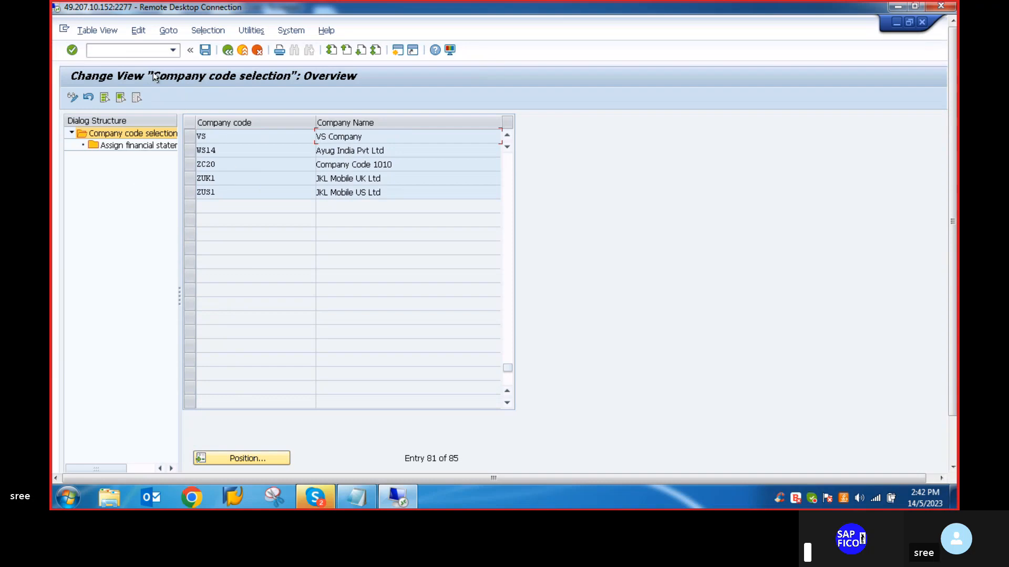
scroll(223, 156, up, 3)
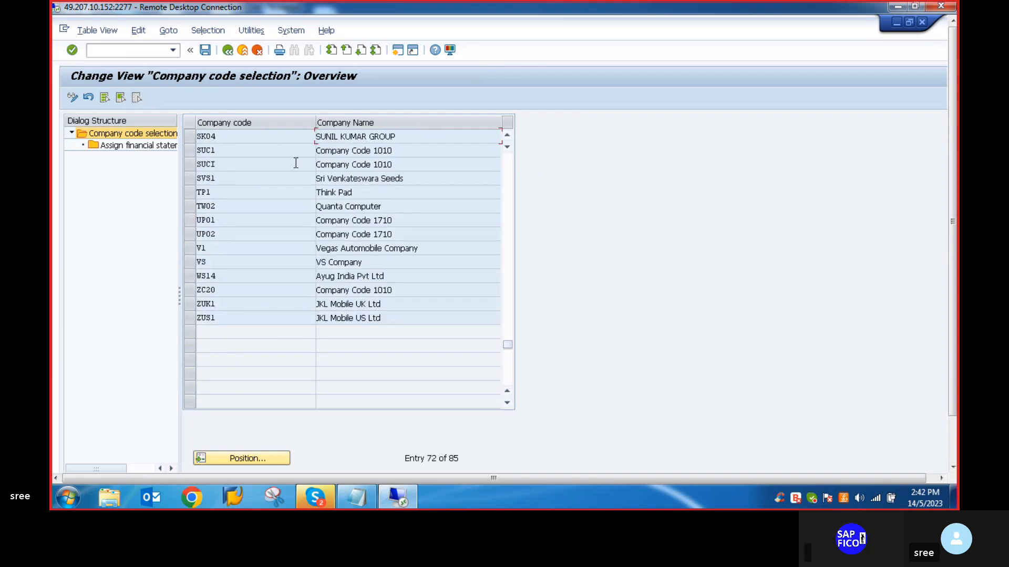
scroll(276, 160, up, 2)
click(76, 134)
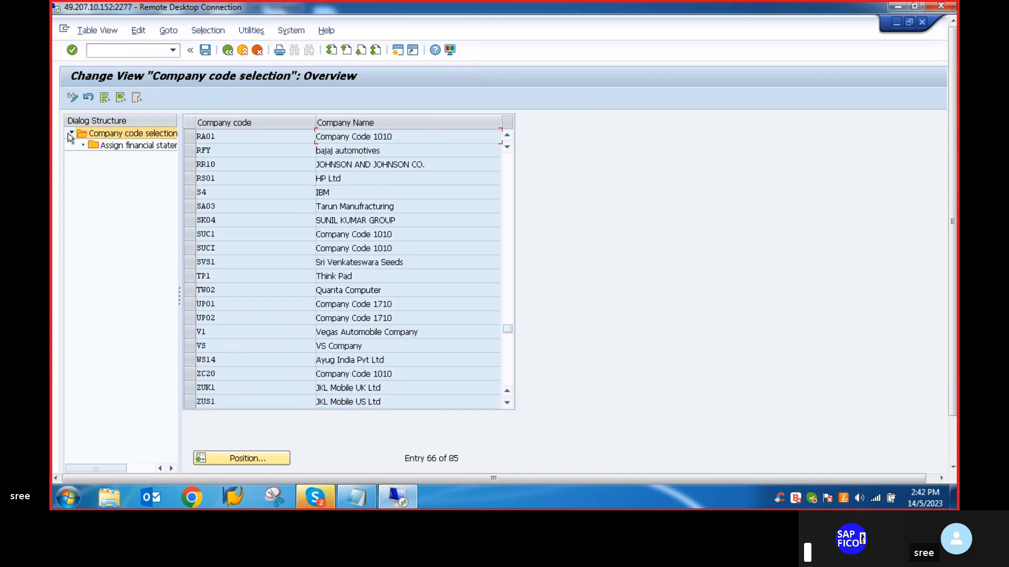
scroll(260, 165, down, 1)
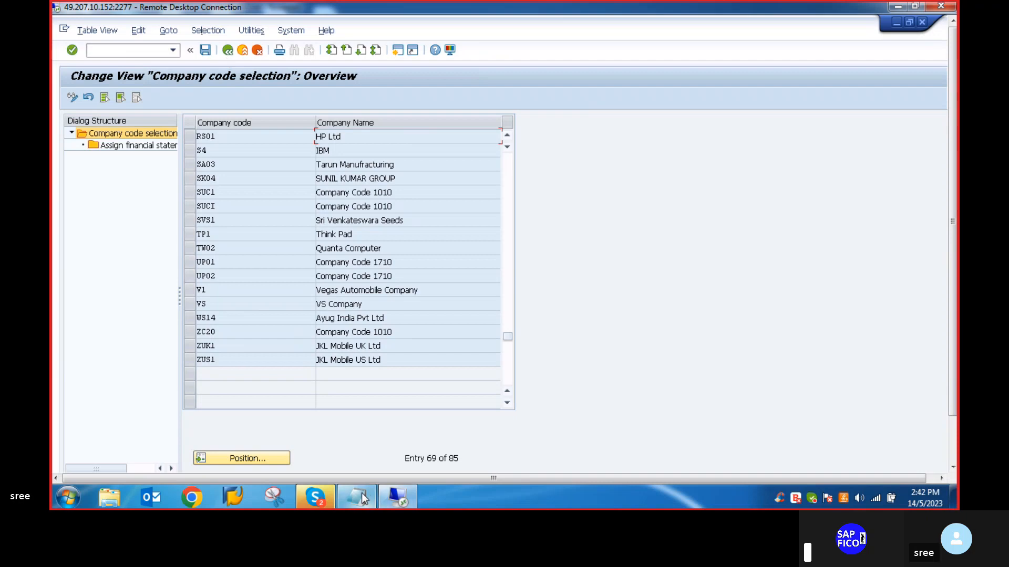
- Switch to the Notepad notes, highlight the OAYN financial statement version item and read through the remaining asset accounting steps
mouse_move(362, 495)
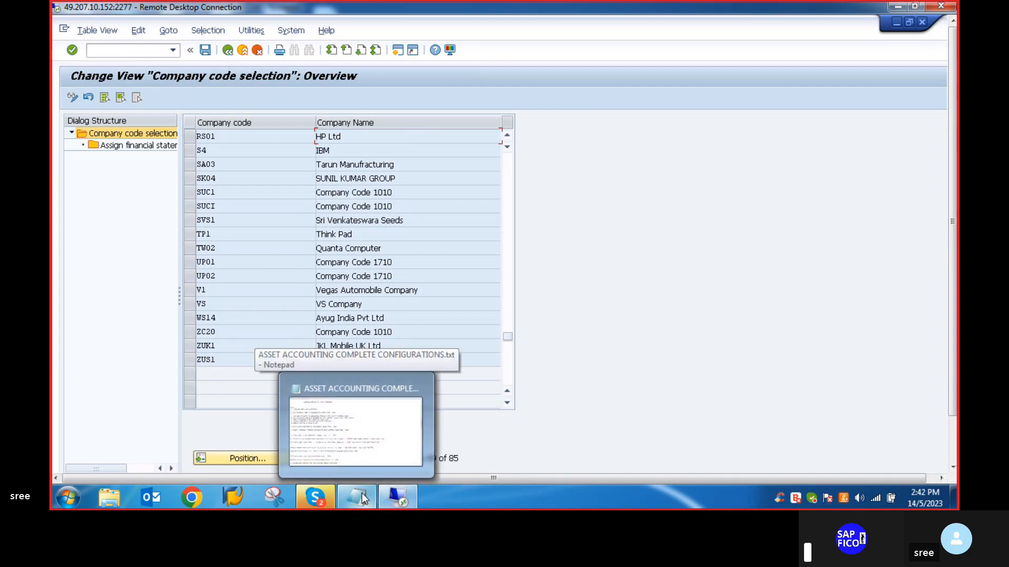
click(362, 494)
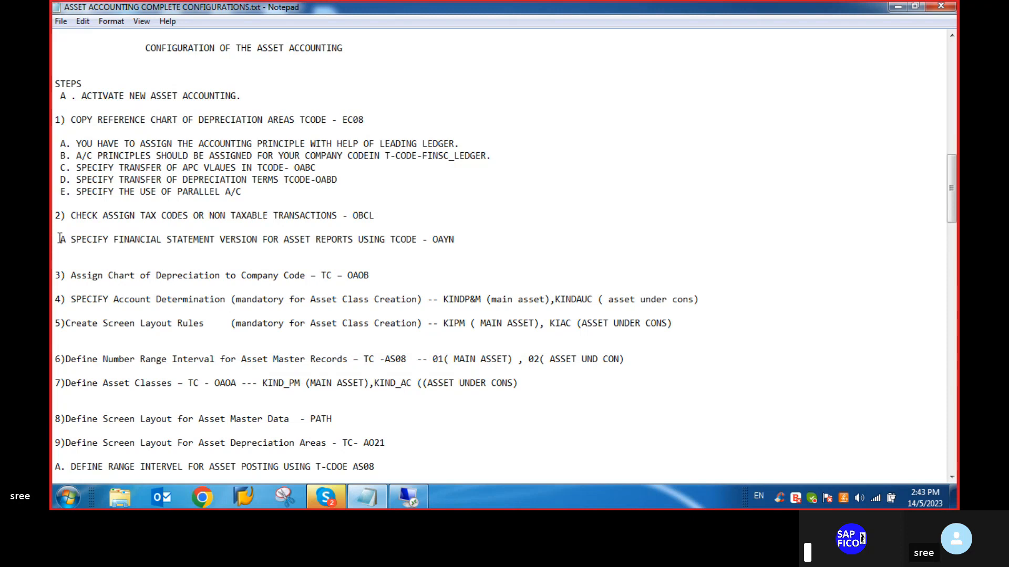
drag(60, 239, 459, 242)
key(ctrl+c)
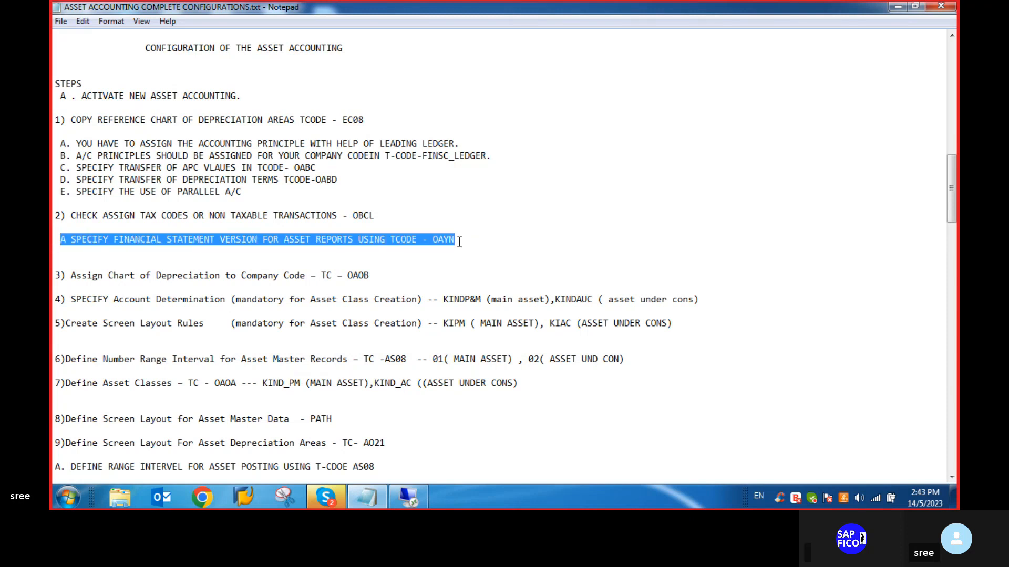
scroll(197, 281, down, 5)
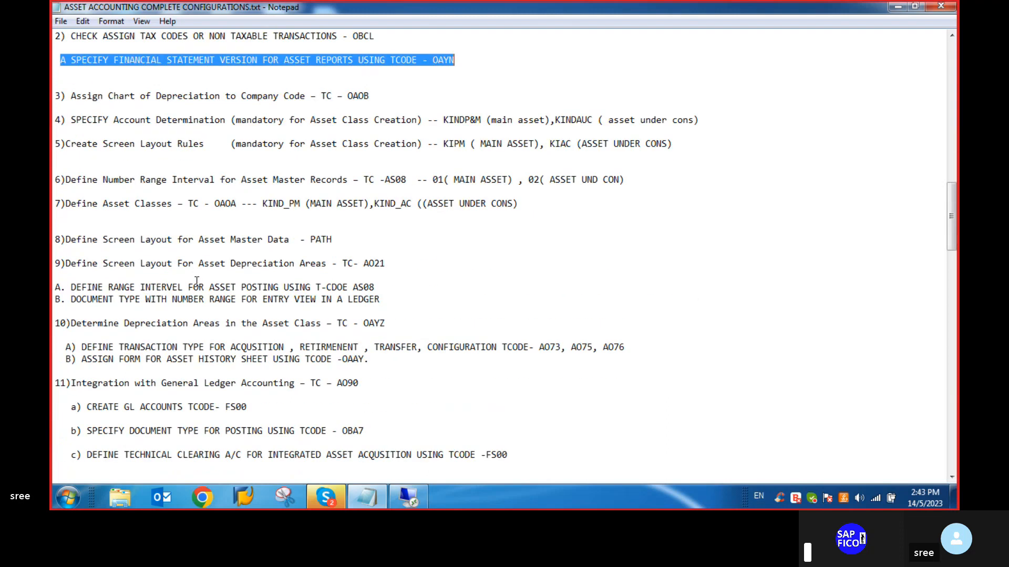
scroll(197, 281, down, 9)
scroll(174, 271, down, 2)
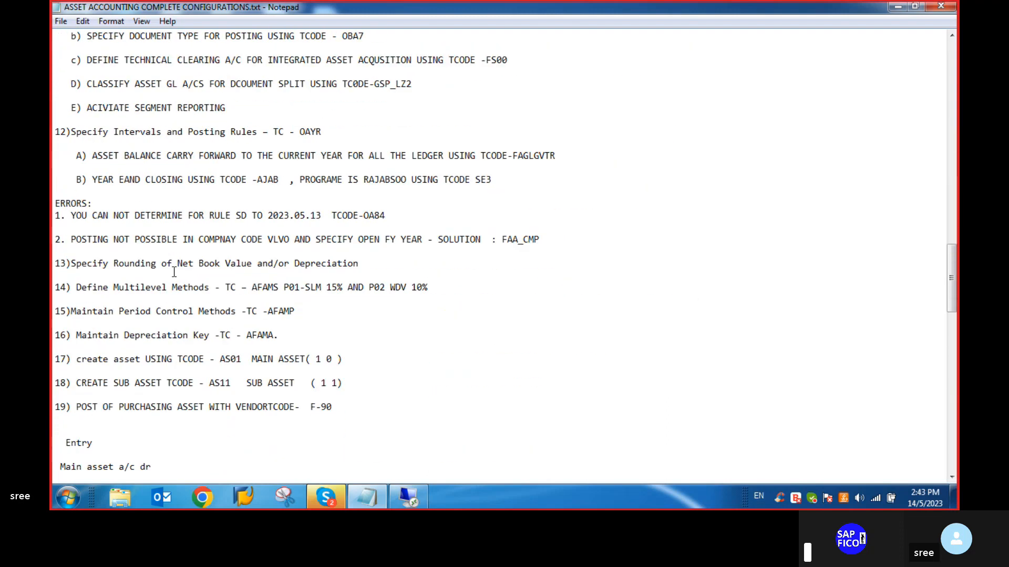
scroll(174, 271, down, 2)
scroll(168, 269, down, 13)
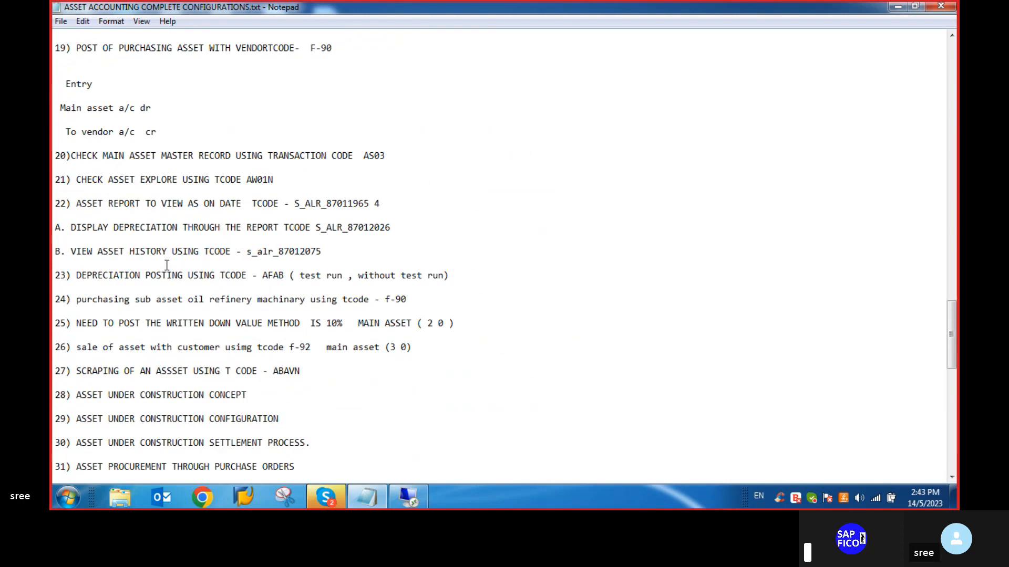
- Paste the OAYN financial statement version line on its own line below item B, view asset history, in the Notepad notes
scroll(167, 267, down, 5)
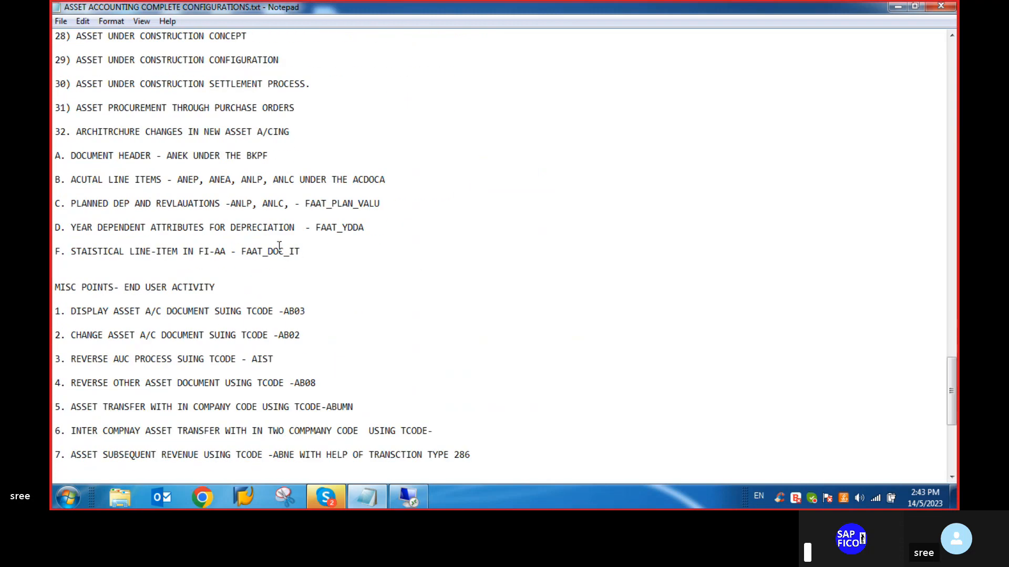
scroll(278, 246, up, 2)
scroll(230, 204, up, 2)
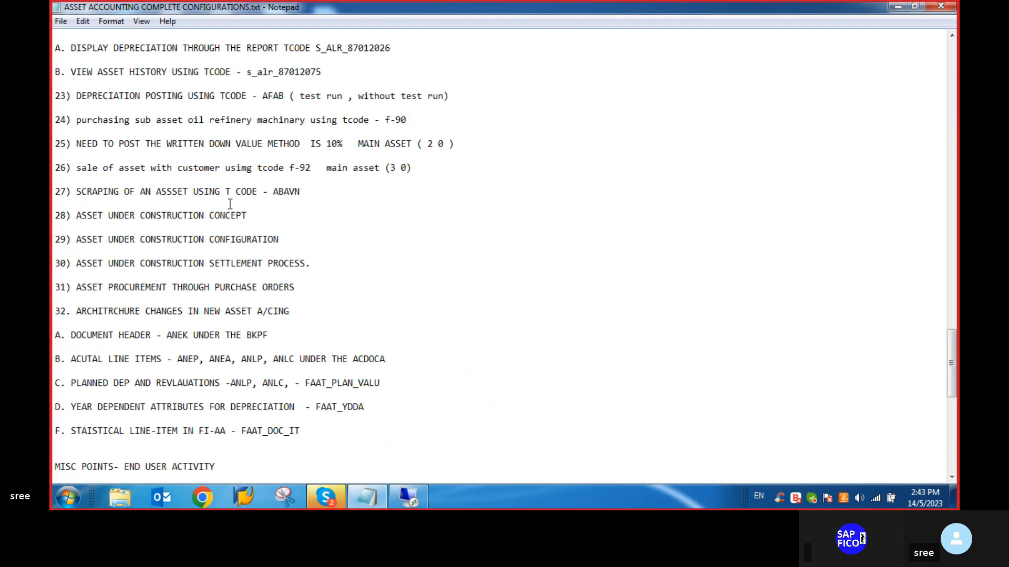
scroll(229, 206, up, 2)
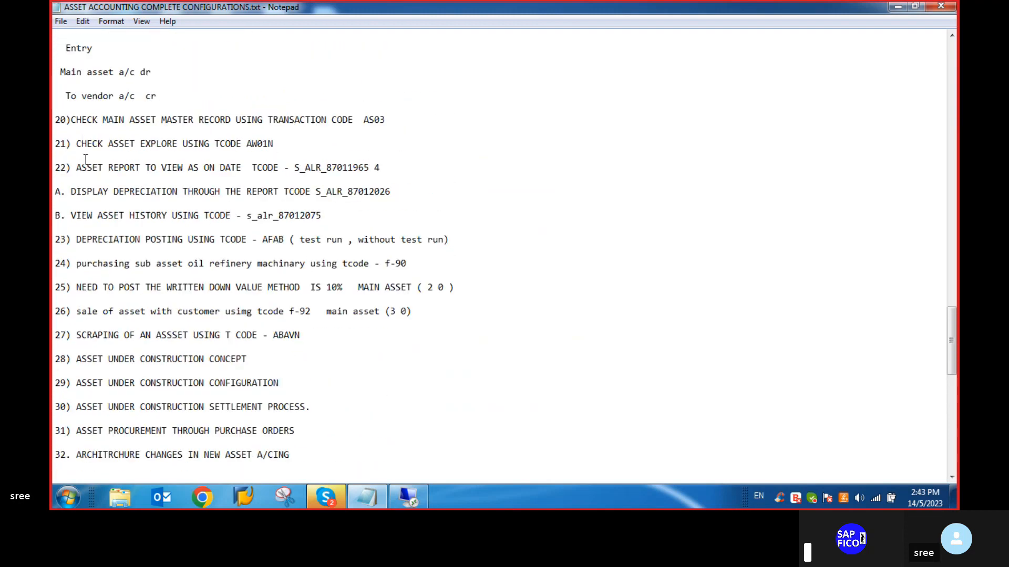
click(402, 191)
key(Return)
key(Return)
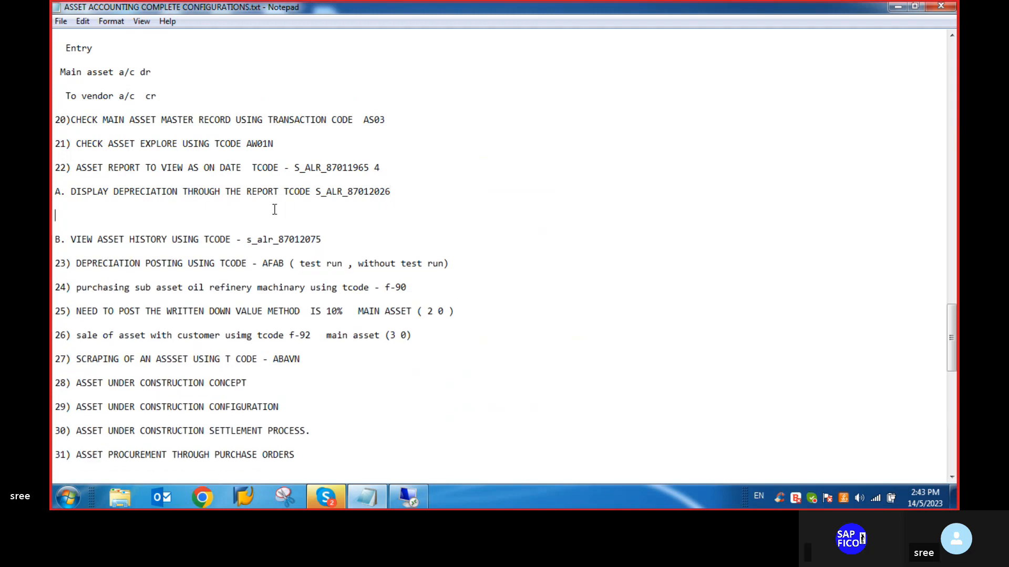
key(BackSpace)
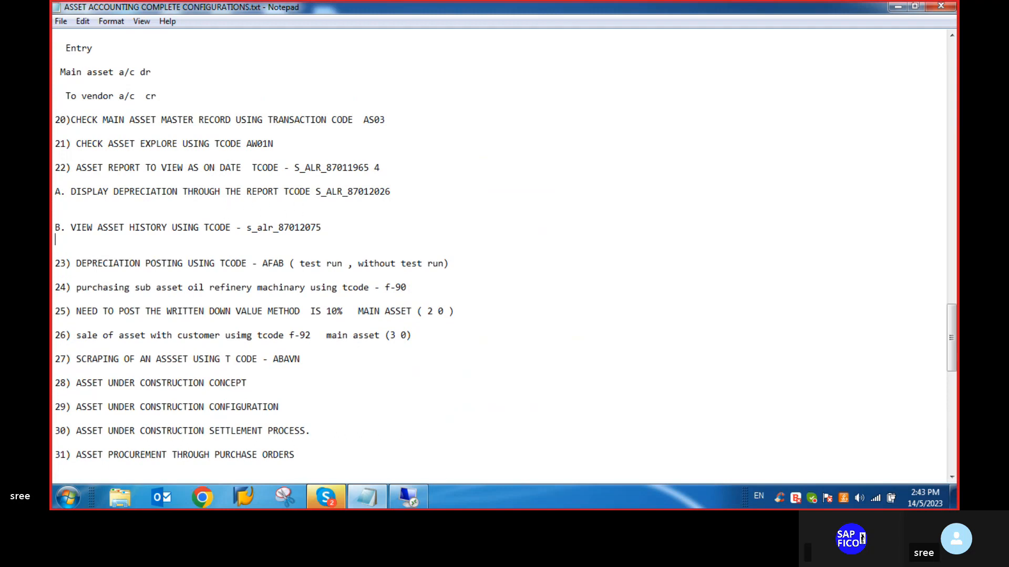
key(Return)
key(ctrl+v)
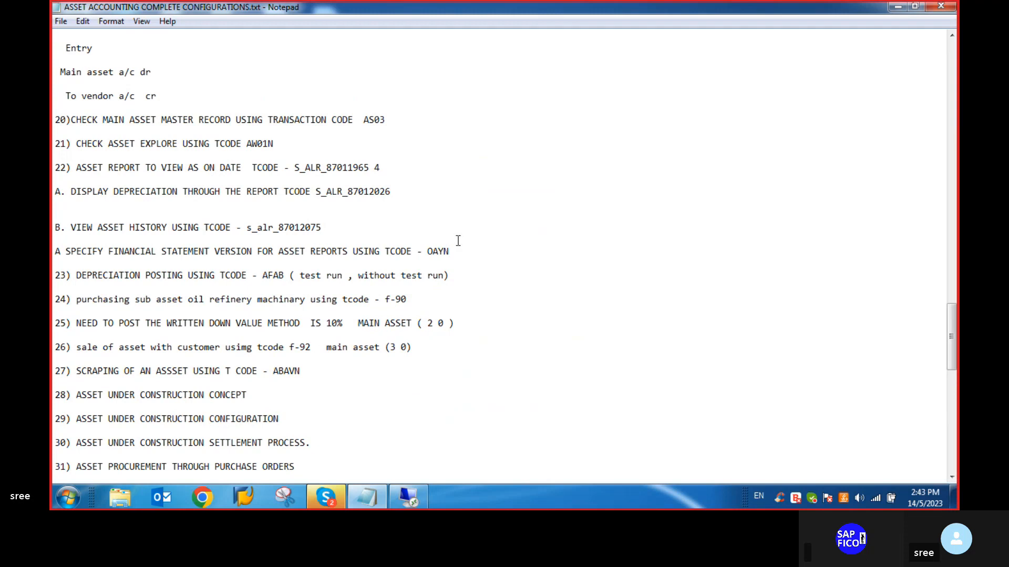
- Relabel the pasted OAYN line as item "C." and save the notes file
click(60, 254)
key(BackSpace)
text(C.)
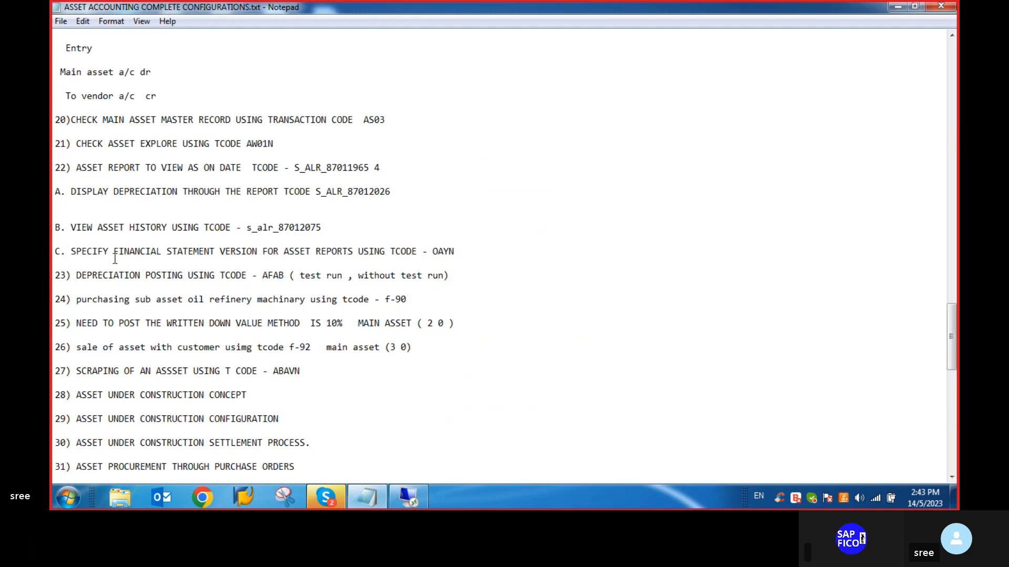
click(513, 264)
click(61, 21)
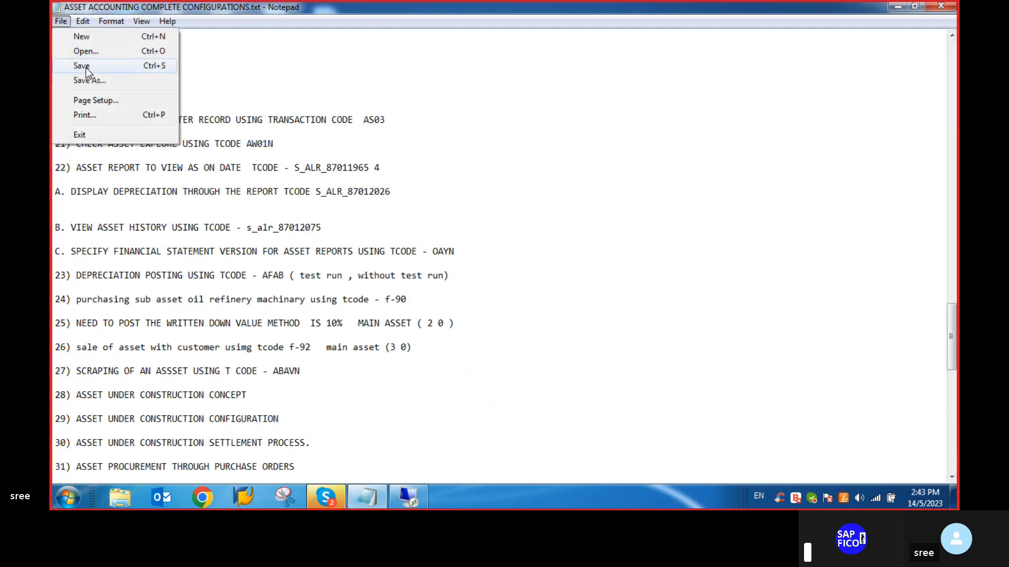
click(75, 64)
- Delete the original OAYN financial statement version line under item 2 (OBCL), along with the extra blank lines it leaves
scroll(208, 180, up, 1)
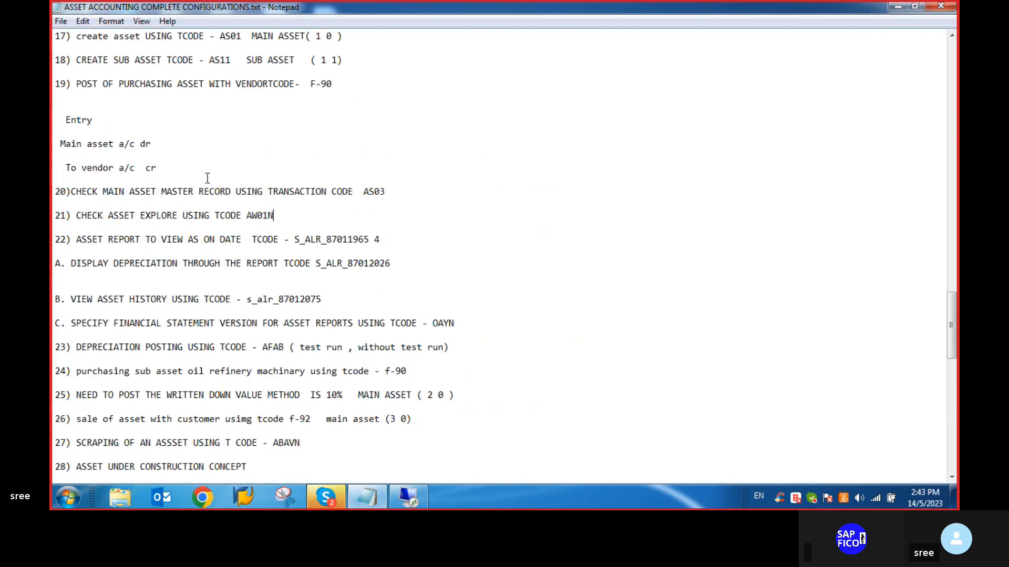
scroll(208, 178, up, 15)
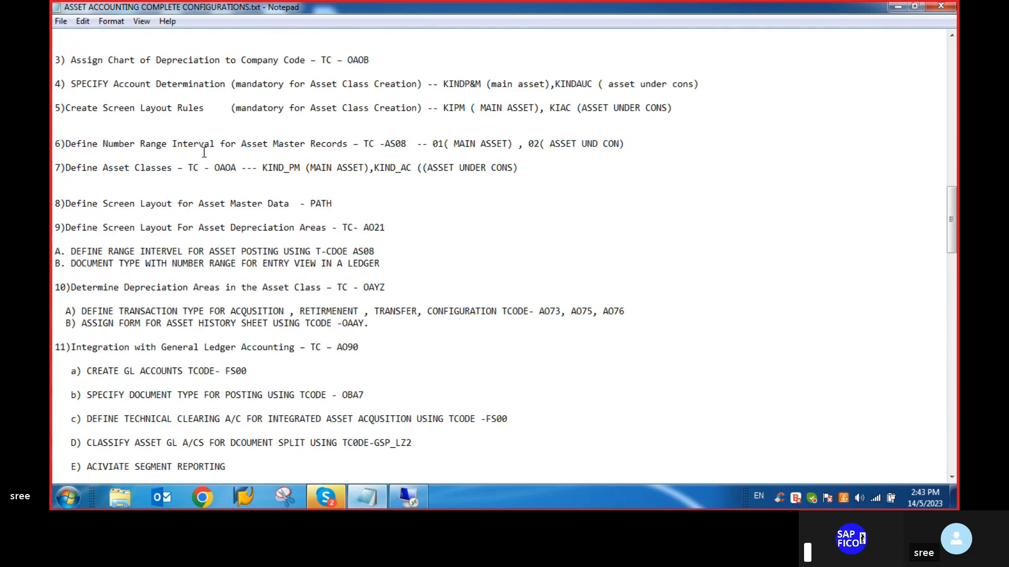
scroll(204, 151, up, 2)
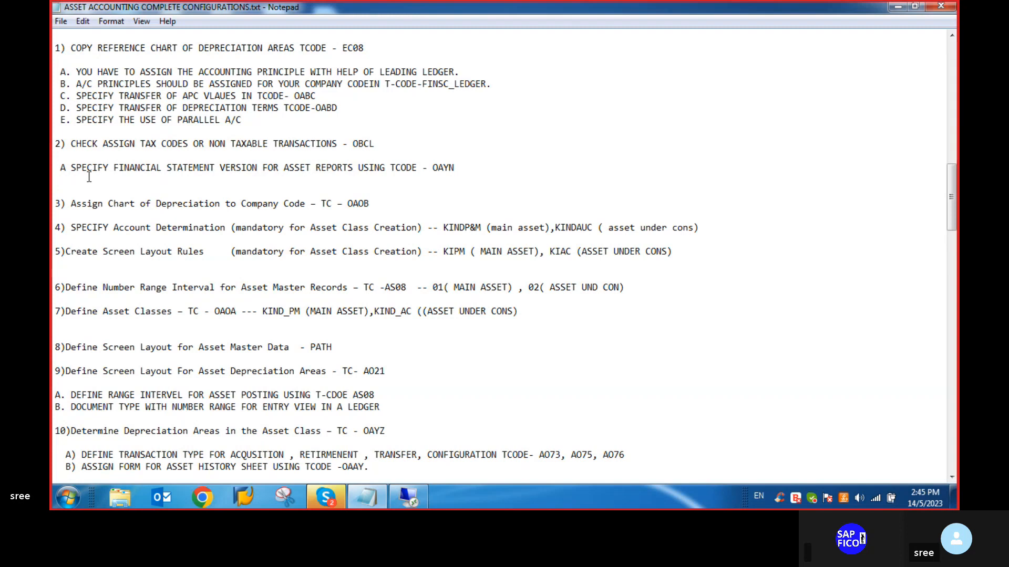
drag(456, 167, 58, 170)
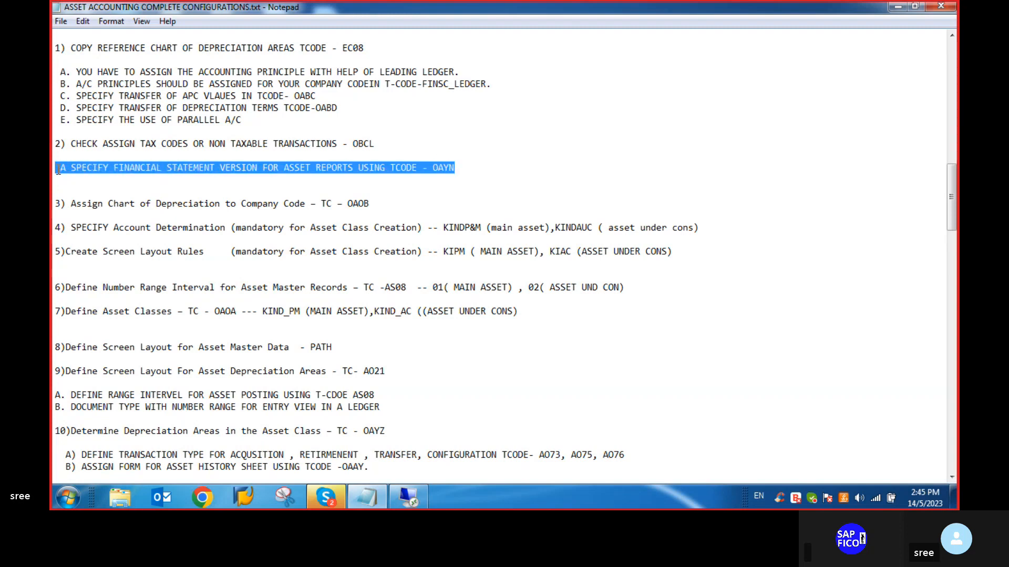
key(Delete)
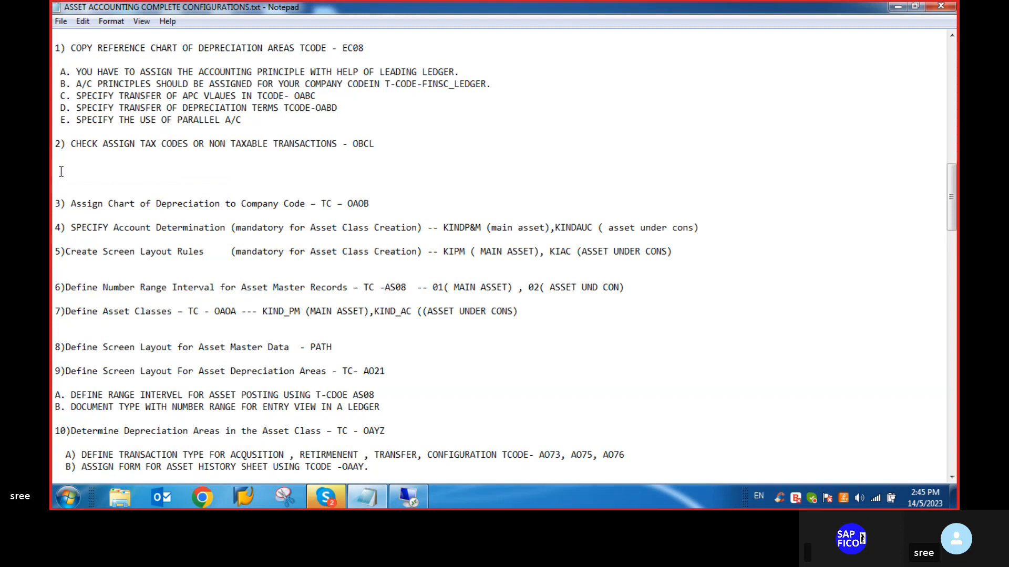
click(63, 185)
key(BackSpace)
key(BackSpace)
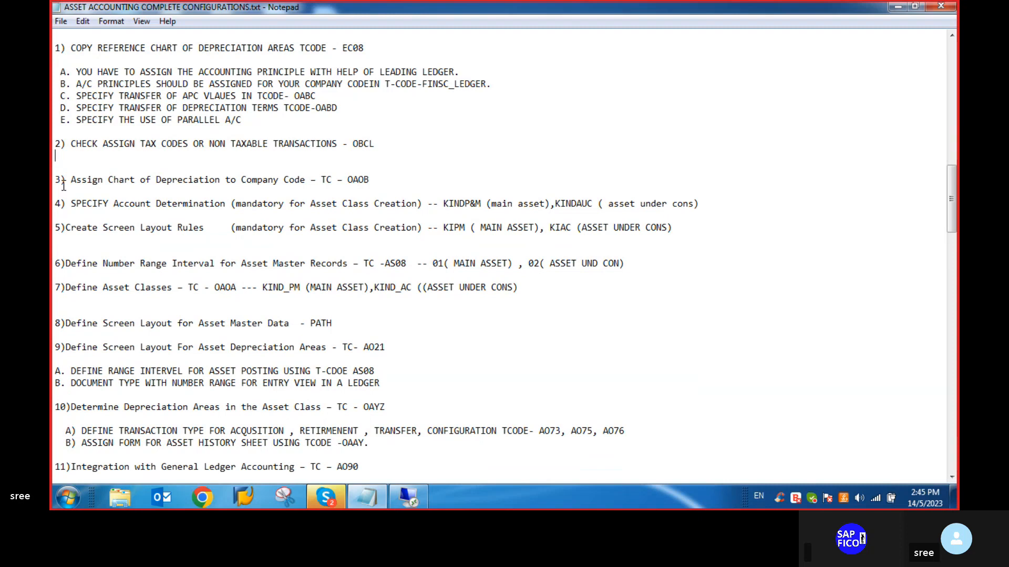
- Remove the surplus blank lines above items 3, 6 and 8, and add a blank line between sub-items A and B of item 9
click(58, 167)
key(BackSpace)
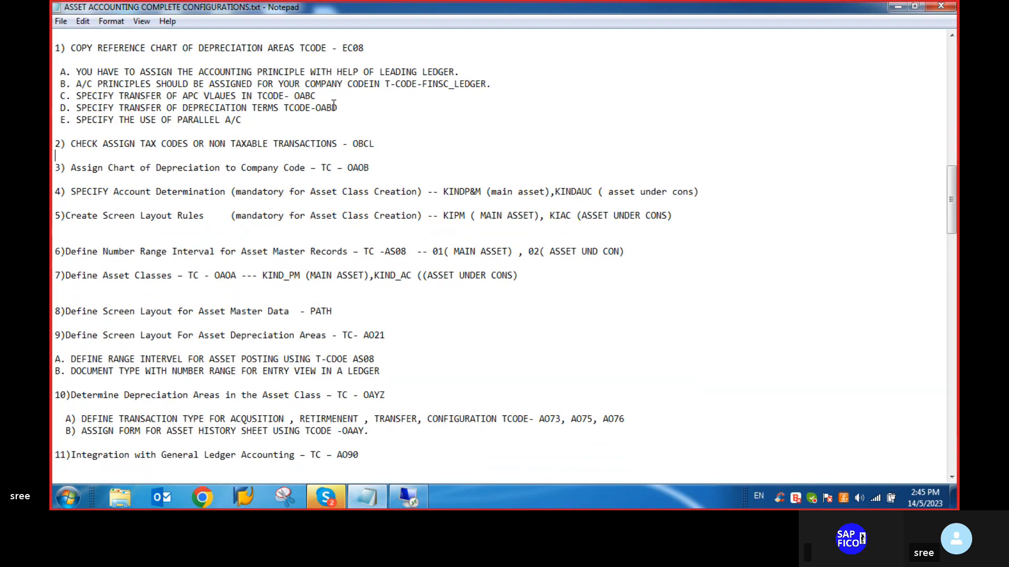
click(58, 237)
key(BackSpace)
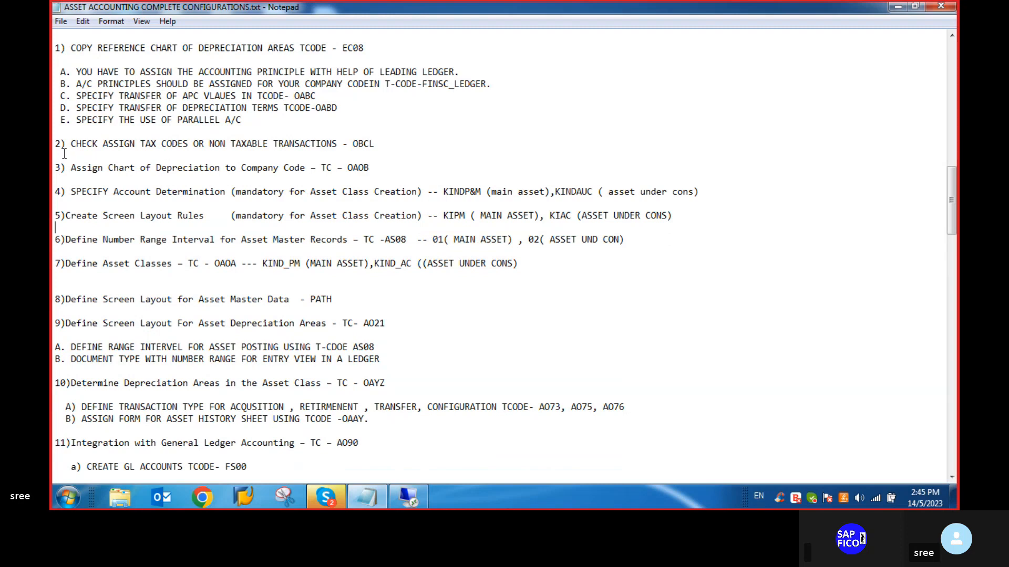
click(63, 284)
key(BackSpace)
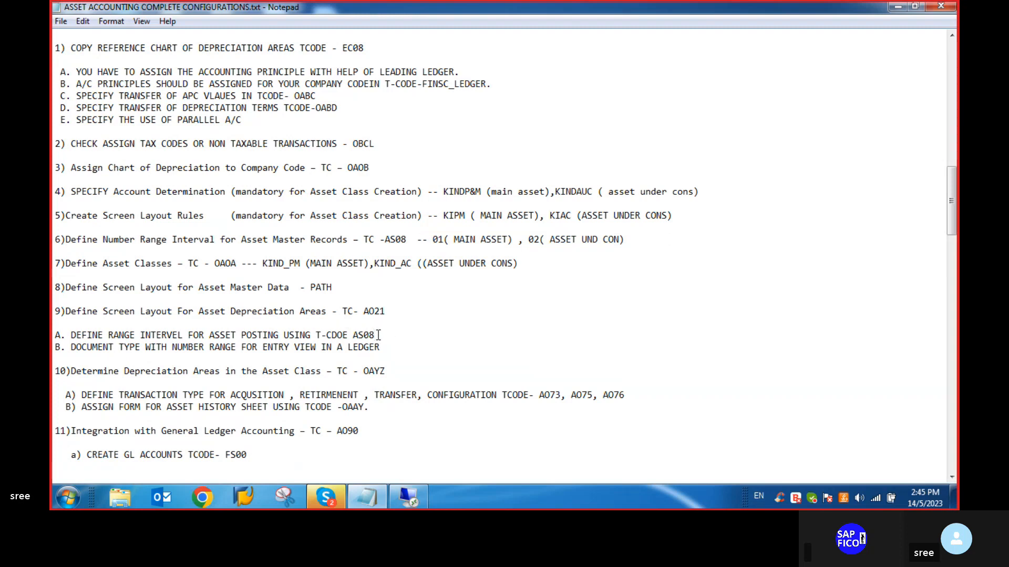
key(Return)
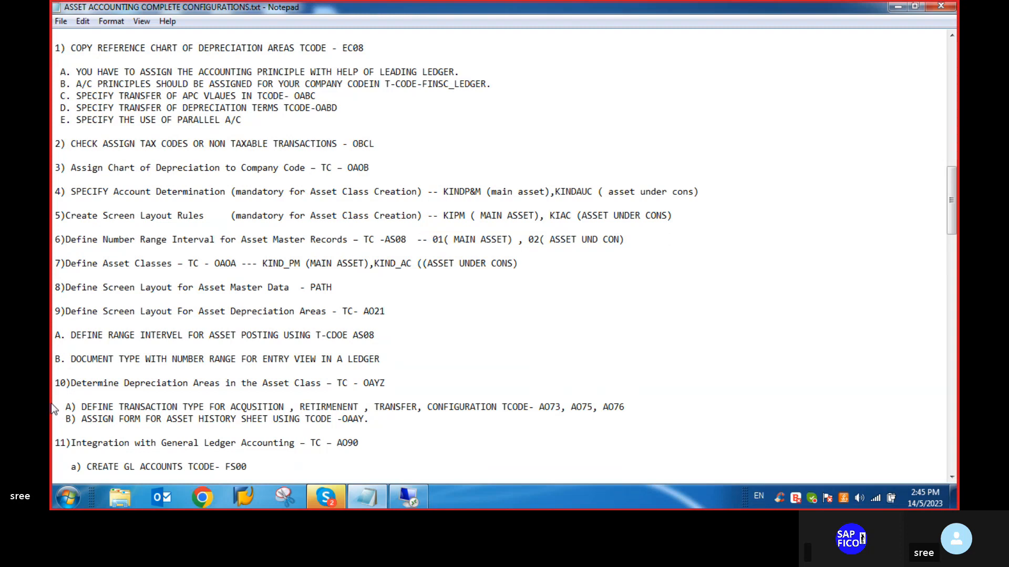
- Switch to the SAP remote desktop session and open transaction OA08
click(408, 497)
click(122, 50)
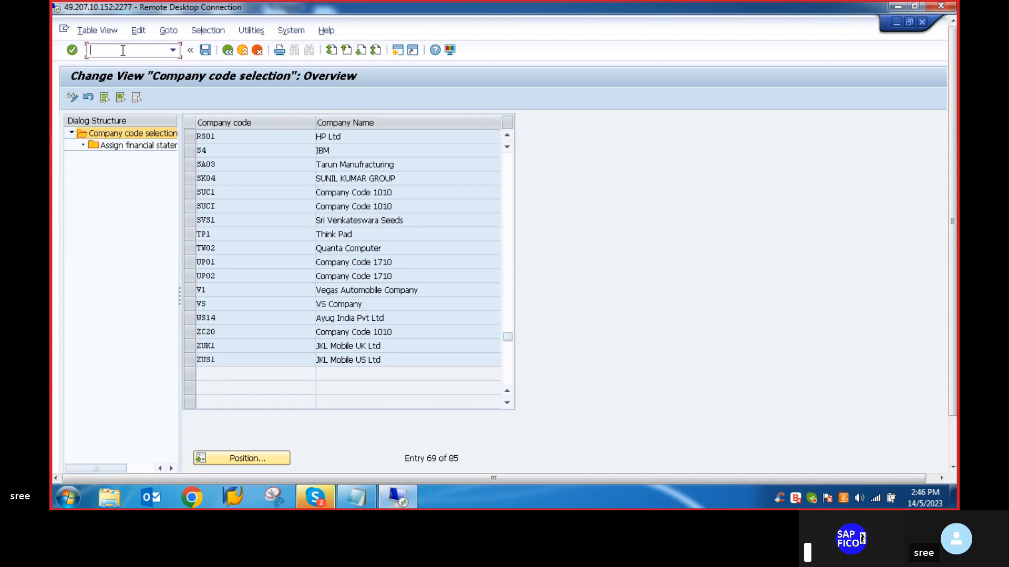
text(/NOA08)
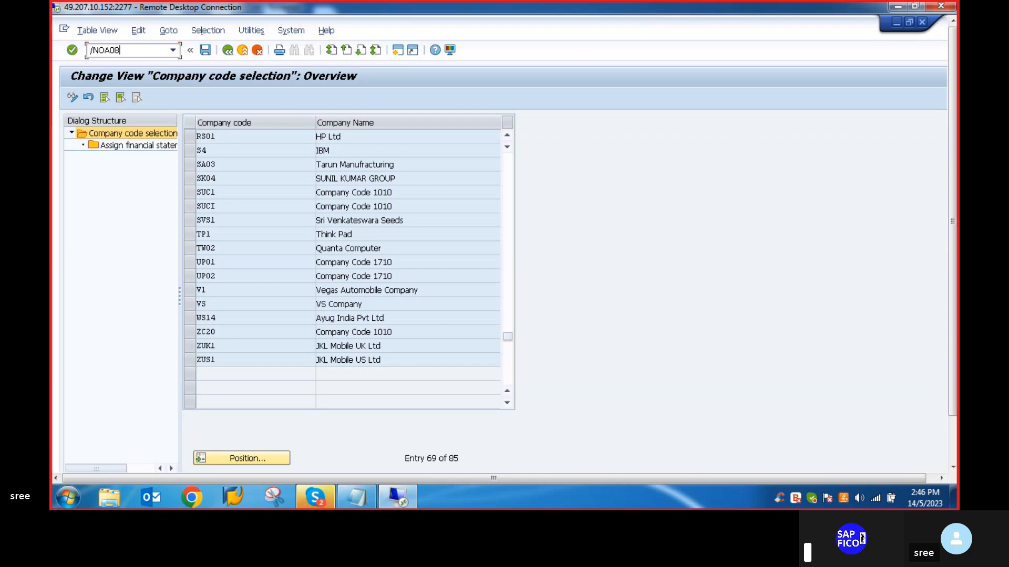
key(Return)
- Leave the country/region settings view and display the SAP Customizing Implementation Guide through transaction SPRO
double_click(104, 43)
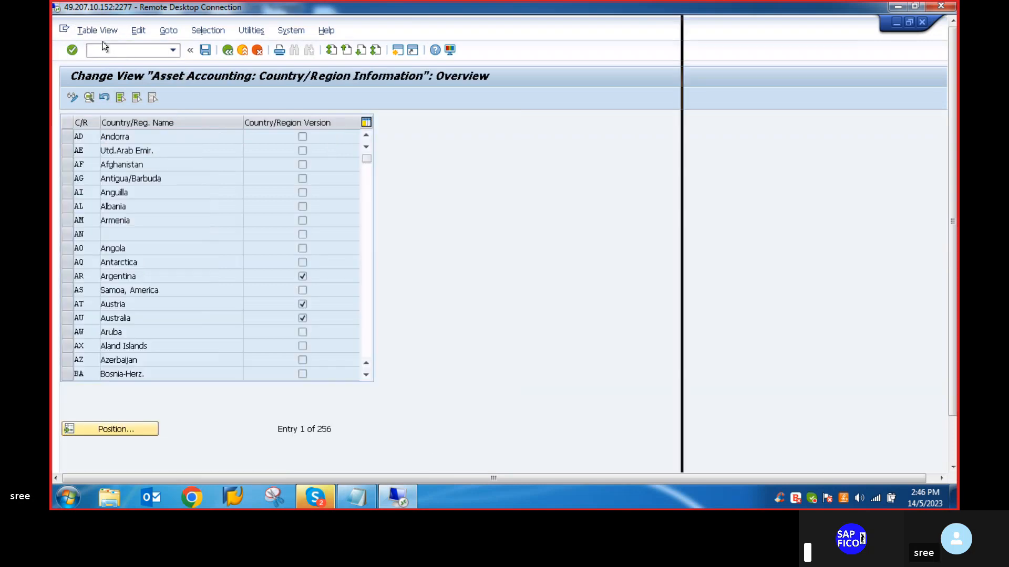
click(108, 48)
text(/N)
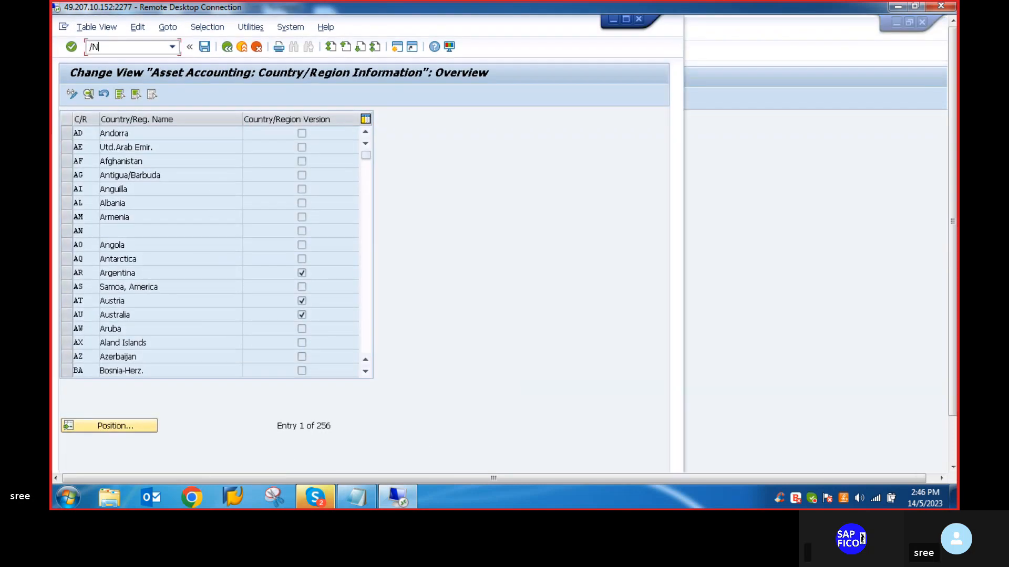
key(Return)
text(spro)
key(Return)
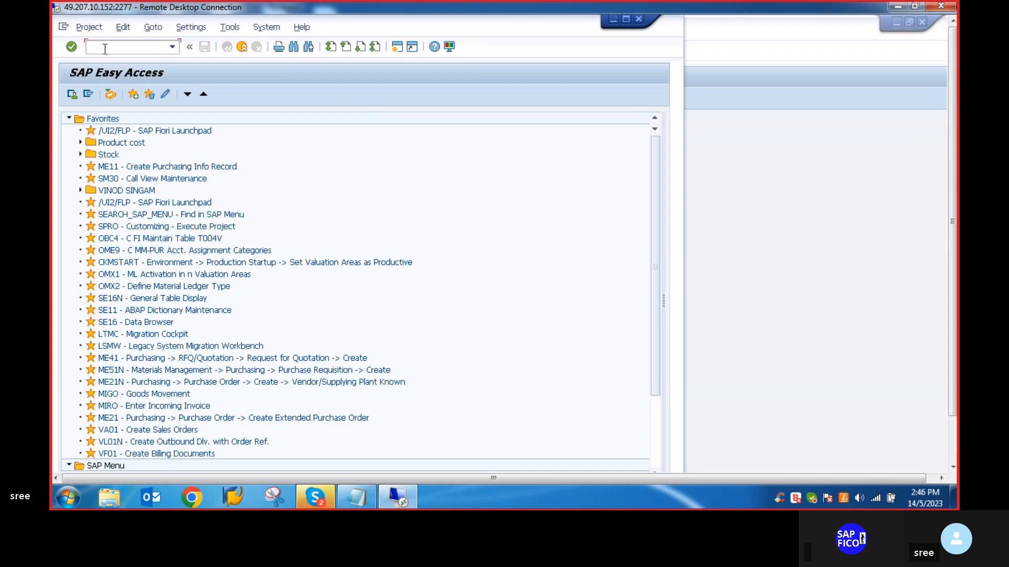
click(110, 95)
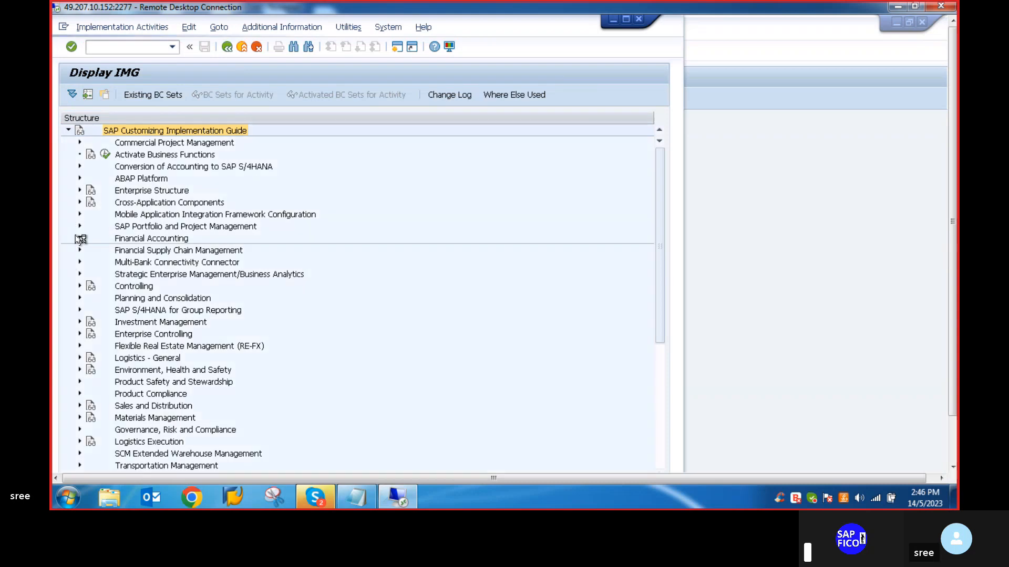
- Open the Assign Chart of Depreciation to Company Code activity in the Asset Accounting organizational structures of Financial Accounting
click(80, 239)
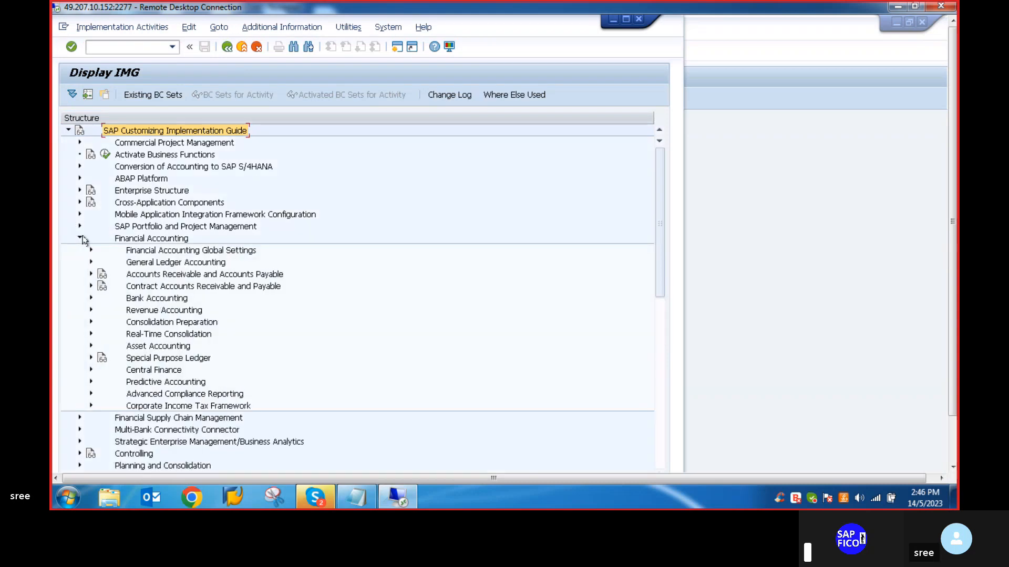
click(91, 346)
scroll(83, 345, down, 2)
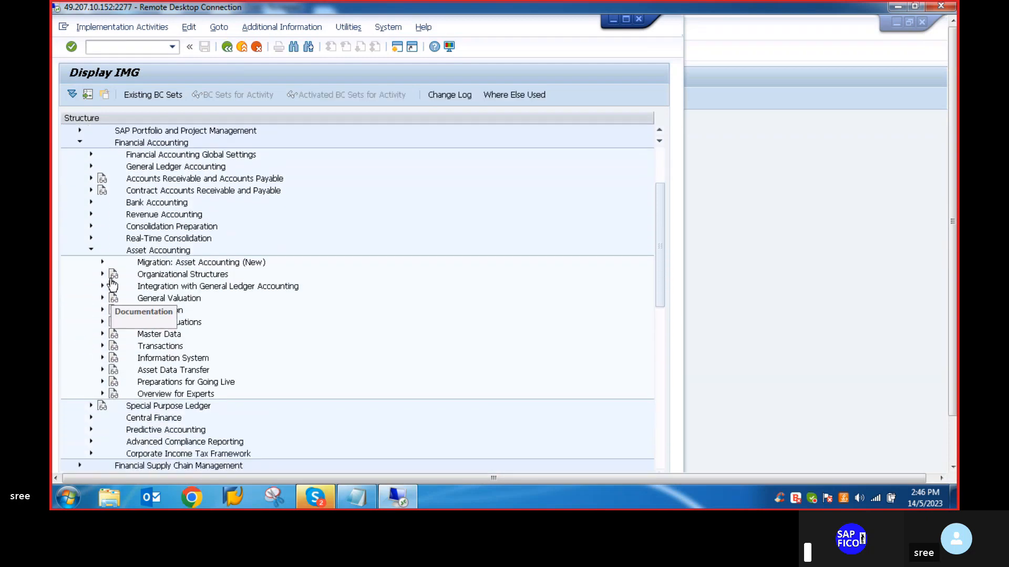
click(103, 274)
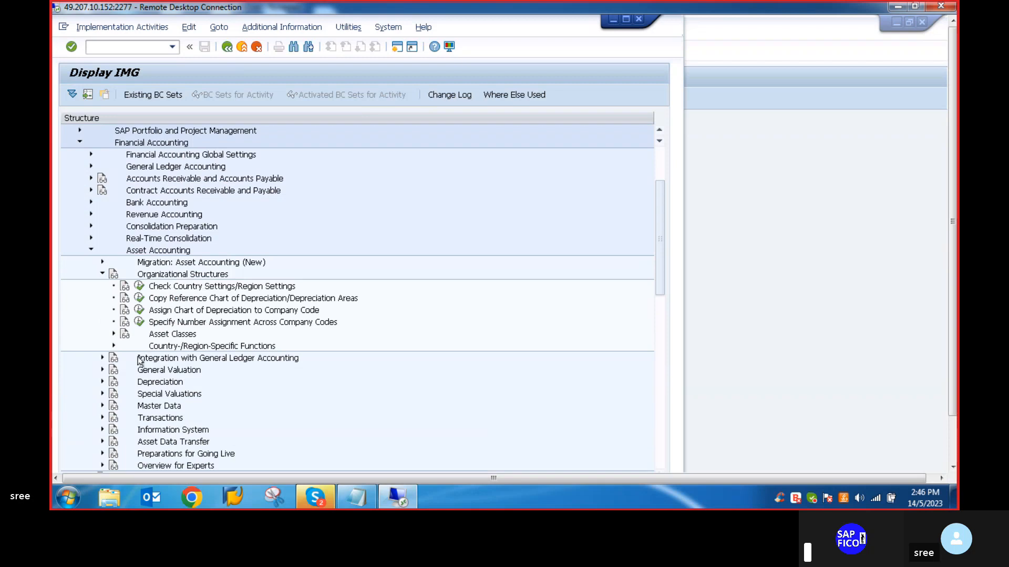
click(140, 311)
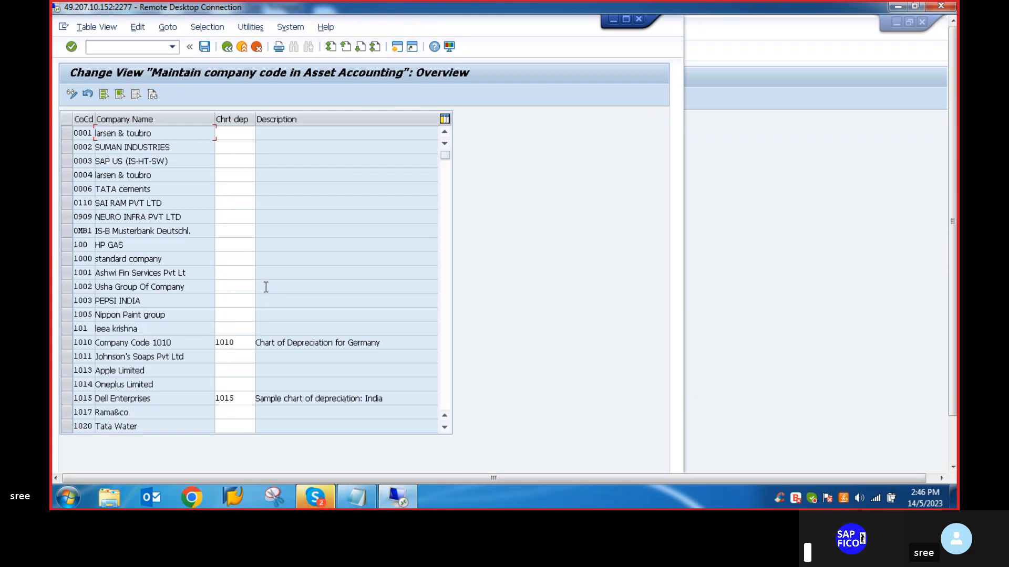
- Position the asset accounting company code list on company code VLVO
scroll(234, 252, down, 2)
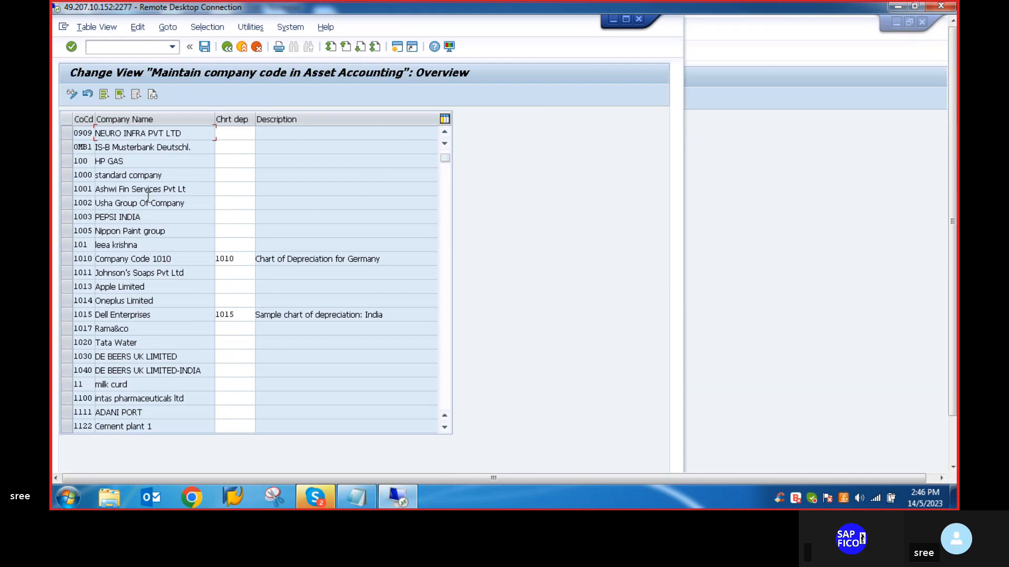
scroll(118, 207, up, 2)
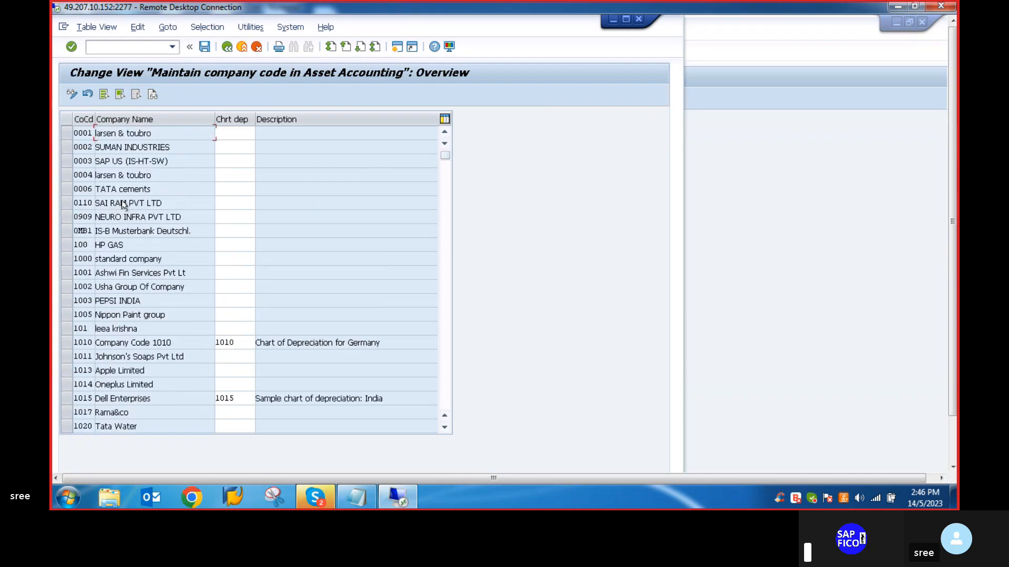
scroll(124, 200, down, 5)
drag(953, 275, 953, 327)
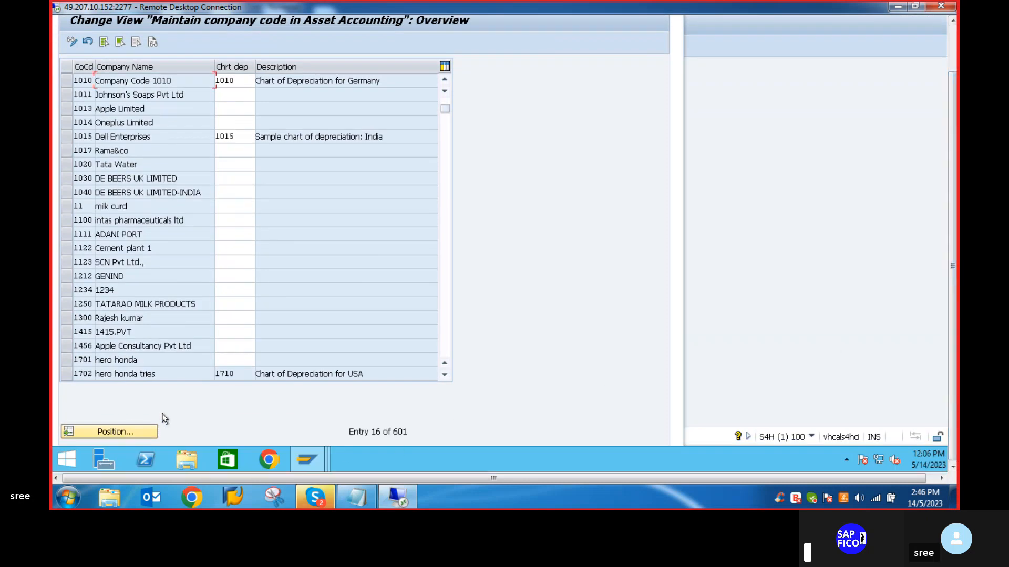
click(132, 431)
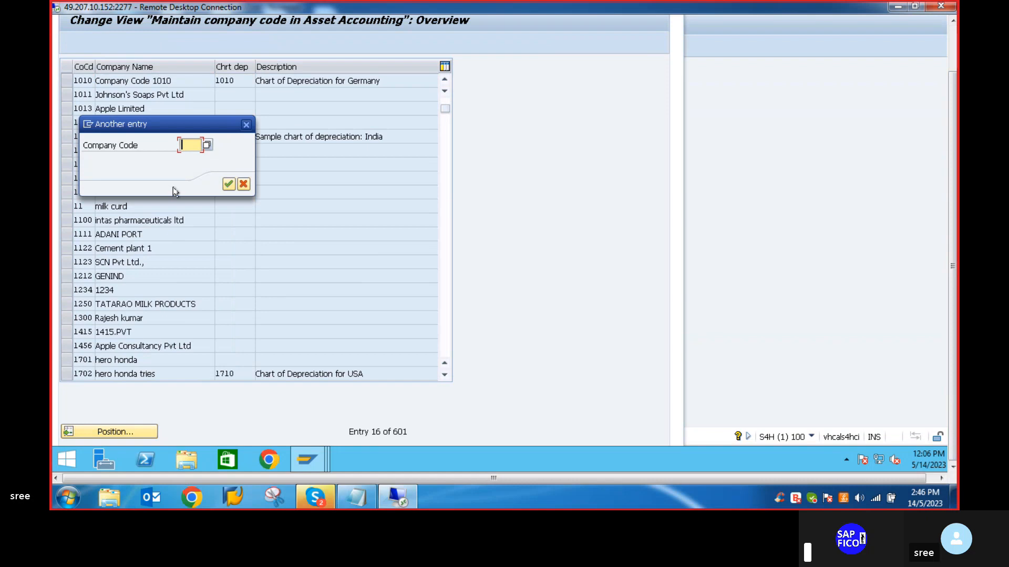
text(VLVO)
key(Return)
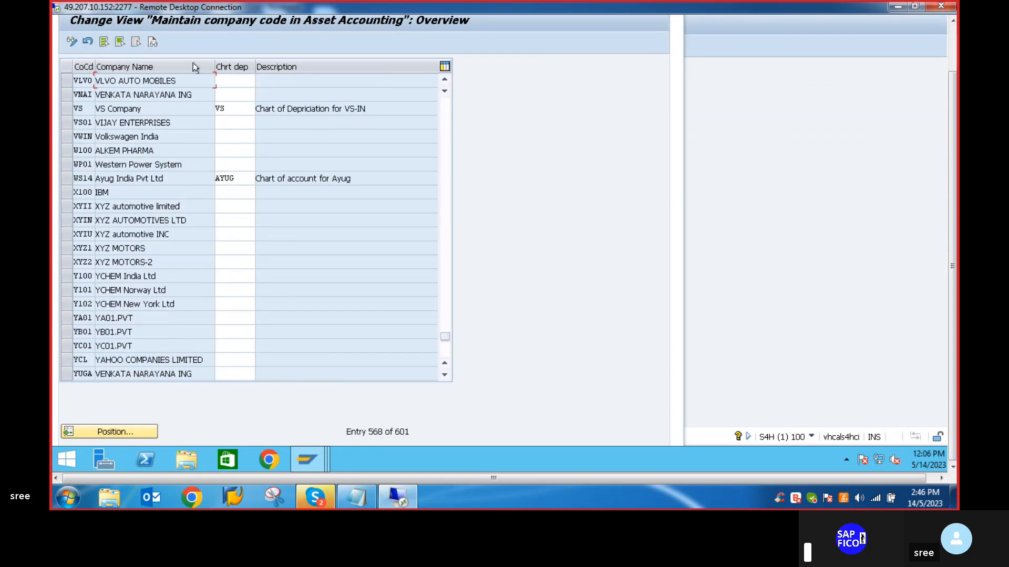
- Enter chart of depreciation VLVO for company code VLVO
click(229, 78)
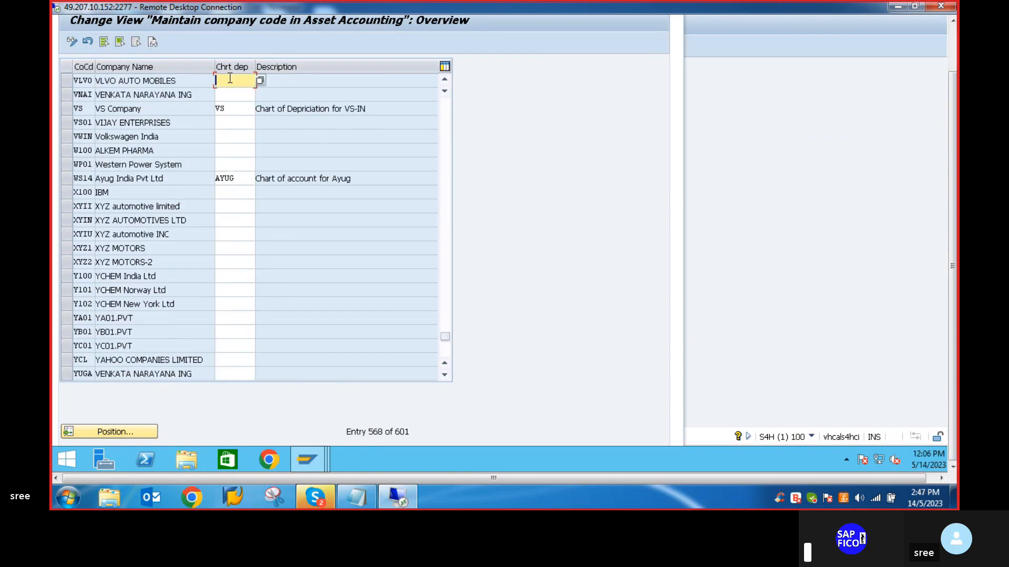
text(VLVO)
key(Return)
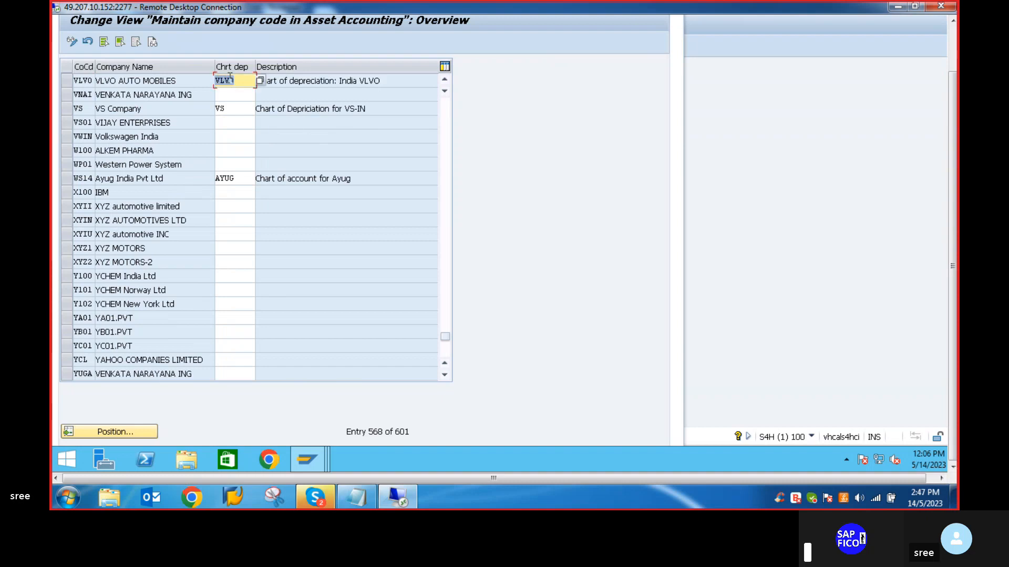
- Save the company code VLVO chart of depreciation assignment to customizing request S4HK906046 and maximize the session window
drag(952, 127, 944, 74)
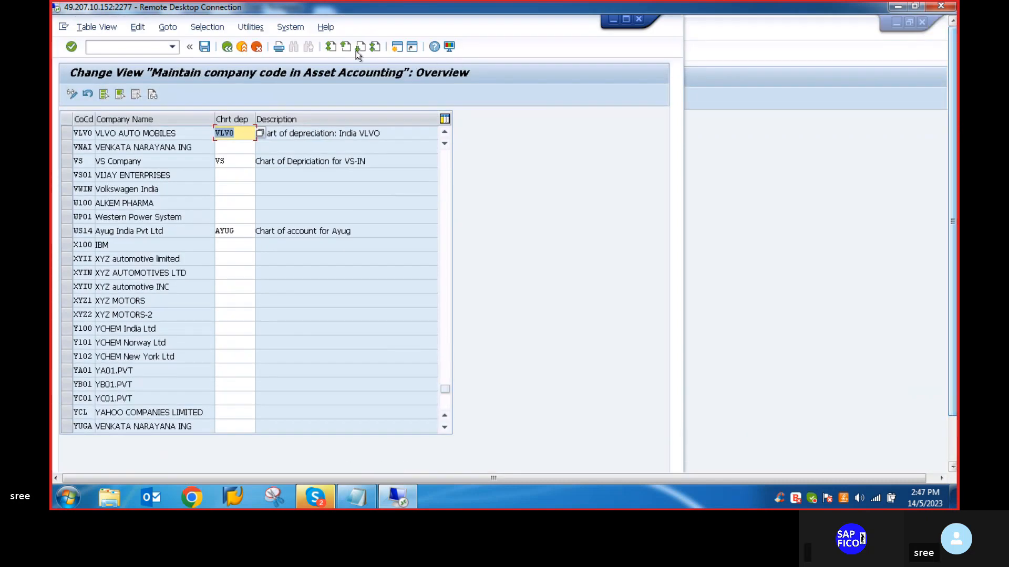
click(205, 47)
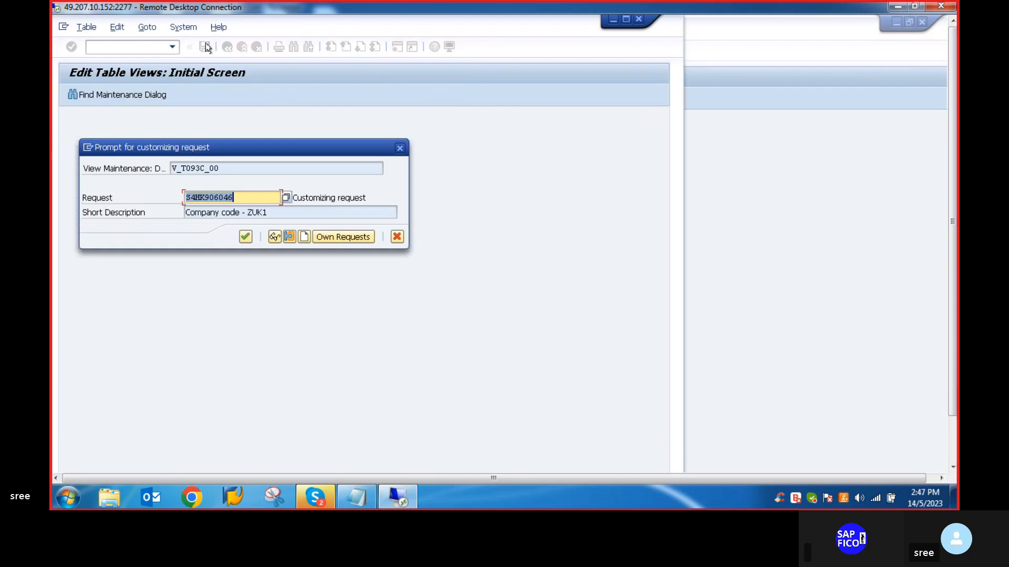
click(245, 236)
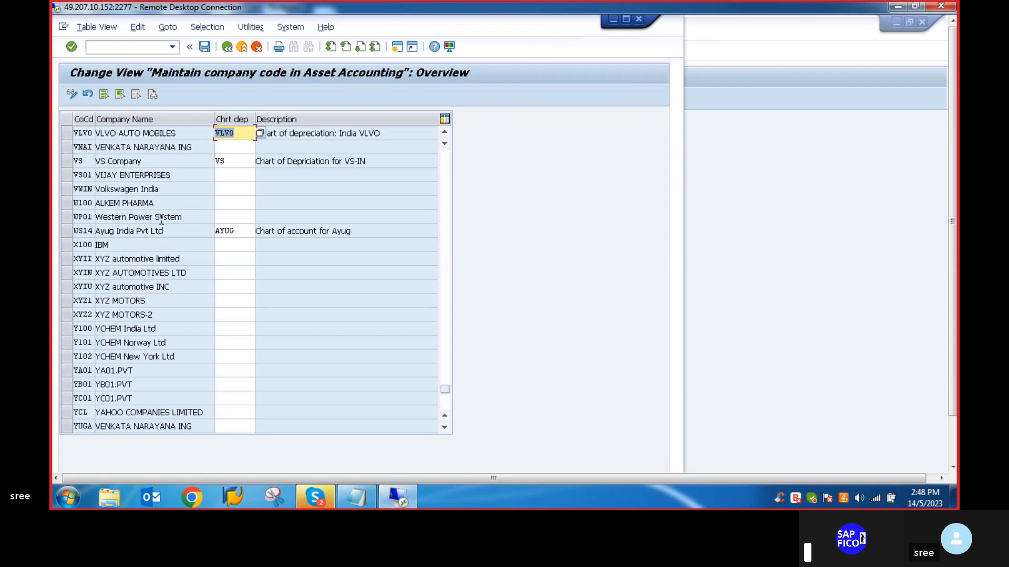
click(204, 47)
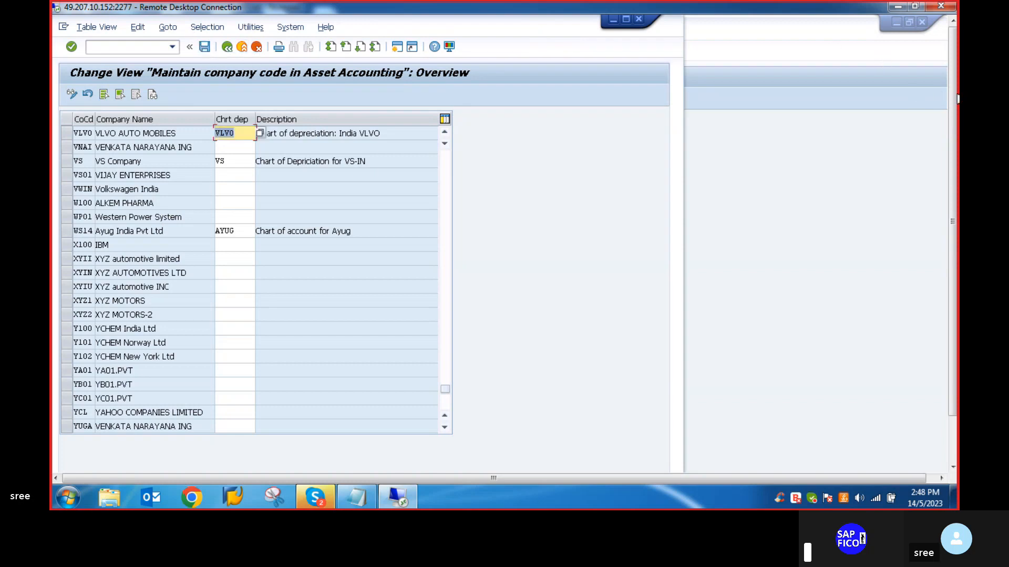
mouse_move(954, 99)
mouse_down()
mouse_move(954, 144)
mouse_move(953, 96)
mouse_up()
click(625, 20)
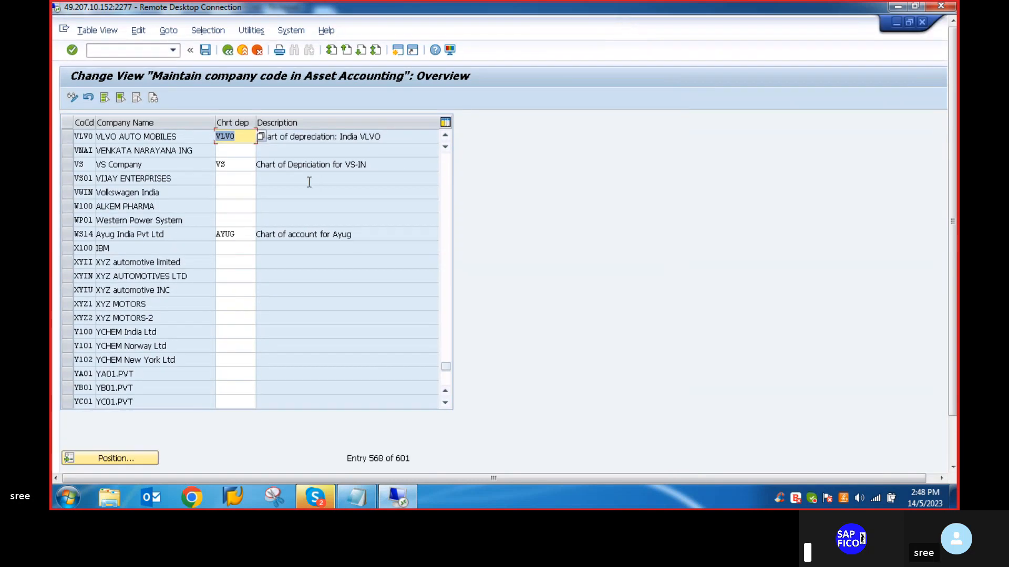
- Return to the SAP Easy Access screen and consult the asset accounting configuration checklist in Notepad for the next activity
click(99, 52)
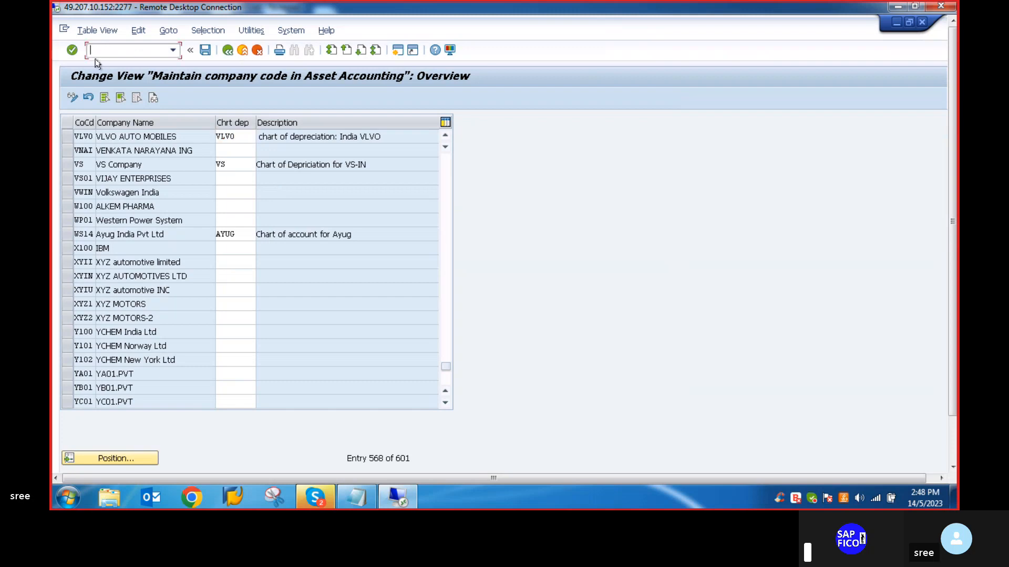
text(/N)
key(Return)
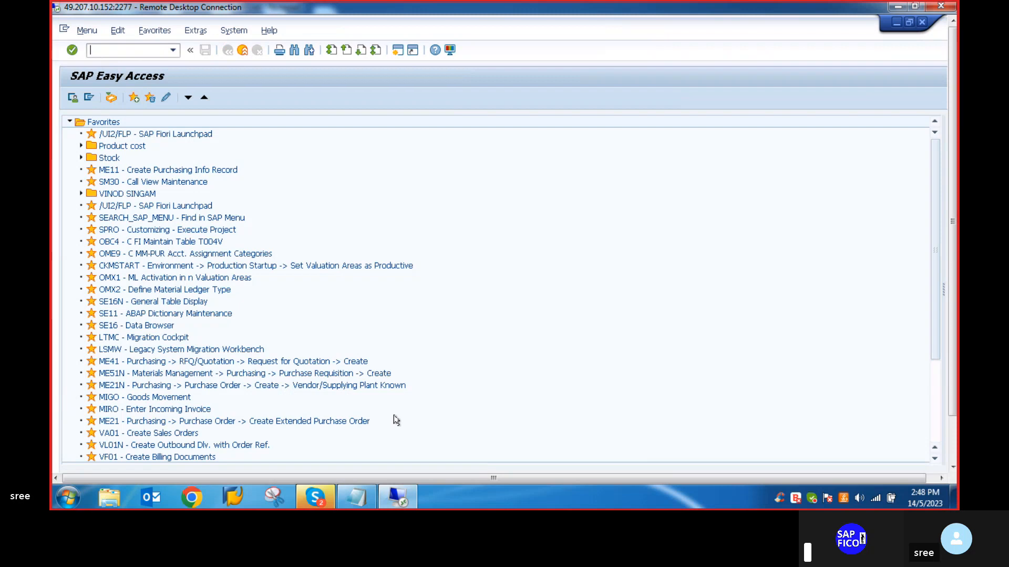
click(361, 499)
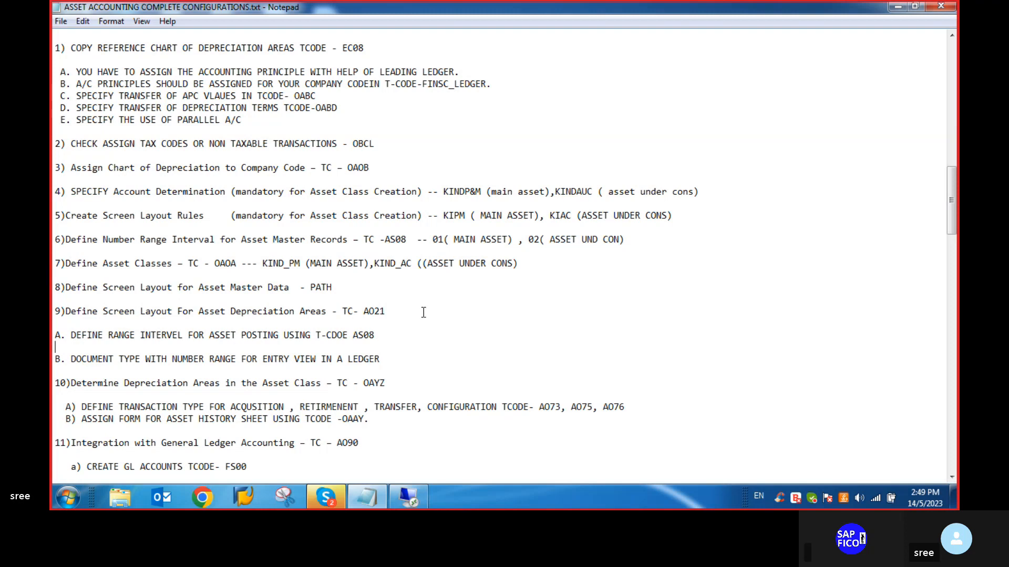
click(408, 497)
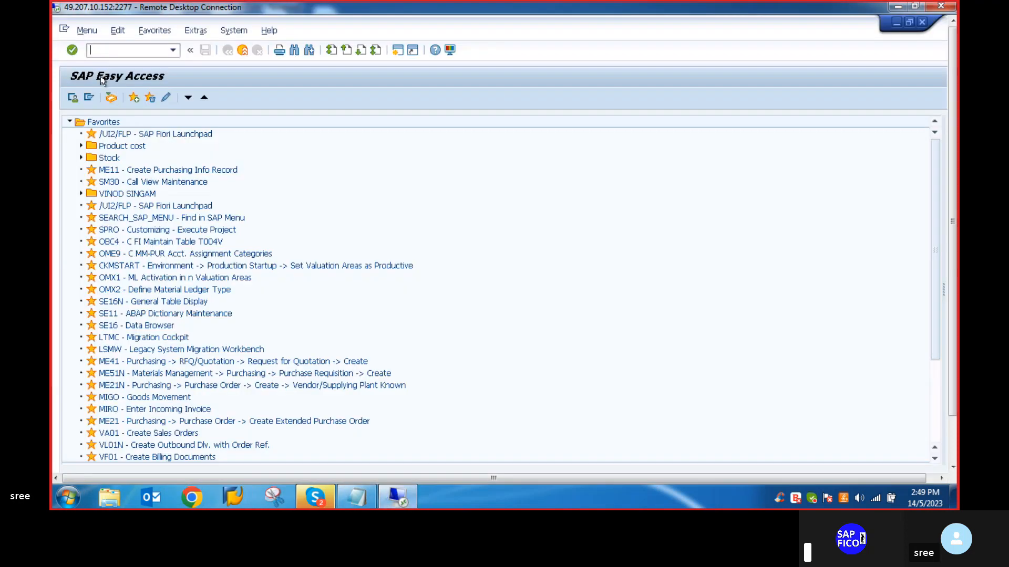
- Display the SAP Reference IMG through transaction SPRO
text(SPRO)
key(Return)
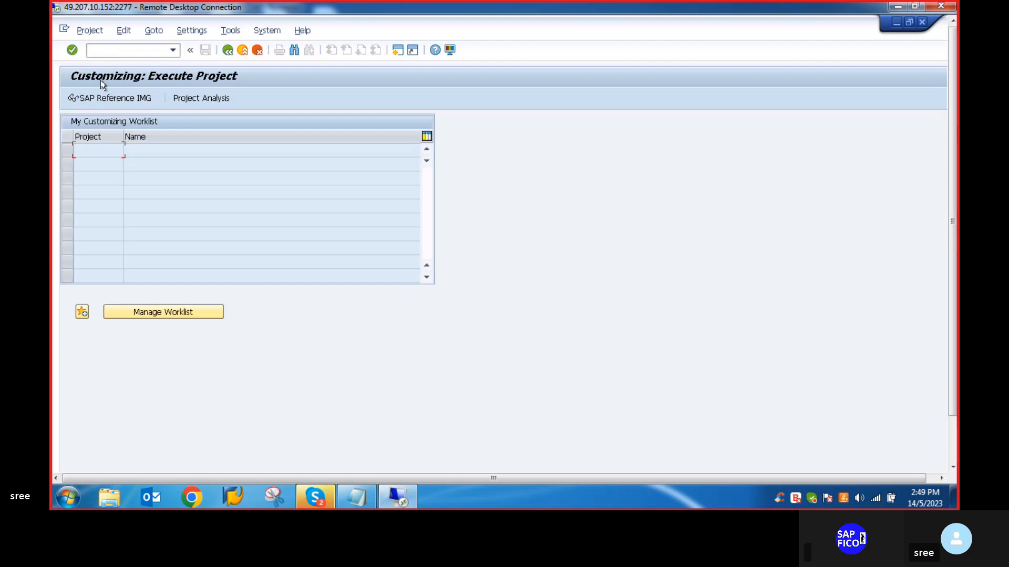
click(110, 98)
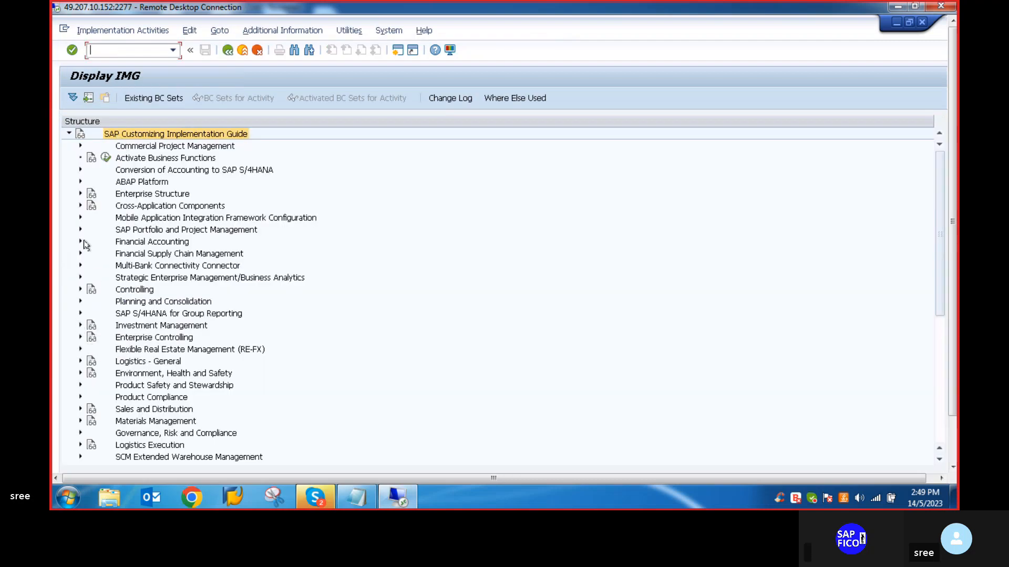
- Open the Specify Account Determination activity under Asset Classes in the Asset Accounting organizational structures of Financial Accounting
click(81, 242)
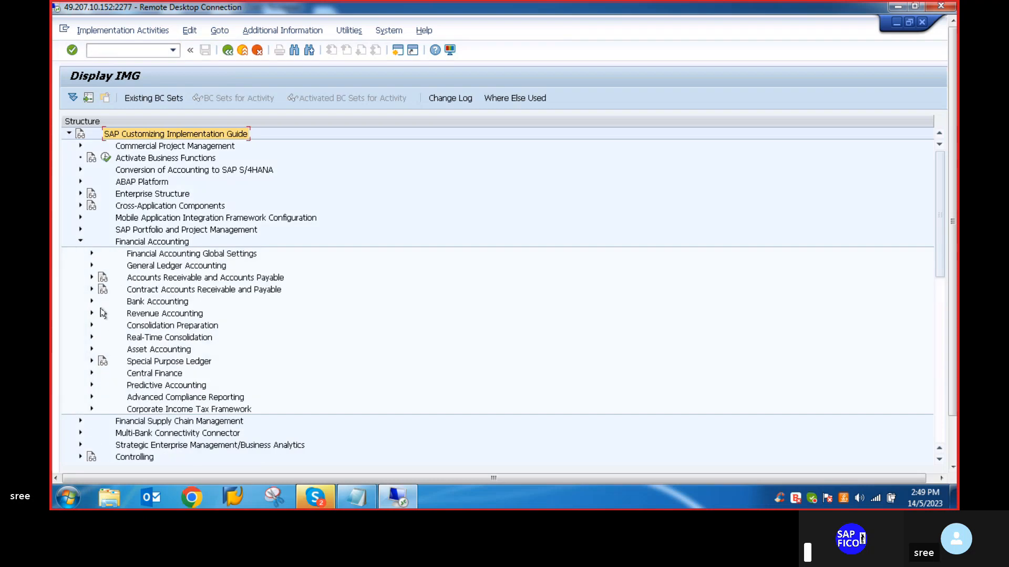
click(94, 349)
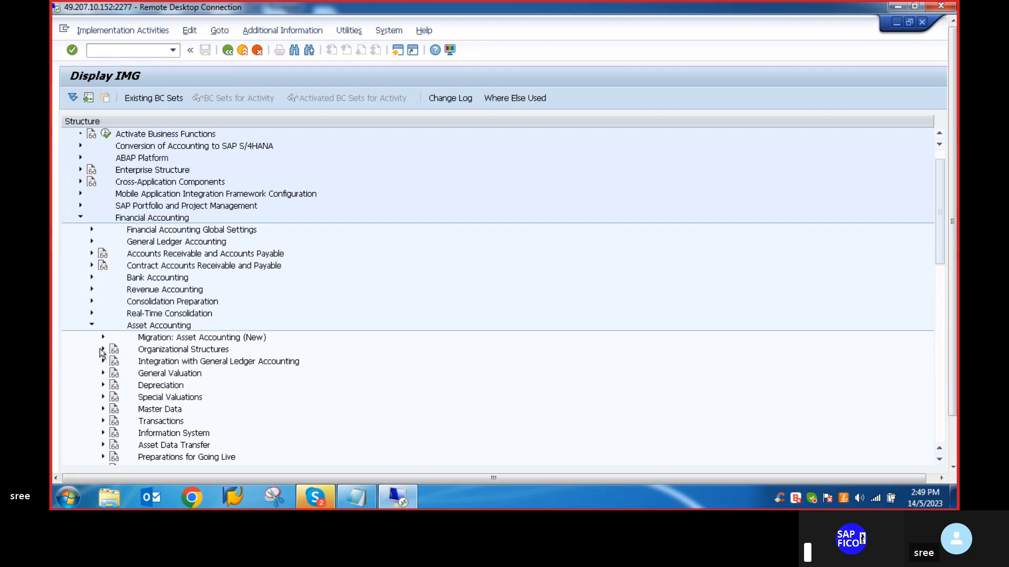
click(102, 349)
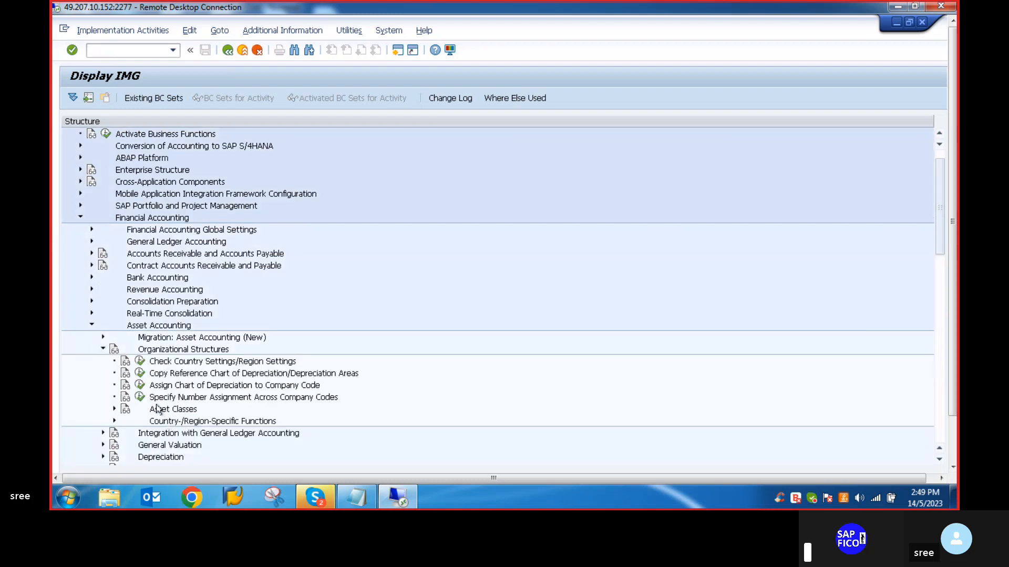
click(114, 409)
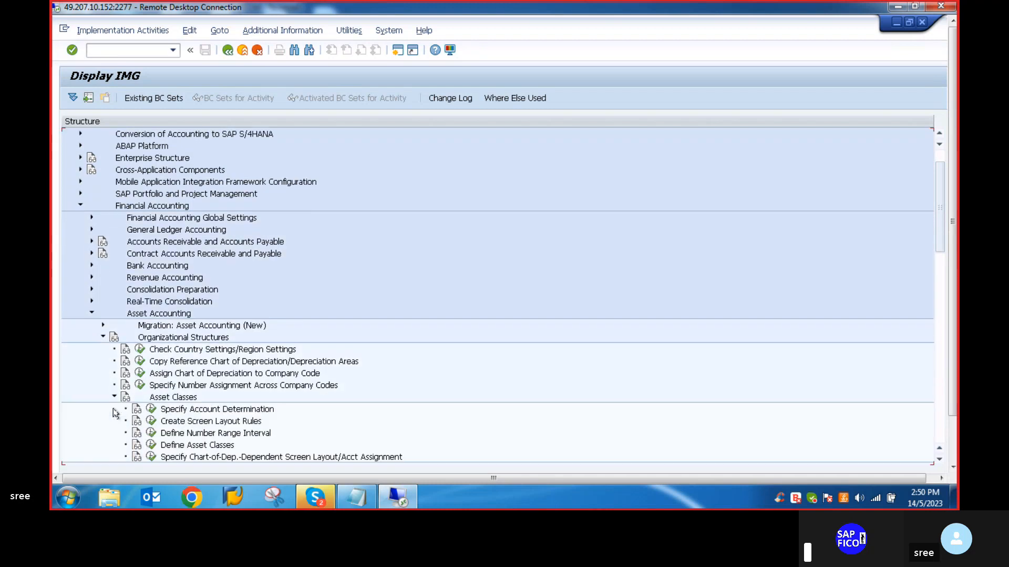
click(150, 411)
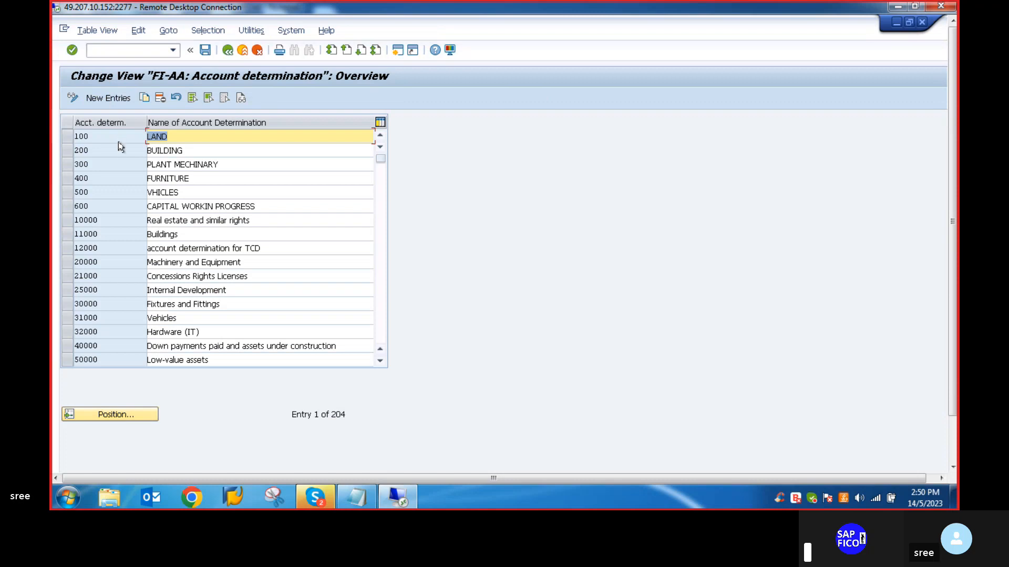
- Add a new account determination VLVO_MAN with the name A/C DETER FOR MAIN ASSET
click(108, 98)
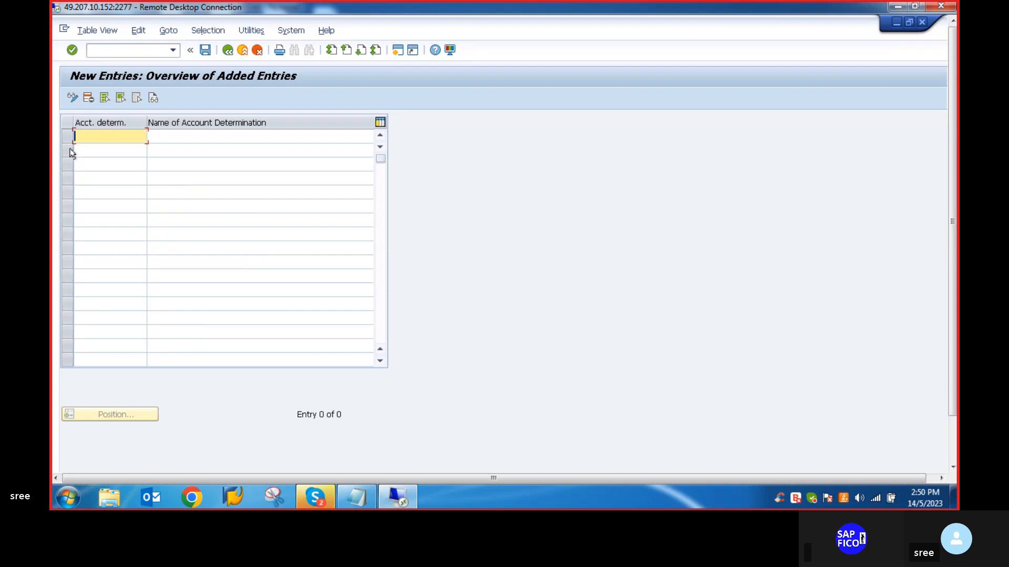
text(VLV)
text(0)
text(_P)
text(&)
key(BackSpace)
key(BackSpace)
text(MAI)
key(BackSpace)
key(BackSpace)
text(AM)
click(161, 137)
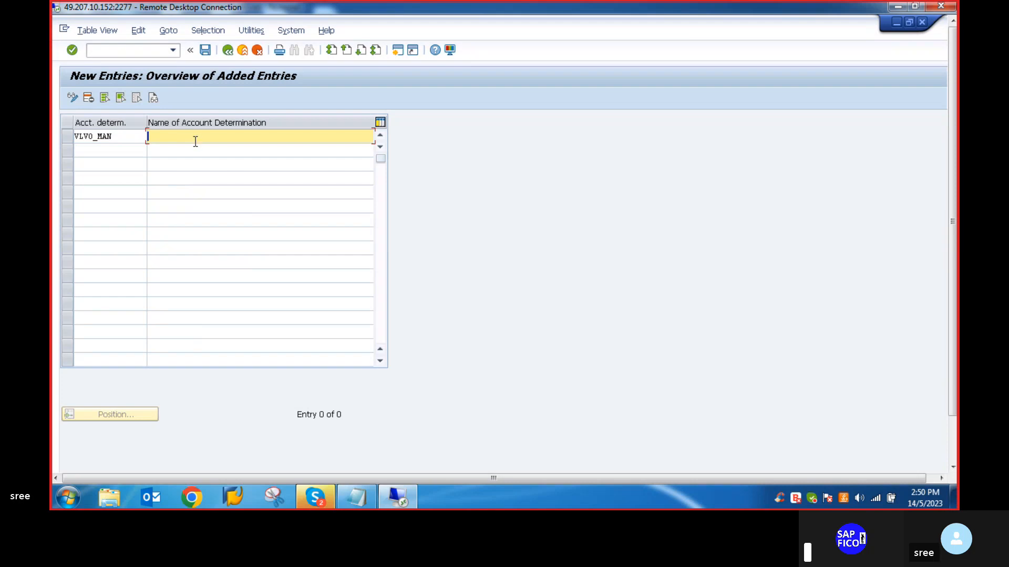
text(A/C DETER FOR MAIN ASSET)
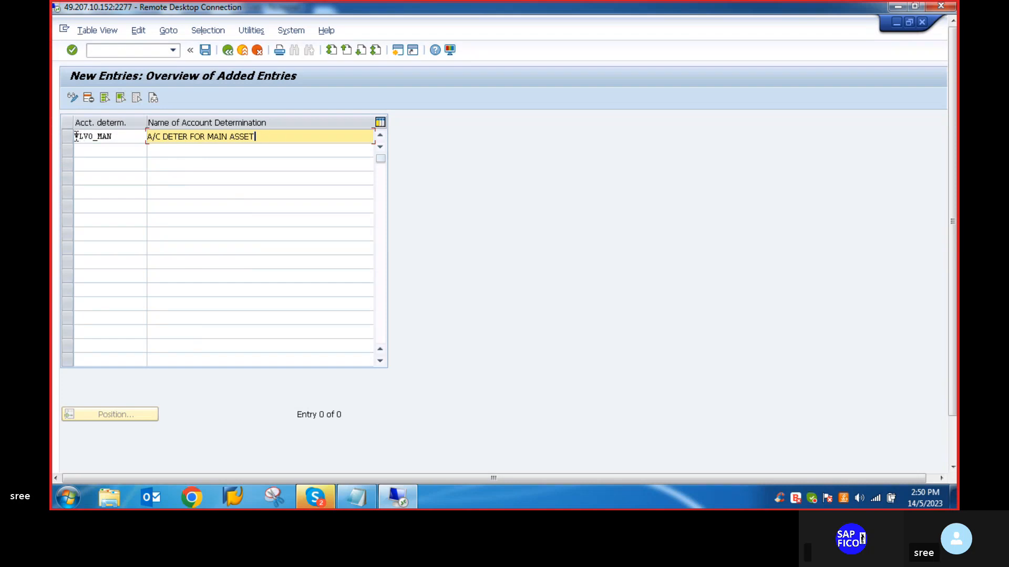
- Save account determination VLVO_MAN to customizing request S4HK906046 and return to the Implementation Guide
drag(77, 137, 125, 138)
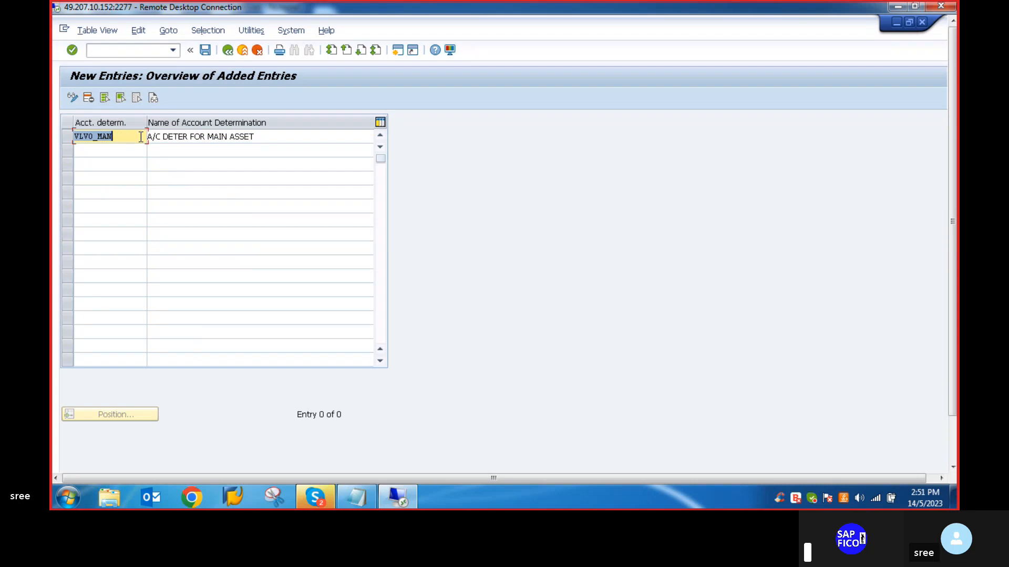
click(141, 137)
click(205, 50)
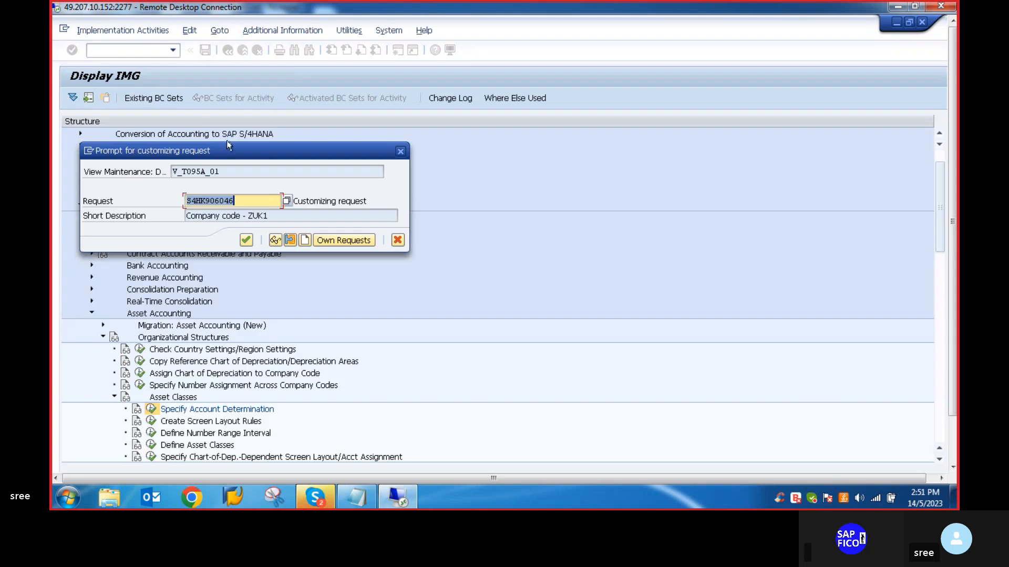
click(245, 240)
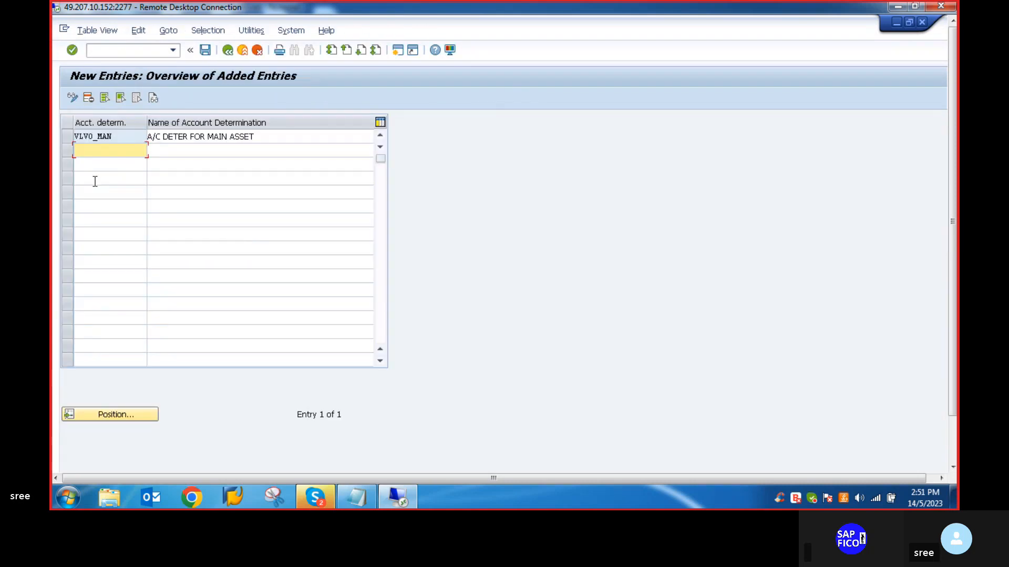
mouse_move(954, 200)
mouse_down()
mouse_move(954, 252)
mouse_move(953, 218)
mouse_up()
click(227, 50)
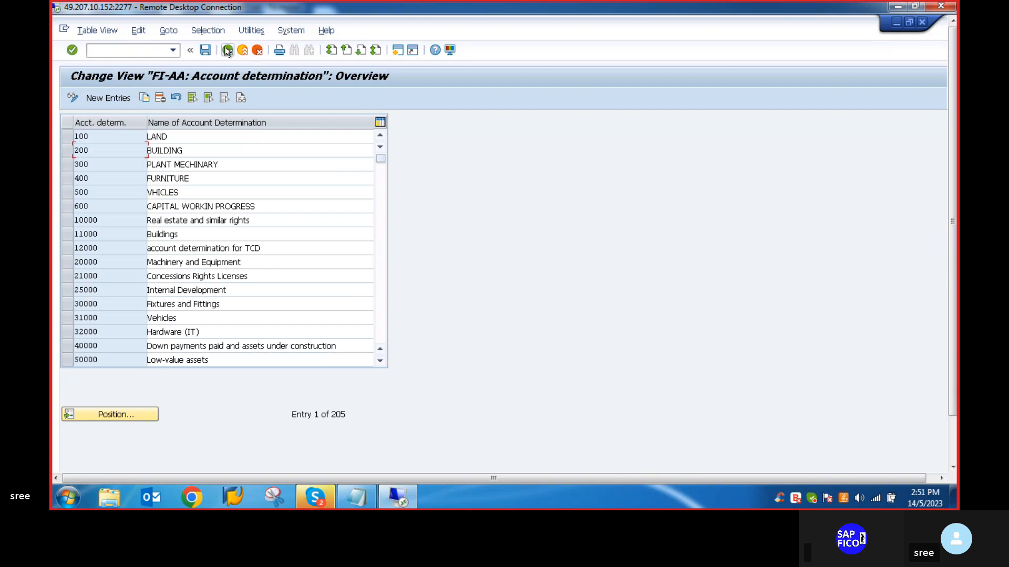
click(228, 51)
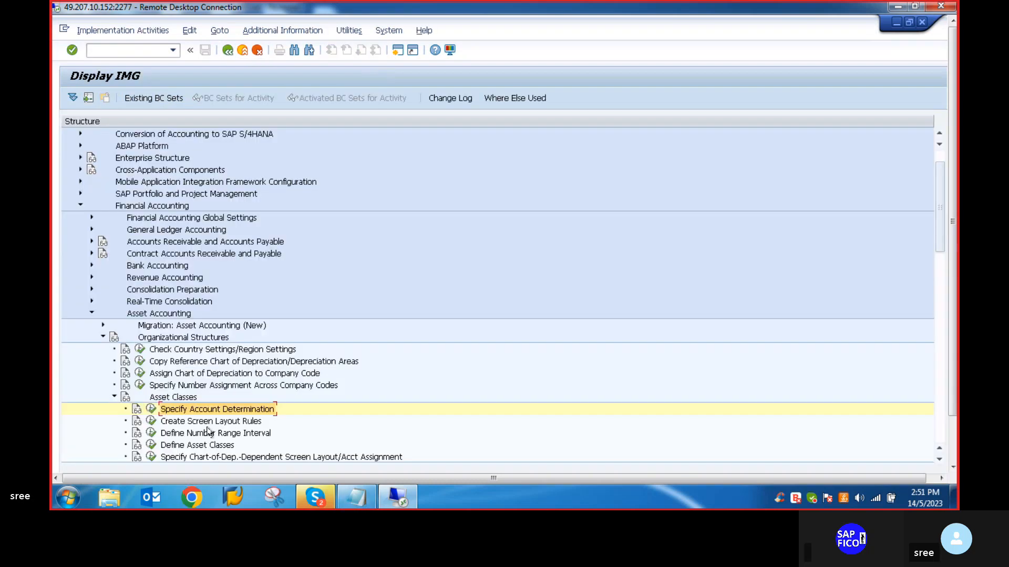
- Reopen the Specify Account Determination activity and enter VLVO_AUC as a new account determination
click(152, 410)
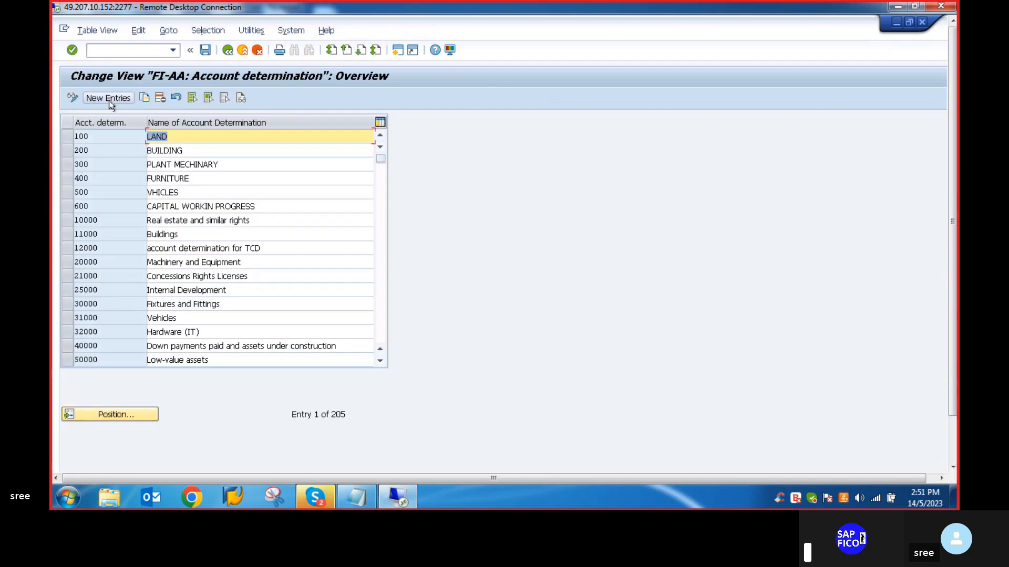
click(109, 100)
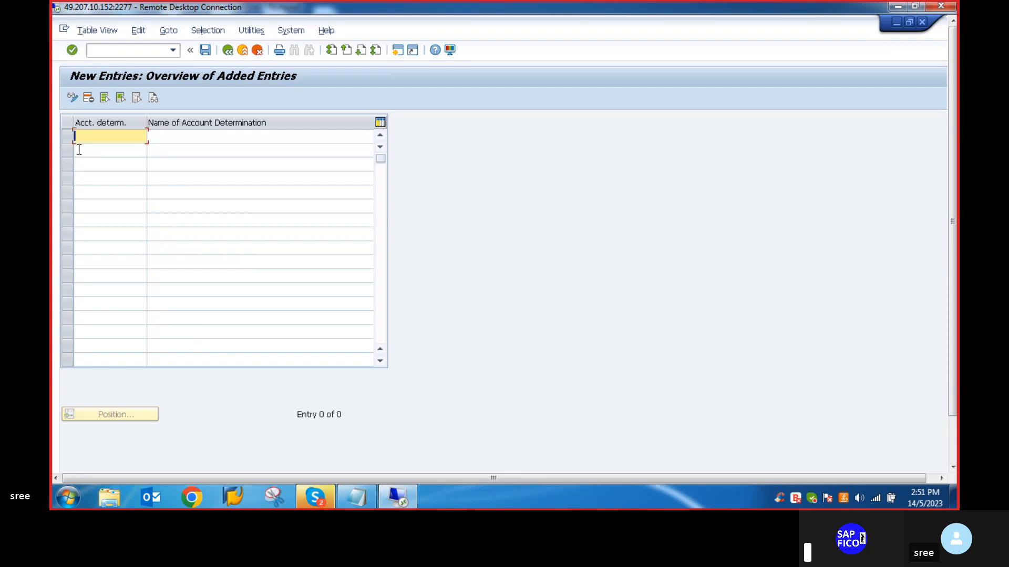
text(VLVO_MAN)
key(BackSpace)
key(BackSpace)
key(BackSpace)
text(AUC)
click(179, 138)
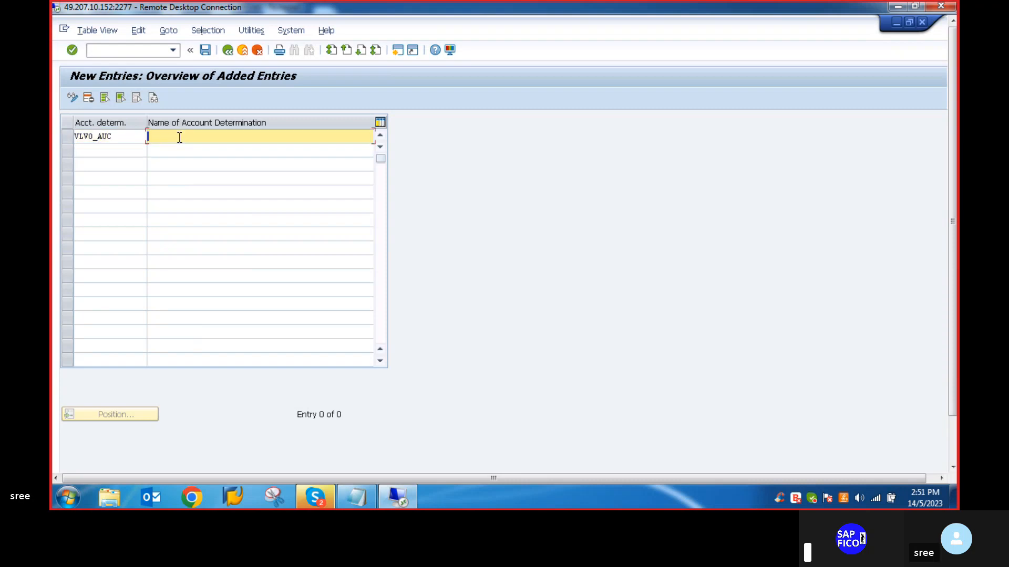
text(A)
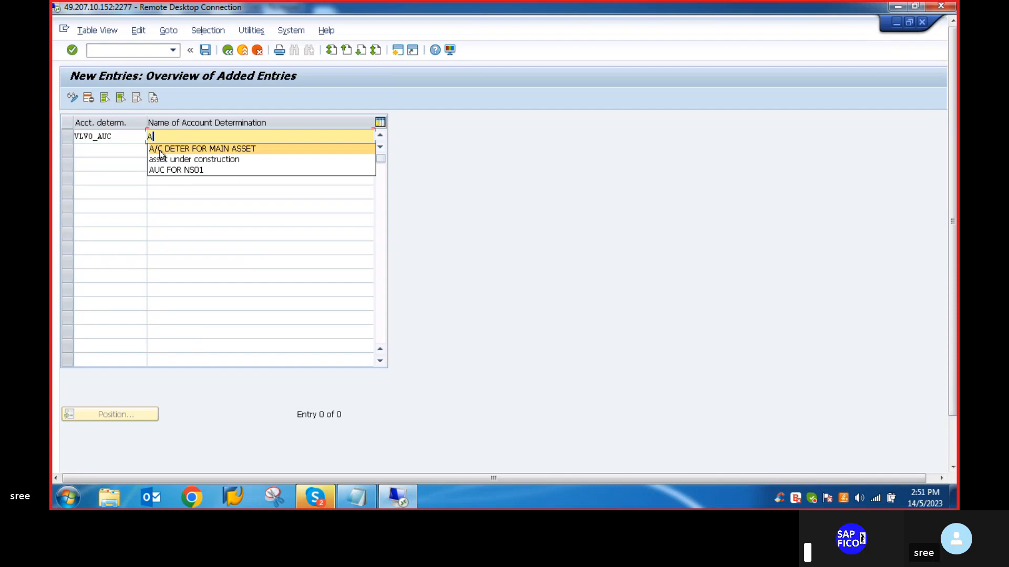
click(160, 151)
key(BackSpace)
key(BackSpace)
key(BackSpace)
key(BackSpace)
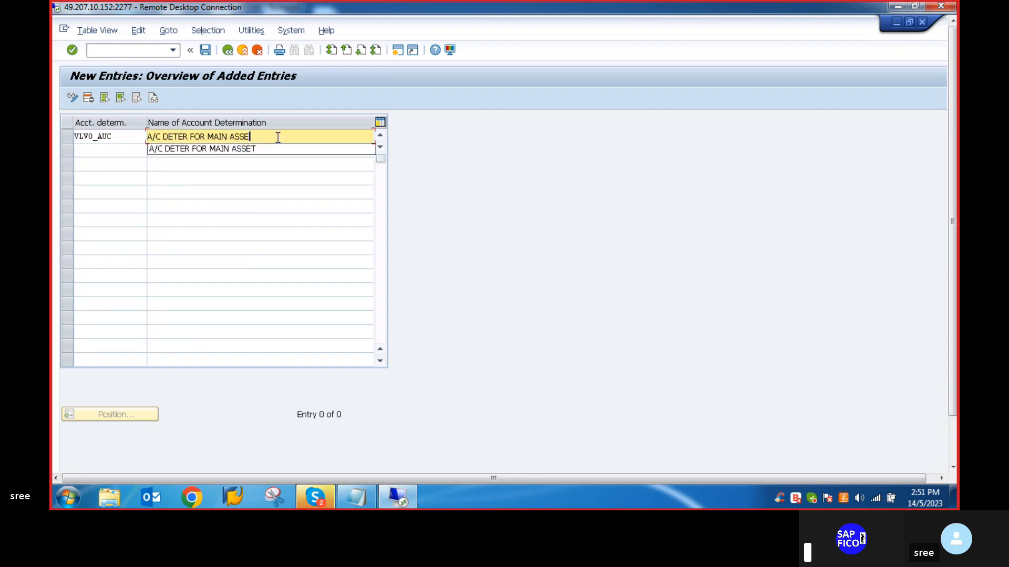
key(BackSpace)
key(BackSpace)
key(BackSpace)
key(BackSpace)
text(A)
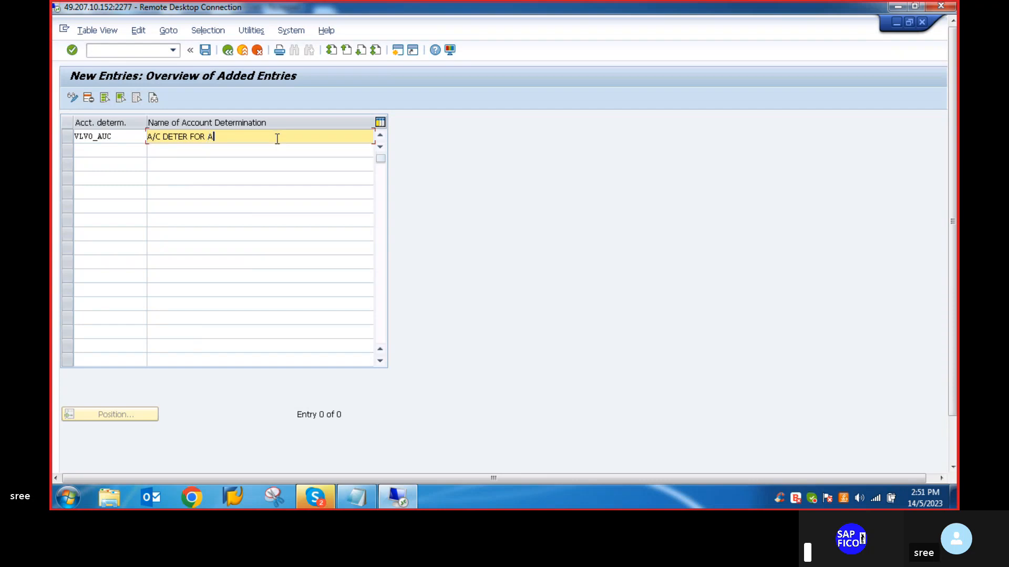
key(BackSpace)
key(BackSpace)
key(BackSpace)
key(BackSpace)
key(BackSpace)
key(BackSpace)
key(BackSpace)
key(BackSpace)
key(BackSpace)
key(BackSpace)
key(BackSpace)
key(BackSpace)
key(BackSpace)
key(BackSpace)
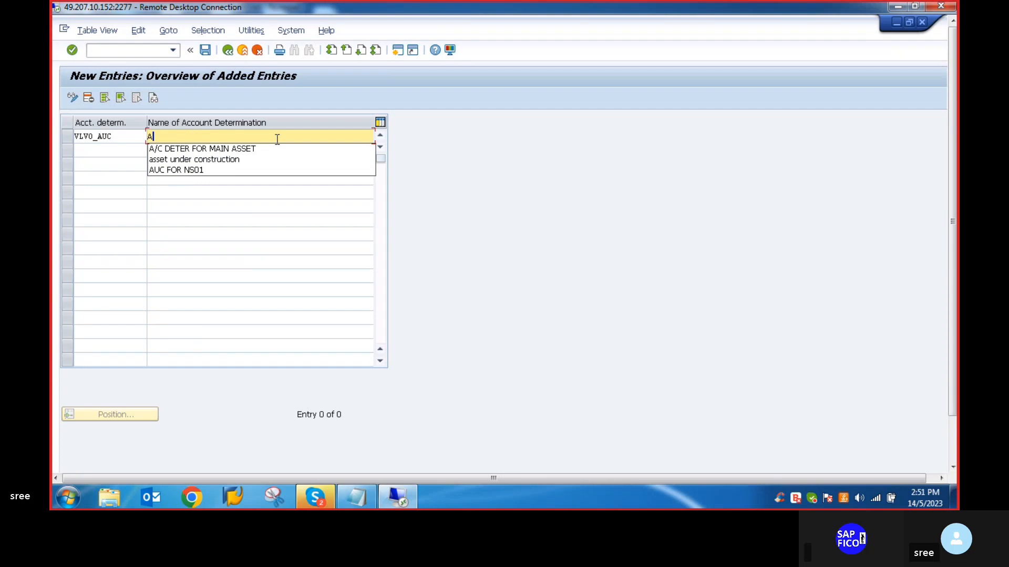
- Name account determination VLVO_AUC as AUC FOR VLVO and save it to customizing request S4HK906046
text(UC FOR VLVO)
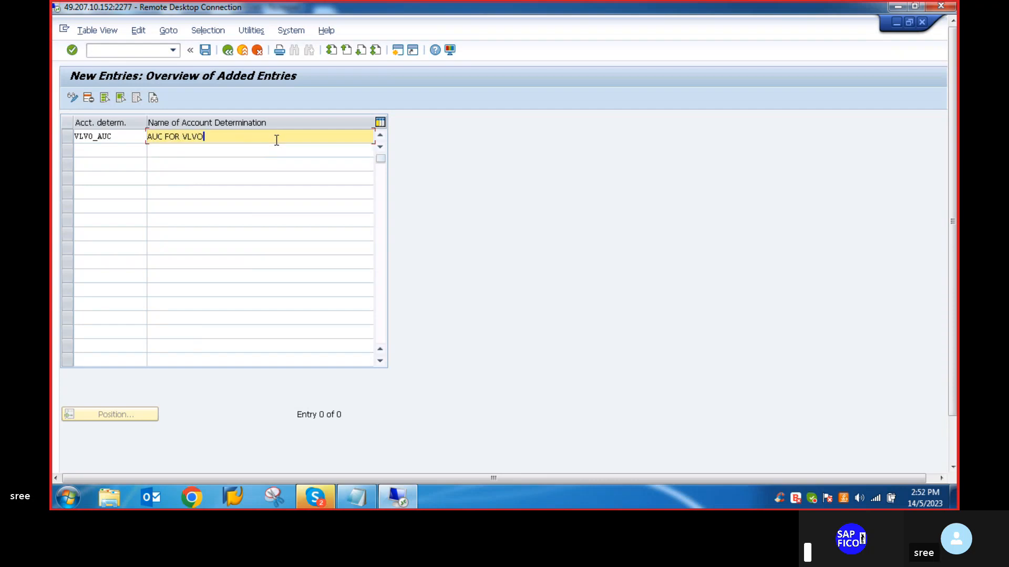
key(Return)
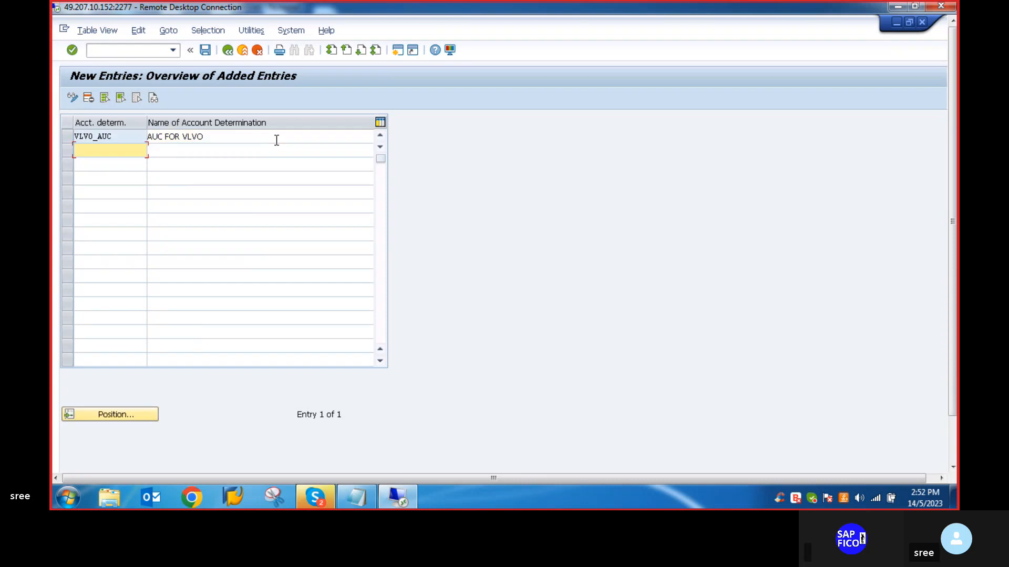
click(204, 51)
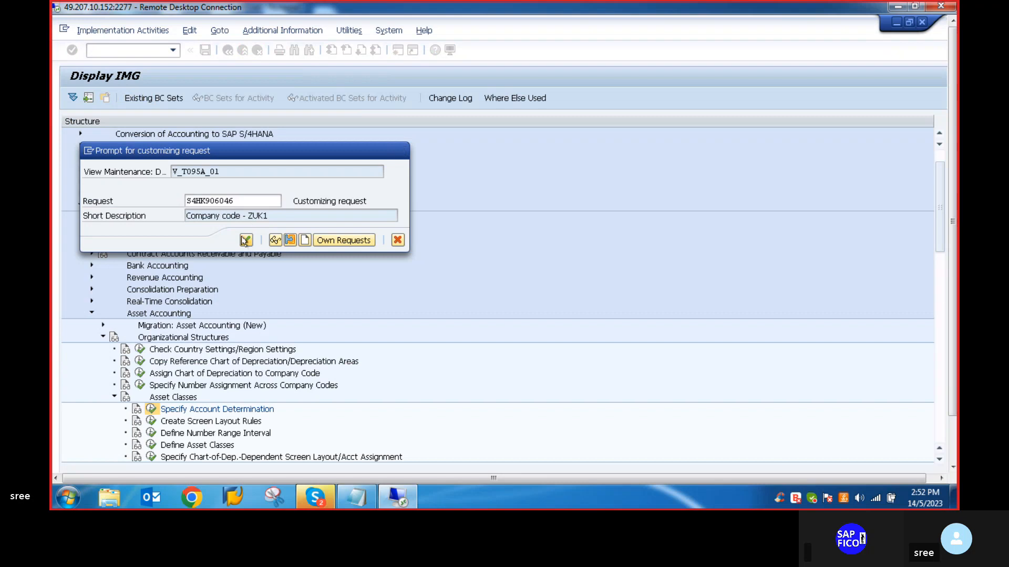
click(245, 240)
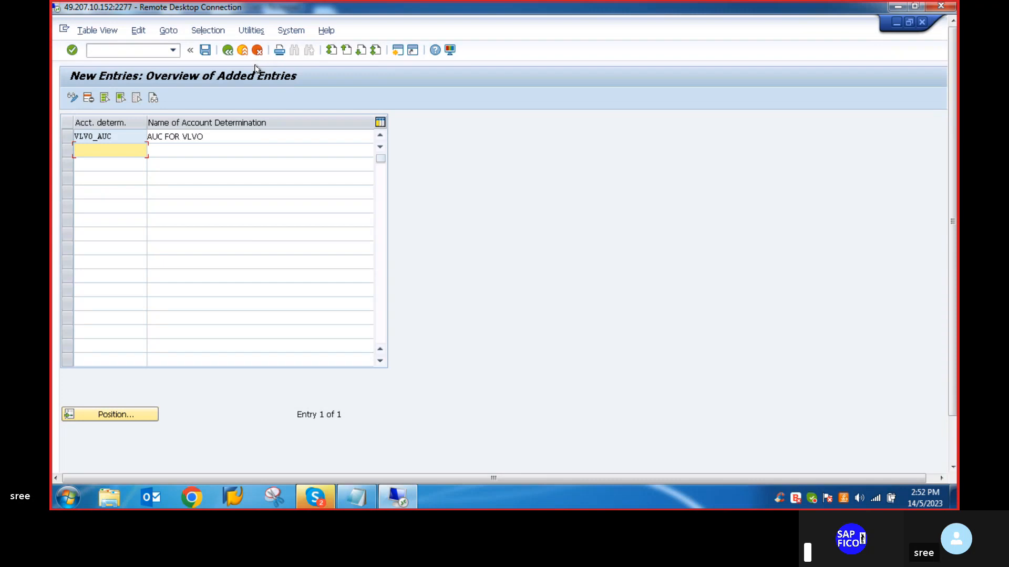
- Switch to the Notepad checklist and replace the main asset account determination KINDP&M in item 4 with VLV0_MAN
click(361, 503)
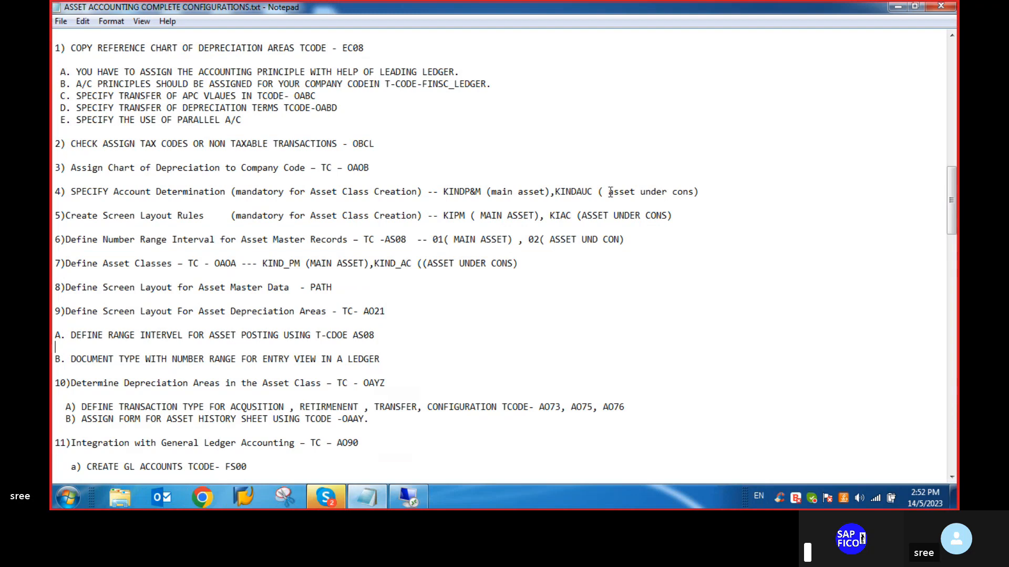
click(480, 194)
key(BackSpace)
key(BackSpace)
key(BackSpace)
key(BackSpace)
key(BackSpace)
key(BackSpace)
key(BackSpace)
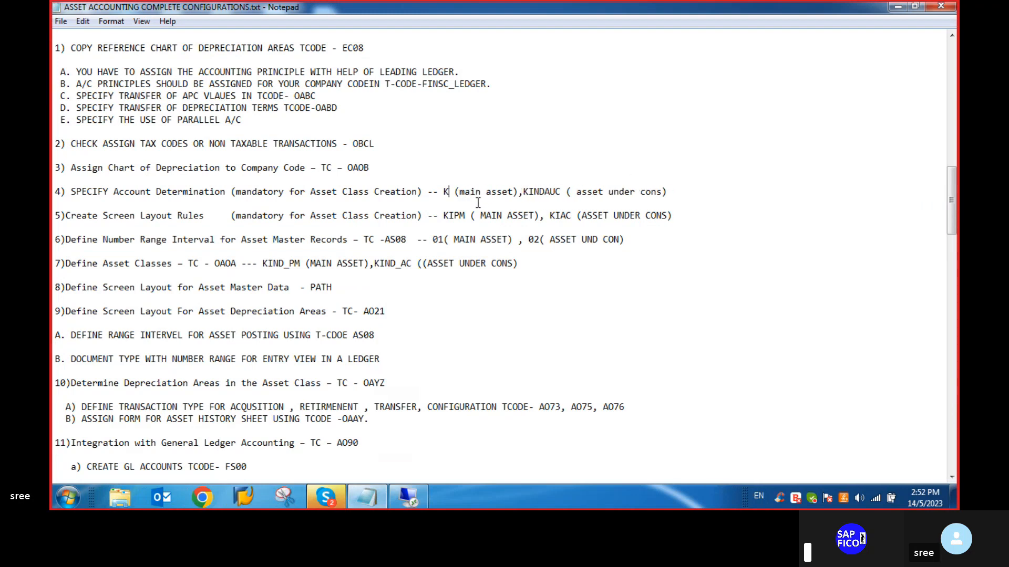
text(VLV0)
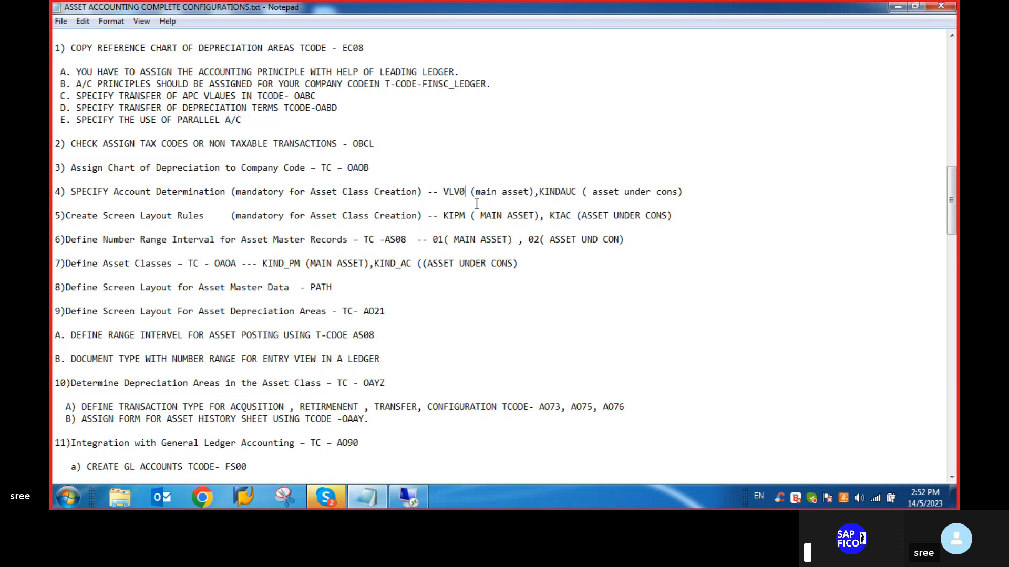
text(_)
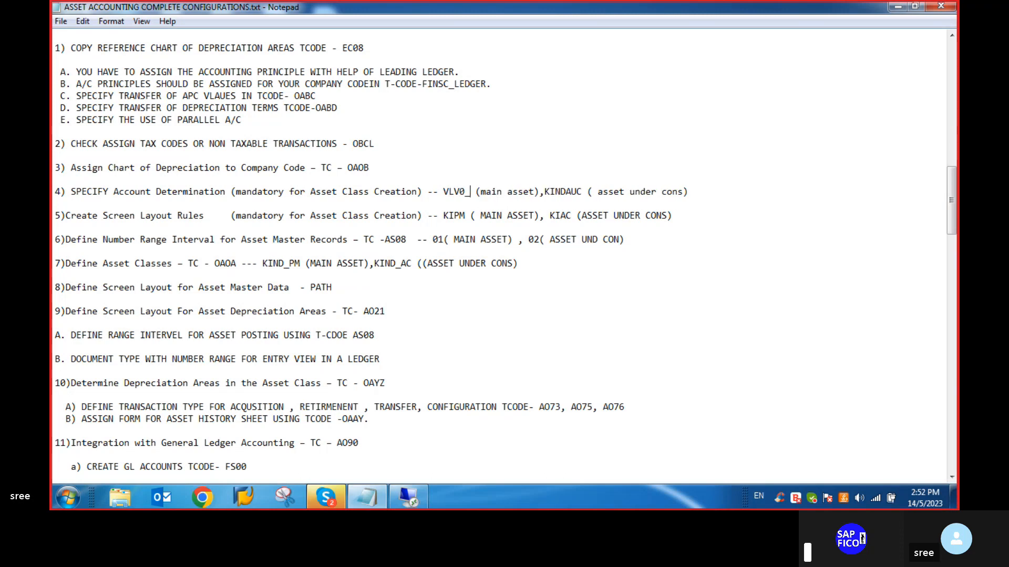
text(NAN)
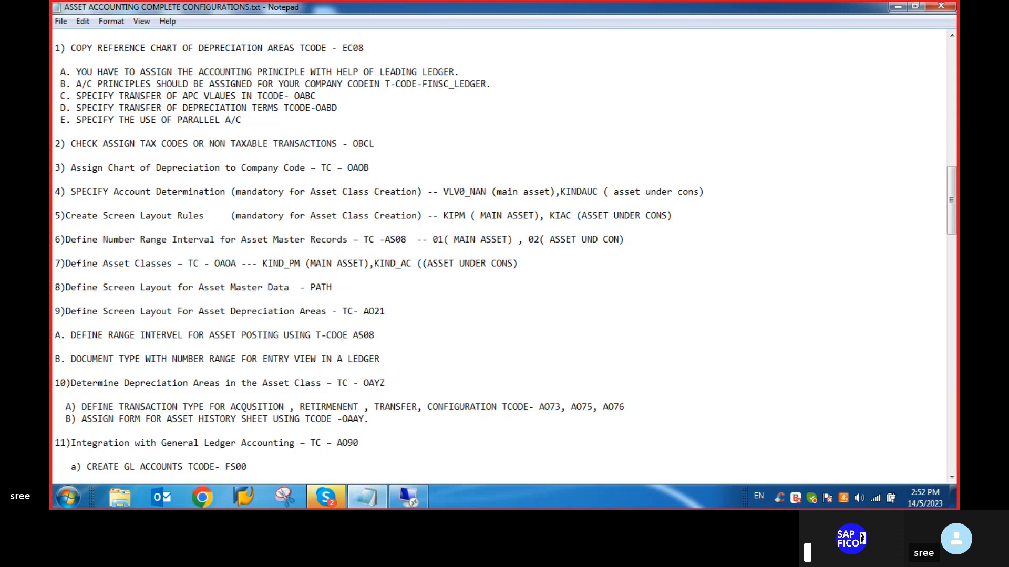
key(BackSpace)
key(BackSpace)
key(BackSpace)
text(MAN)
- Replace the asset under construction account determination KINDAUC in checklist item 4 with VLV0_AUC
click(602, 192)
key(BackSpace)
key(BackSpace)
key(BackSpace)
key(BackSpace)
key(BackSpace)
key(BackSpace)
key(BackSpace)
key(BackSpace)
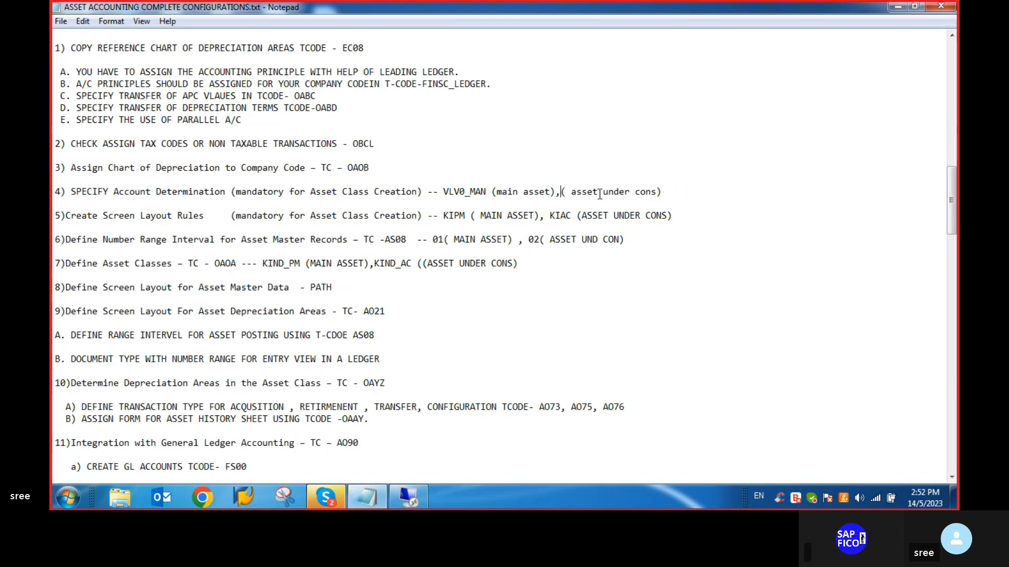
text(VLV0)
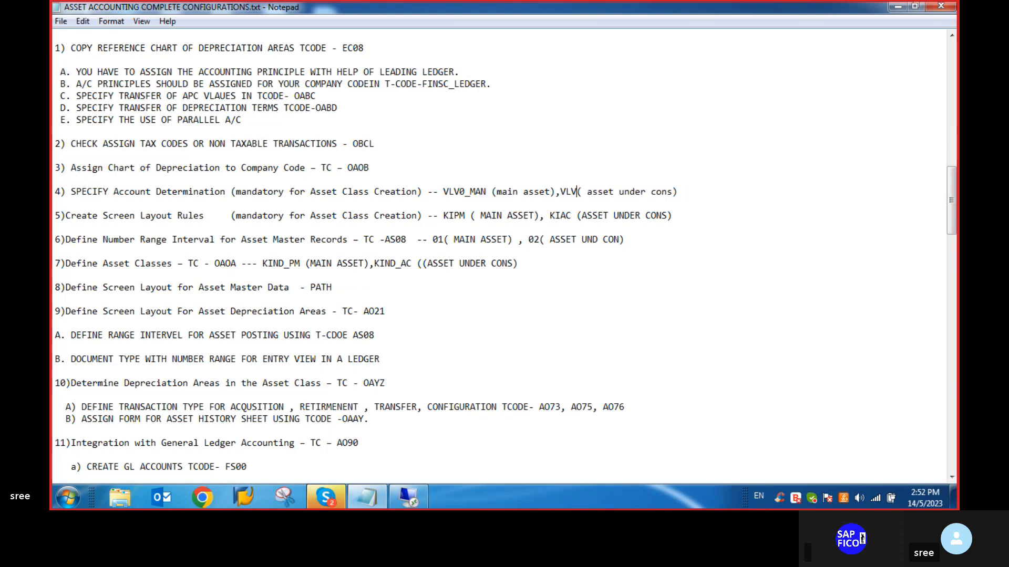
text(_AUC)
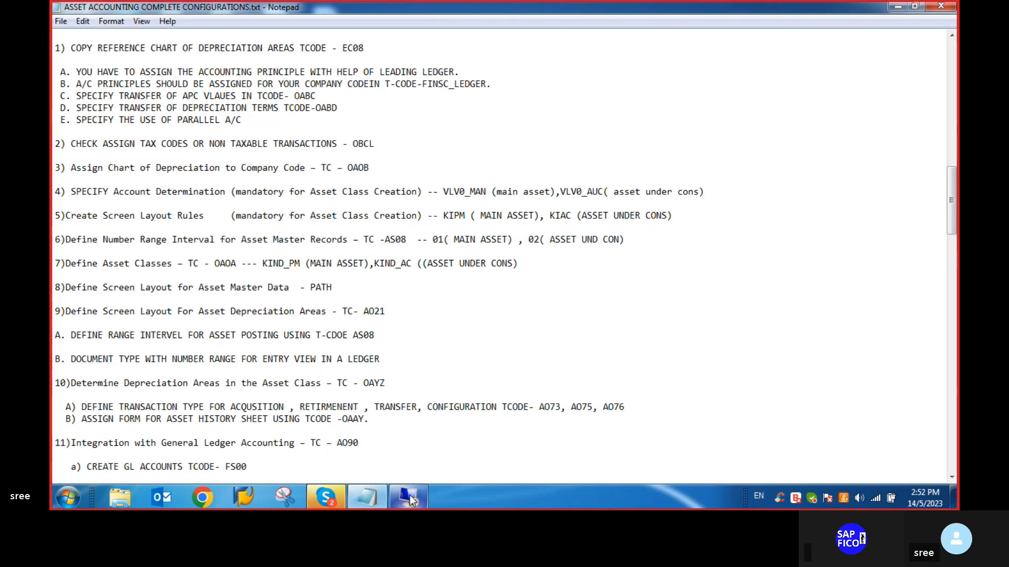
- Switch back to SAP, return to the Implementation Guide and open the Create Screen Layout Rules activity under Asset Classes
click(409, 495)
click(227, 50)
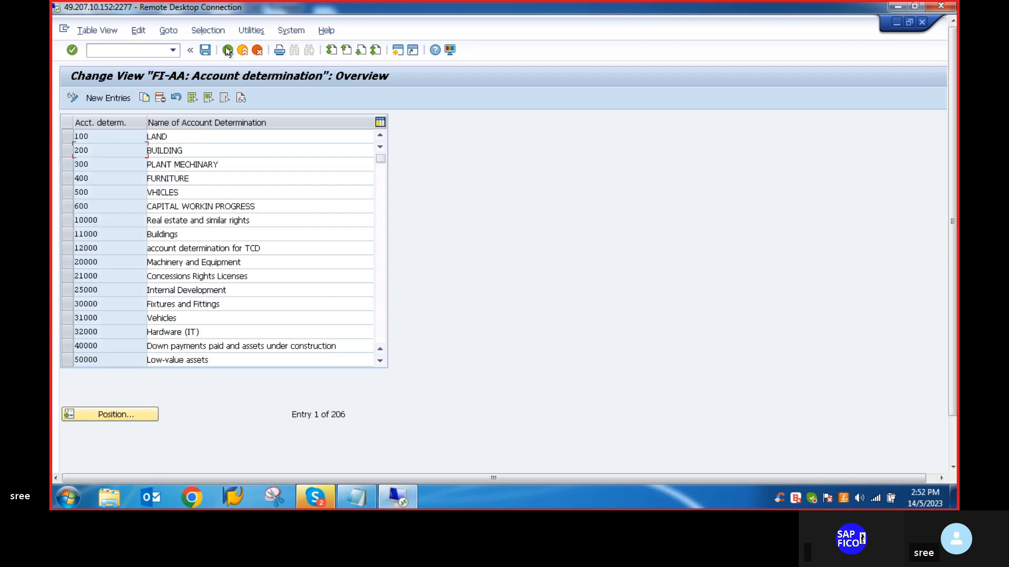
click(228, 50)
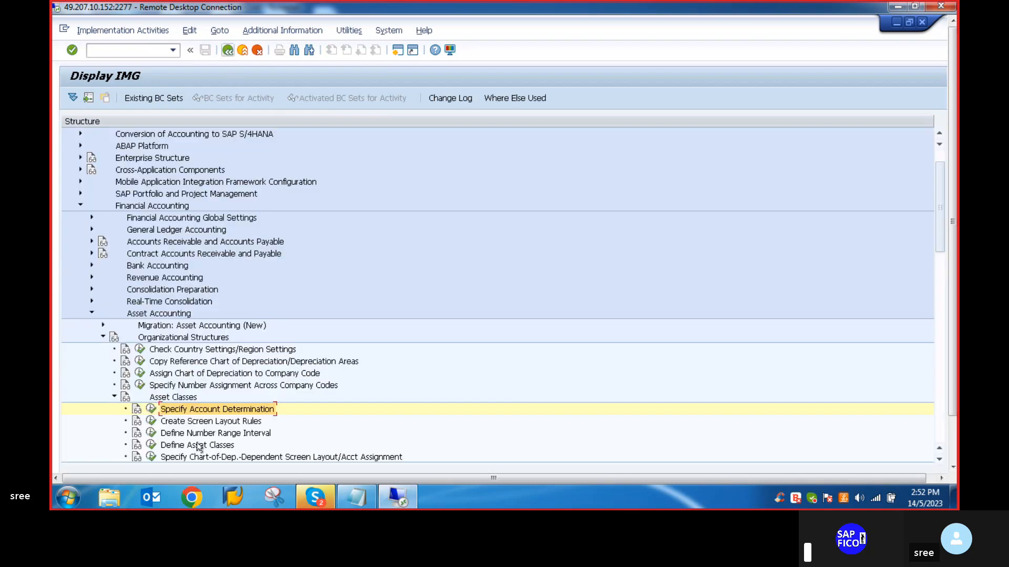
scroll(188, 420, down, 1)
scroll(188, 420, down, 1)
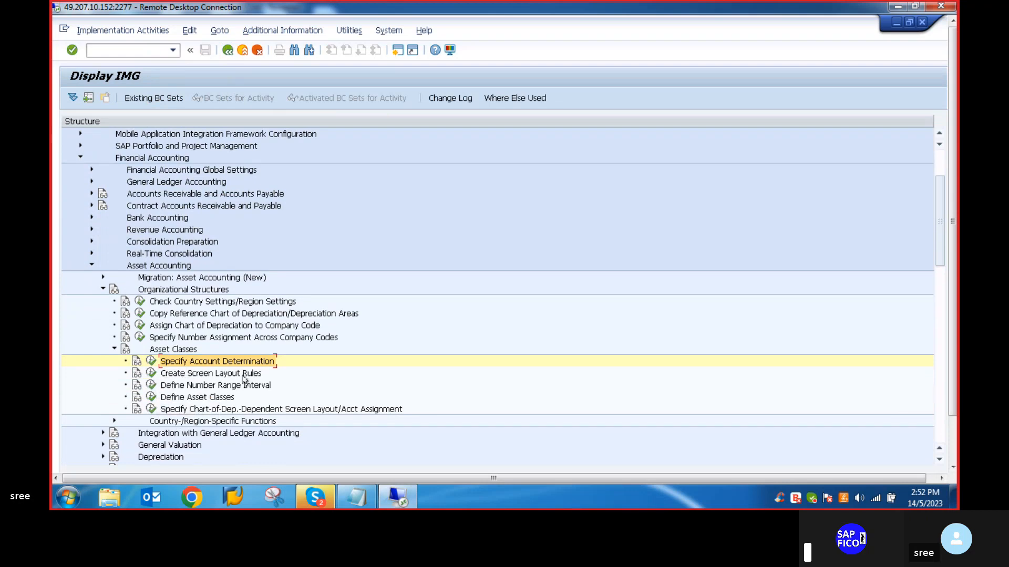
click(150, 374)
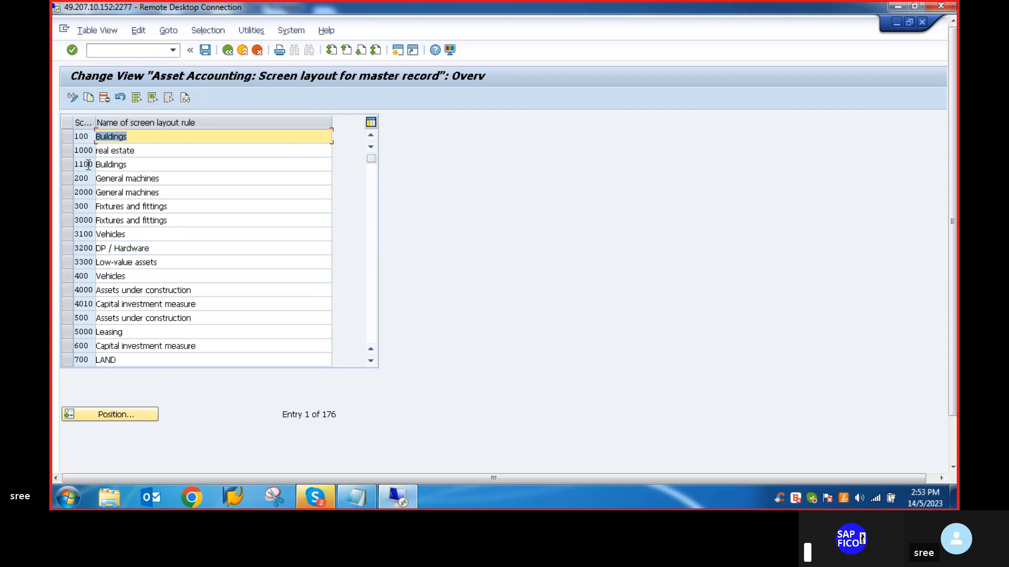
- Copy the real estate screen layout rule 1000 and give the copy the key VLMN
click(67, 152)
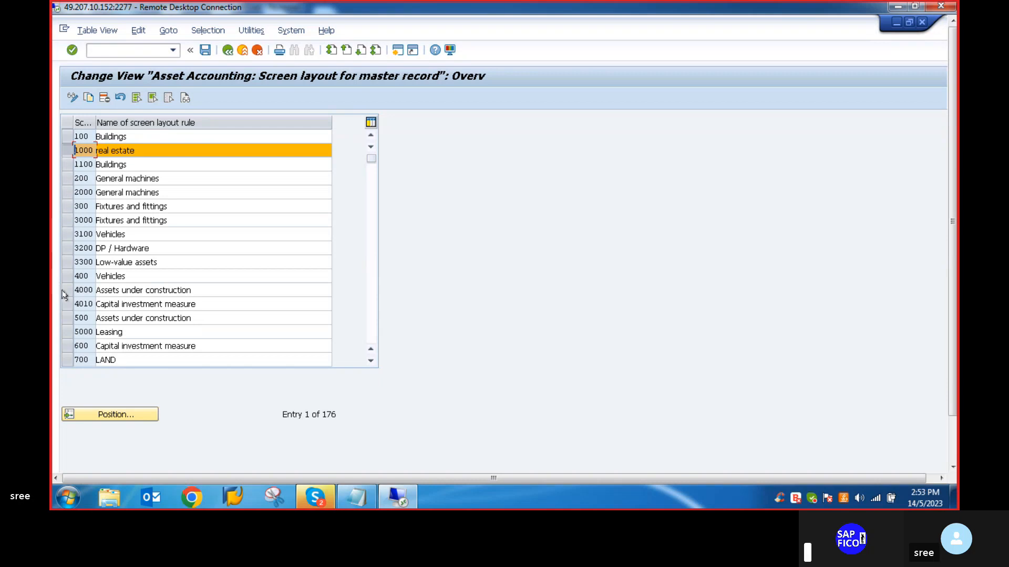
click(87, 97)
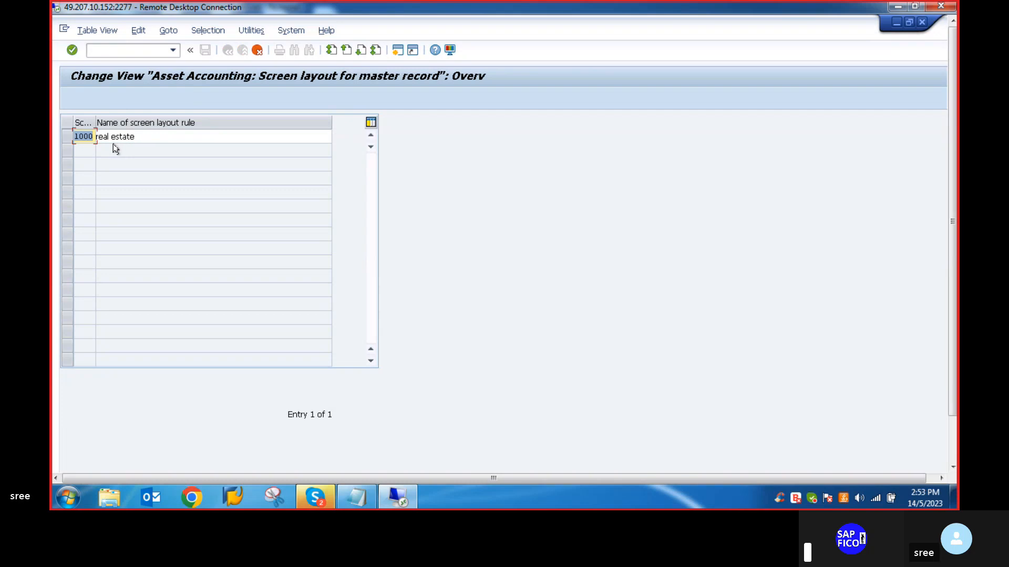
text(YLV1)
key(BackSpace)
key(BackSpace)
text(MN)
- Name screen layout rule VLMN as SCREEN LAYOUT RULE FORMAIN VLV and save it to customizing request S4HK906046
click(139, 137)
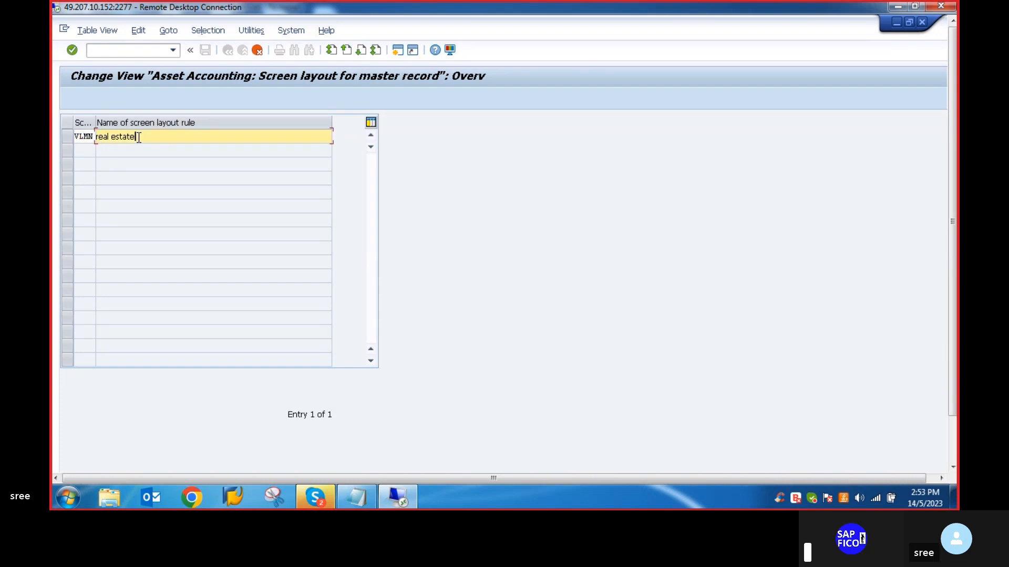
key(BackSpace)
key(BackSpace)
key(BackSpace)
key(BackSpace)
key(BackSpace)
key(BackSpace)
key(BackSpace)
key(BackSpace)
key(BackSpace)
key(BackSpace)
key(BackSpace)
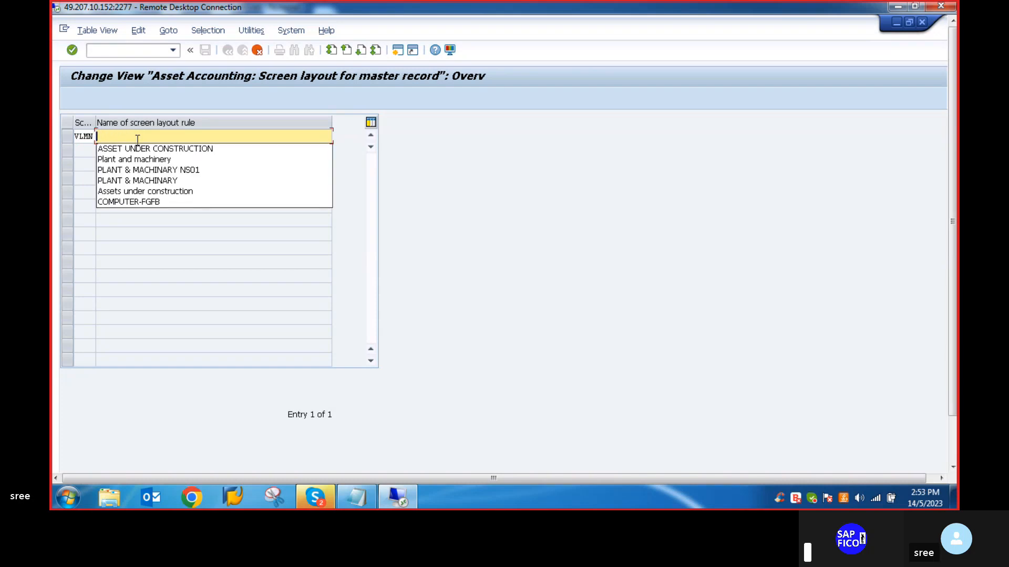
text(SCR)
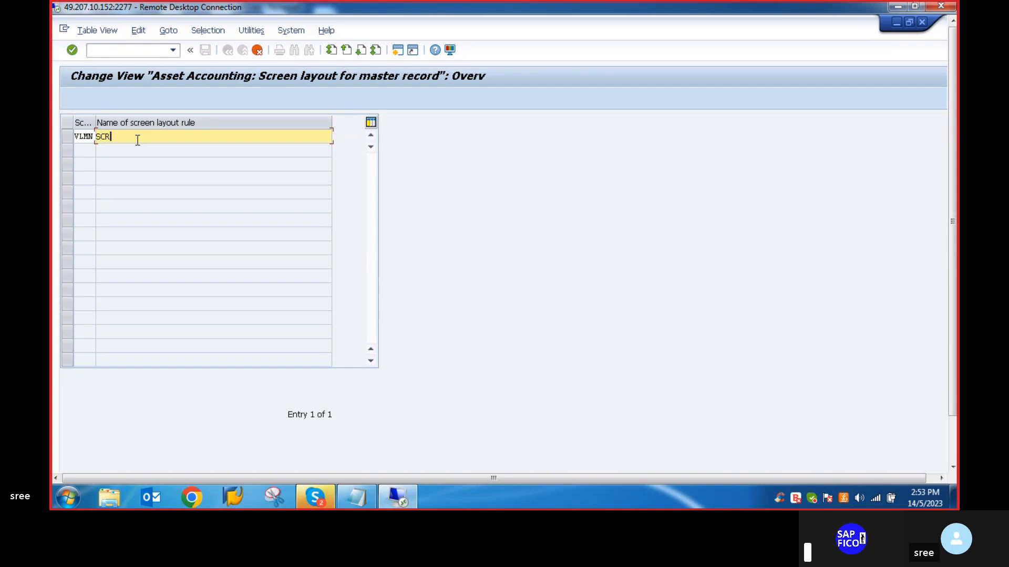
text(EEN LAYOUT RULE FOR MAIN)
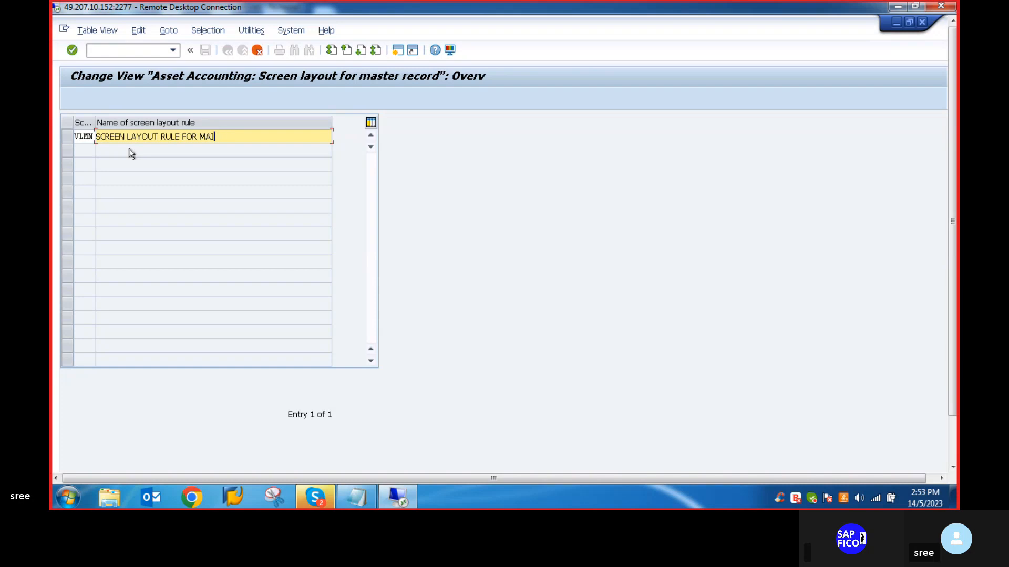
key(BackSpace)
key(BackSpace)
key(BackSpace)
text(AMIN)
key(BackSpace)
key(BackSpace)
key(BackSpace)
key(BackSpace)
key(BackSpace)
key(BackSpace)
text(MAIN )
text(SEE)
key(BackSpace)
text(VLV)
key(Return)
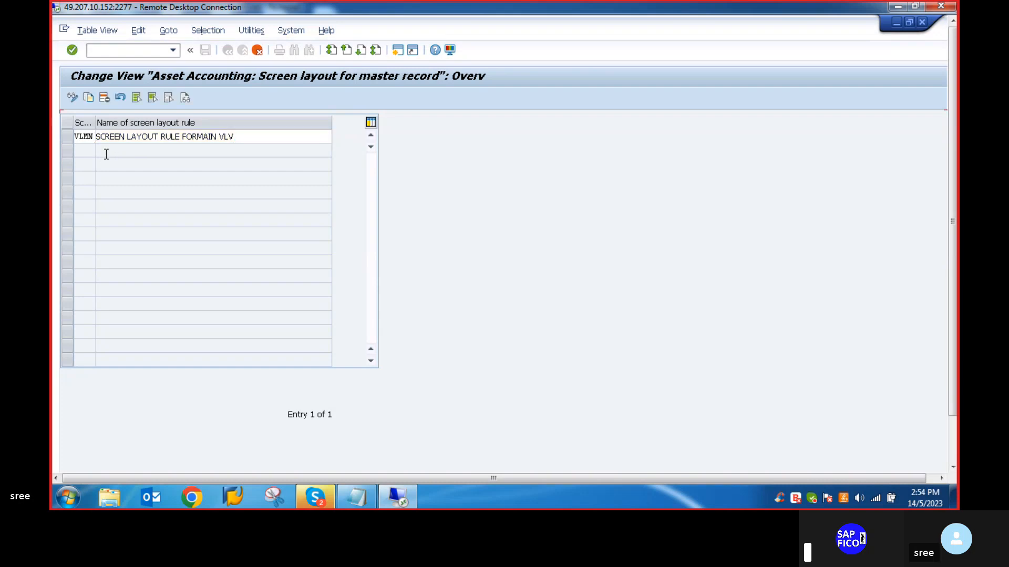
click(205, 51)
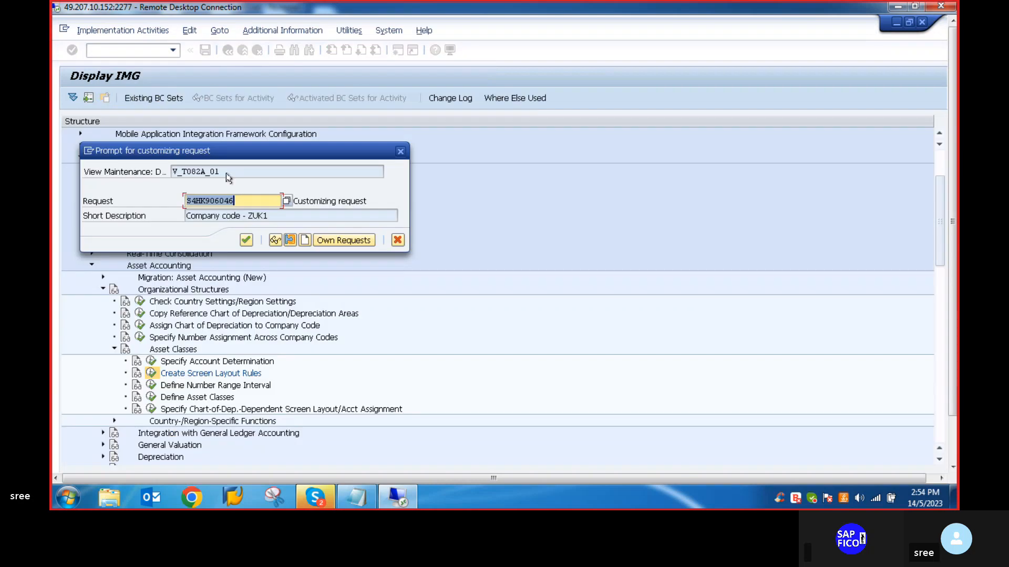
key(Return)
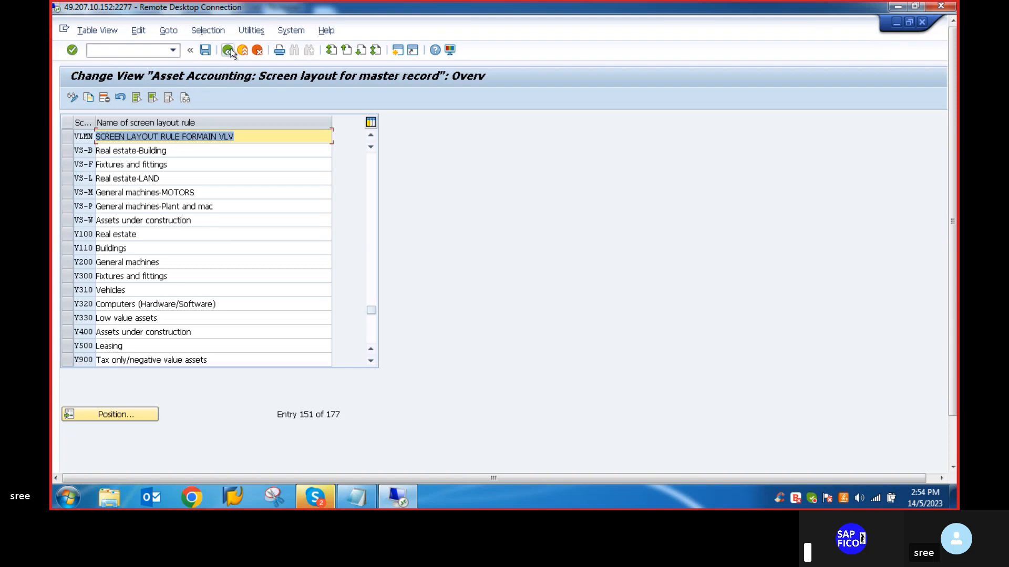
- Copy screen layout rule 4000 for assets under construction and give the copy the key VLAC
scroll(96, 226, down, 3)
scroll(98, 223, down, 1)
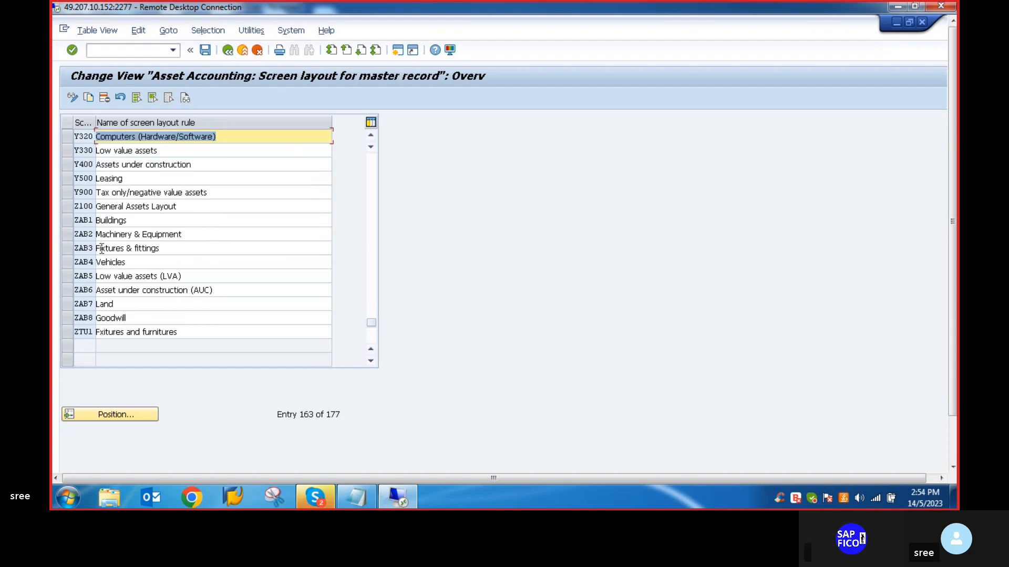
scroll(101, 218, up, 14)
scroll(104, 213, up, 11)
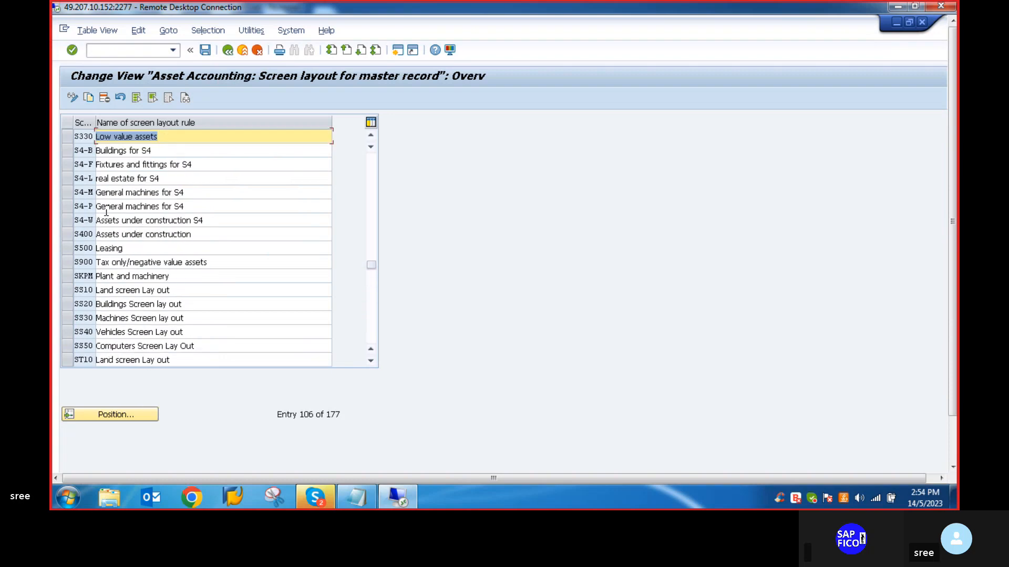
scroll(105, 213, up, 18)
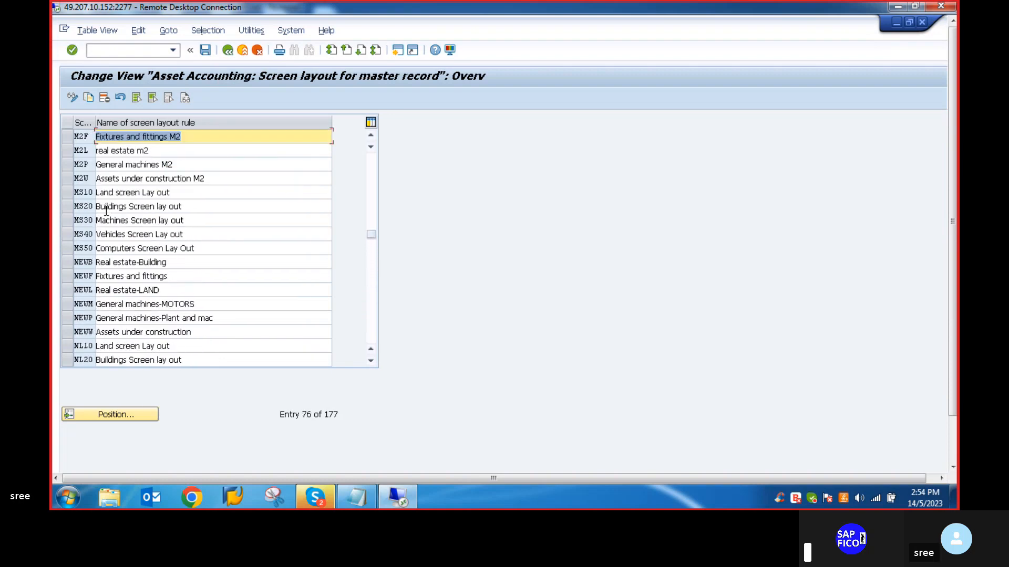
scroll(111, 199, up, 11)
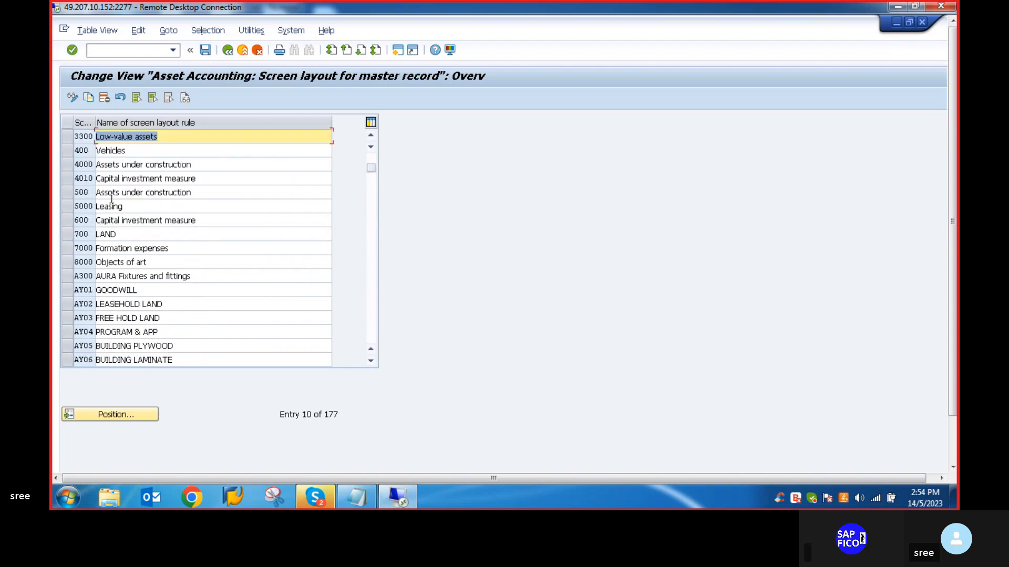
scroll(112, 199, down, 2)
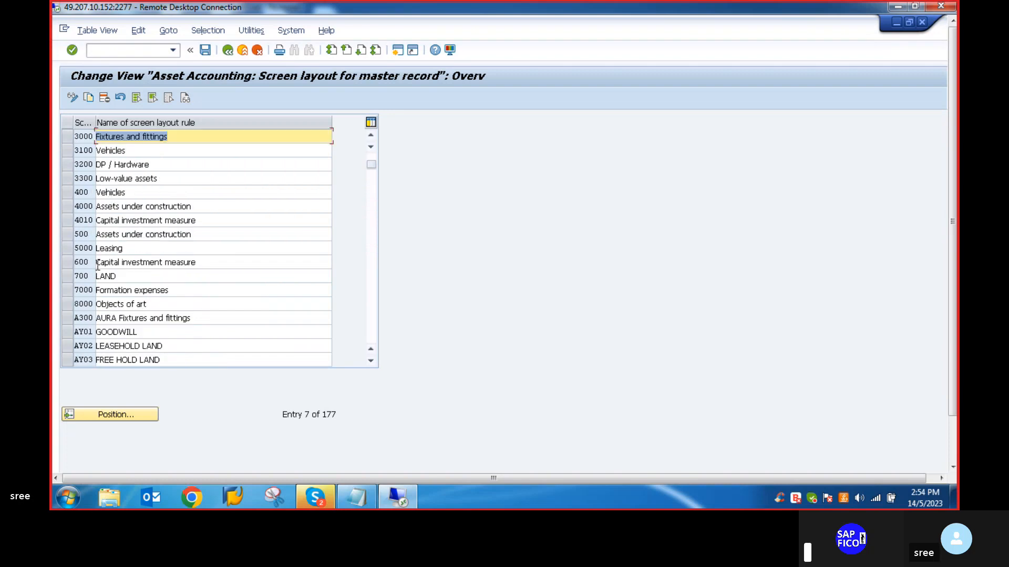
click(66, 208)
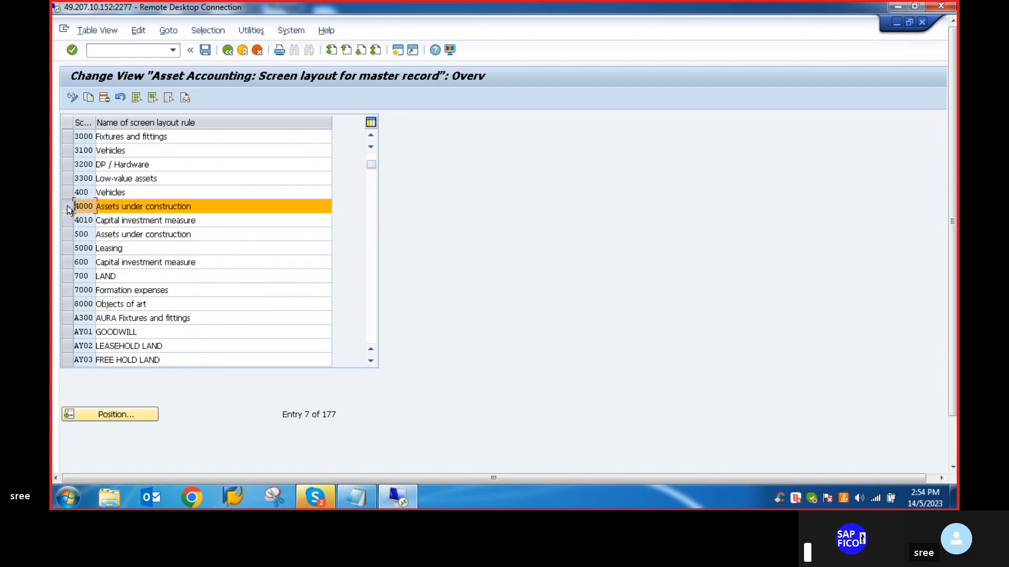
click(88, 98)
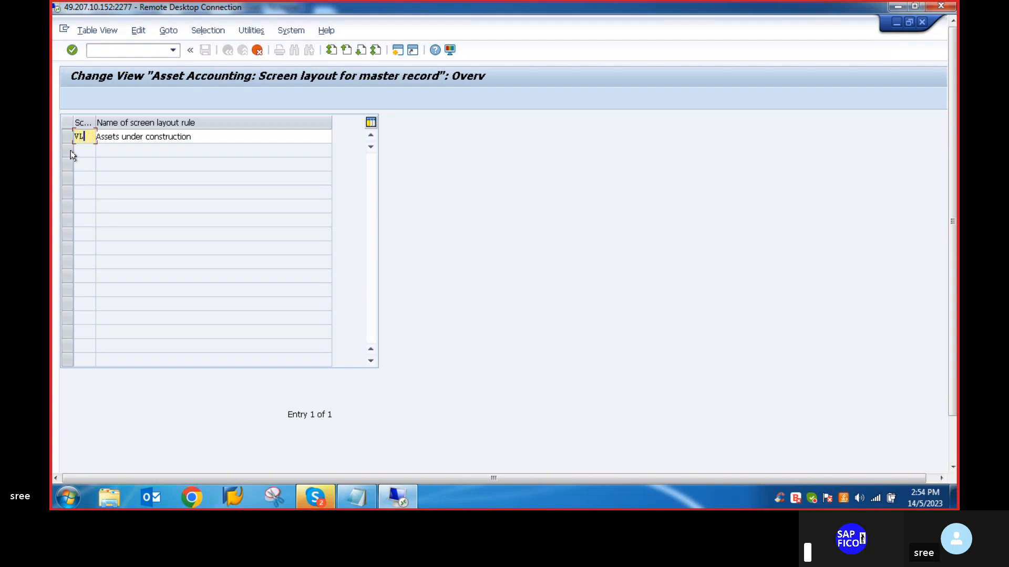
text(VLAU)
click(205, 136)
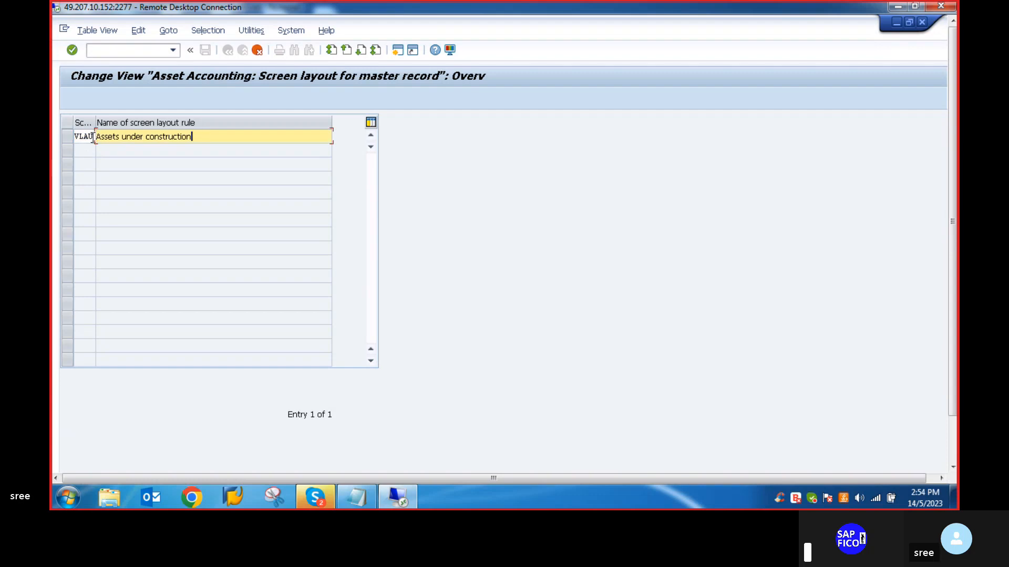
click(91, 137)
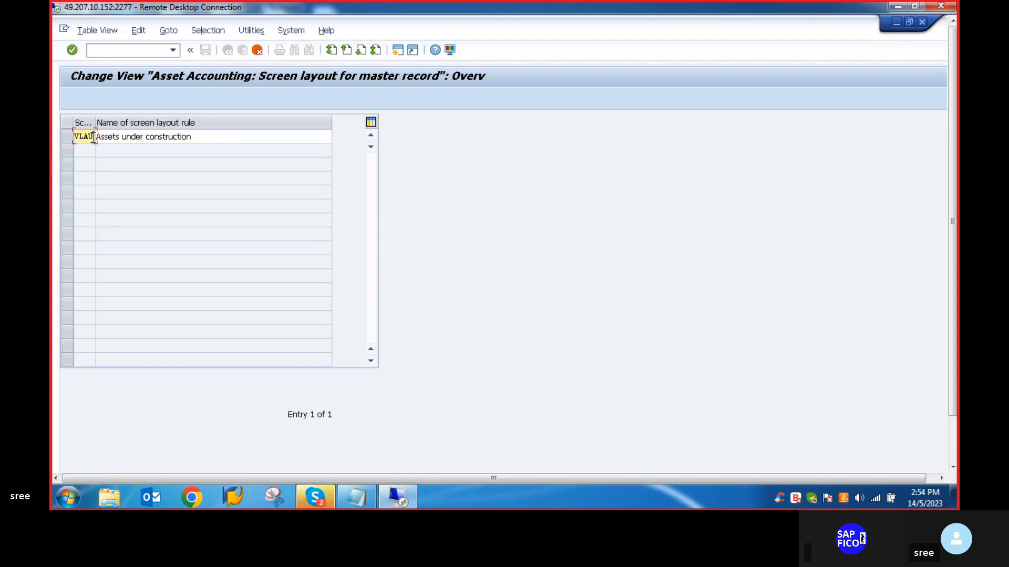
- Name screen layout rule VLAC as AUC FOR VLVO, accept the copied entry and save it
click(194, 137)
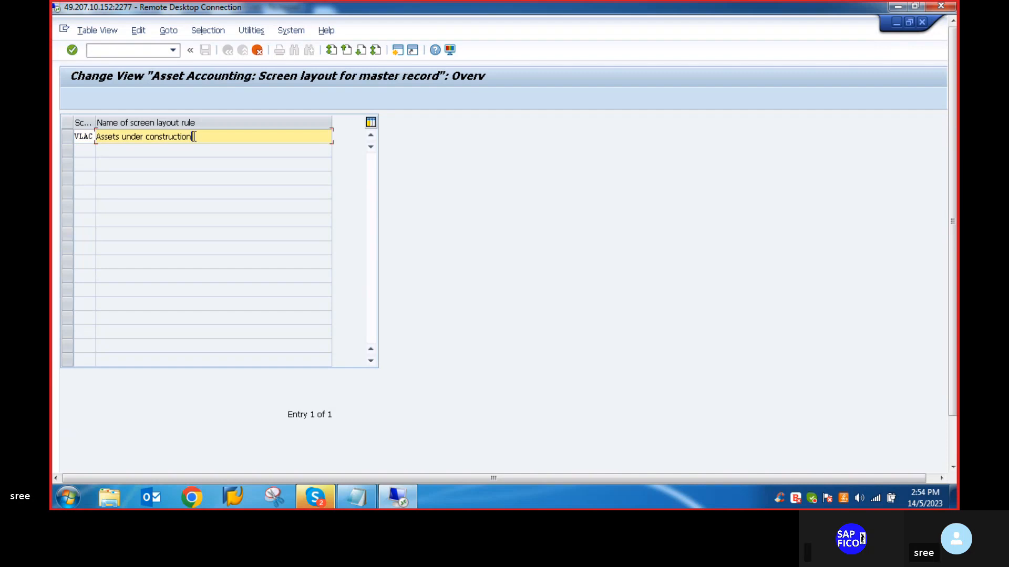
key(BackSpace)
key(BackSpace)
key(BackSpace)
key(BackSpace)
key(BackSpace)
key(BackSpace)
key(BackSpace)
key(BackSpace)
key(BackSpace)
key(BackSpace)
key(BackSpace)
key(BackSpace)
key(BackSpace)
key(BackSpace)
key(BackSpace)
key(BackSpace)
key(BackSpace)
key(BackSpace)
key(BackSpace)
key(BackSpace)
key(BackSpace)
key(BackSpace)
key(BackSpace)
key(BackSpace)
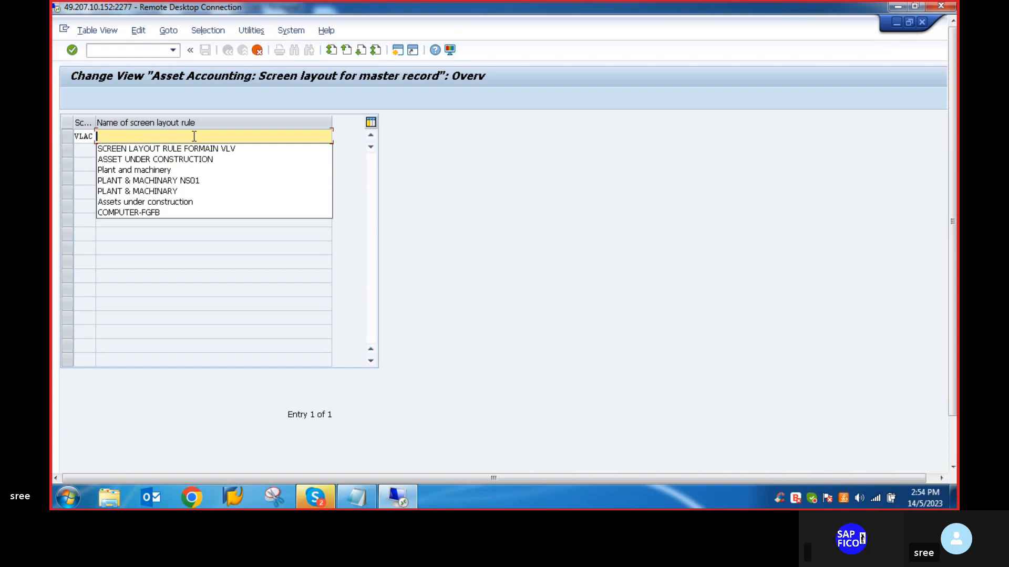
text(AUC FOR)
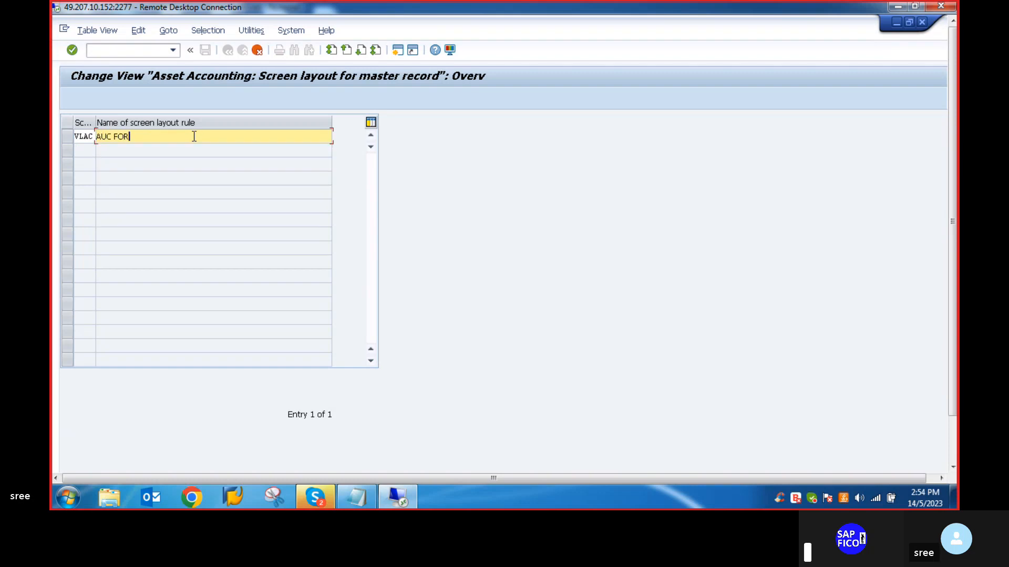
text( VLVO)
key(Return)
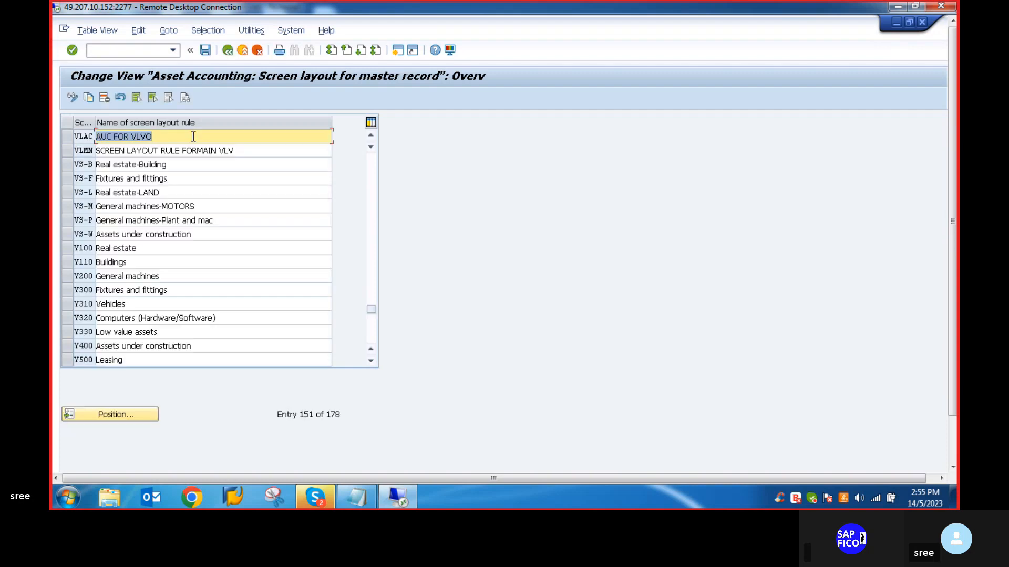
click(205, 51)
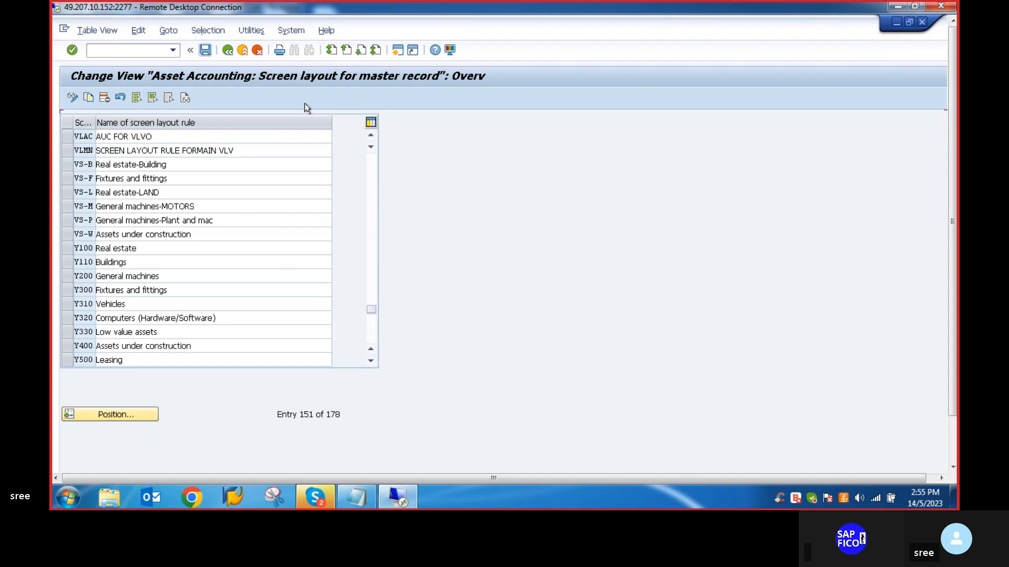
- Save the screen layout rules and return to the IMG structure
mouse_move(956, 152)
mouse_down()
mouse_move(956, 194)
mouse_move(950, 138)
mouse_up()
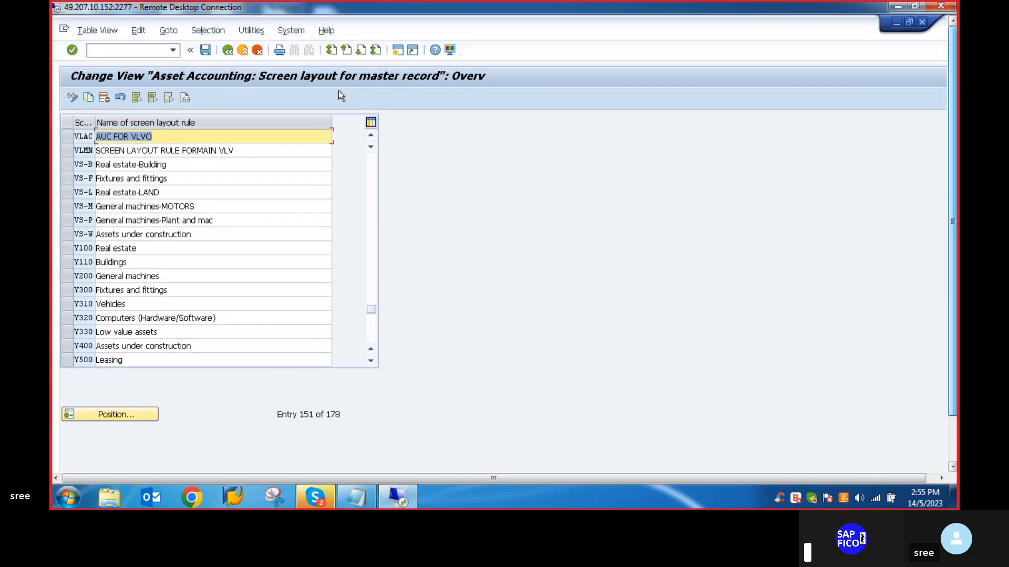
click(206, 50)
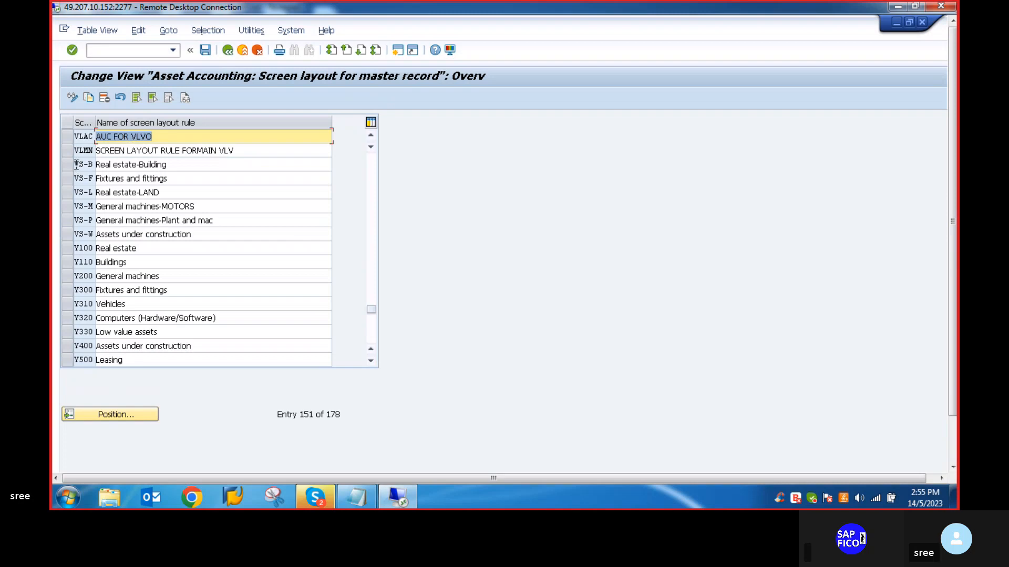
click(67, 151)
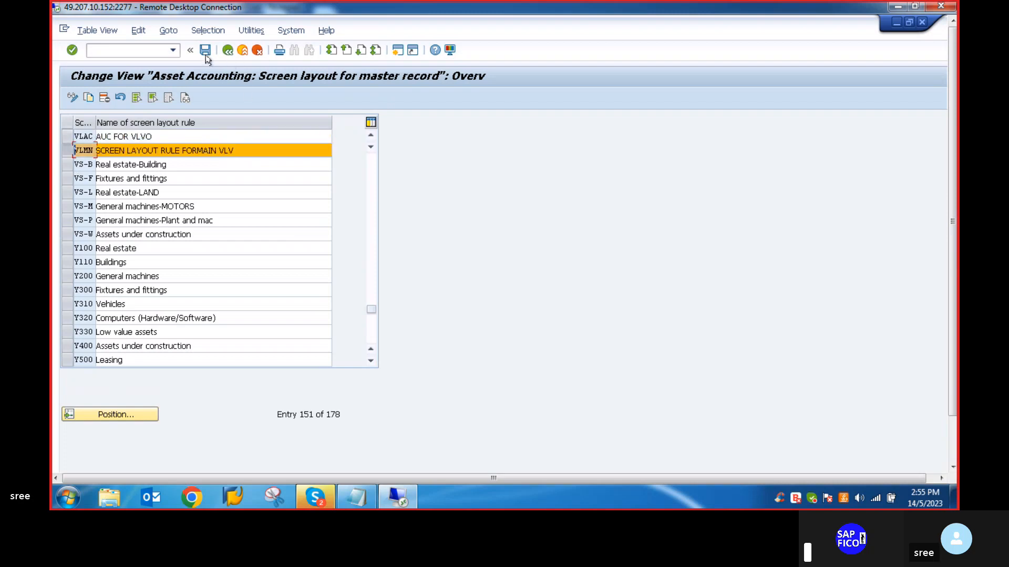
click(228, 50)
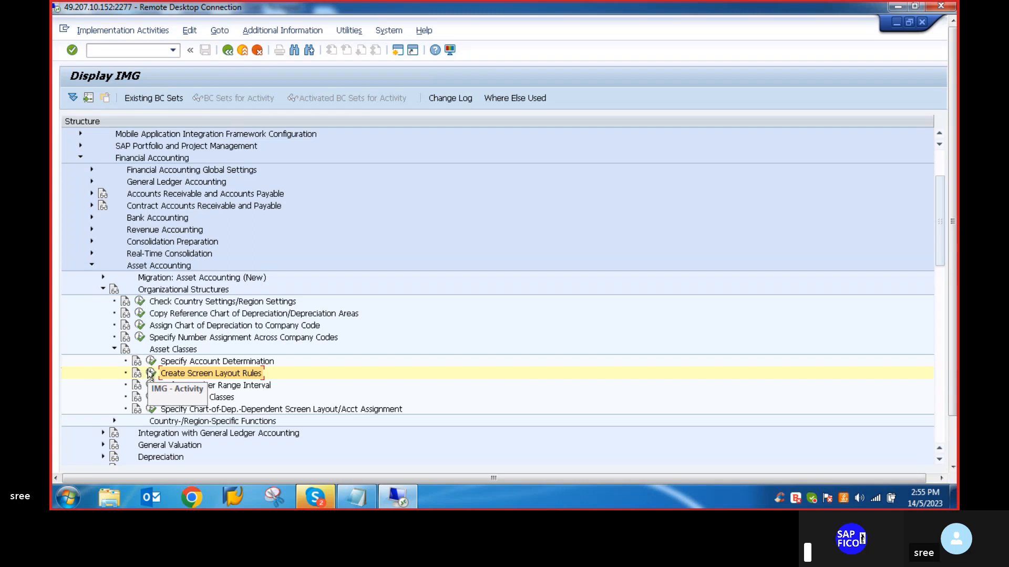
- Reopen Create Screen Layout Rules, jump to entry VLAC and copy its key for the Notepad checklist
click(150, 374)
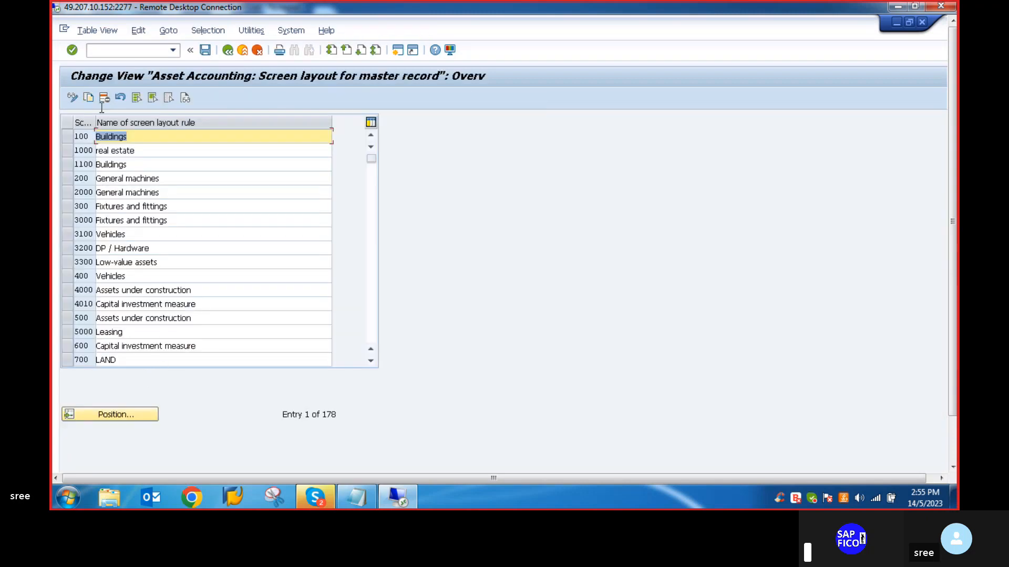
click(135, 415)
text(VLAC)
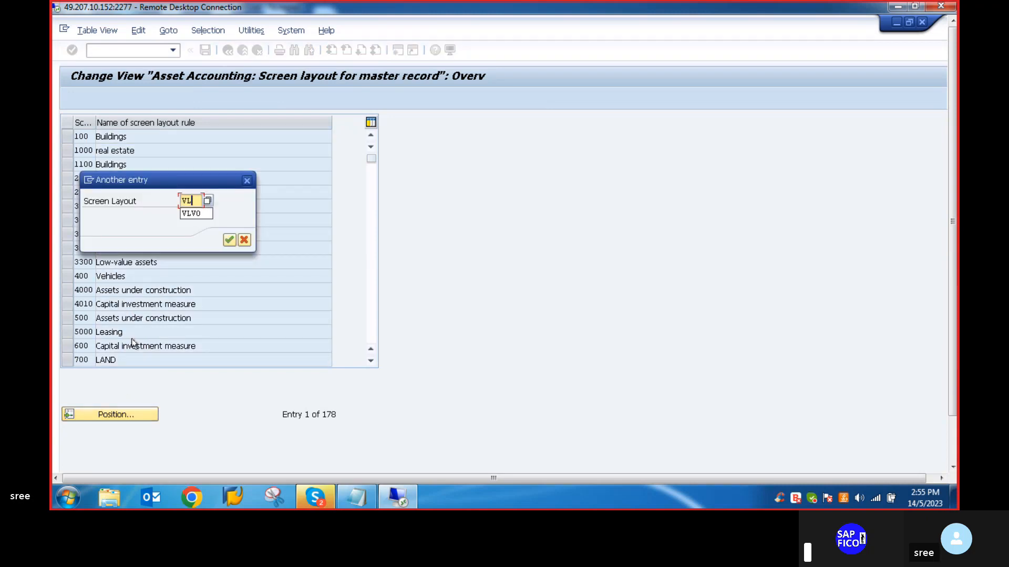
key(Return)
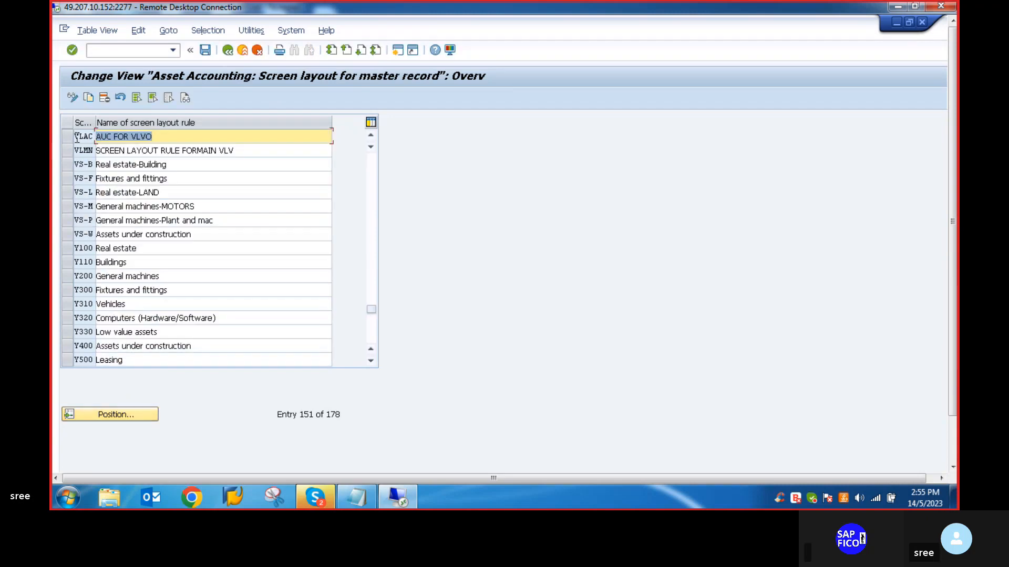
drag(75, 136, 95, 136)
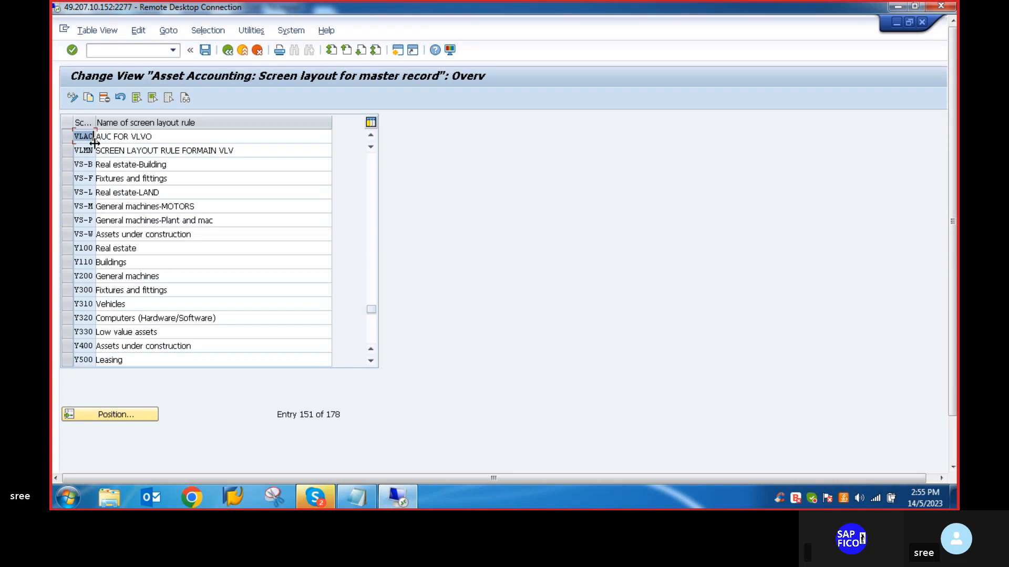
click(360, 494)
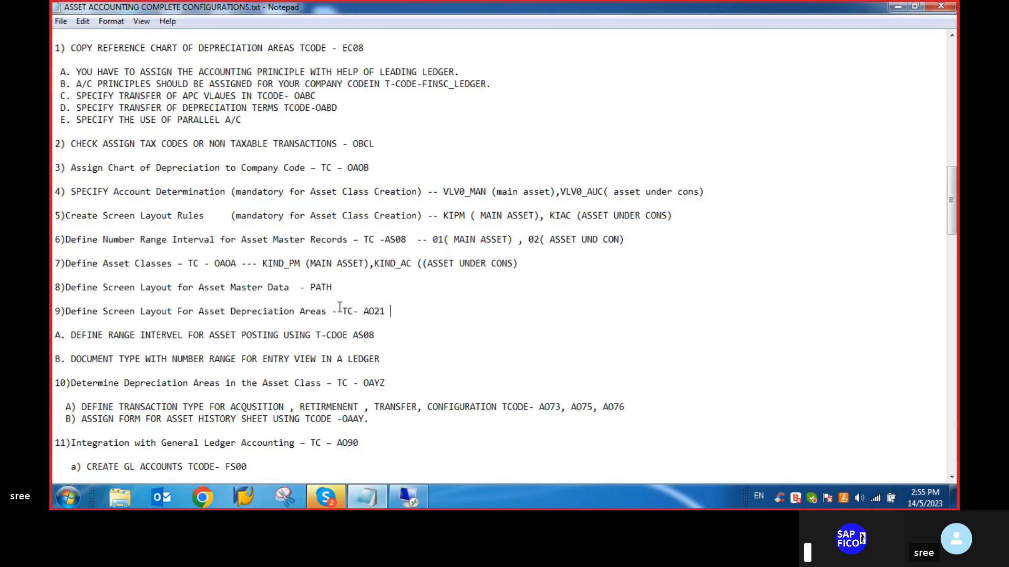
click(575, 215)
key(BackSpace)
key(BackSpace)
key(BackSpace)
key(BackSpace)
key(BackSpace)
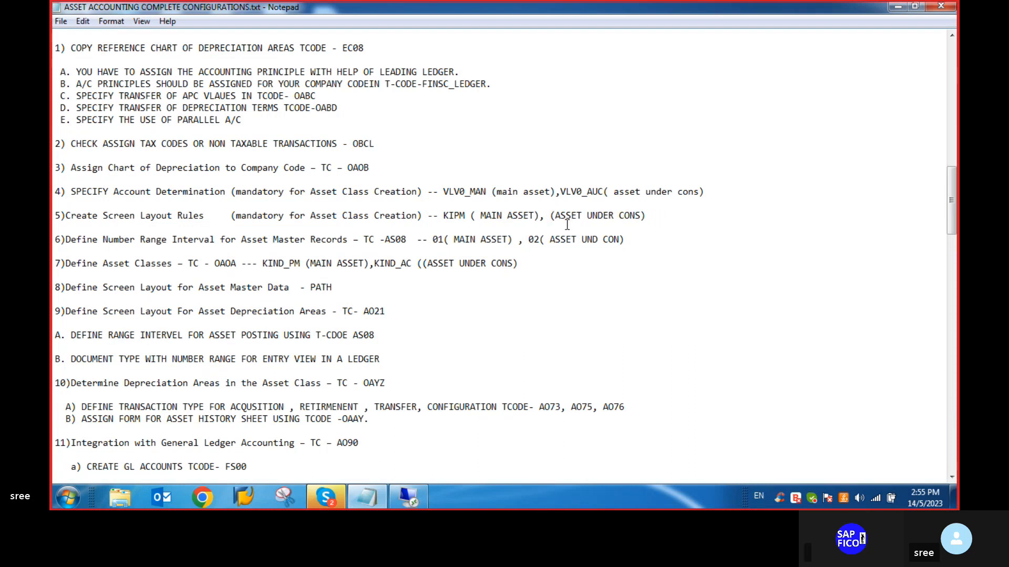
text(A SPECIFY FINANCIAL STATEMENT VERSION FOR ASSET REPORTS USING TCODE - OAYN)
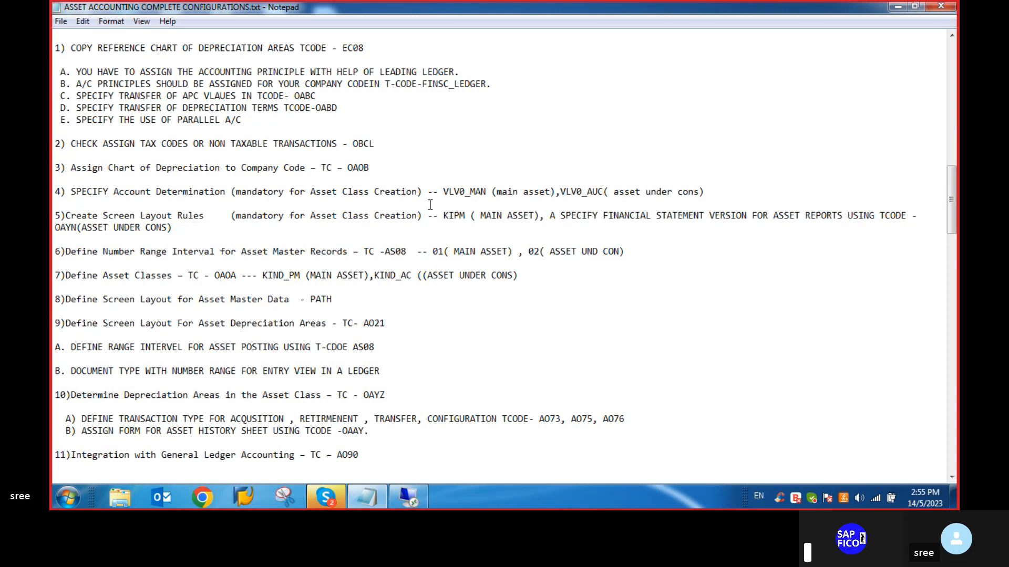
key(ctrl+z)
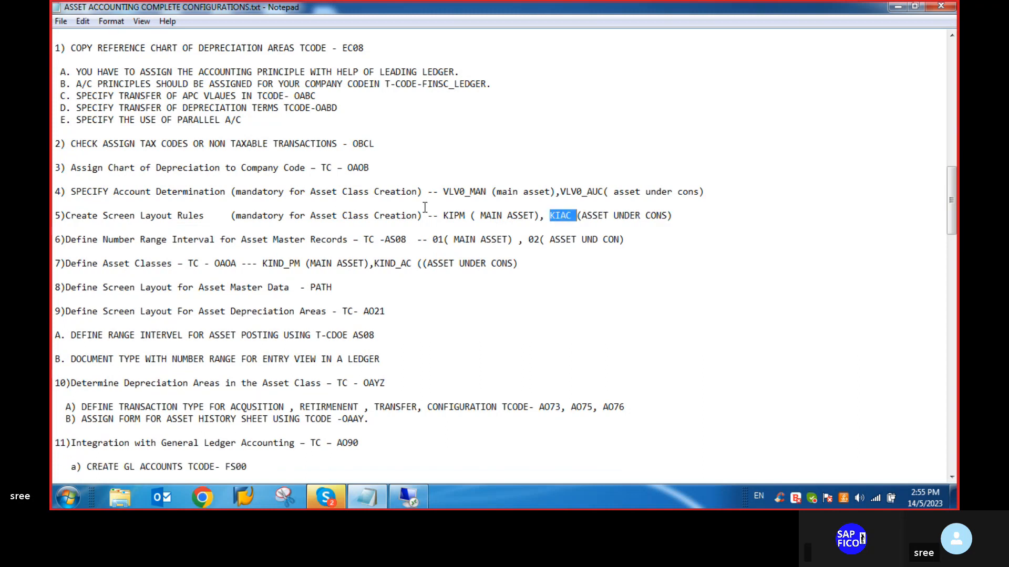
- Replace KIAC with VLAC as the asset under construction rule in item 5 of the Notepad checklist
click(572, 218)
key(BackSpace)
key(BackSpace)
key(BackSpace)
key(BackSpace)
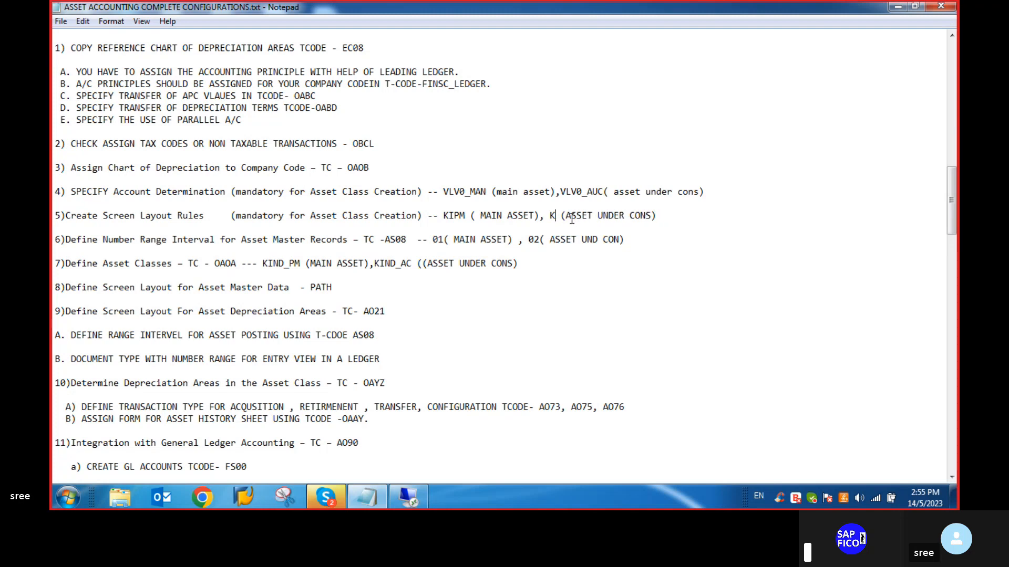
text(VLAC)
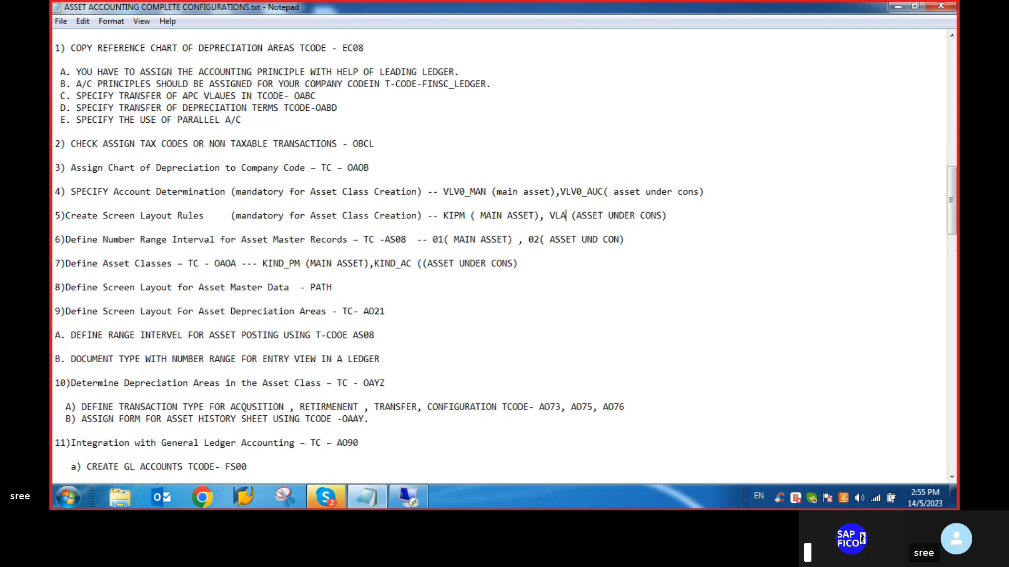
- Replace KIPM with VLMN as the main asset rule in checklist item 5, checking the key against the SAP list
click(471, 218)
key(BackSpace)
key(BackSpace)
key(BackSpace)
key(BackSpace)
key(BackSpace)
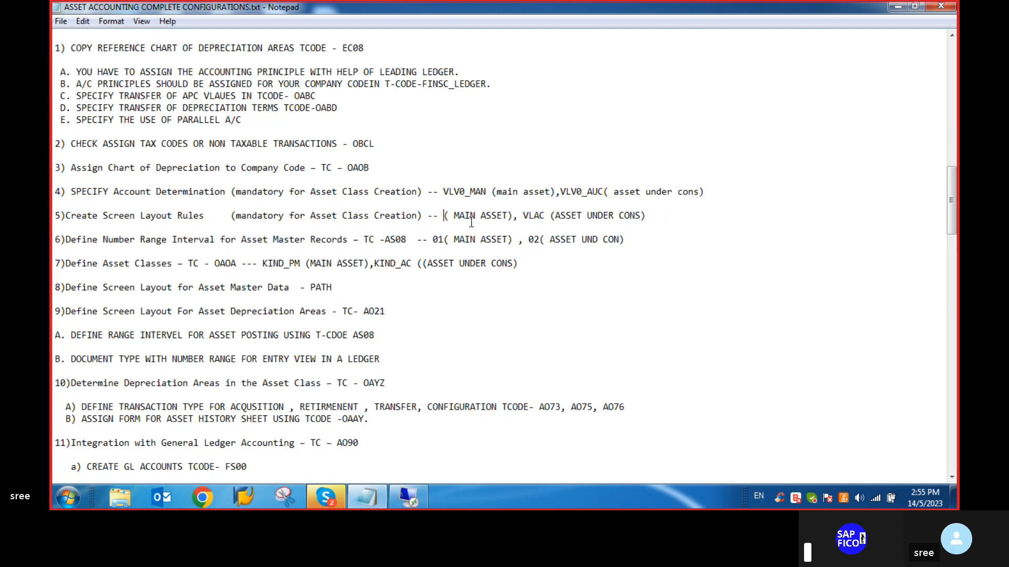
text(VL)
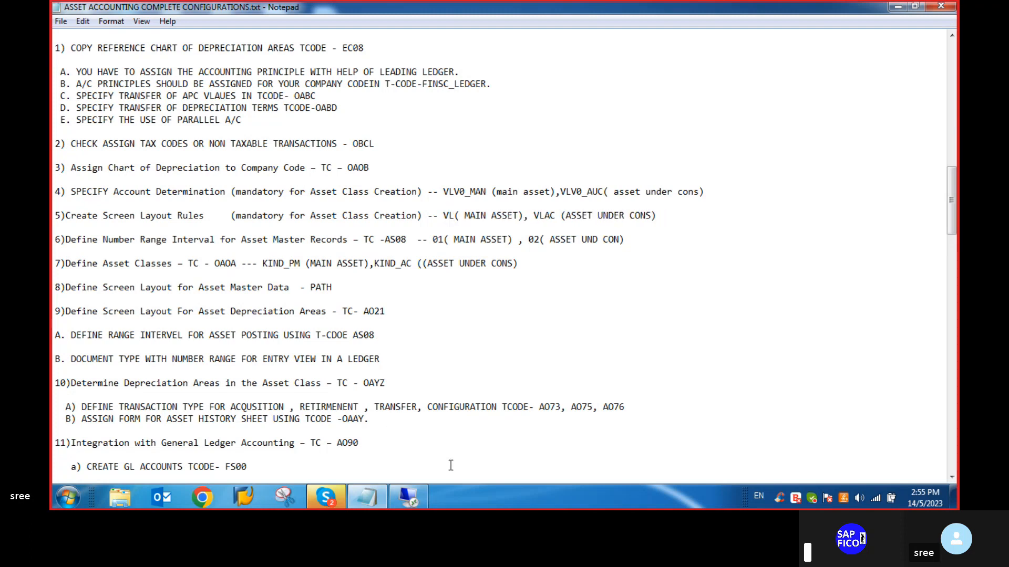
click(415, 499)
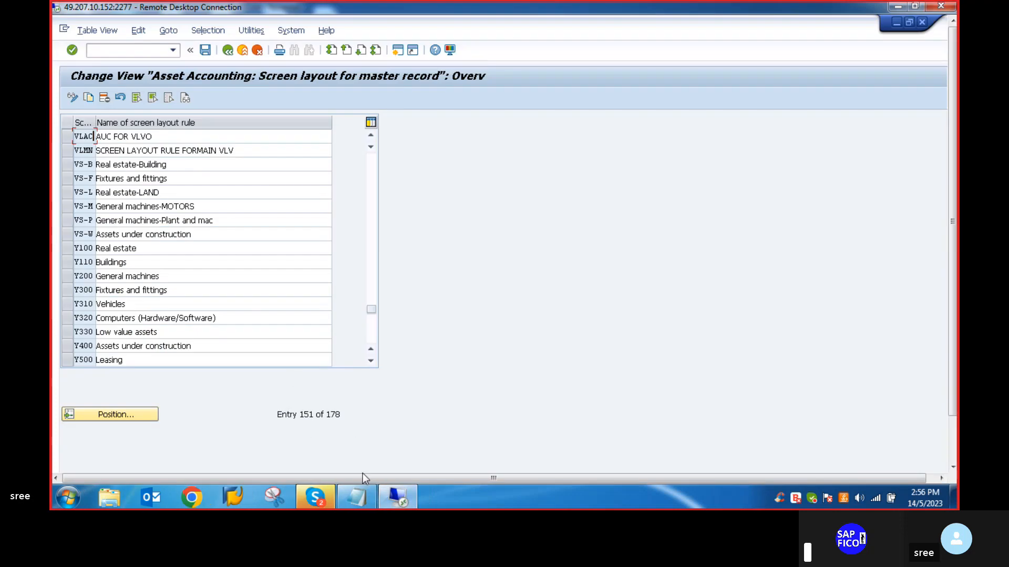
click(361, 499)
text(MN)
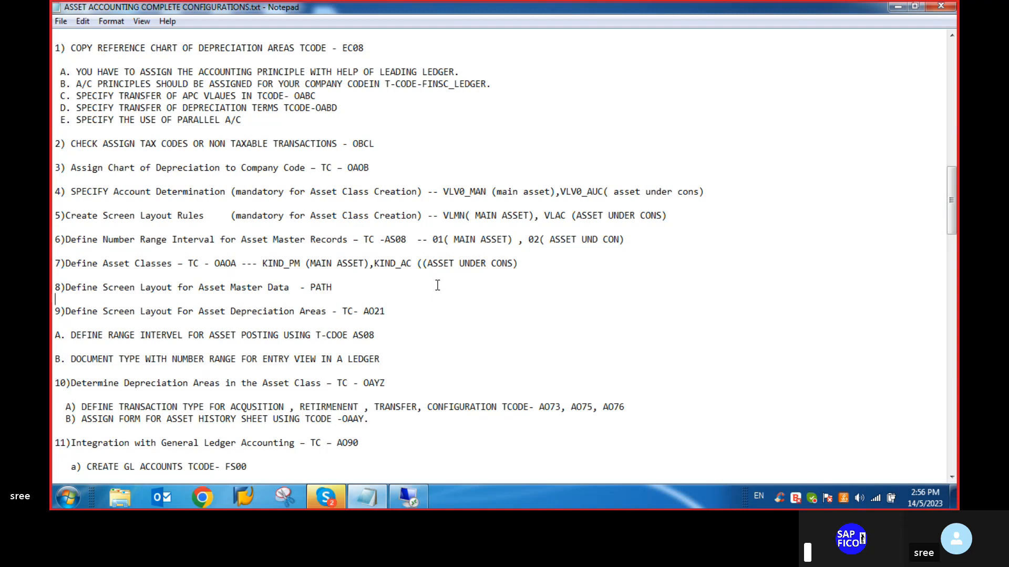
- Leave the screen layout rules in SAP for the IMG structure and consult the Notepad checklist for the next activity
click(409, 498)
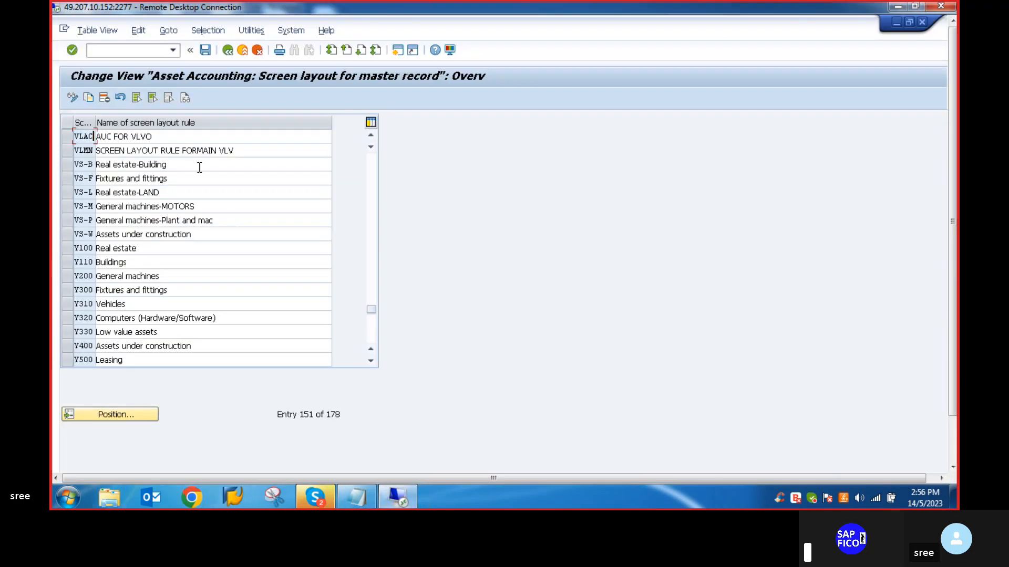
click(227, 50)
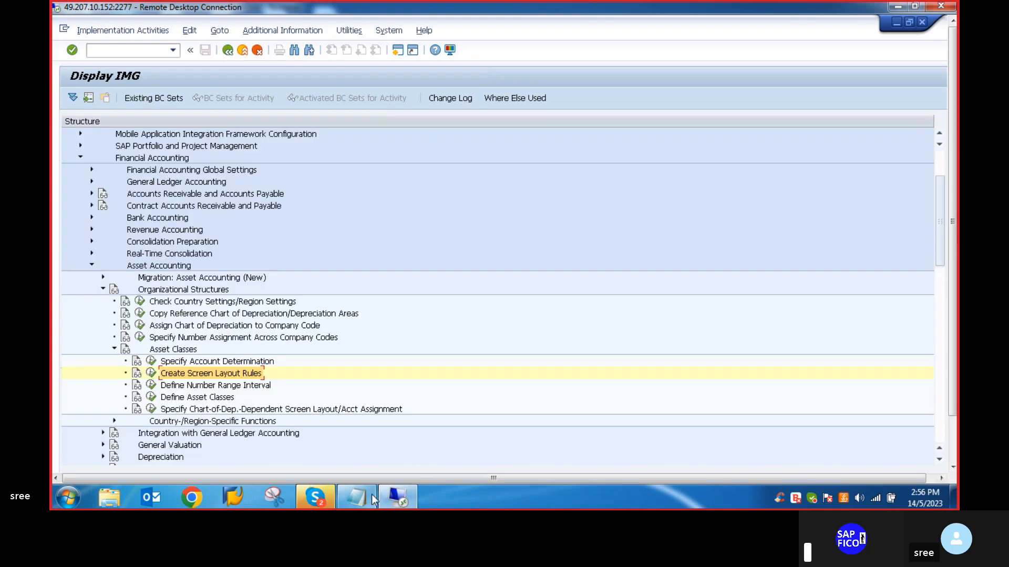
click(354, 498)
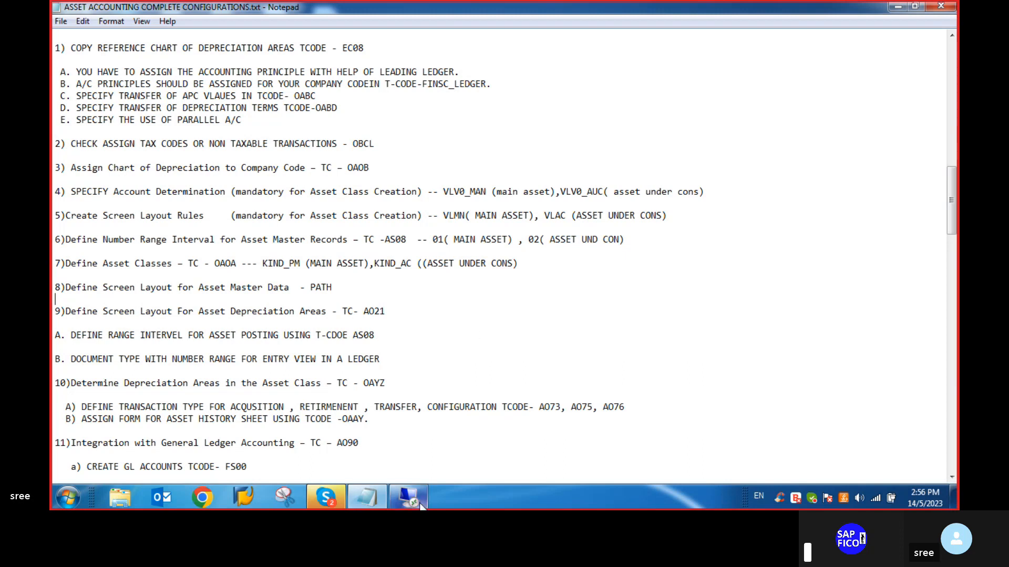
click(405, 494)
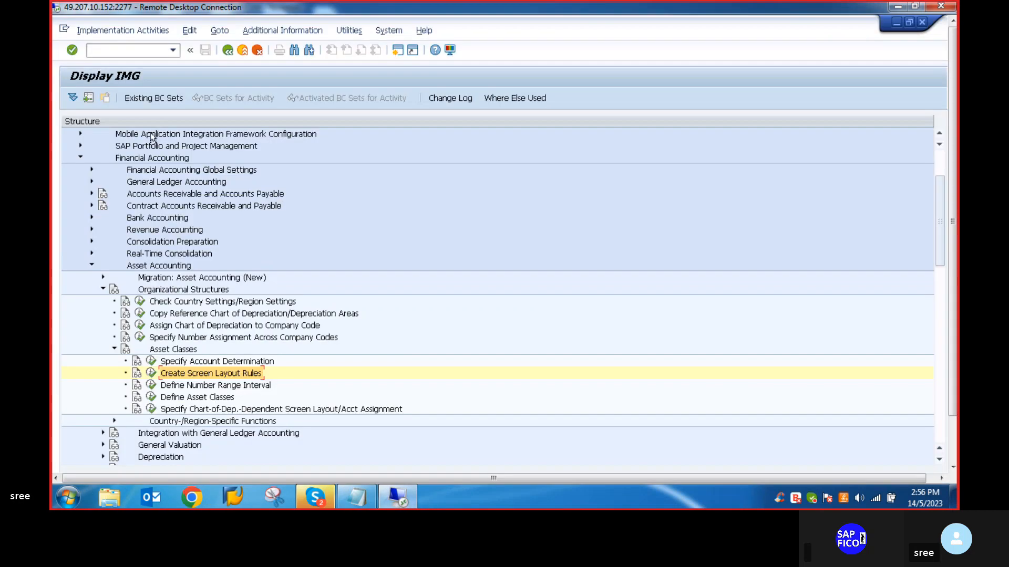
- Start Define Number Range Interval from the IMG and open the asset number intervals of company code VLVO for changing
click(94, 50)
click(151, 386)
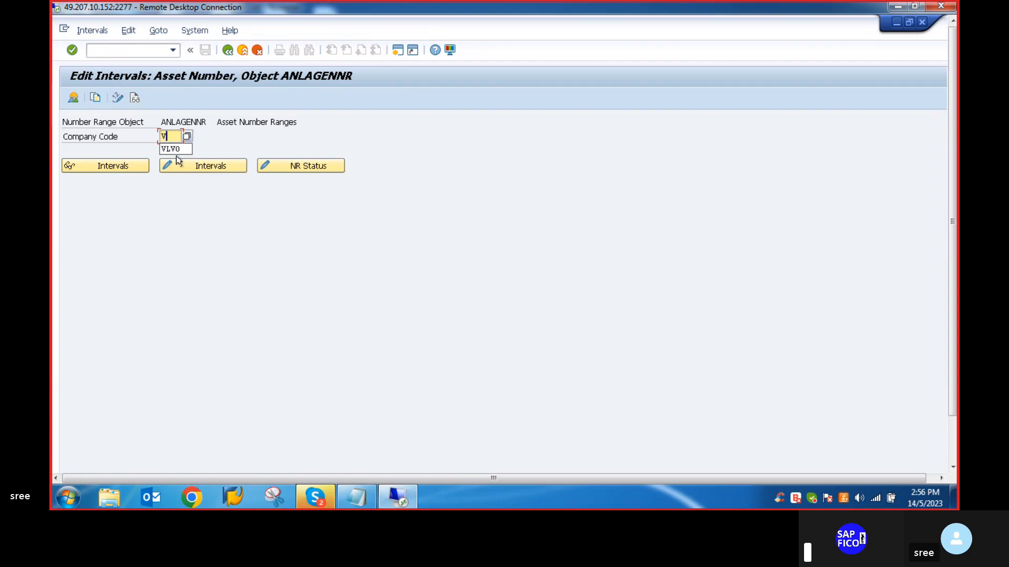
text(VLV)
click(175, 154)
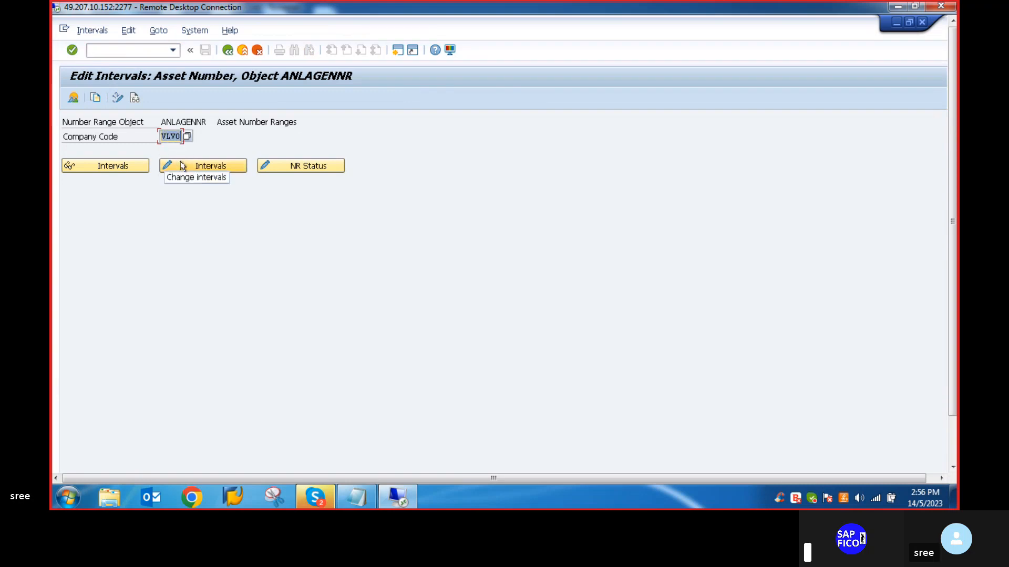
click(189, 168)
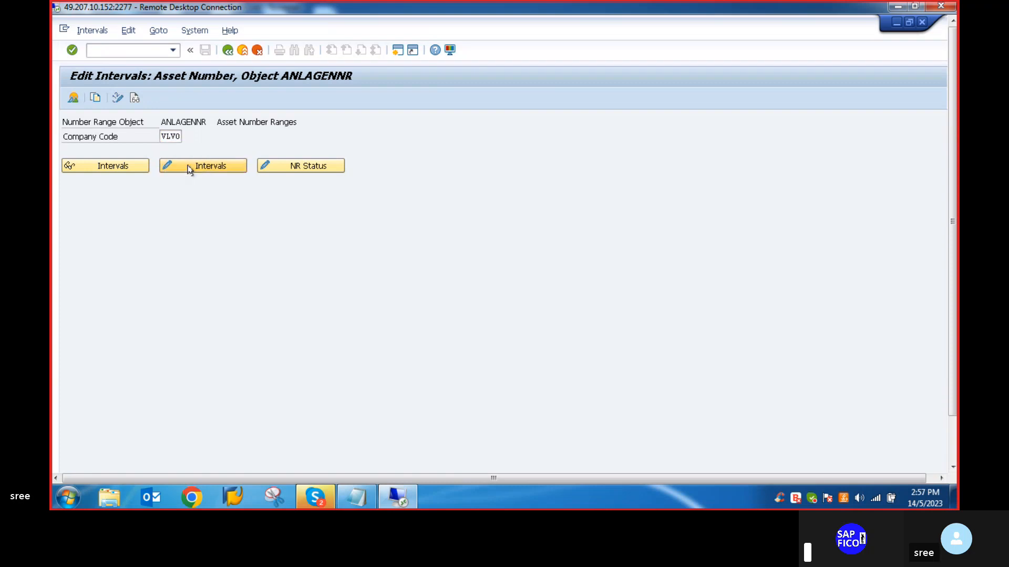
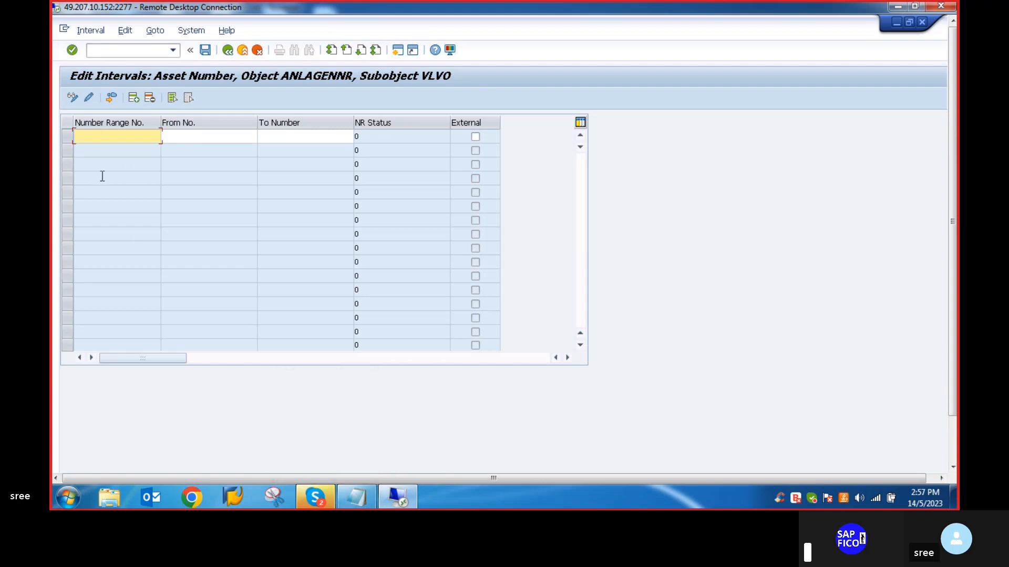
- Define number range interval M1 from 2001 to 3000 for company code VLVO, save it and accept the transport notice
click(196, 137)
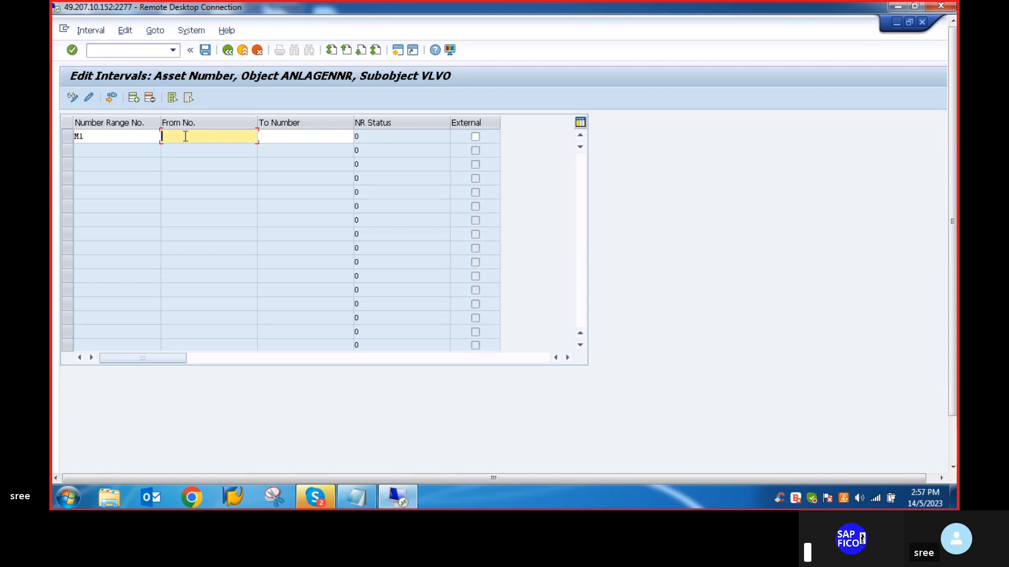
text(1)
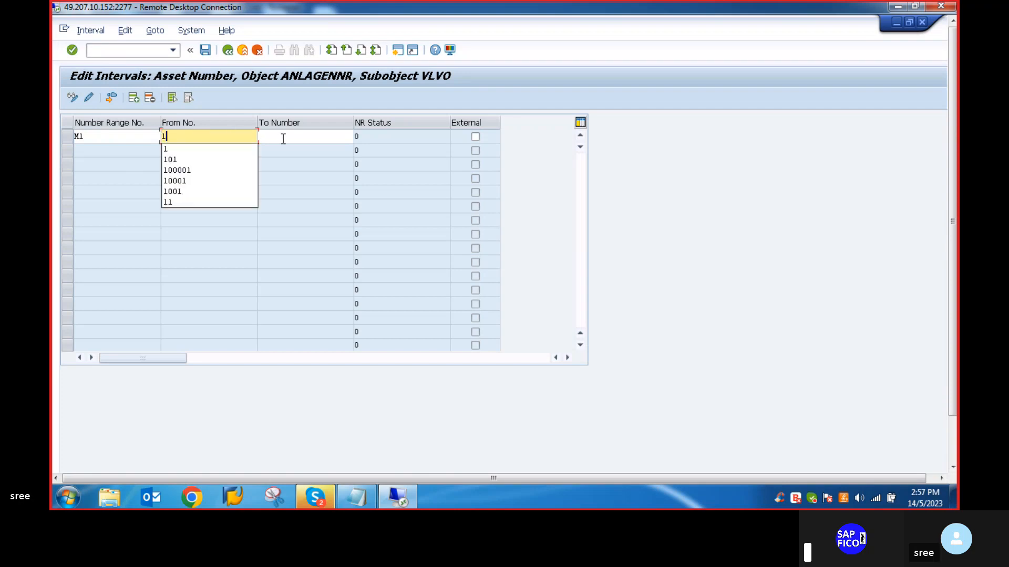
key(BackSpace)
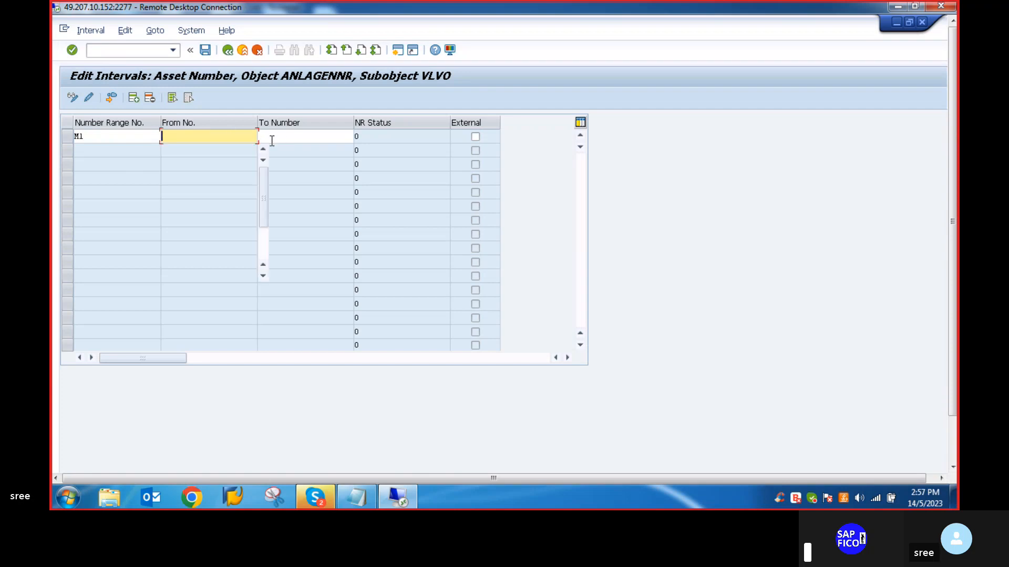
text(1)
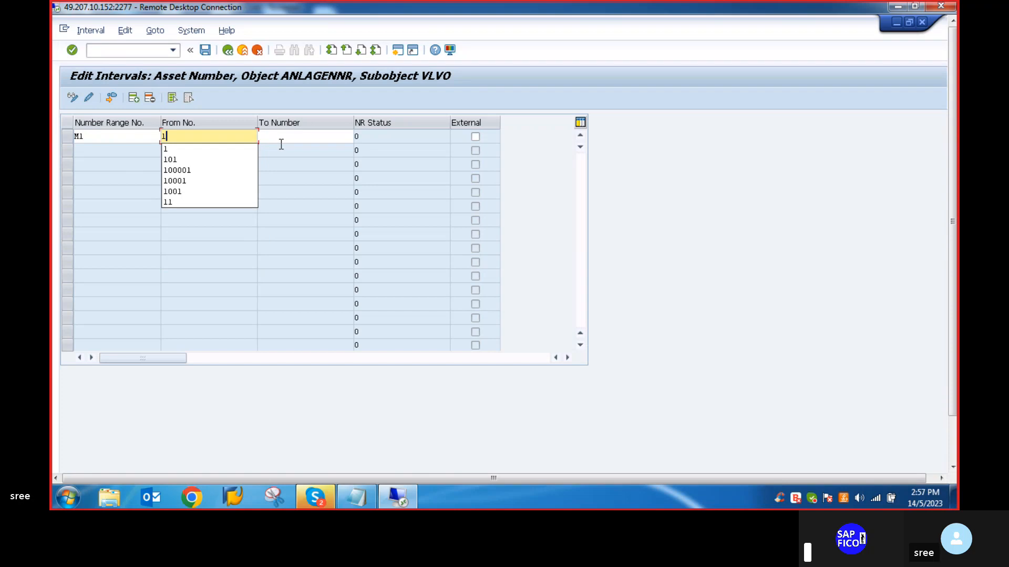
key(BackSpace)
text(2001)
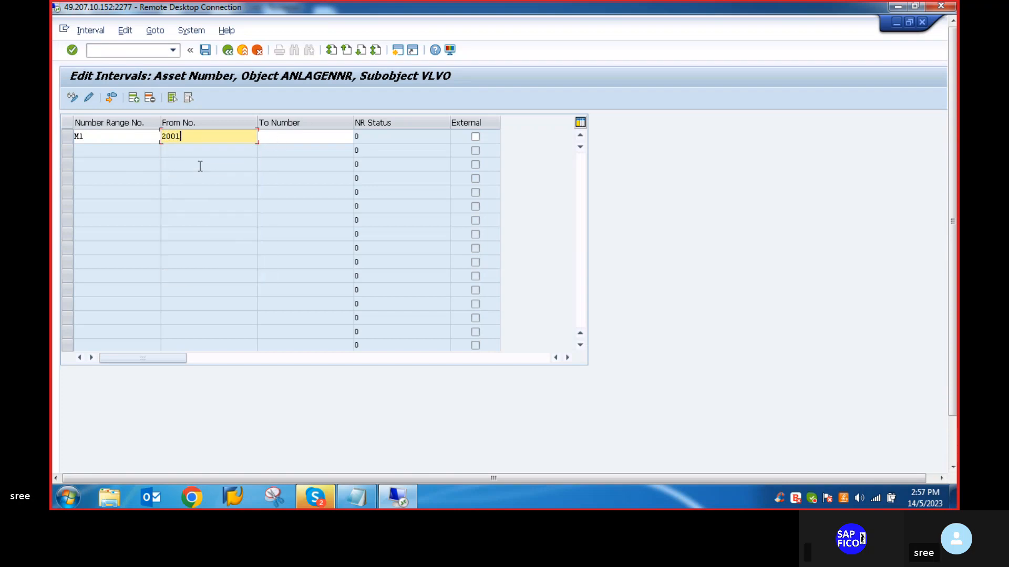
click(282, 142)
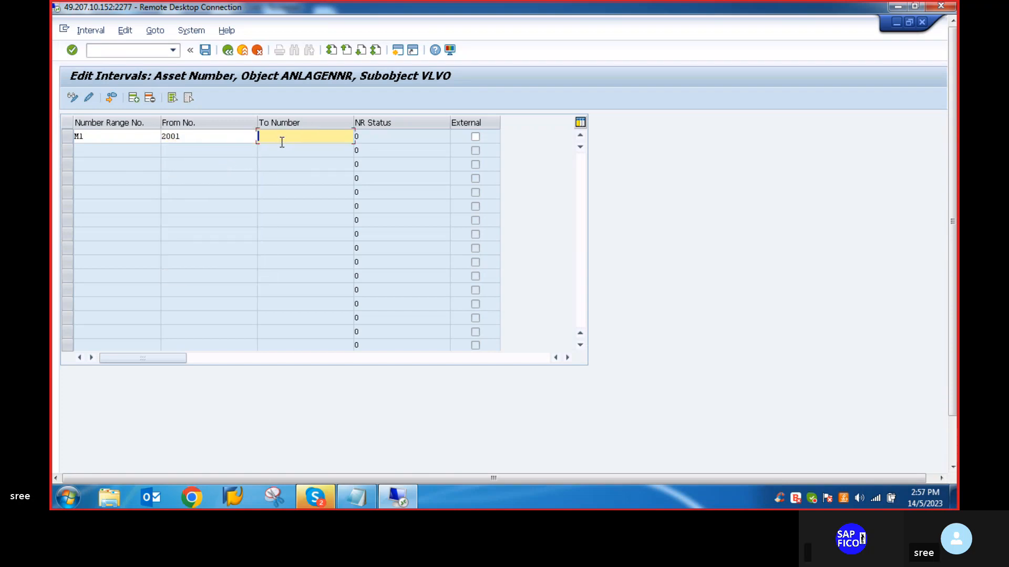
text(3000)
key(Return)
click(205, 50)
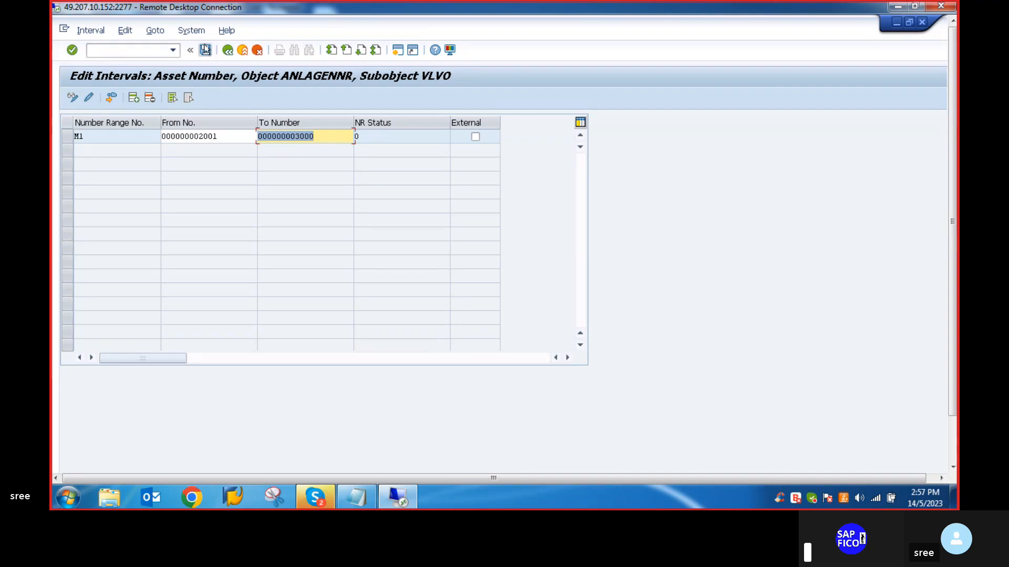
click(424, 415)
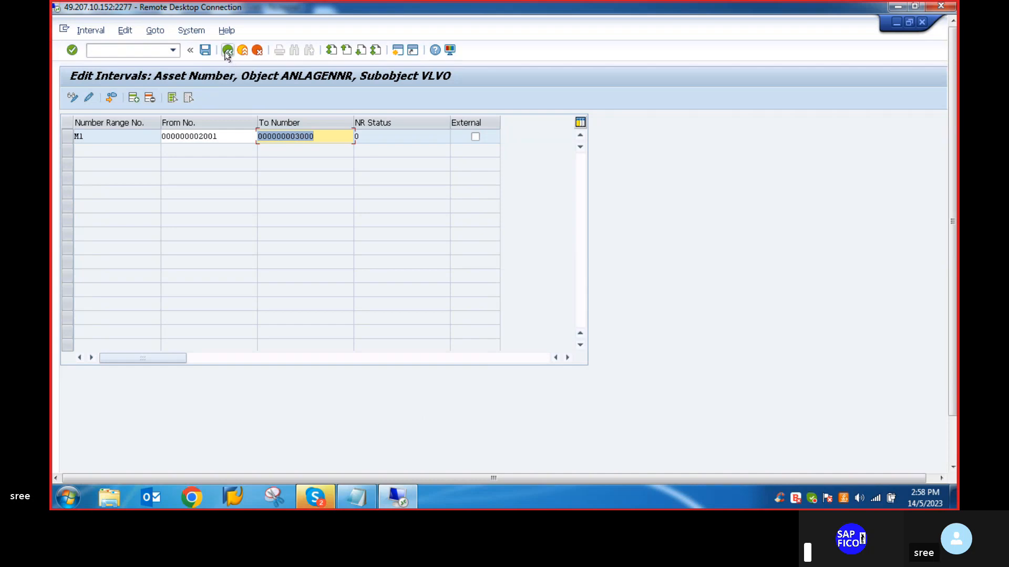
- Return to the IMG, reopen Define Number Range Interval for changing company code VLVO, and insert a new interval row
click(226, 50)
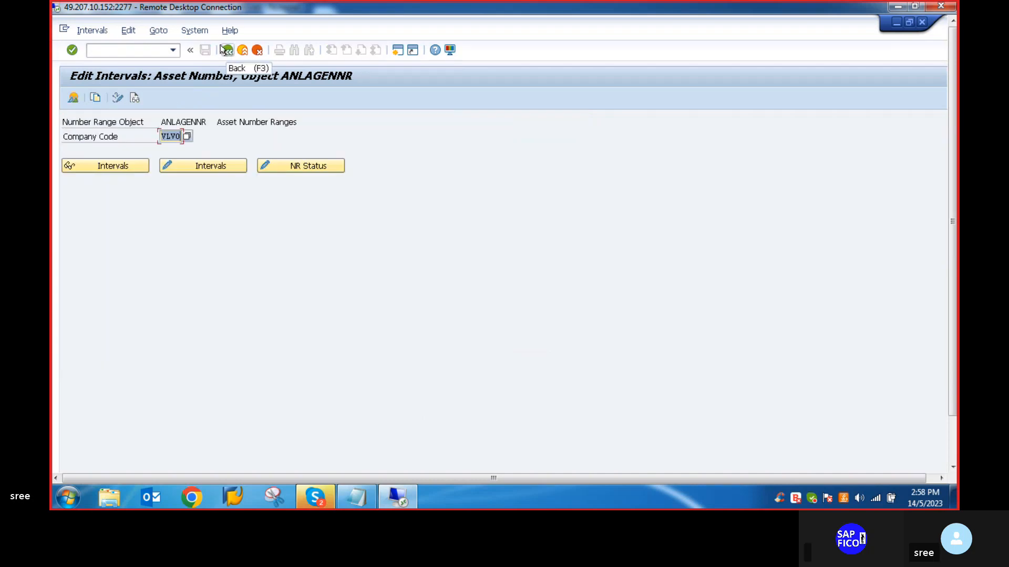
click(223, 49)
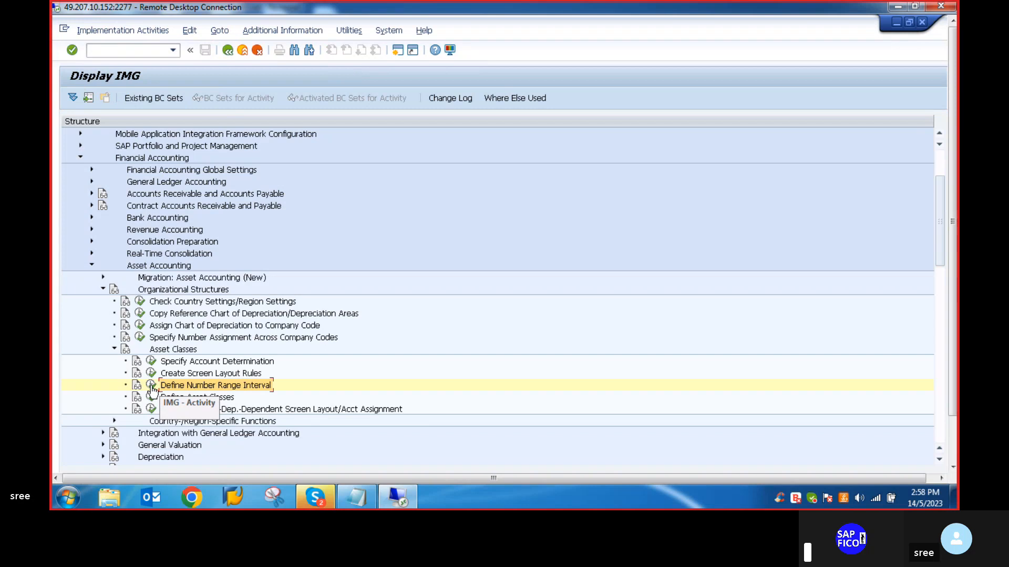
click(151, 388)
text(VL)
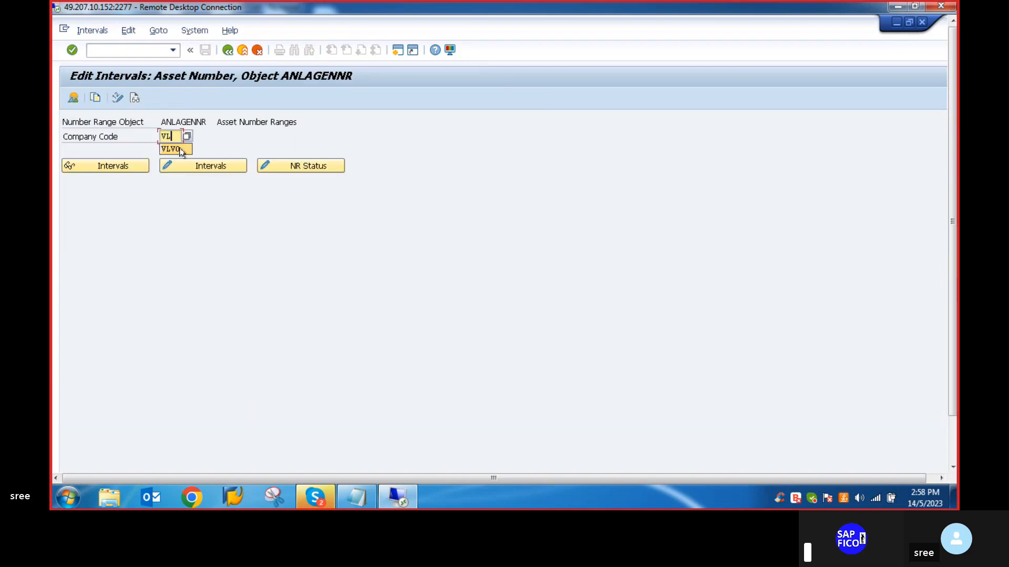
click(174, 150)
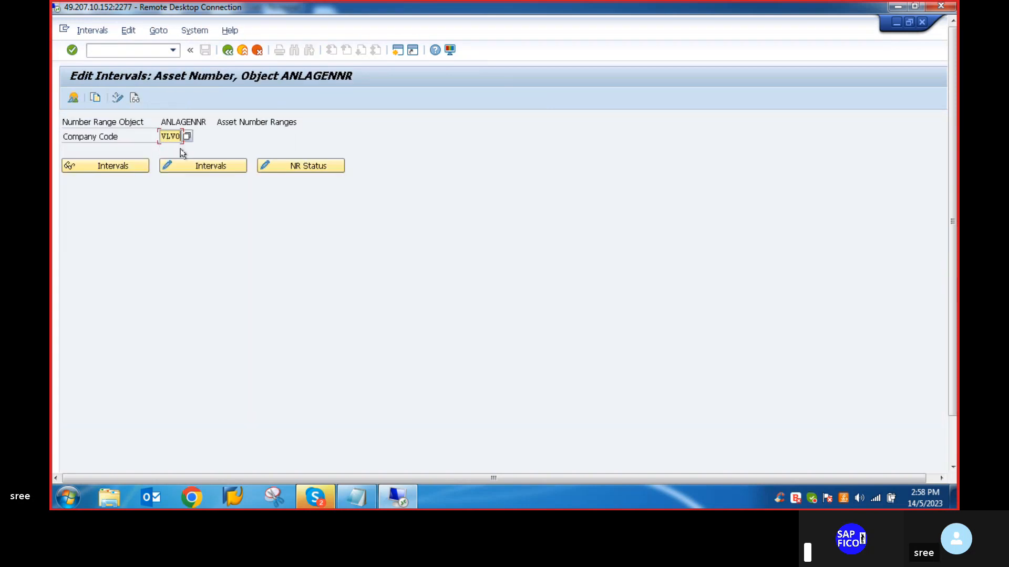
click(204, 167)
click(133, 97)
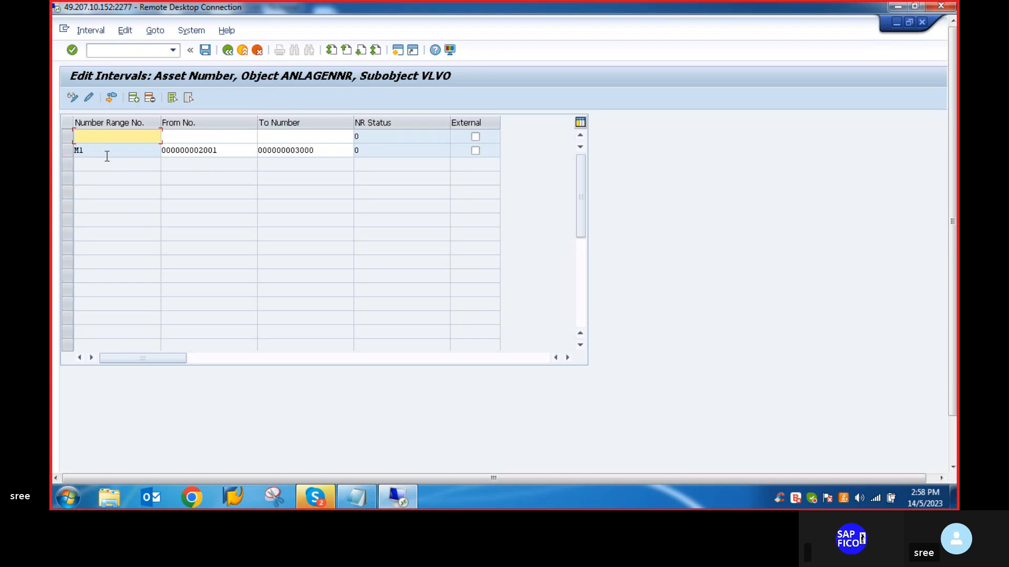
- Replace 01 with M1 as the main asset number range in item 6 of the Notepad checklist and return to SAP
click(367, 497)
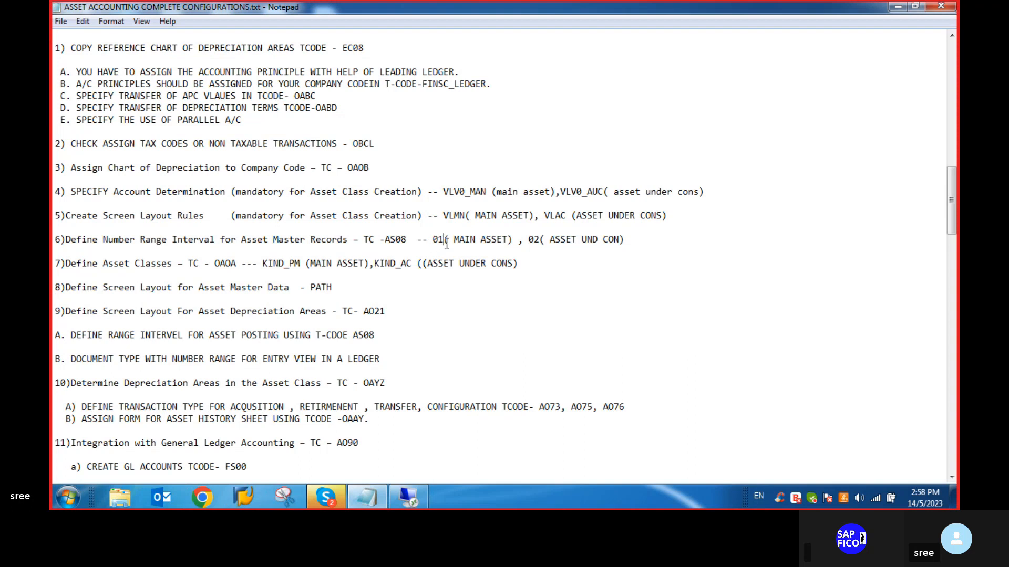
click(446, 245)
key(BackSpace)
key(BackSpace)
text(M1)
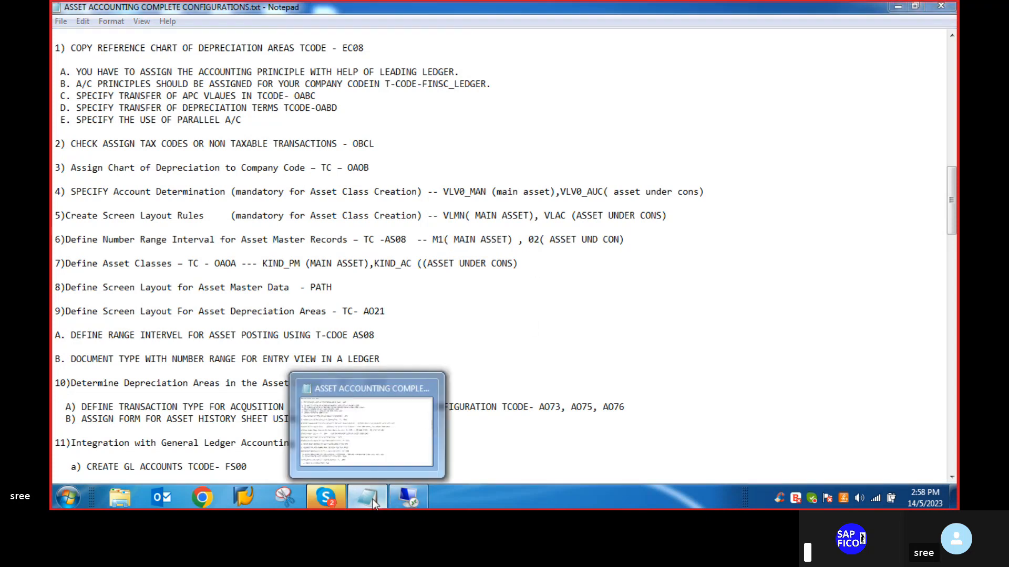
click(373, 499)
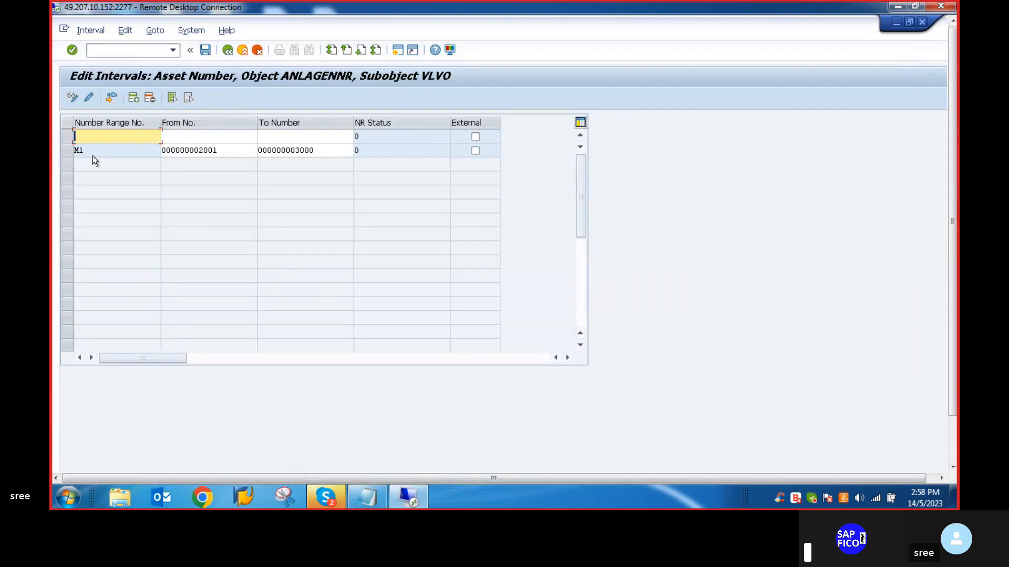
- Define number range interval A1 from 3001 to 4000 for company code VLVO, save it and accept the transport notice
text(A1)
click(180, 138)
text(300)
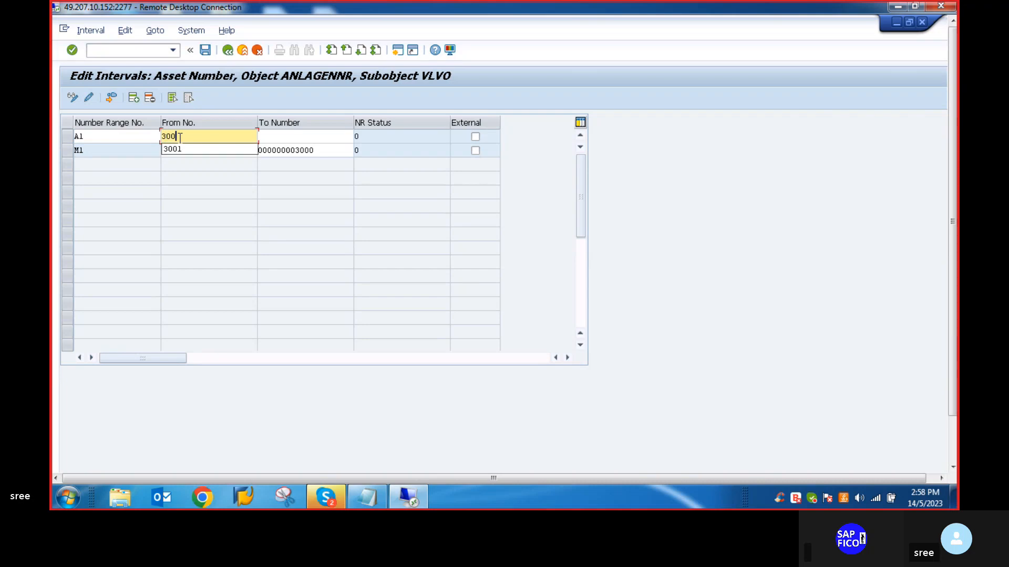
text(1)
click(277, 136)
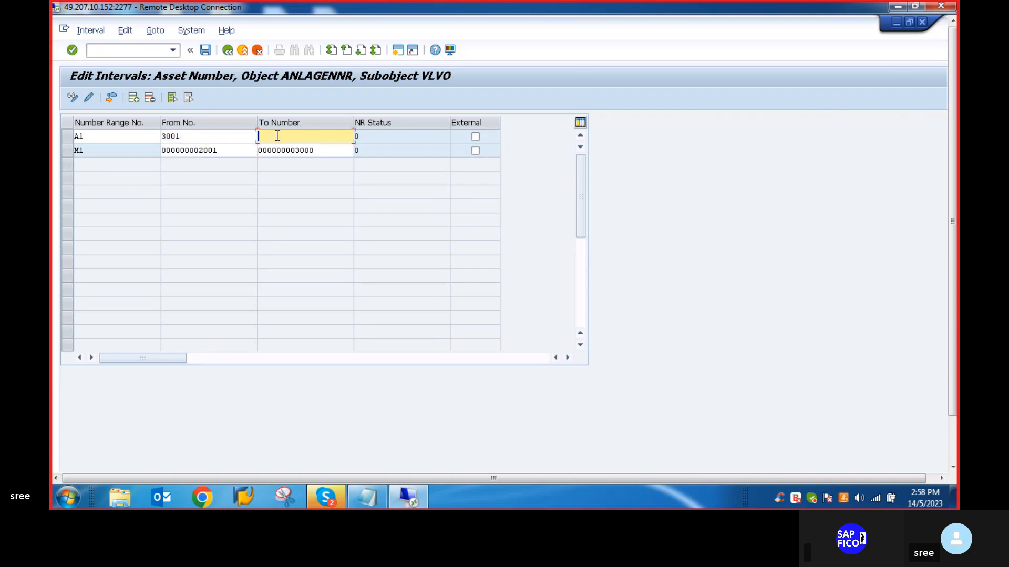
text(4000)
key(Return)
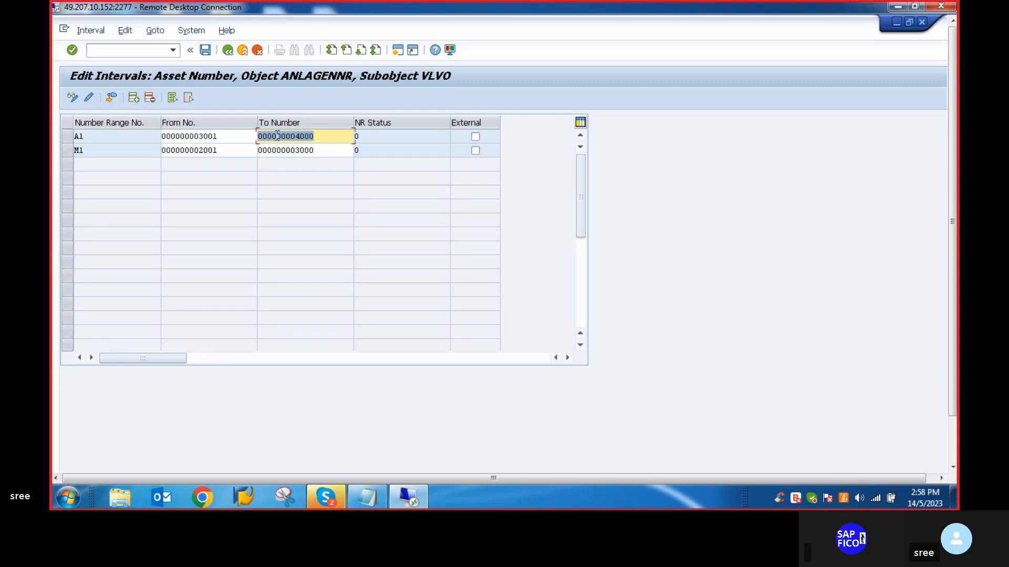
click(207, 50)
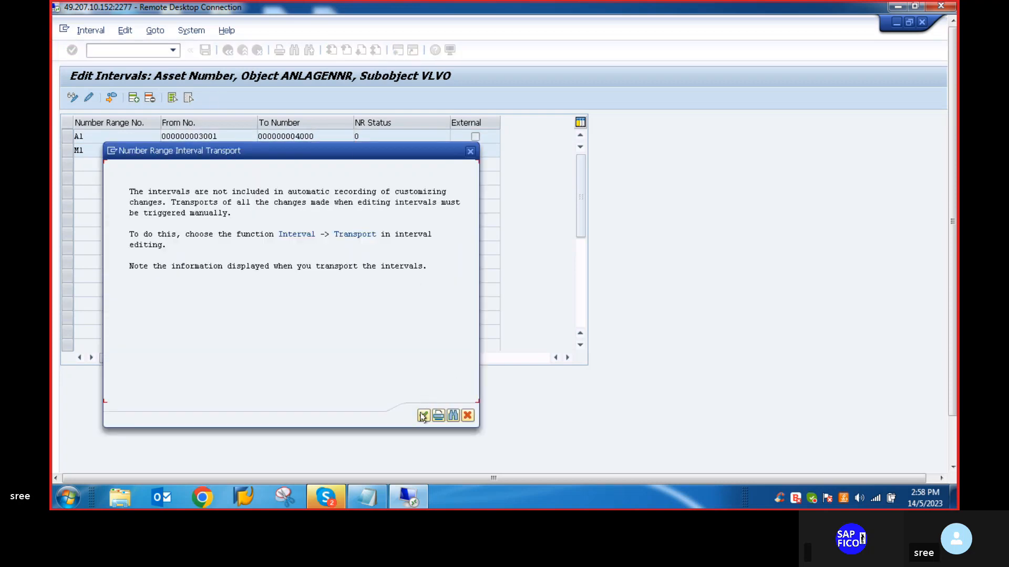
click(423, 416)
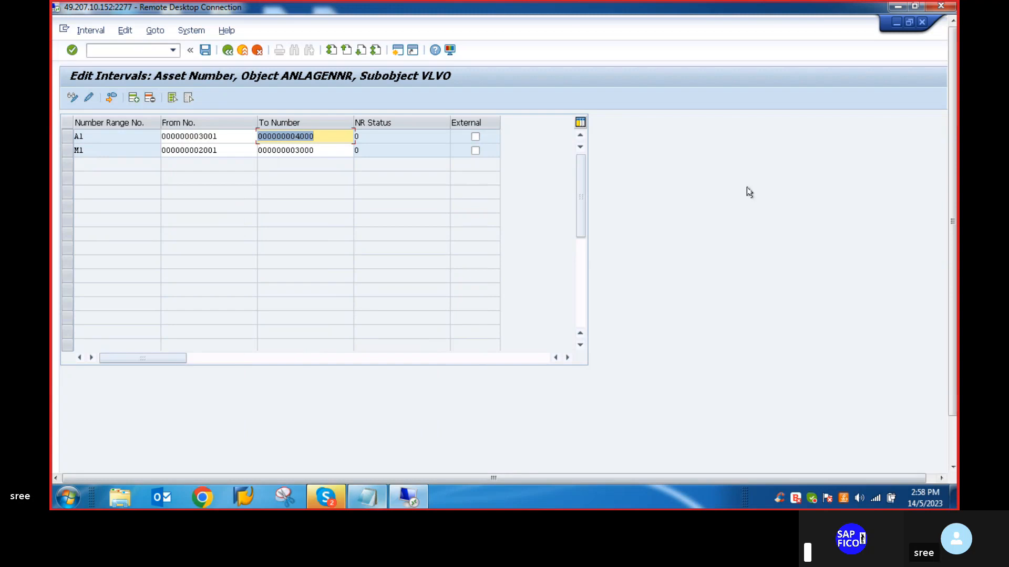
drag(952, 193, 952, 237)
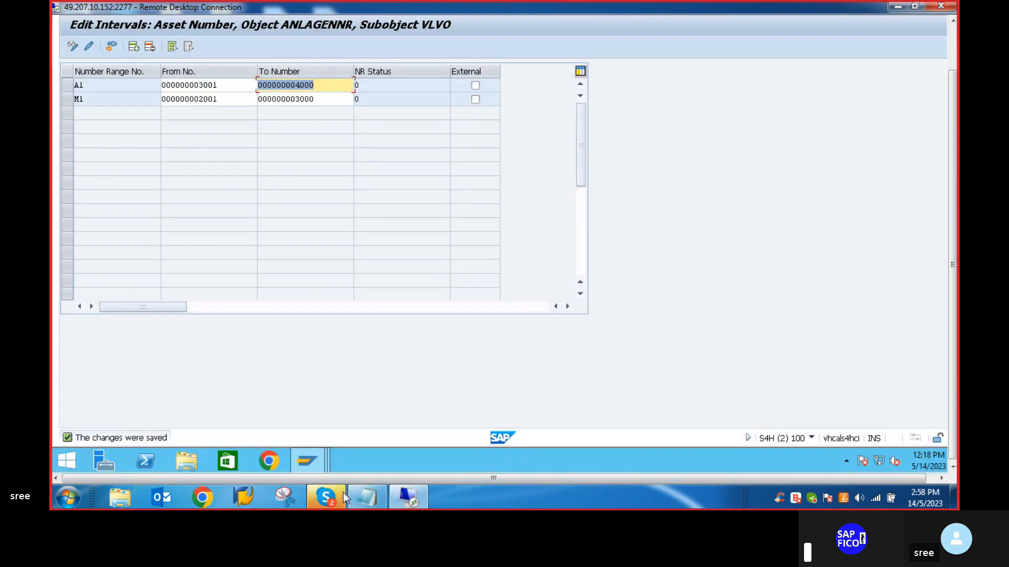
- Replace 02 with A1 as the asset under construction number range in item 6 of the Notepad checklist
click(376, 500)
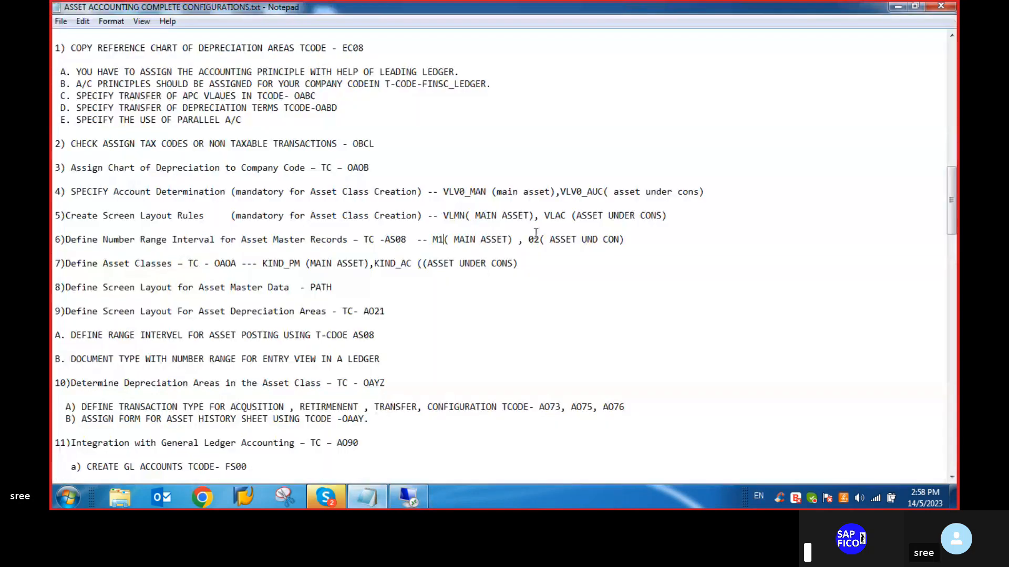
click(540, 241)
key(BackSpace)
key(BackSpace)
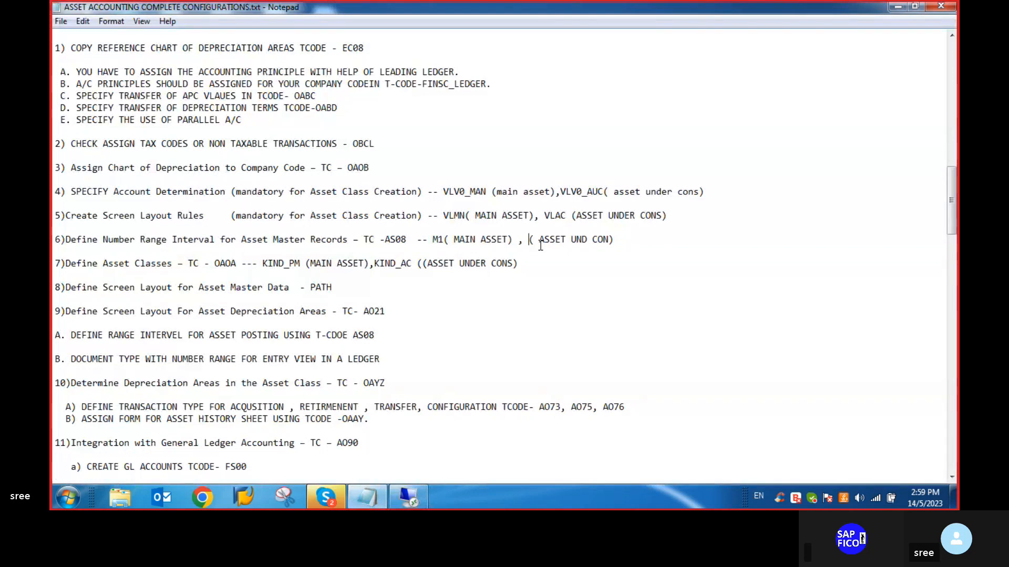
text(A1)
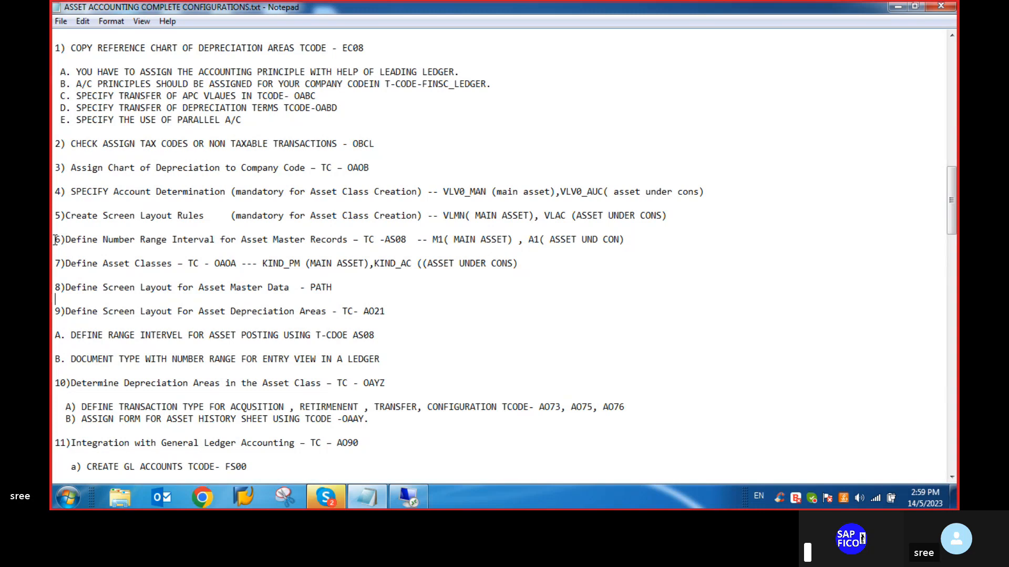
- Select checklist item 6, turn off word wrap in the Notepad document and go back to the configuration checklist
drag(56, 239, 356, 253)
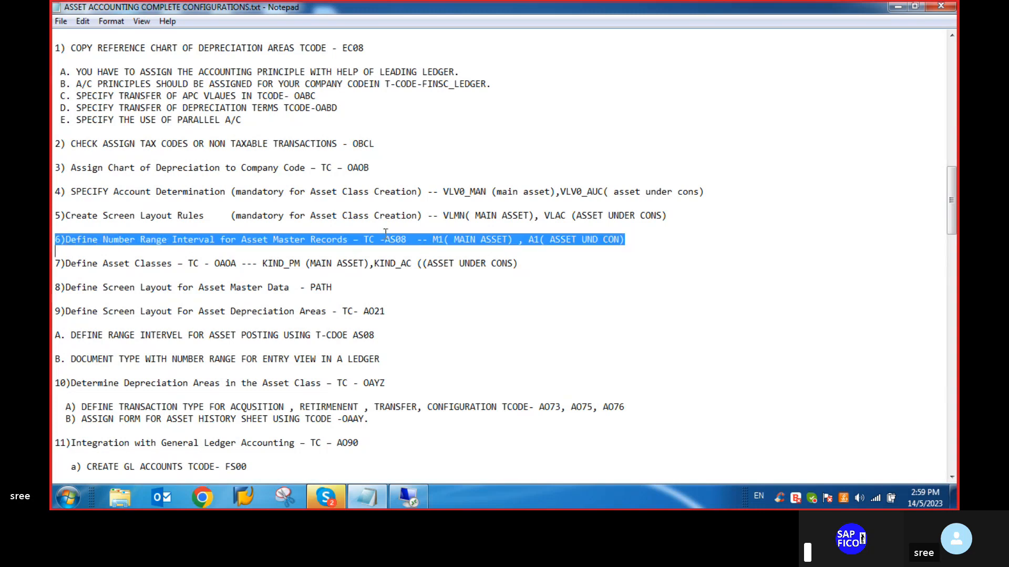
click(87, 24)
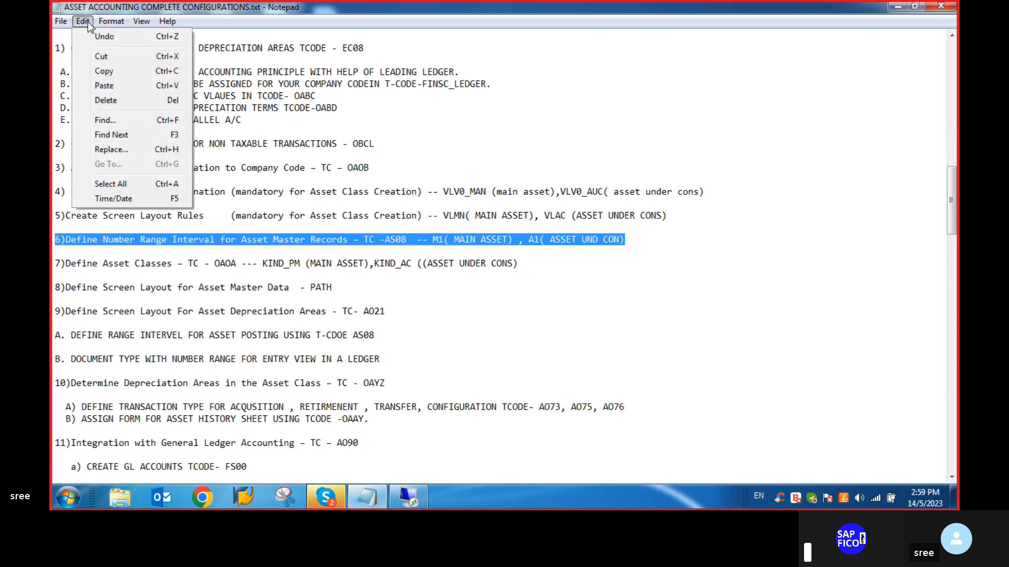
click(124, 35)
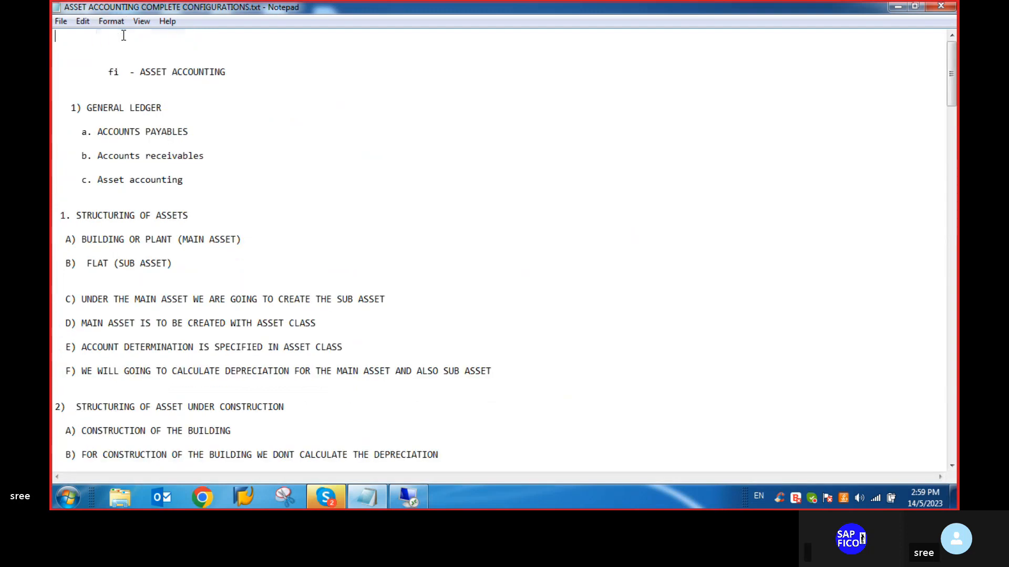
scroll(177, 117, down, 1)
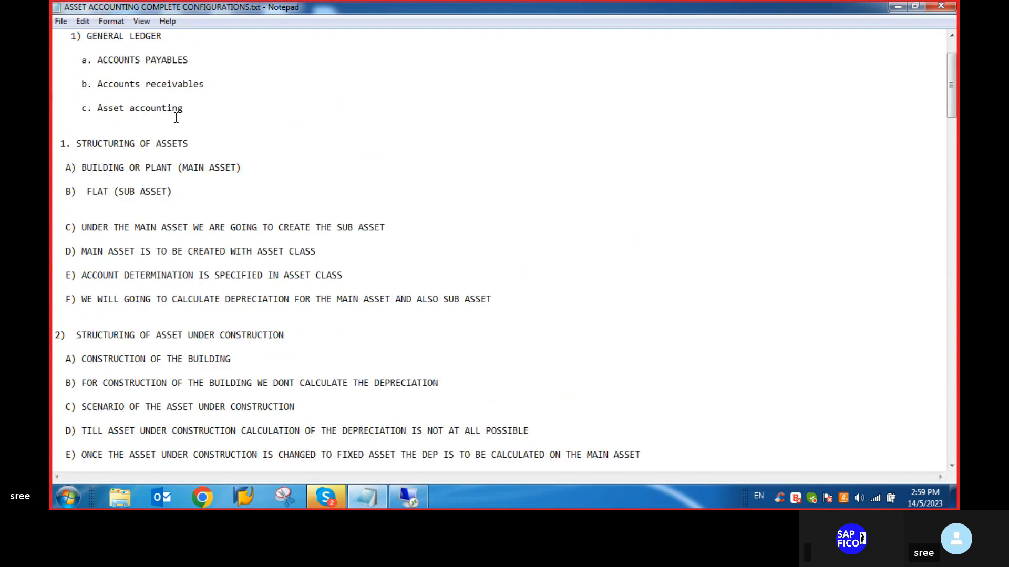
scroll(176, 118, down, 20)
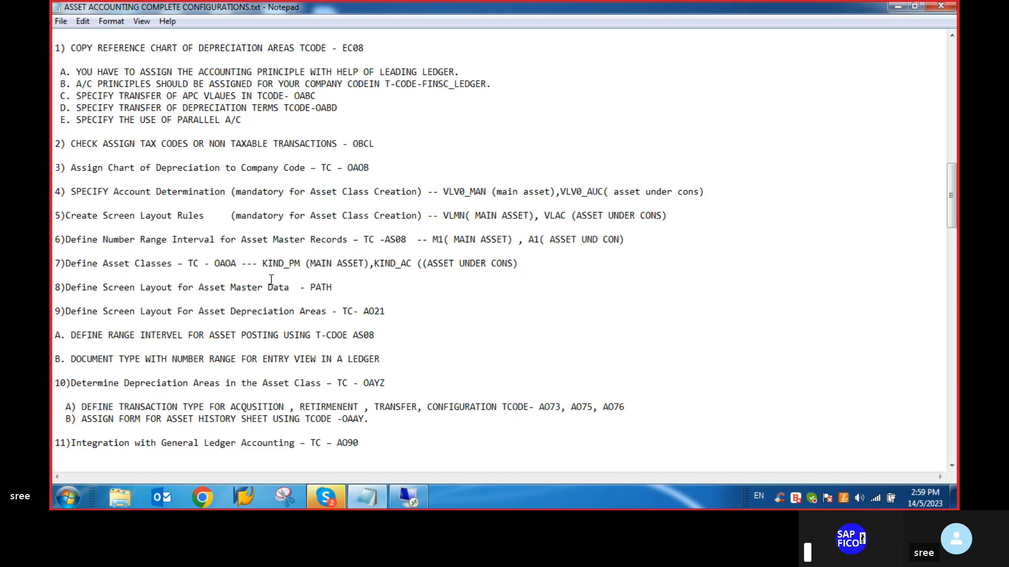
- Leave the asset number intervals in SAP for the IMG structure and start the Define Asset Classes activity
click(414, 498)
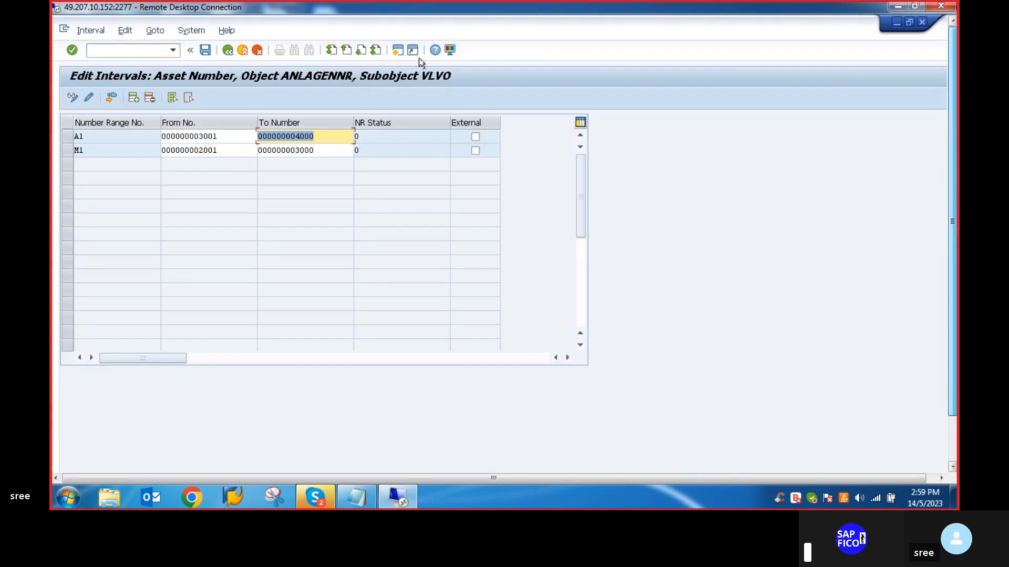
click(225, 51)
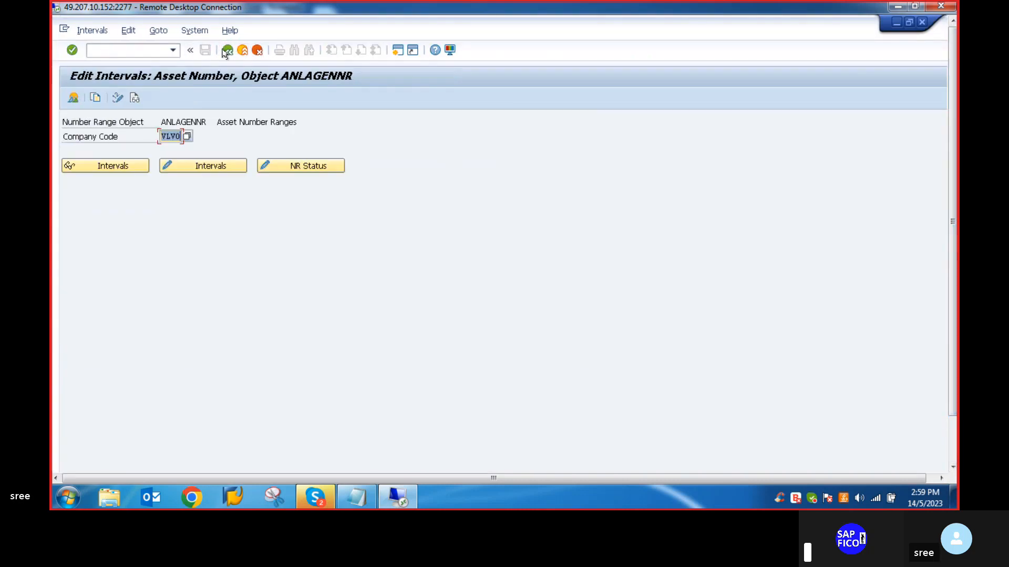
click(226, 50)
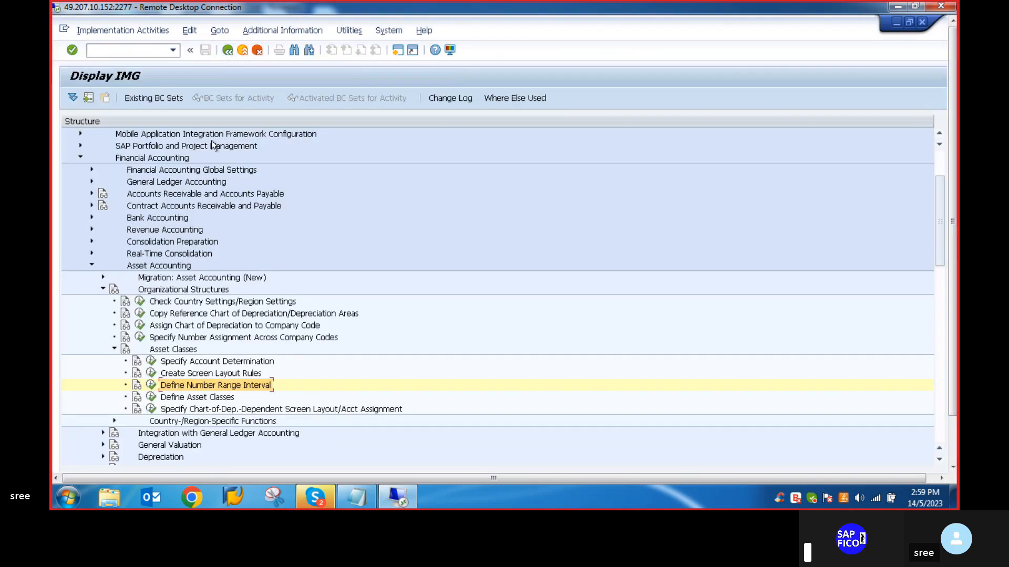
scroll(169, 374, down, 1)
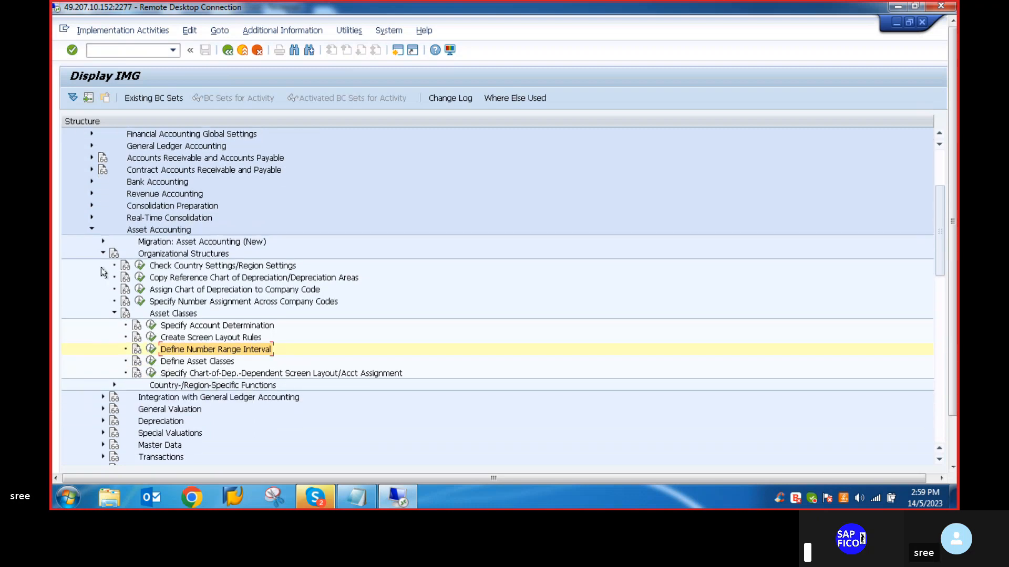
click(148, 364)
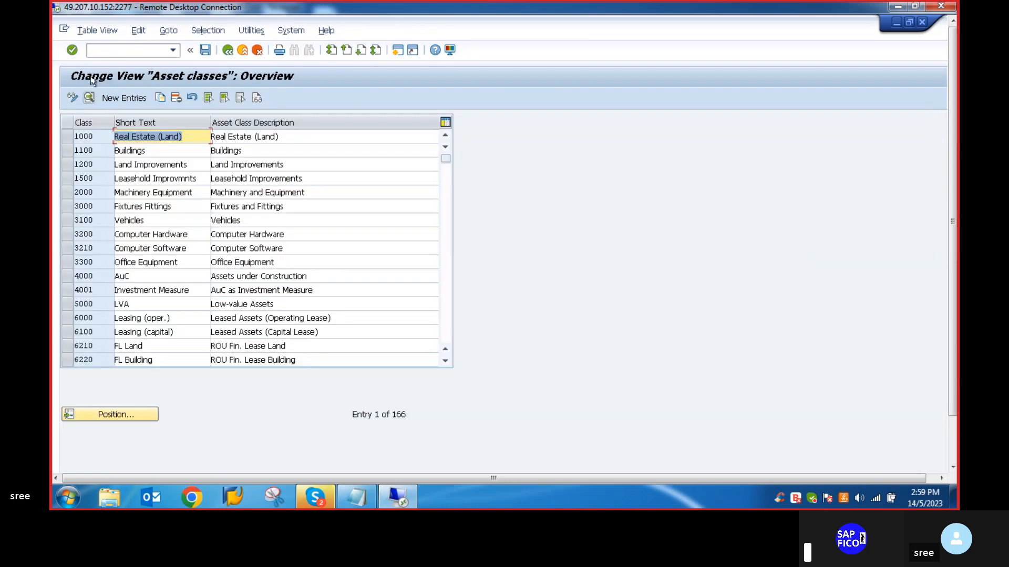
- Create a new asset class entry with the class code VLVO_PM, checking the naming in the Notepad checklist
click(110, 103)
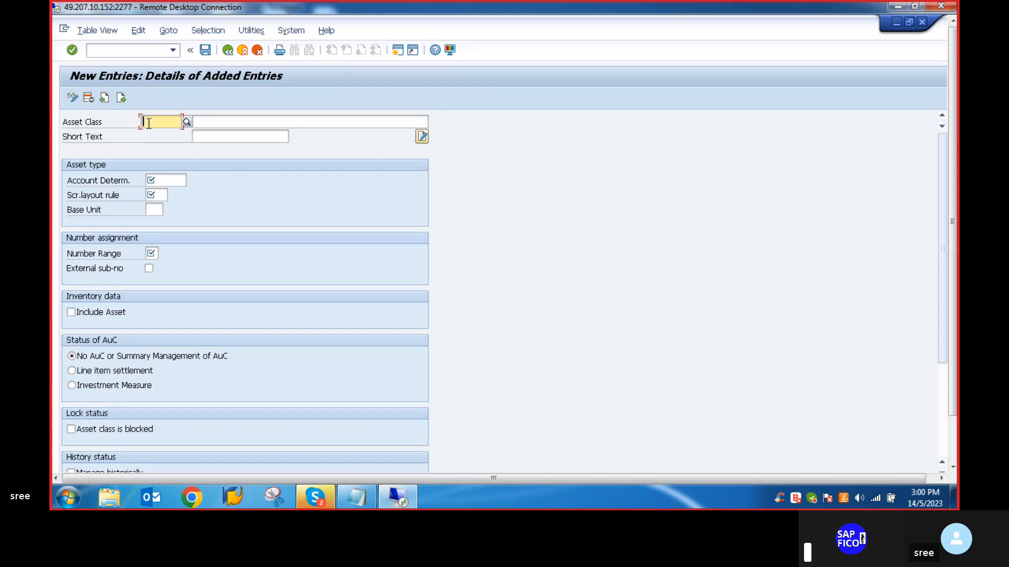
text(V)
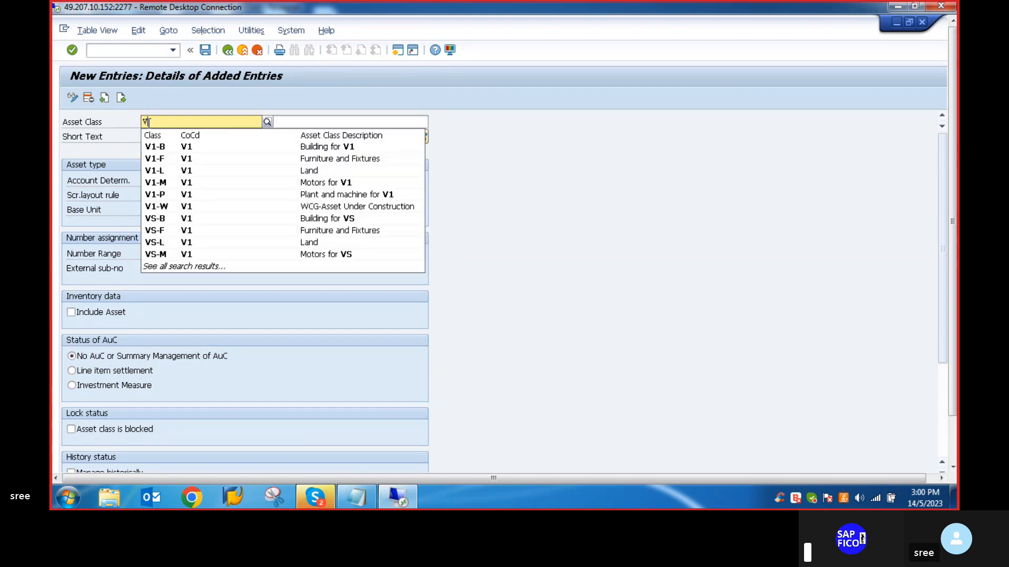
key(BackSpace)
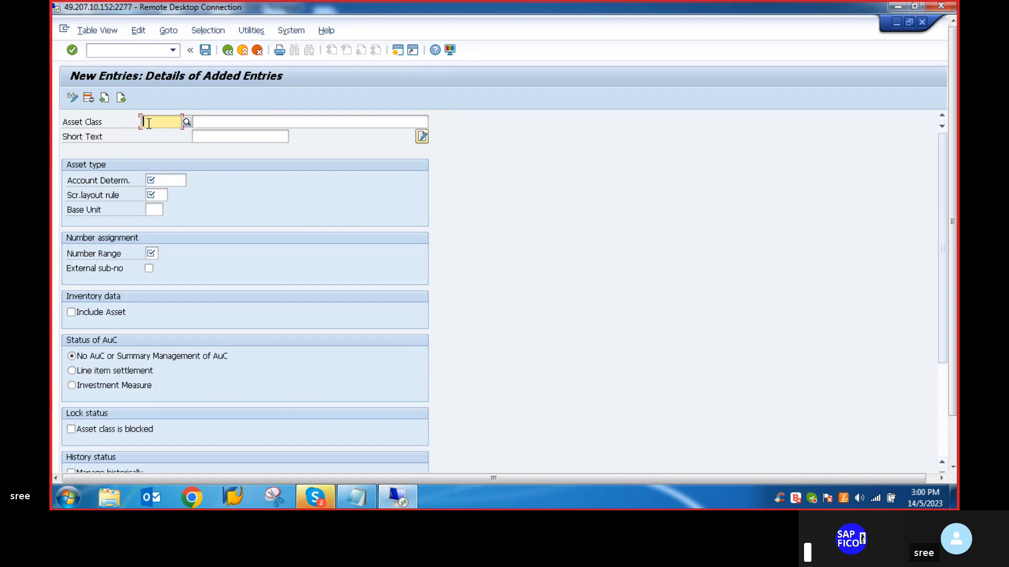
click(368, 499)
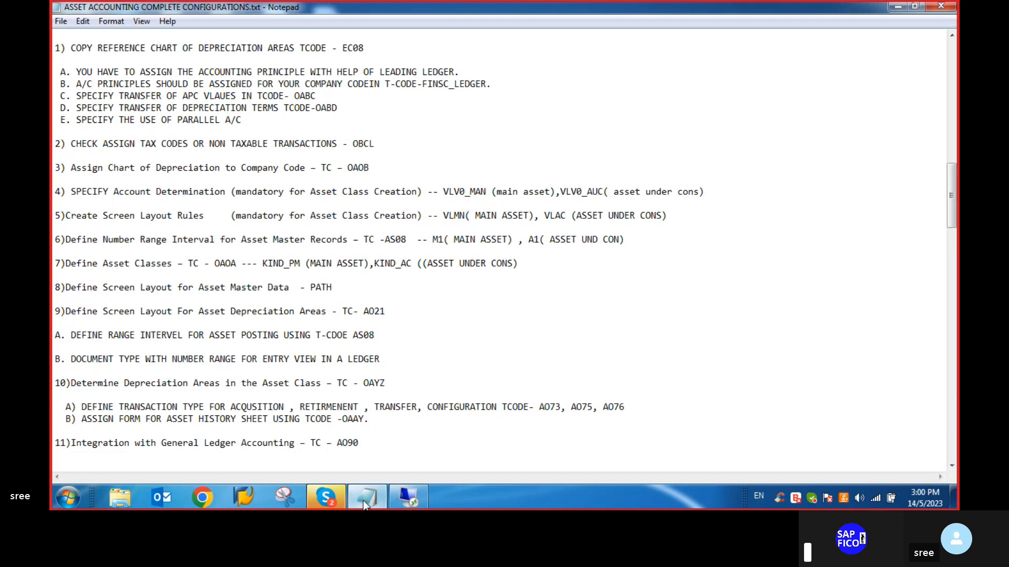
click(409, 496)
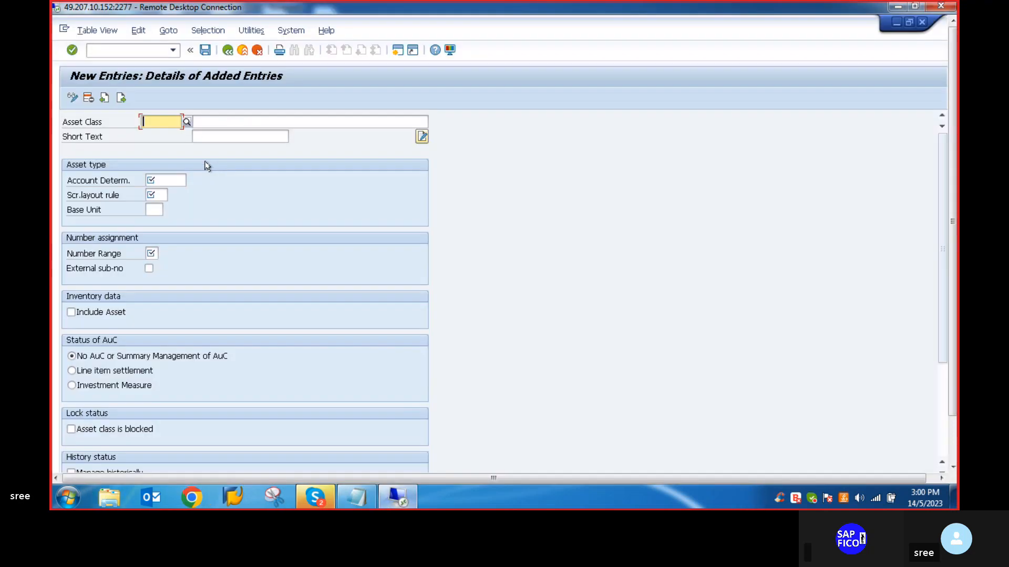
text(VLV0_PM)
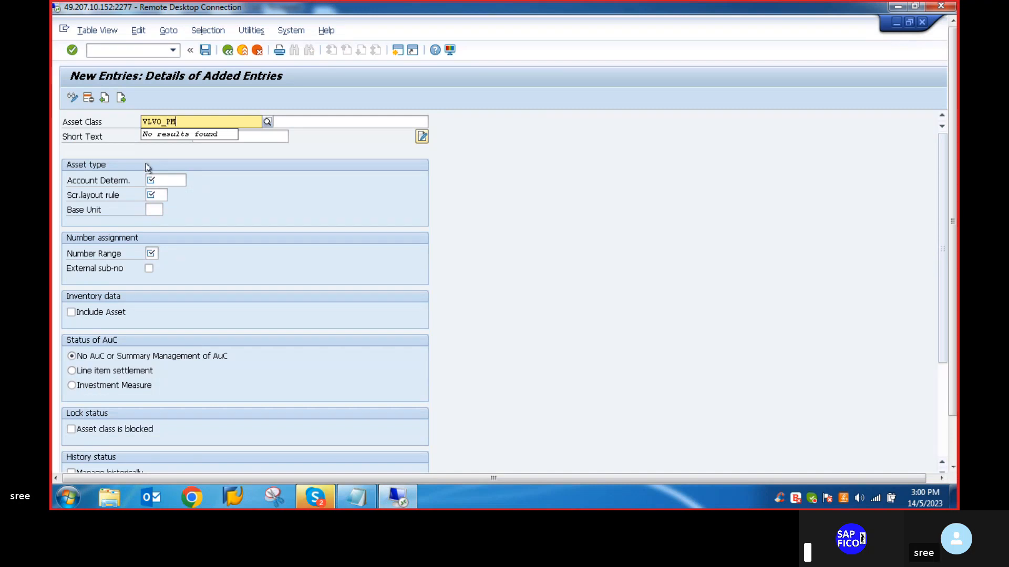
- Enter ASSET CLASS FOR VLVO as the description of the new asset class
click(283, 123)
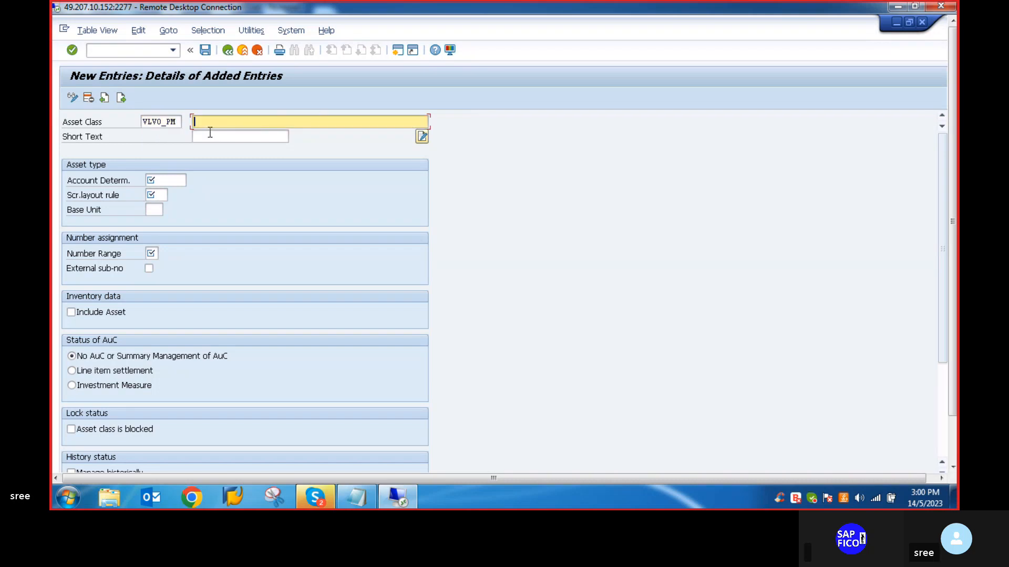
text(A)
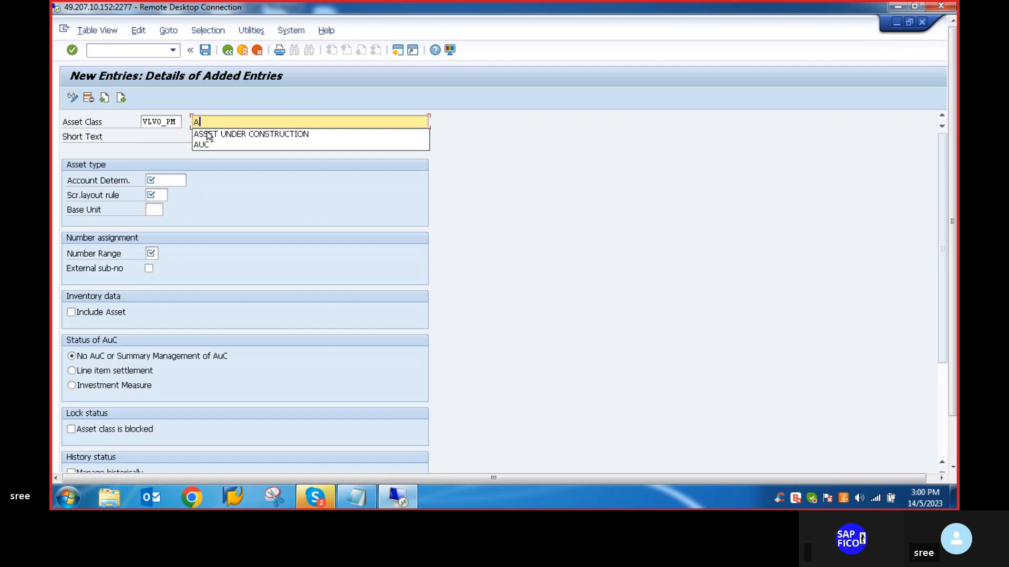
text(SS)
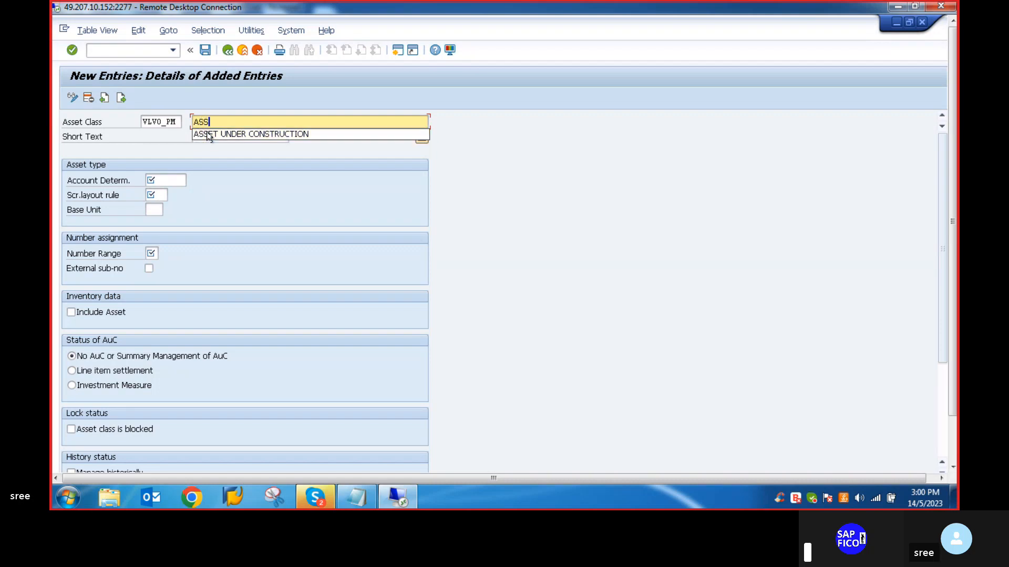
key(BackSpace)
key(BackSpace)
key(BackSpace)
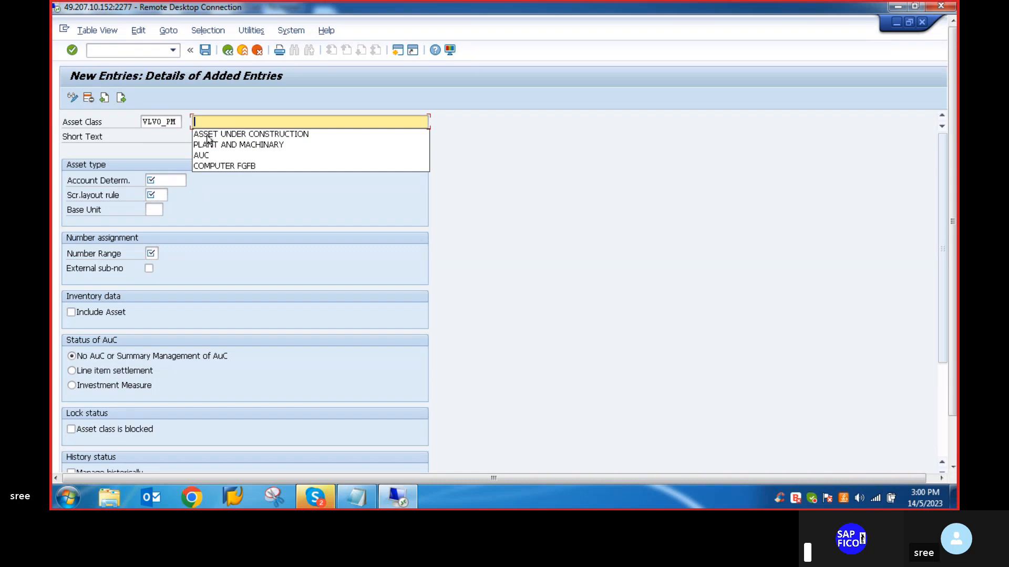
text(ASSE)
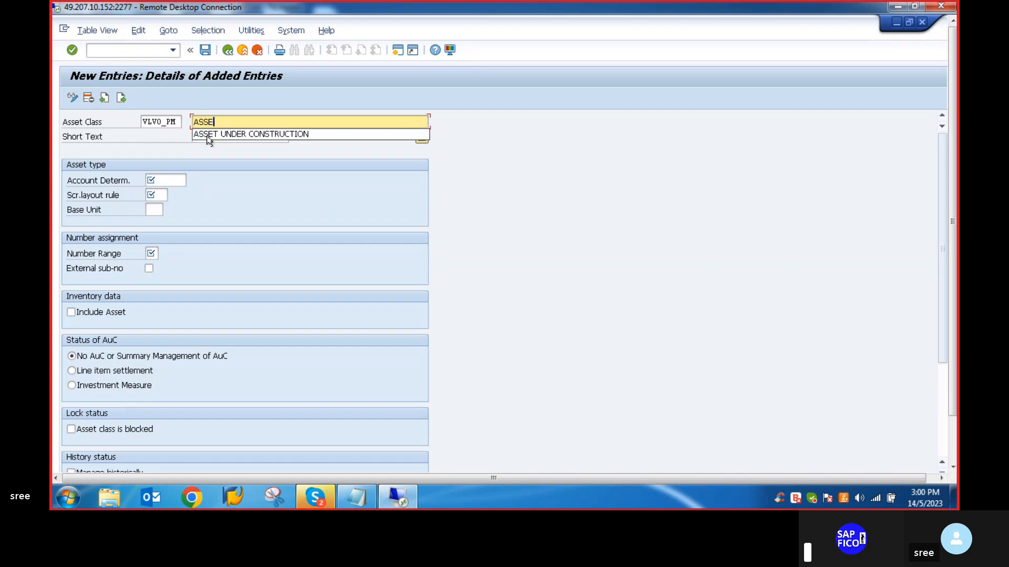
text(T CLASS )
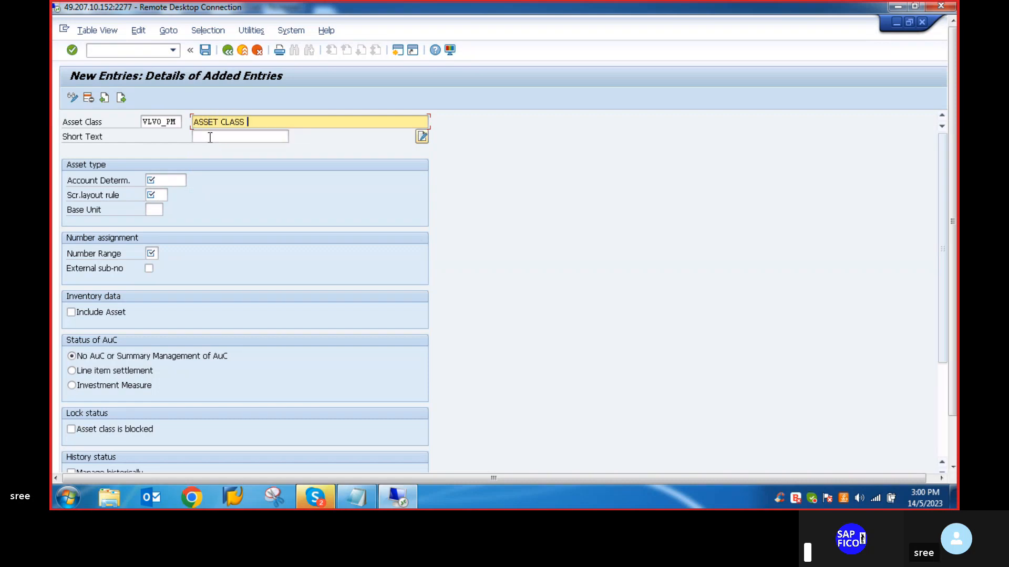
text(FOR VLVO)
- Add P&M to the end of the asset class description and enter VLVO-P&M as its short text
click(215, 138)
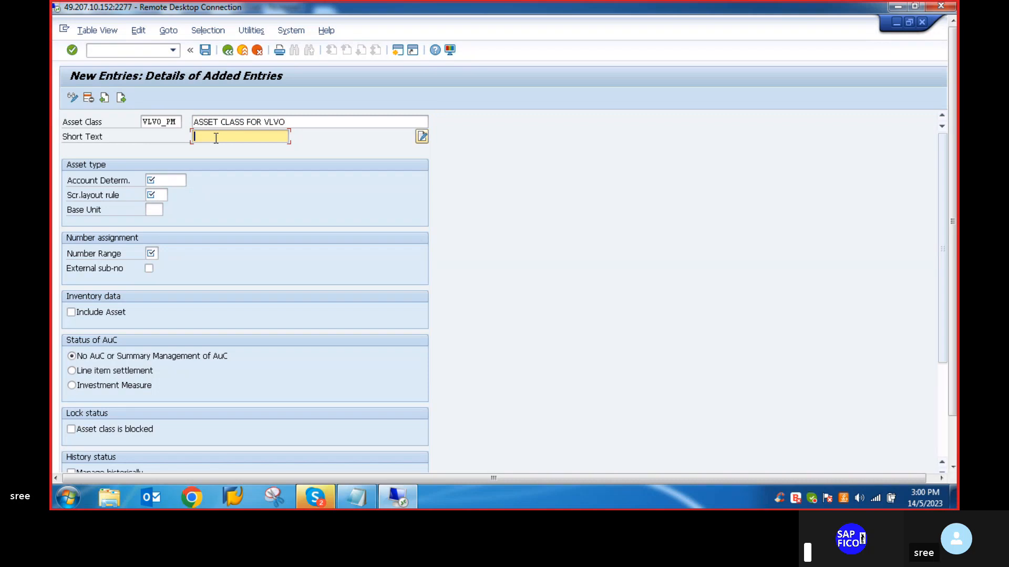
text(VLVO)
click(291, 121)
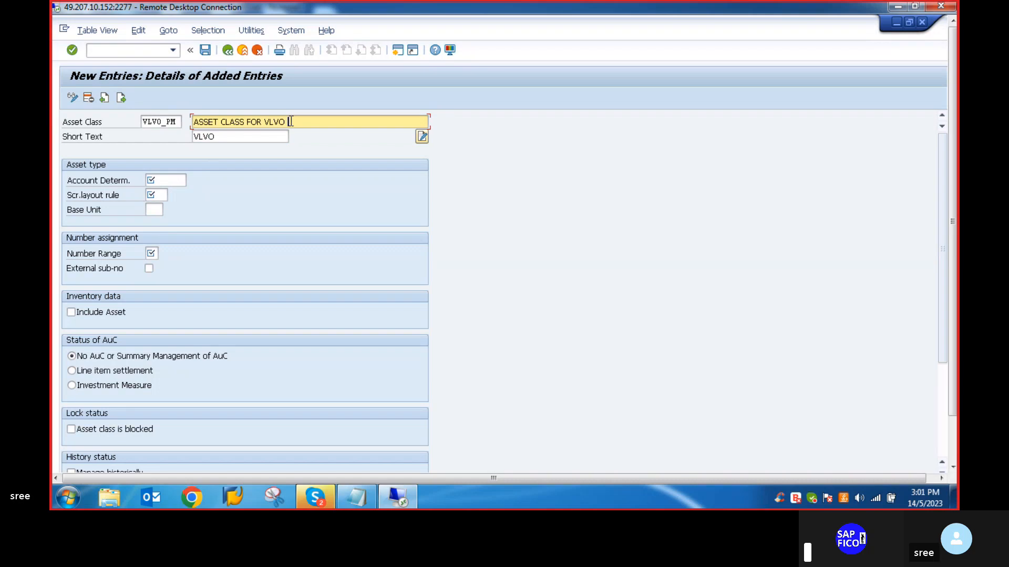
text(P&M)
click(223, 136)
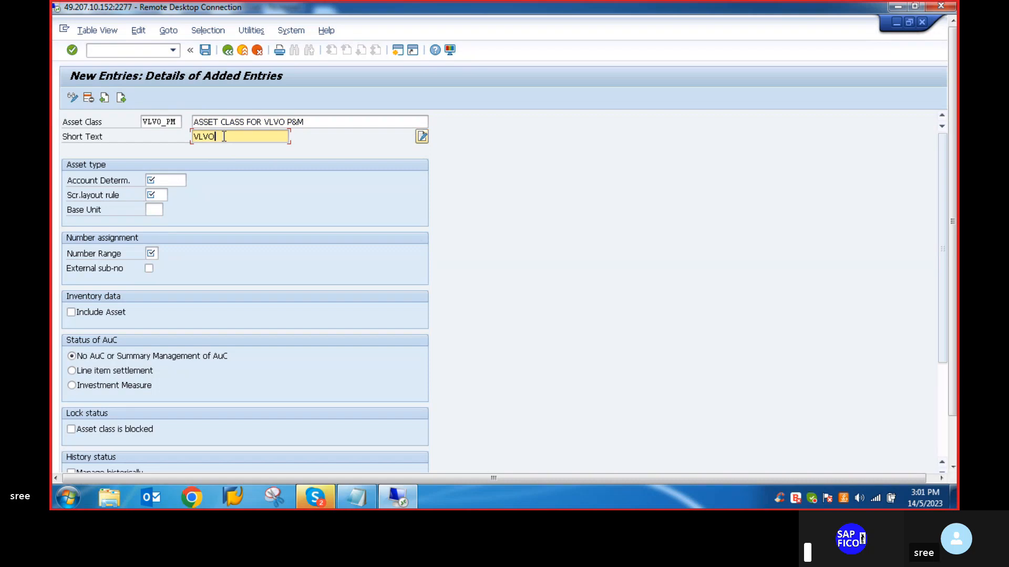
text(-P&M)
click(170, 180)
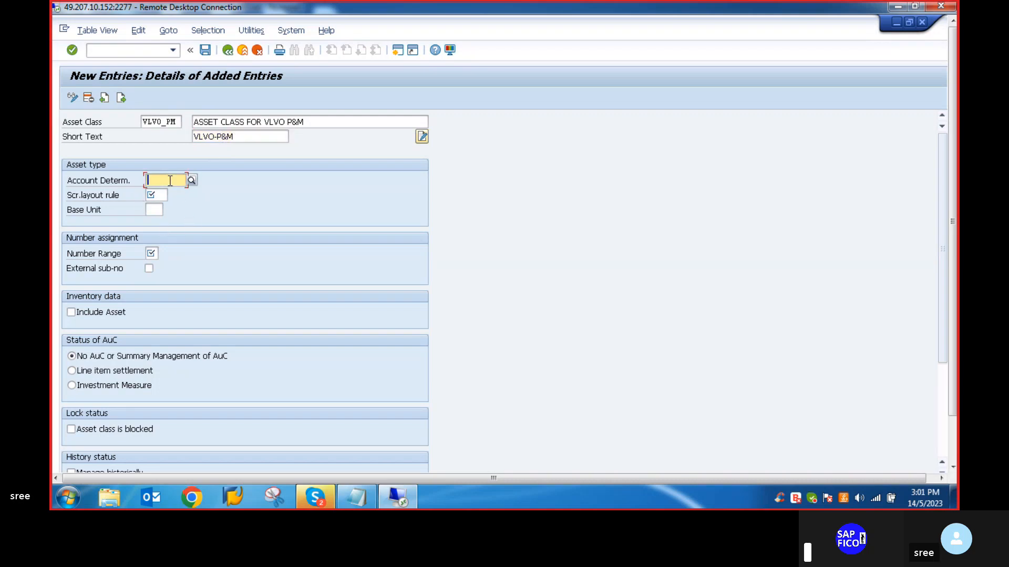
click(191, 180)
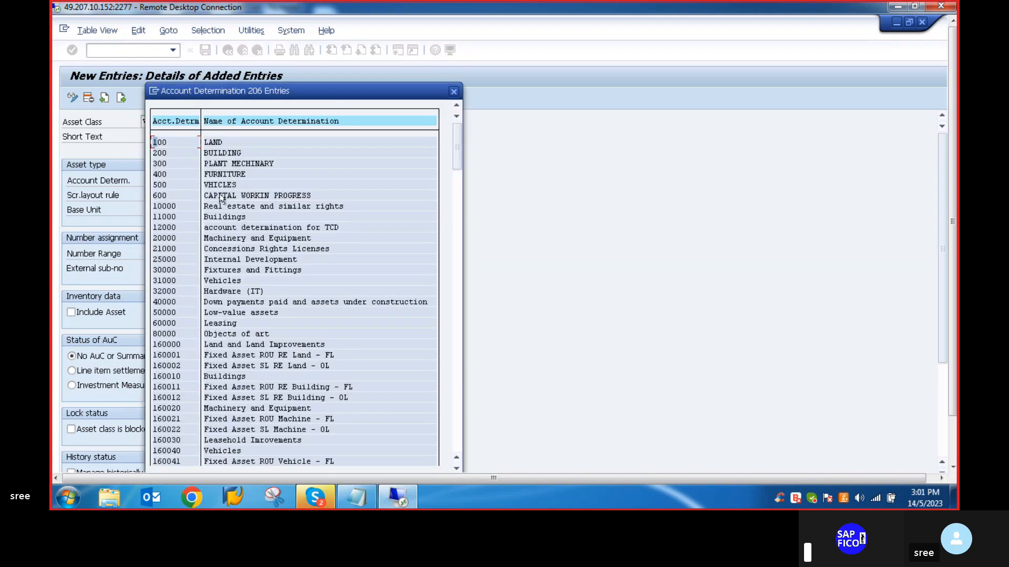
scroll(248, 315, down, 1)
scroll(271, 363, down, 5)
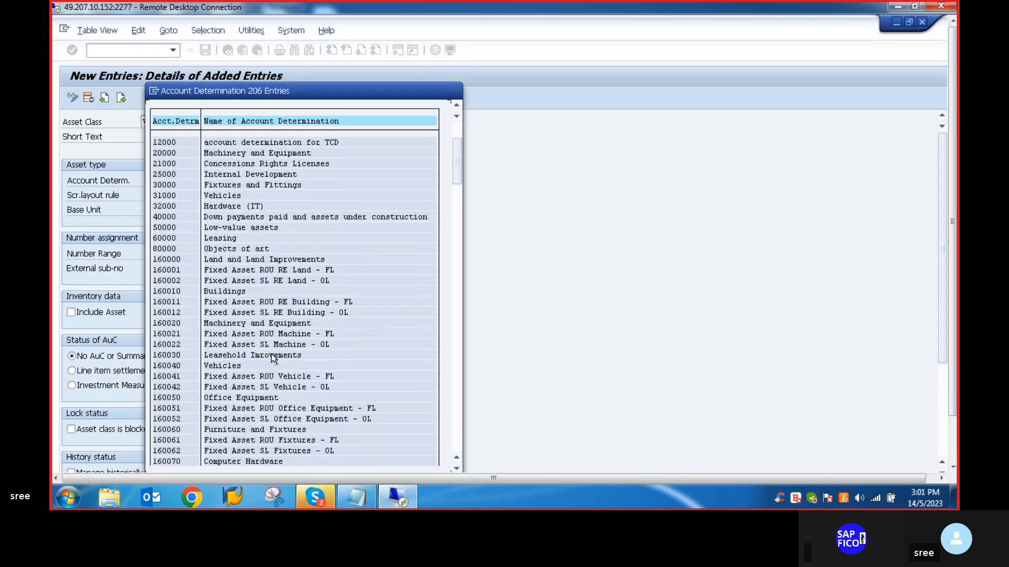
scroll(308, 269, up, 1)
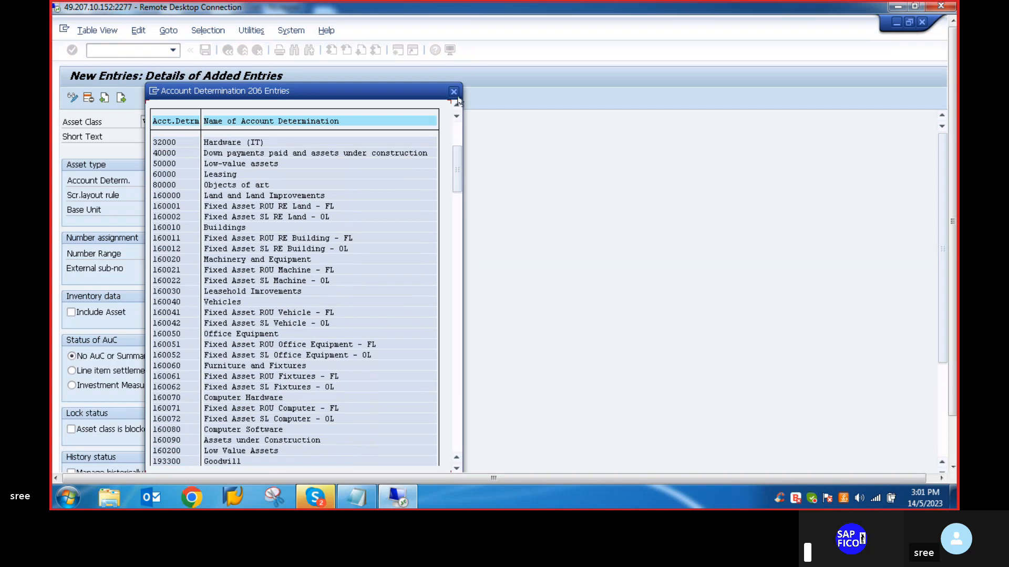
click(453, 91)
- Copy the main asset account determination code from item 4 of the Notepad checklist and return to the SAP asset class entry
click(357, 498)
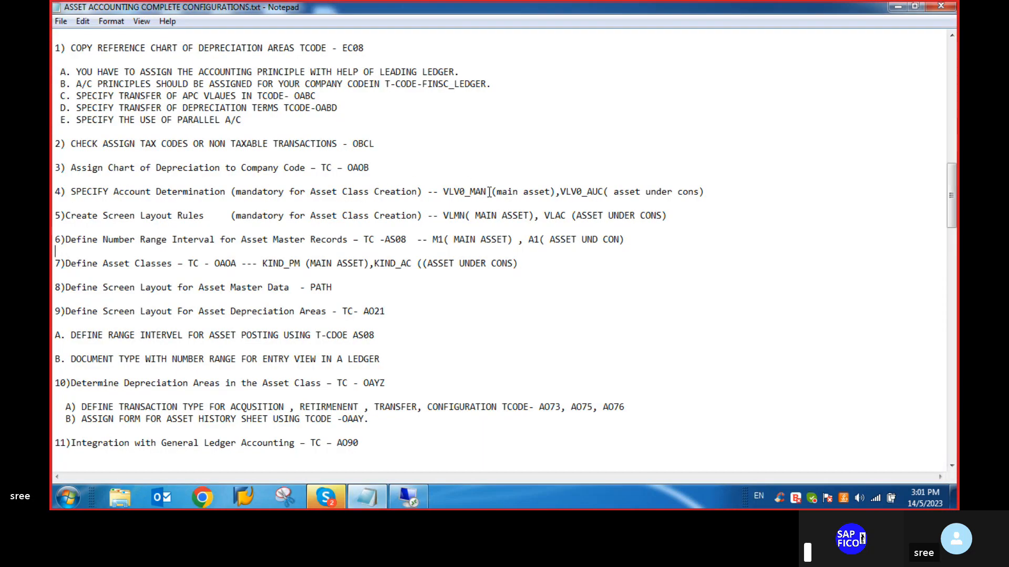
drag(487, 193, 446, 194)
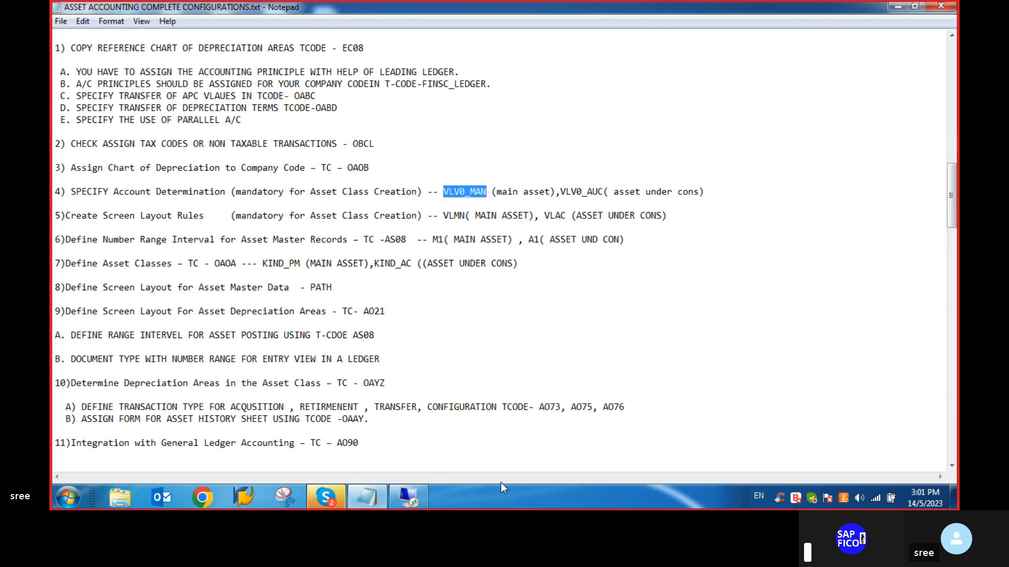
click(408, 498)
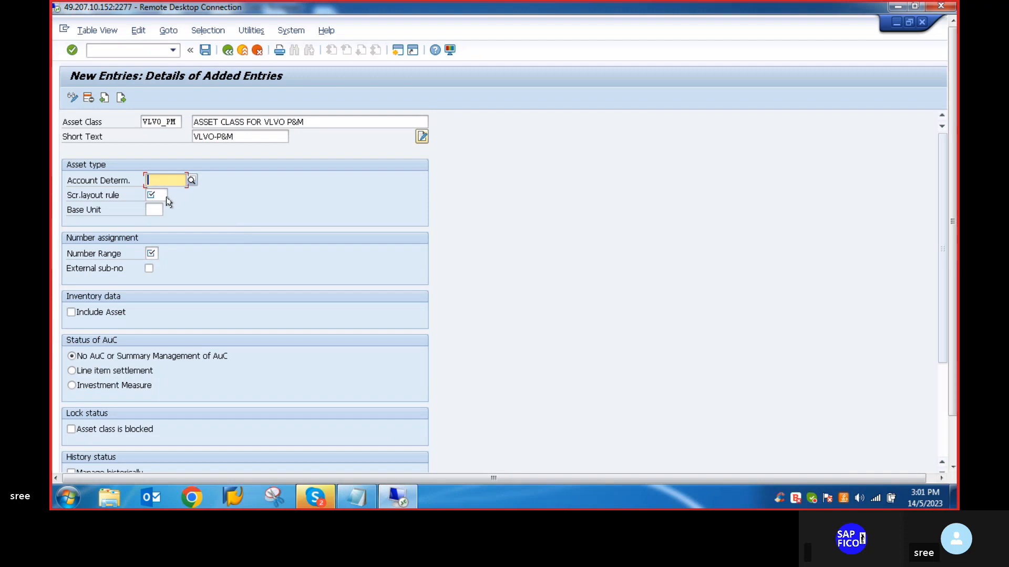
- Set the asset class's account determination to VLVO_MAN, the one for the main asset
text(VLAC)
key(BackSpace)
key(BackSpace)
key(BackSpace)
key(BackSpace)
key(BackSpace)
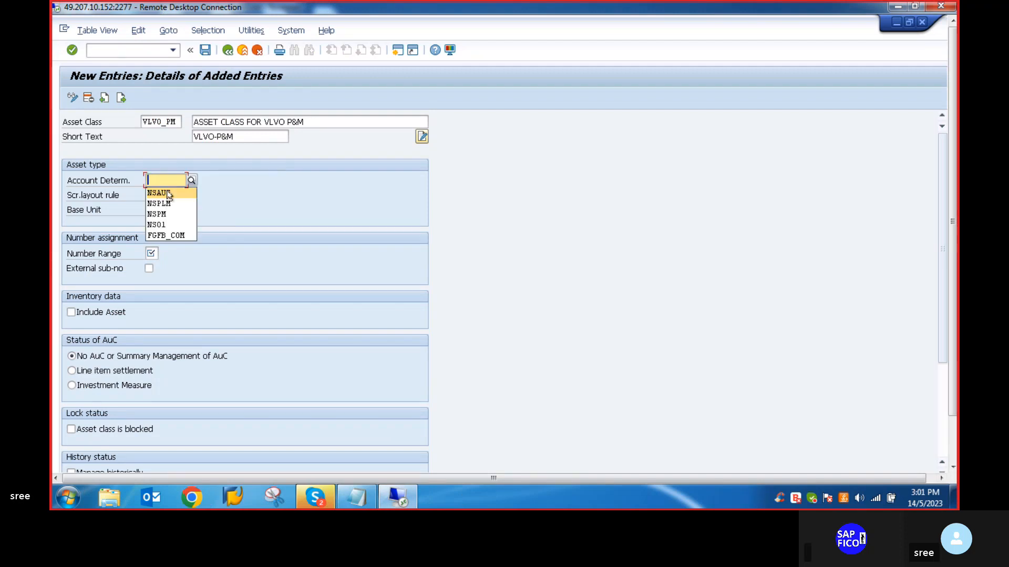
text(VLAC)
key(BackSpace)
key(BackSpace)
key(BackSpace)
key(BackSpace)
text(VLVO)
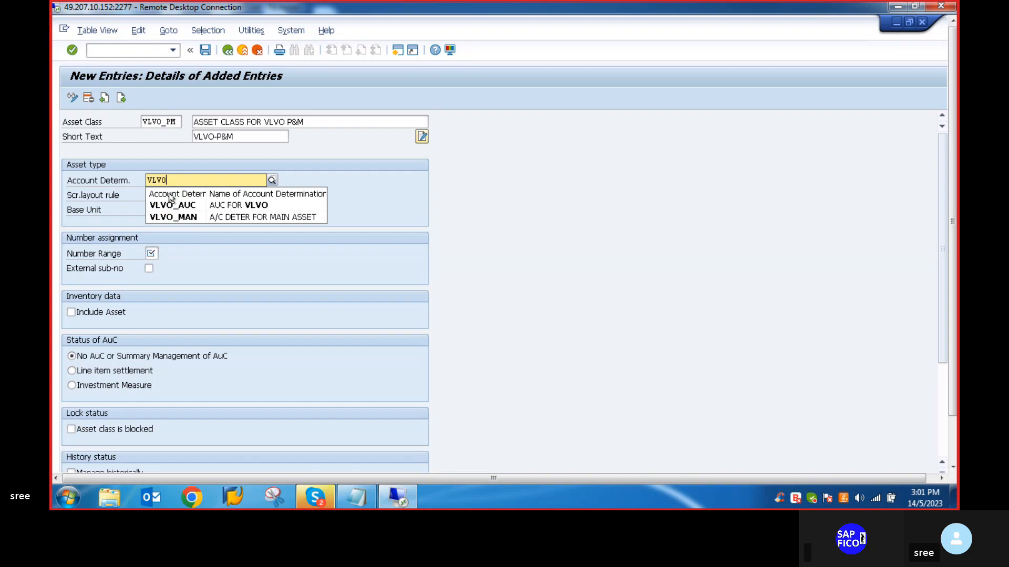
text(_MAN)
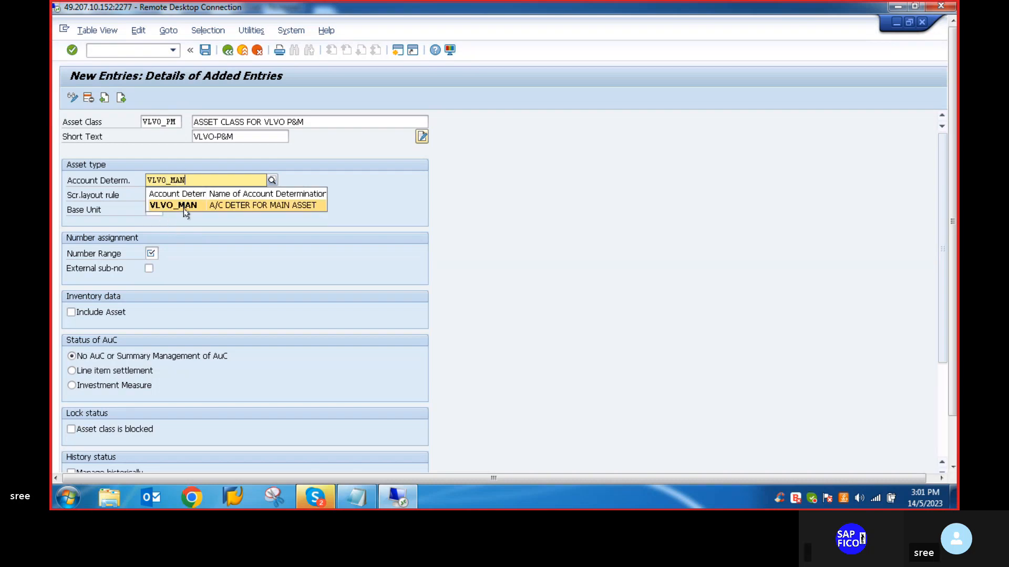
click(184, 208)
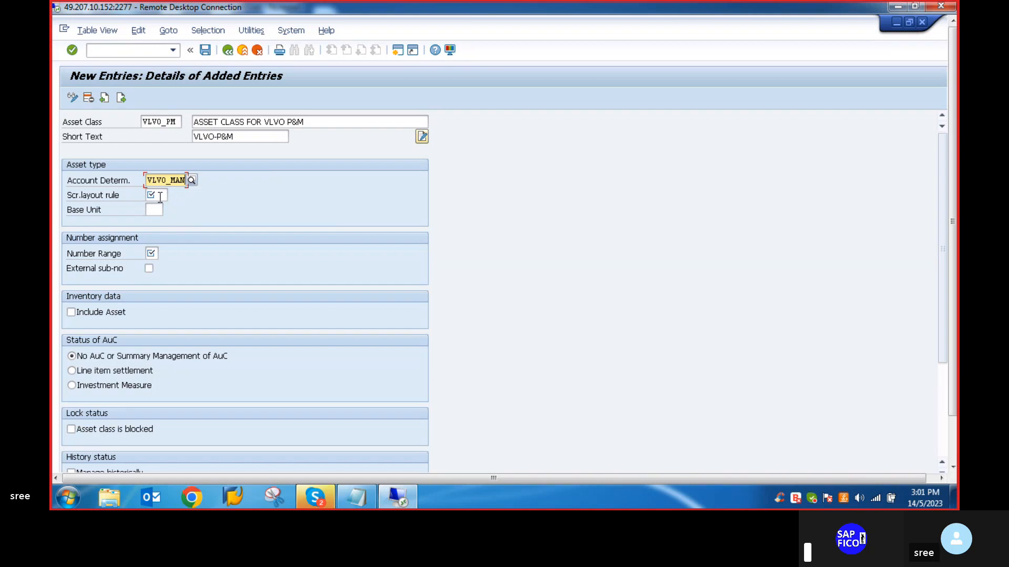
- Look up the main asset layout rule in the Notepad checklist and set the asset class's screen layout rule to VLMN
click(159, 197)
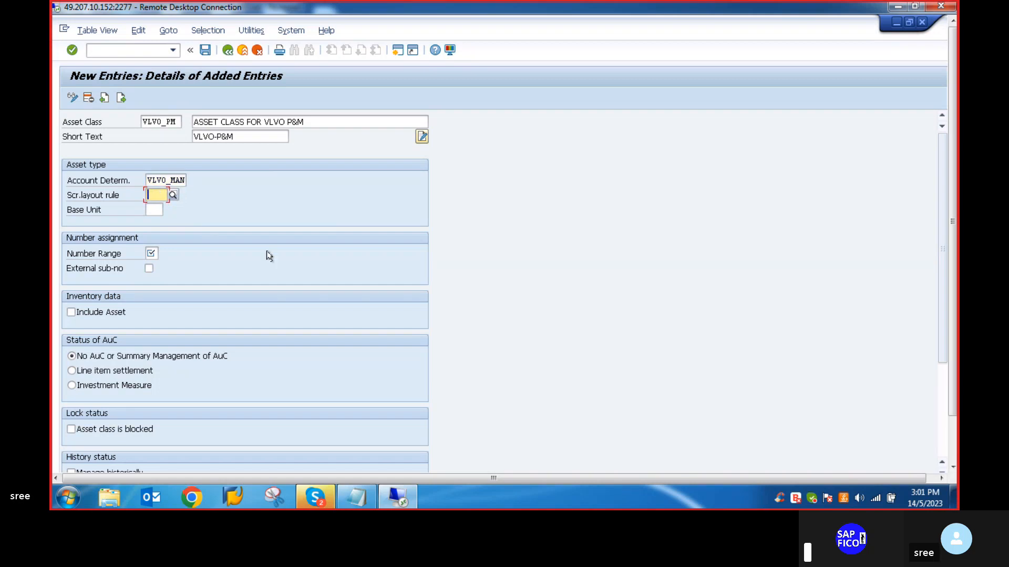
click(355, 499)
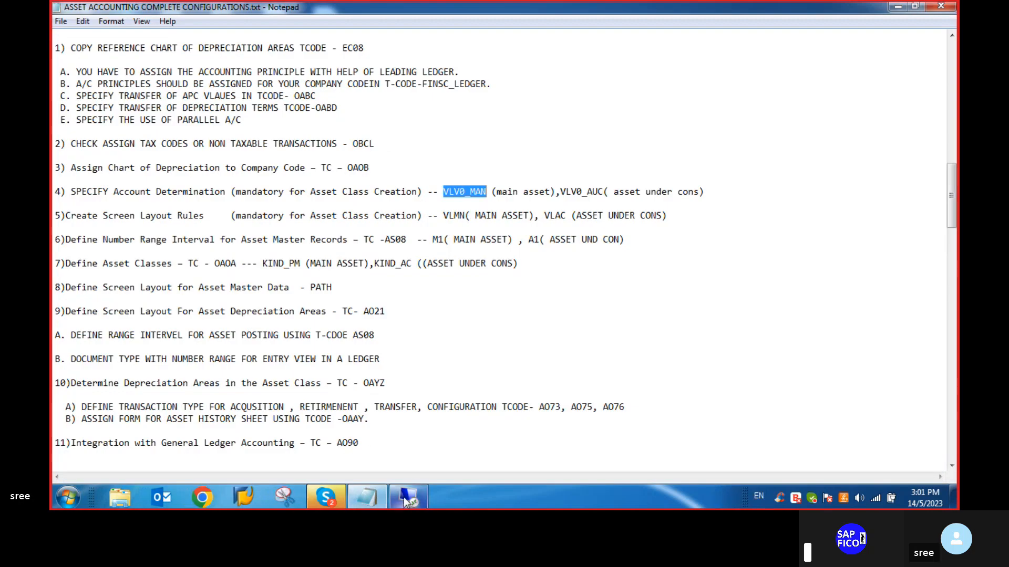
click(408, 498)
text(VLMN)
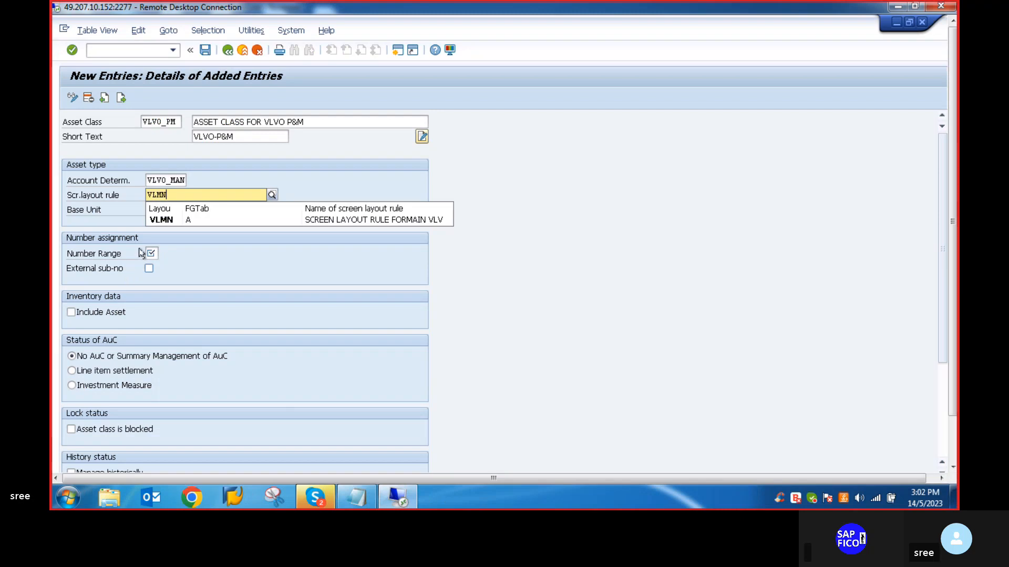
click(163, 220)
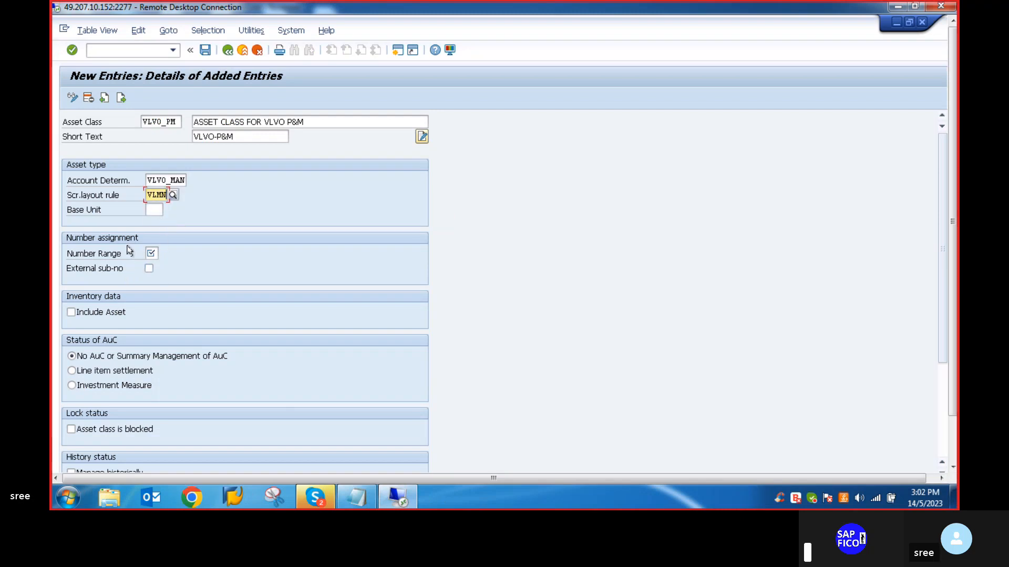
- Check the main asset number range in the Notepad checklist and assign number range M1 to the asset class
click(153, 253)
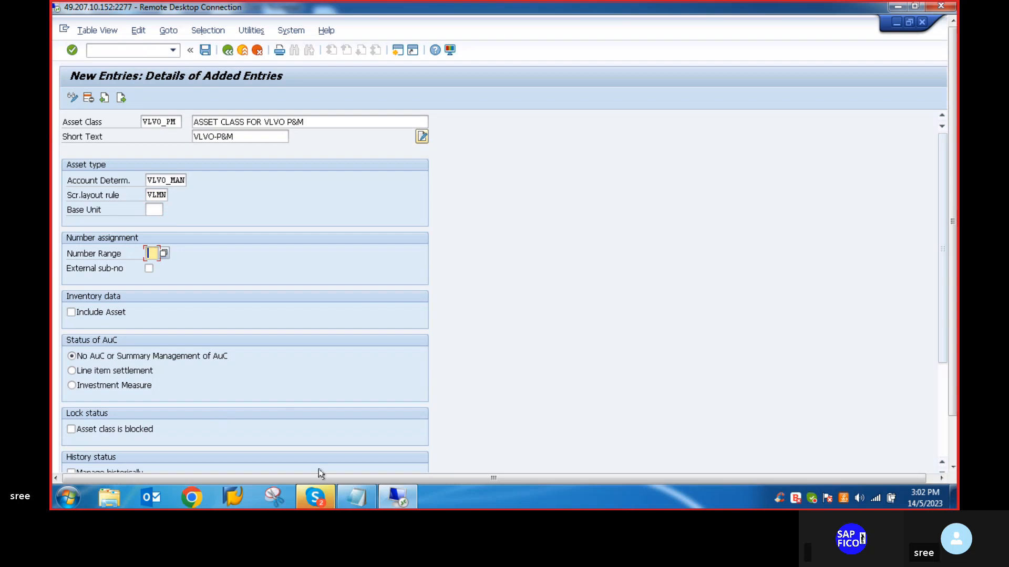
click(357, 497)
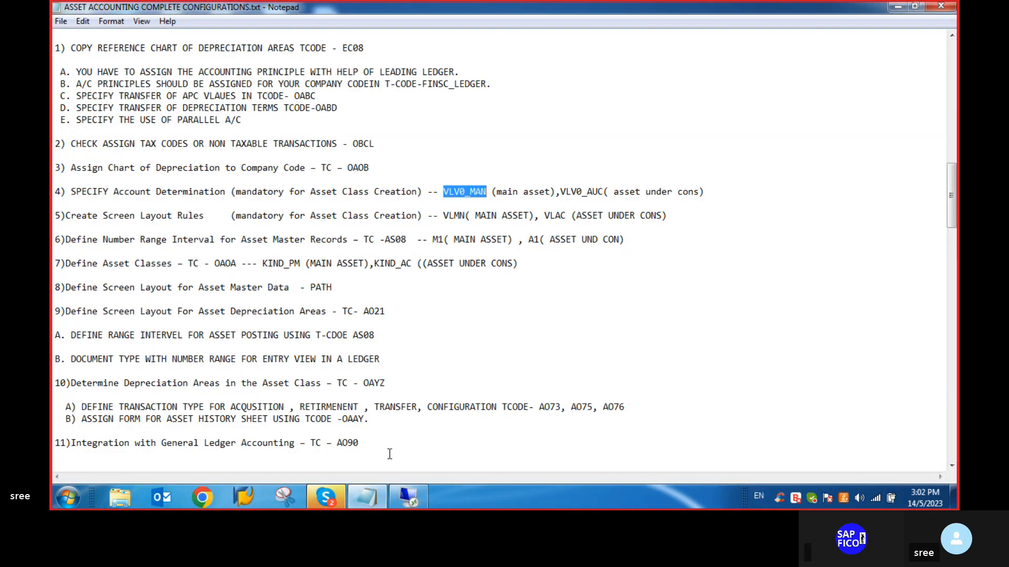
click(411, 499)
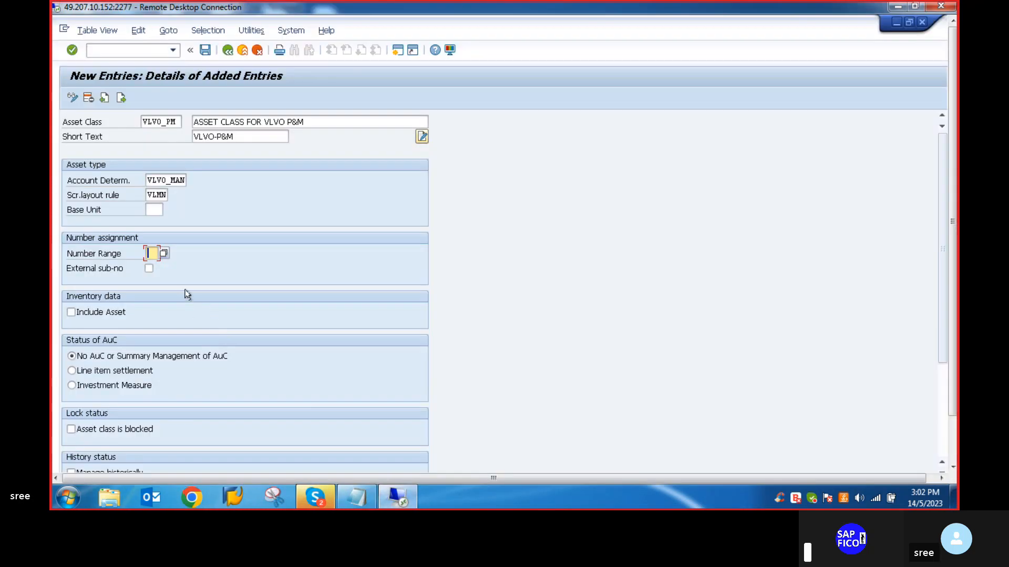
text(M1)
scroll(84, 326, down, 3)
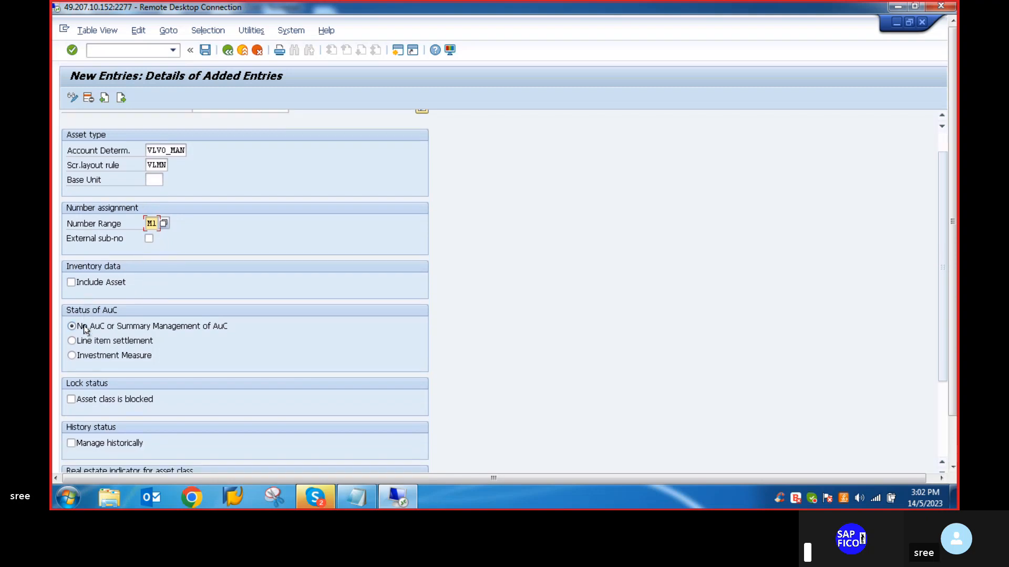
scroll(84, 328, down, 2)
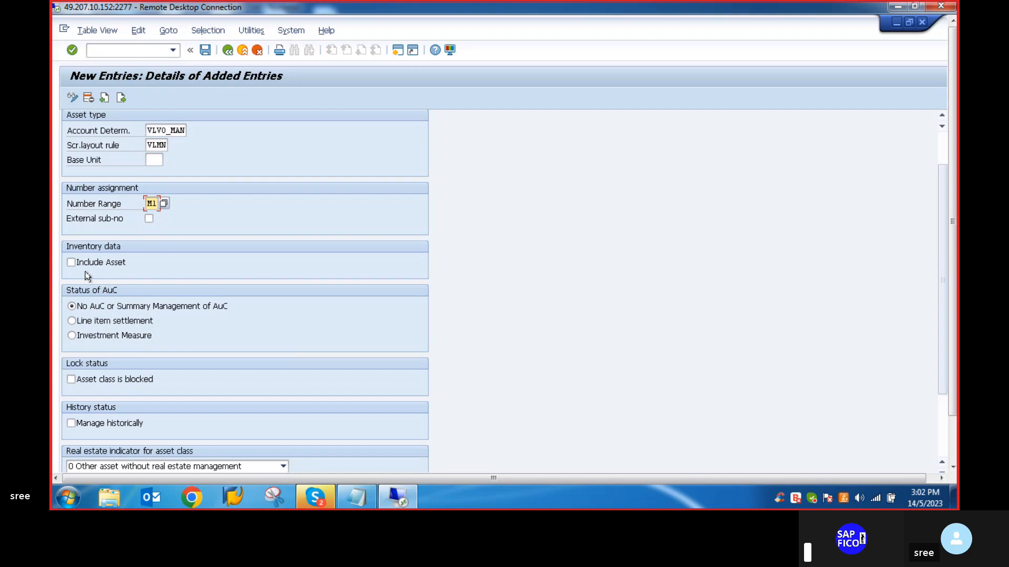
- Include the asset class in the inventory data and save it under customizing request S4HK906046
click(71, 263)
click(205, 50)
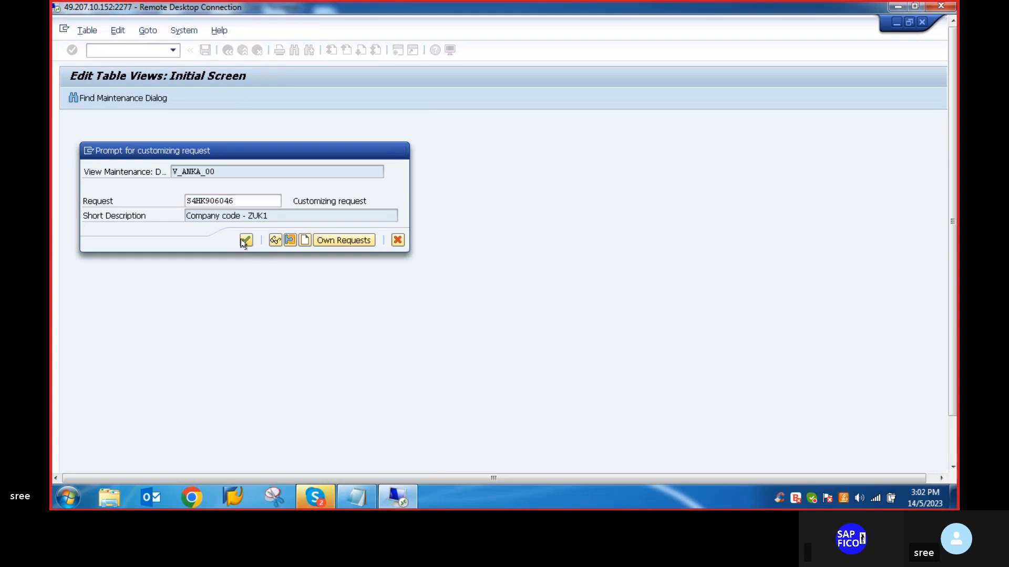
click(245, 240)
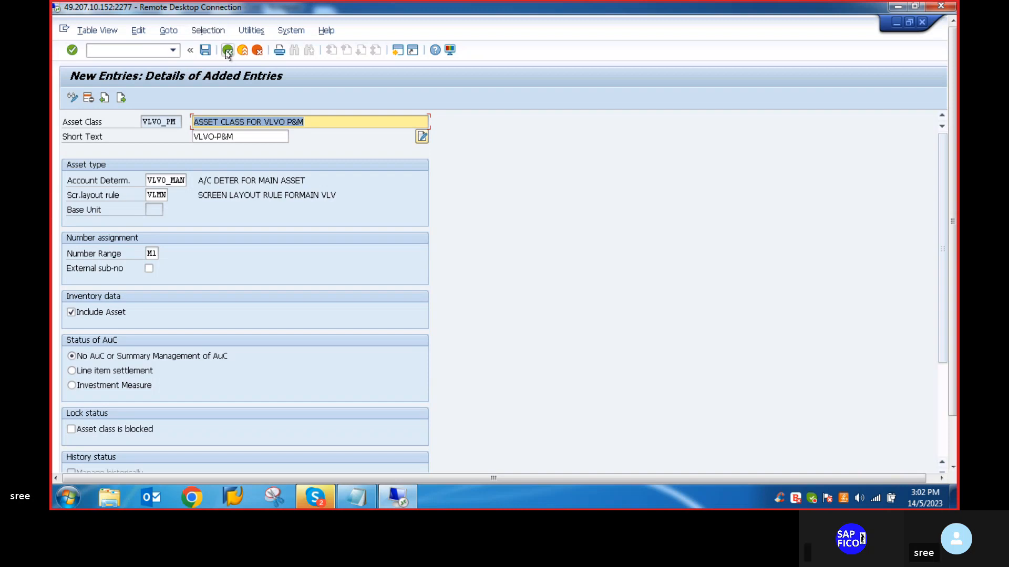
- Glance at the Notepad checklist, return to the SAP asset class overview and start a new entry with class code VLVO-AUC
click(361, 494)
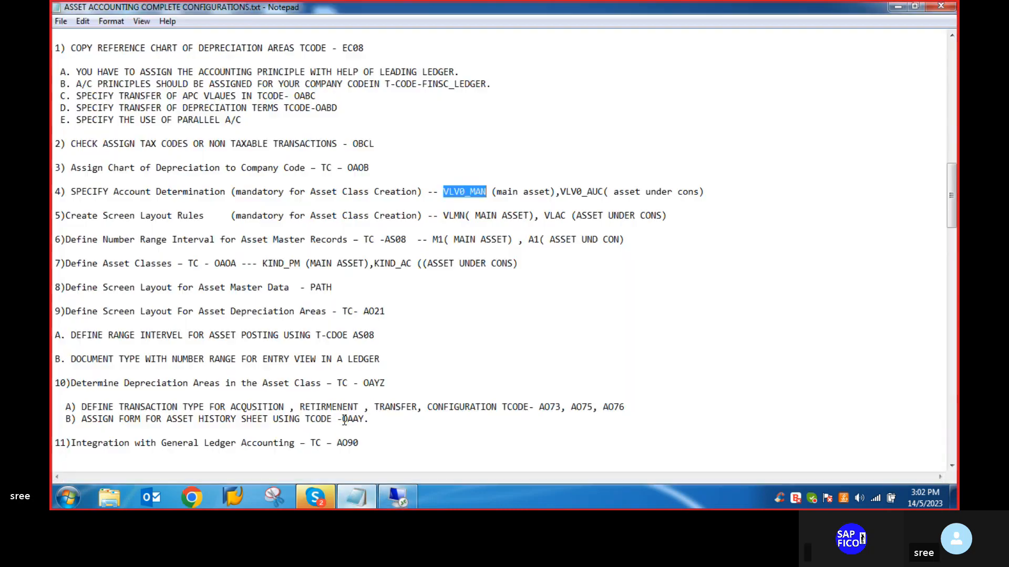
click(412, 498)
click(228, 50)
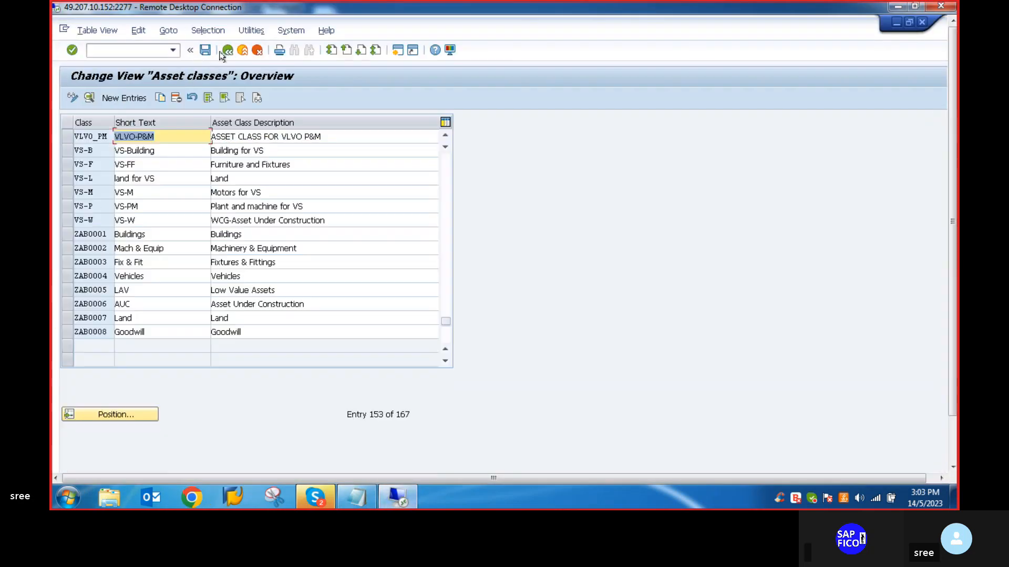
click(124, 98)
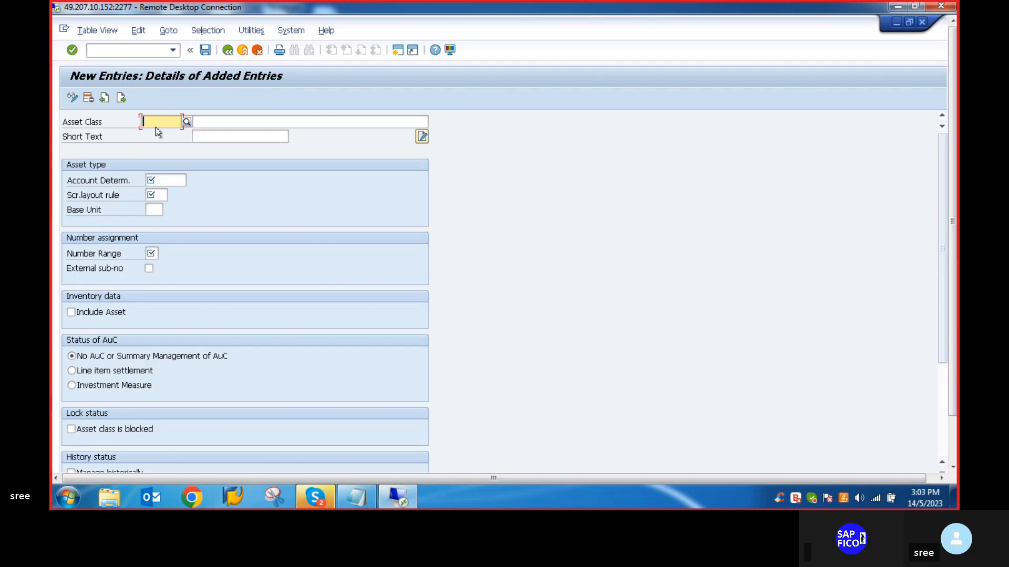
text(VL)
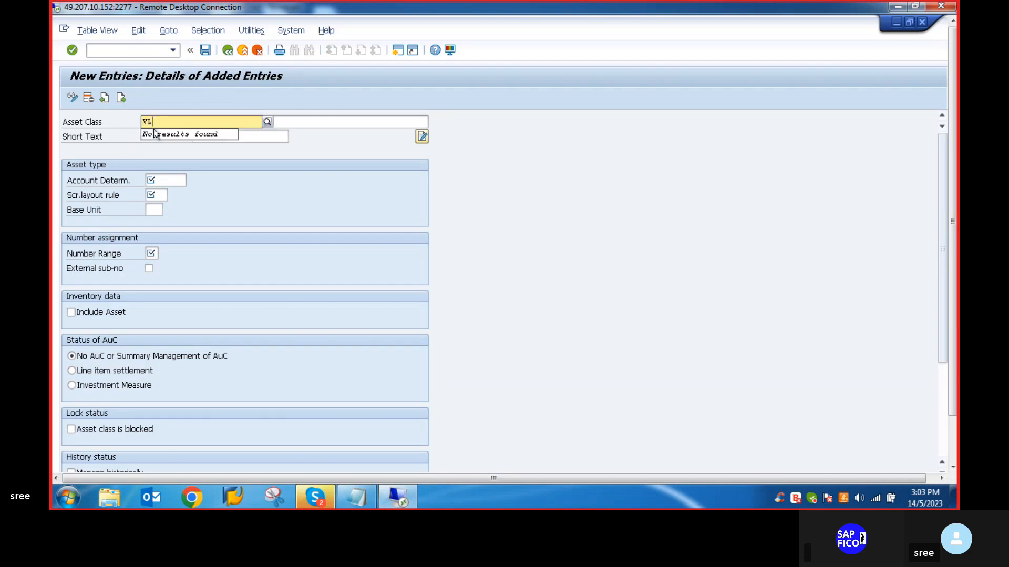
text(V0-AUC)
- Describe the new asset class as ASSET CLASS FOR VLVO AUC and set its short text to VLVO-AUC
click(293, 118)
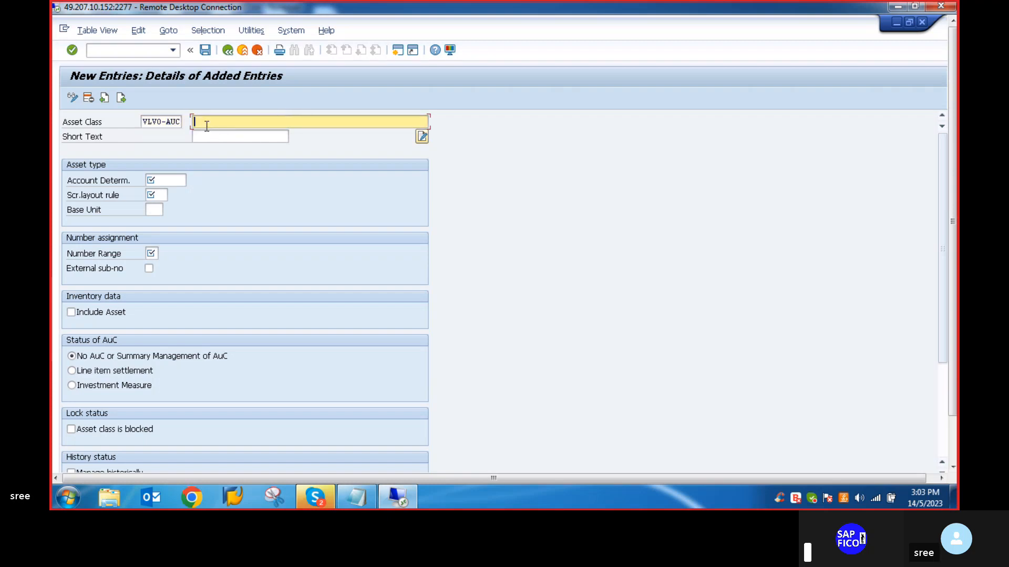
text(ASSE)
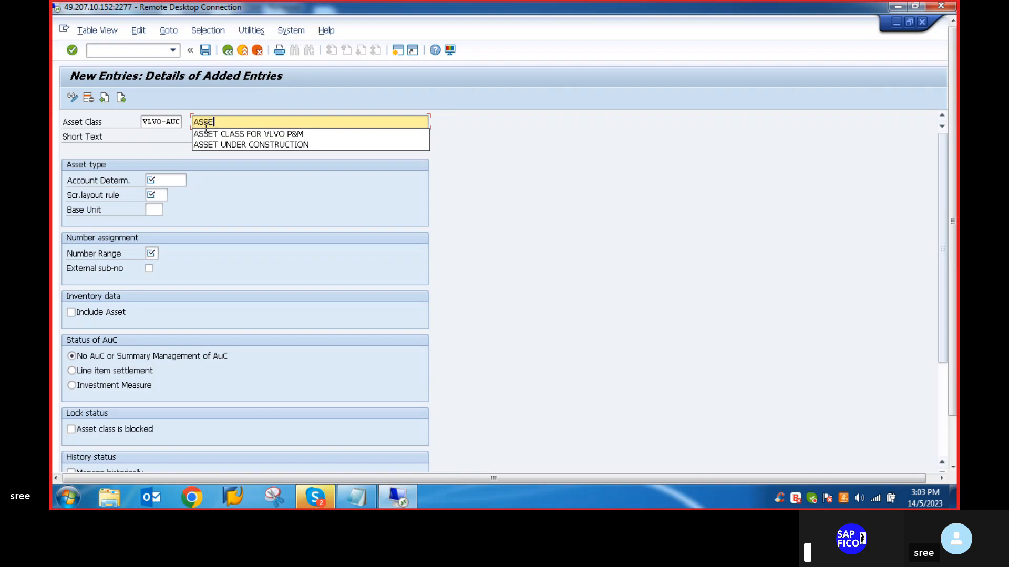
click(212, 135)
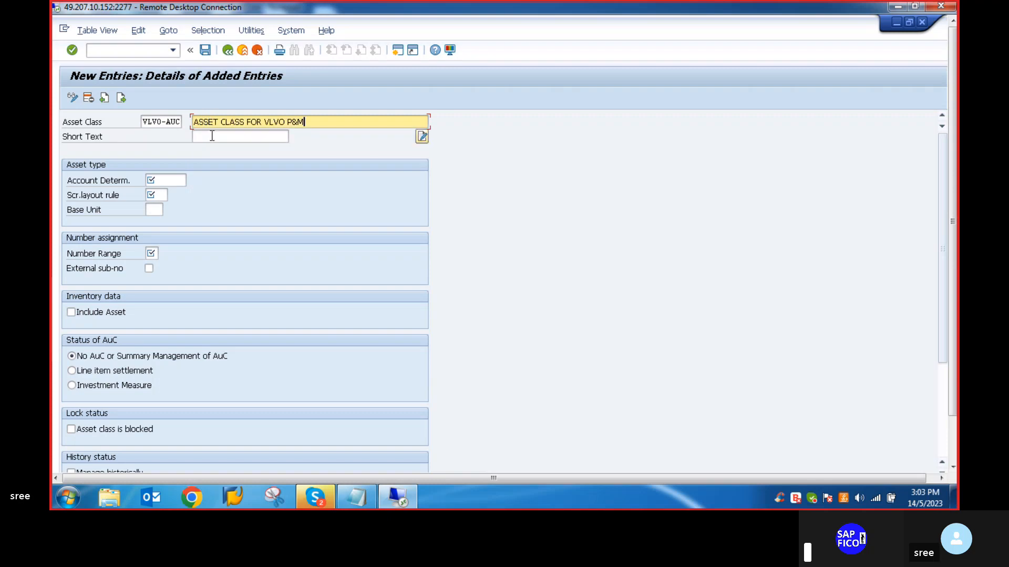
key(BackSpace)
key(BackSpace)
key(BackSpace)
text(AUC)
click(210, 137)
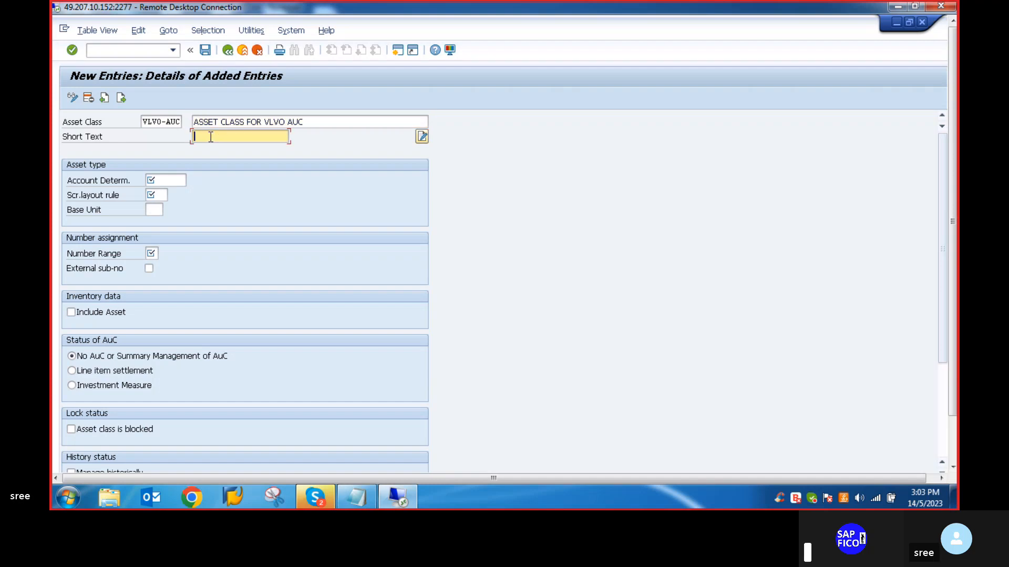
text(VLVO)
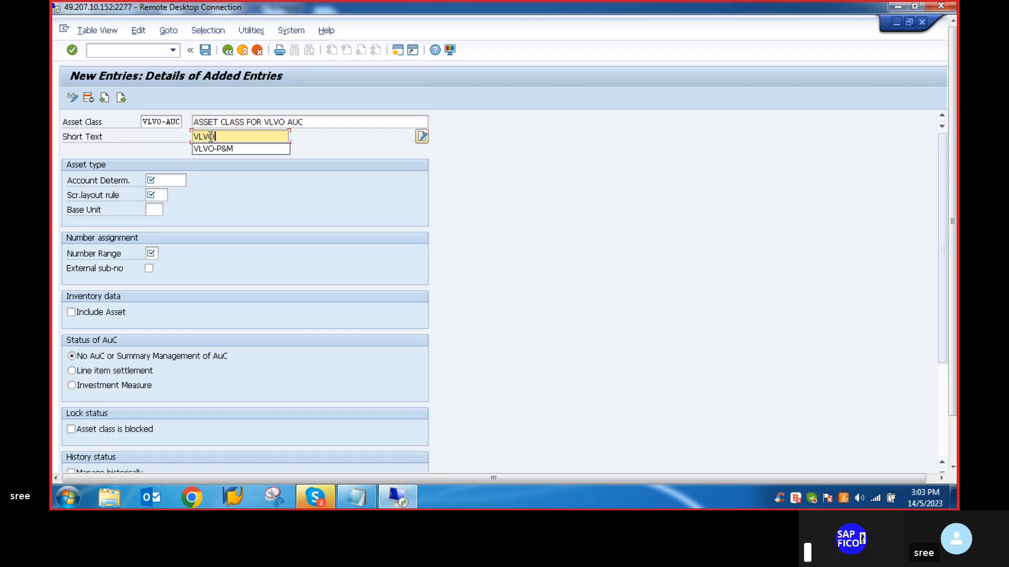
text(-AUC)
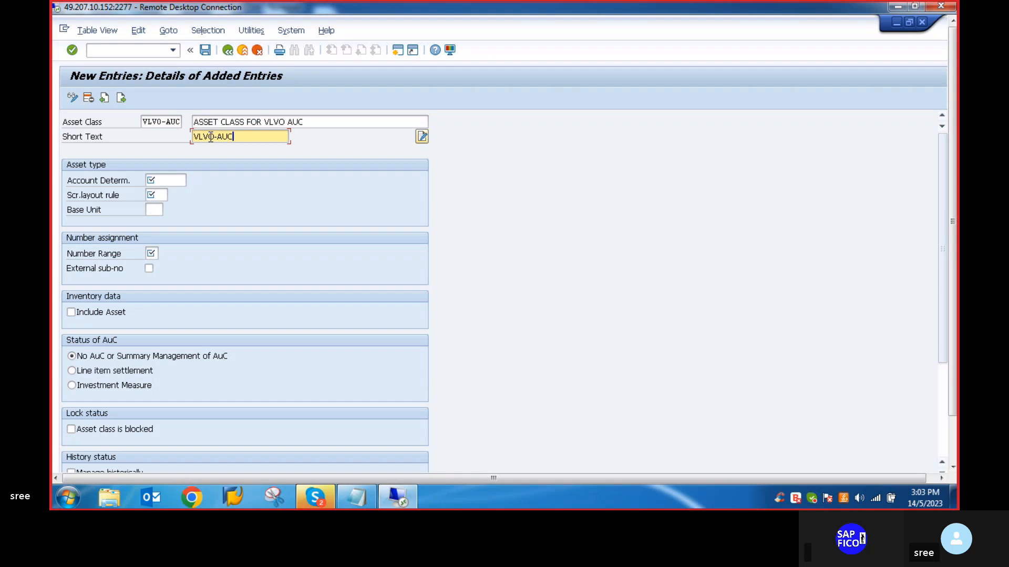
- Assign account determination VLVO_AUC and screen layout rule VLAC to the asset-under-construction class
click(166, 179)
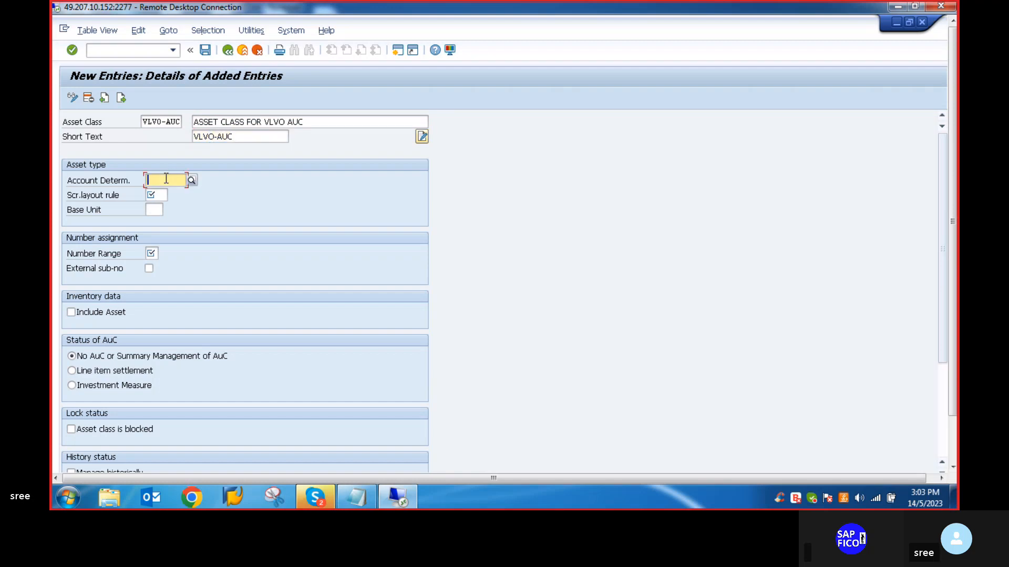
text(V)
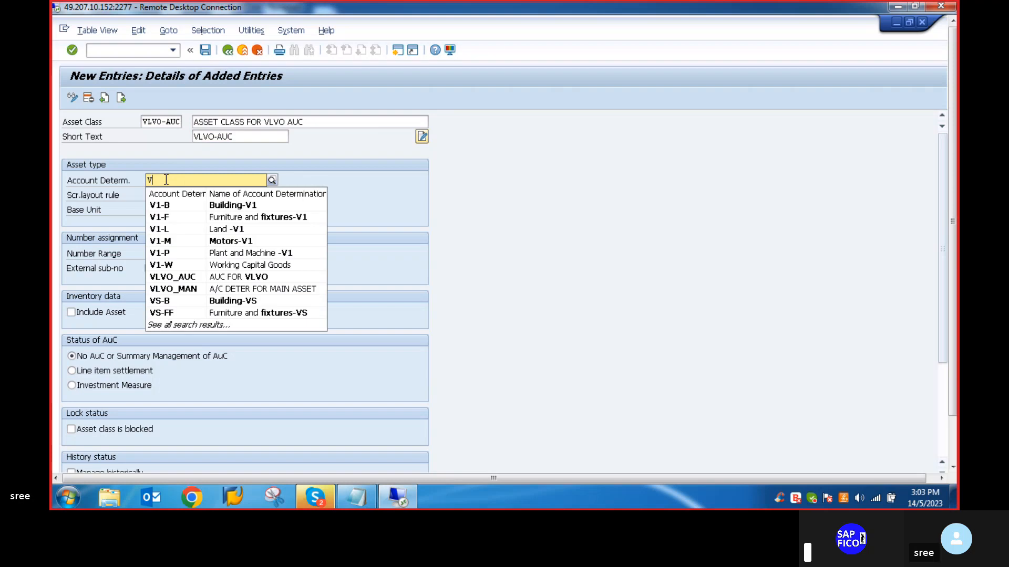
click(161, 279)
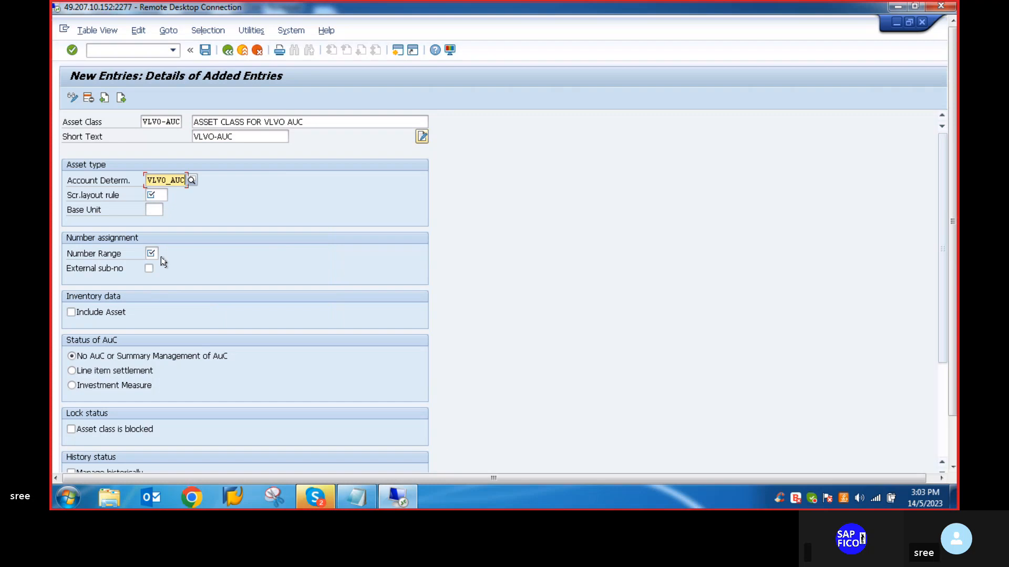
click(158, 196)
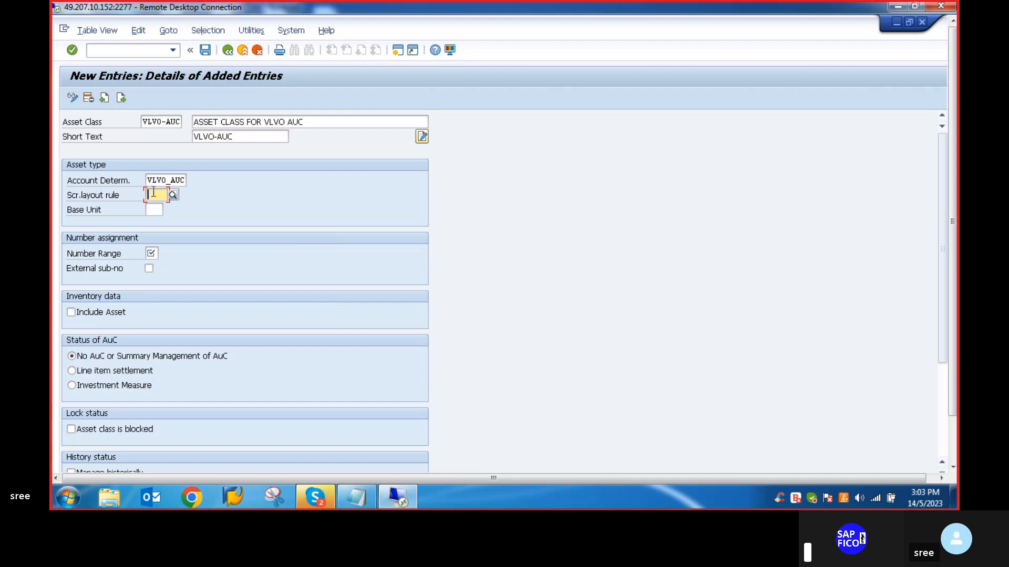
text(V)
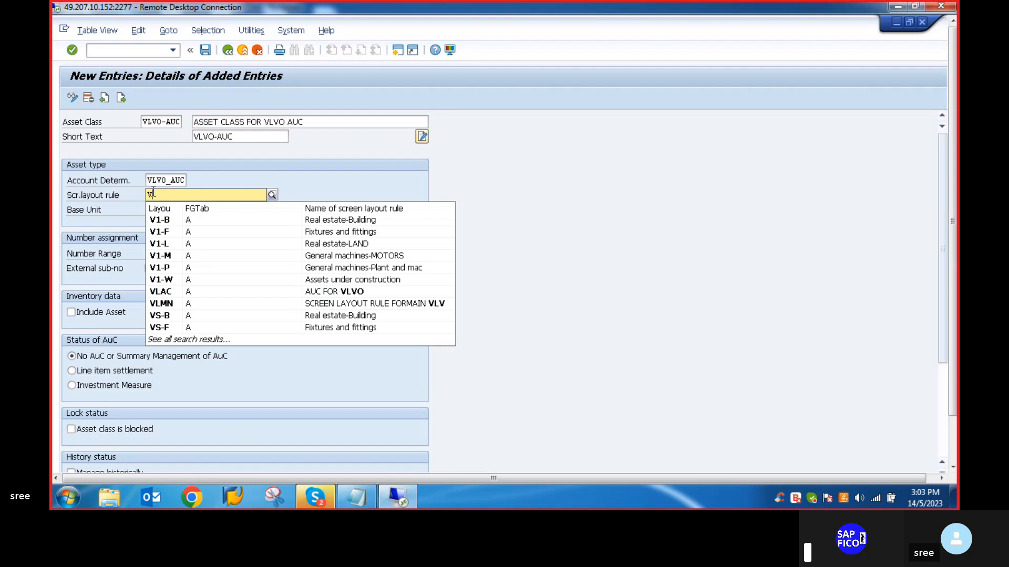
click(167, 291)
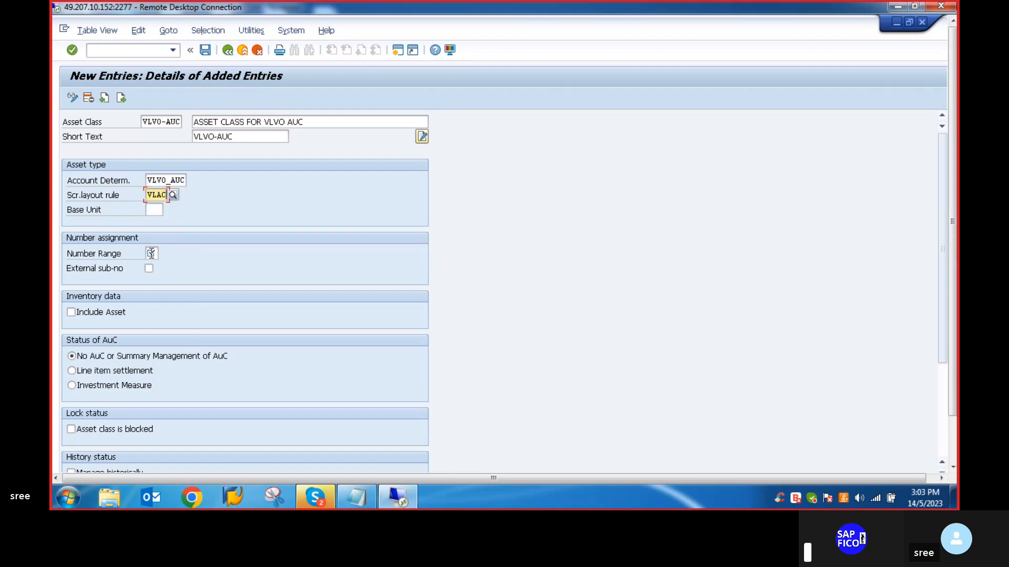
- Assign number range A1 to the asset class and set its AuC status to line item settlement
click(151, 254)
text(A1)
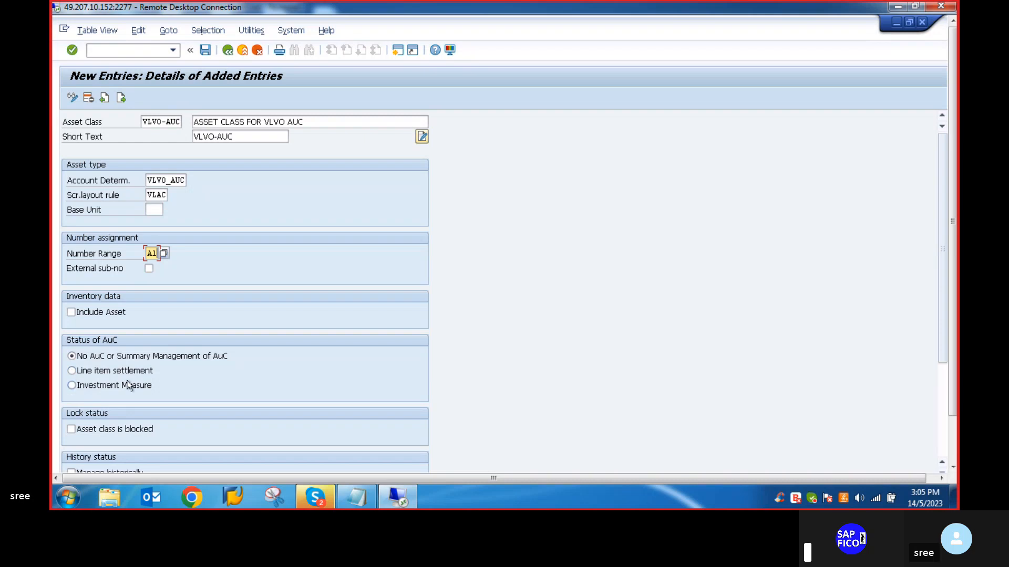
click(72, 372)
key(Return)
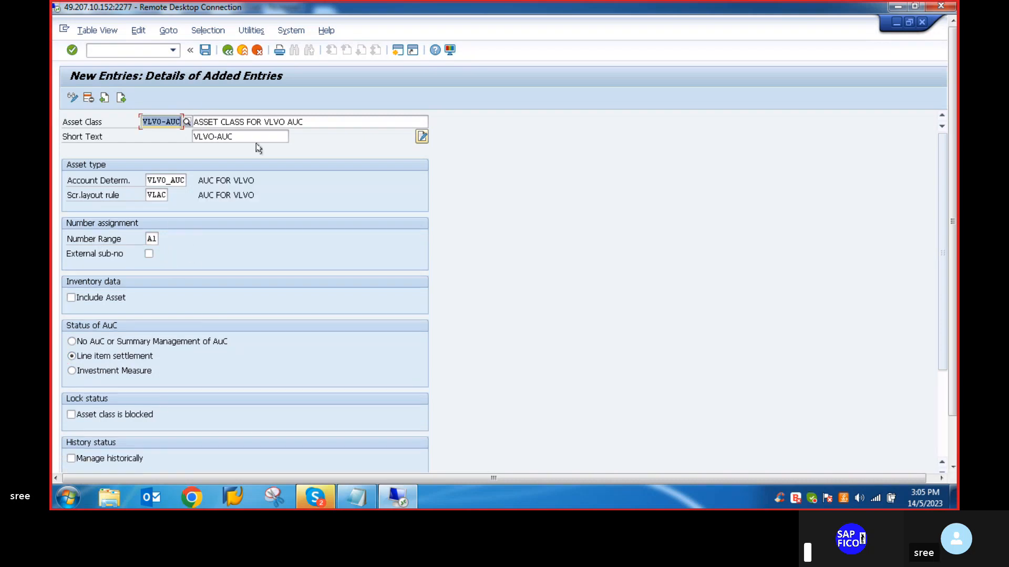
- Save the VLVO-AUC asset class, check the save status and return to the asset class overview
click(205, 50)
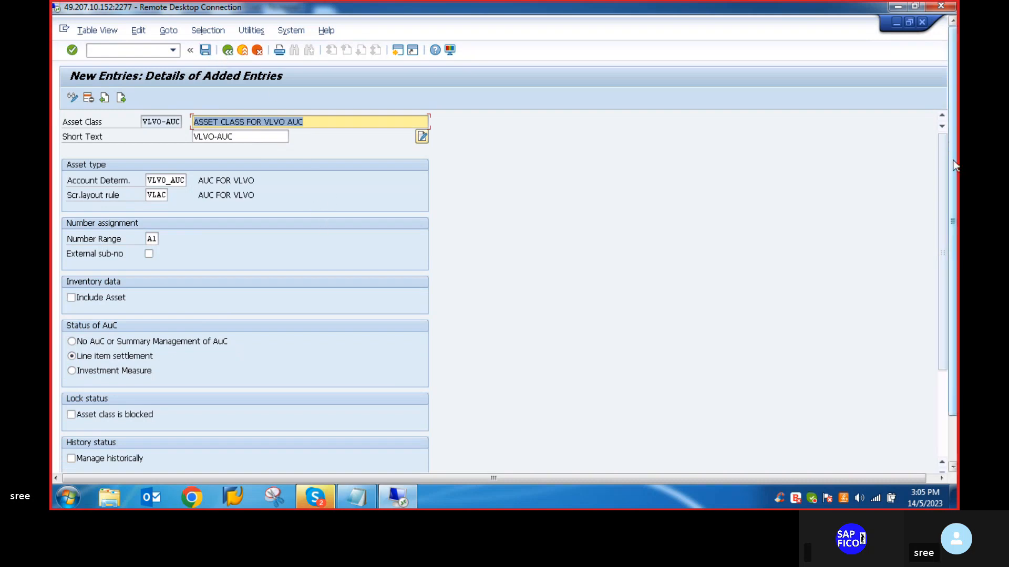
drag(954, 162, 954, 235)
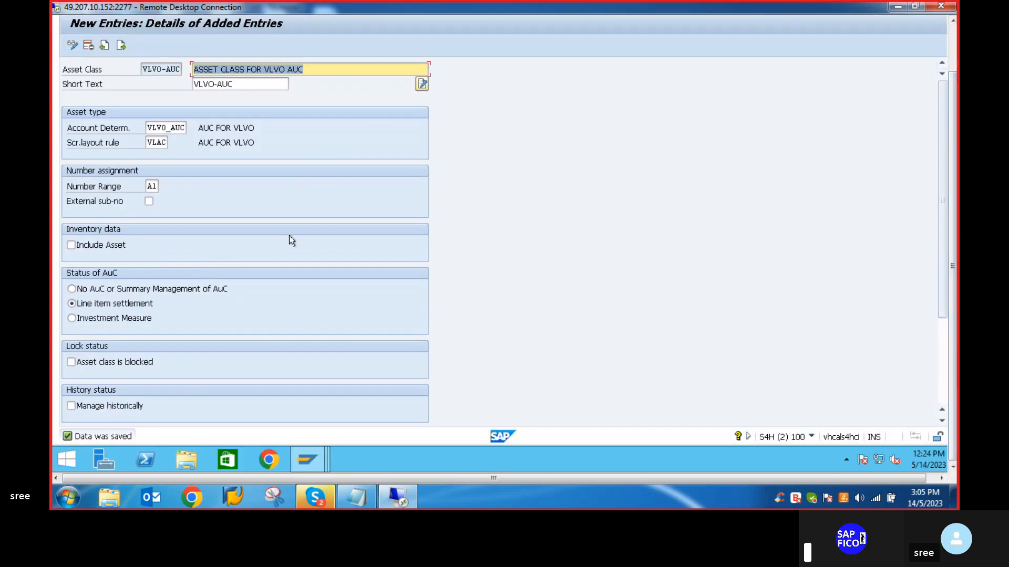
click(956, 122)
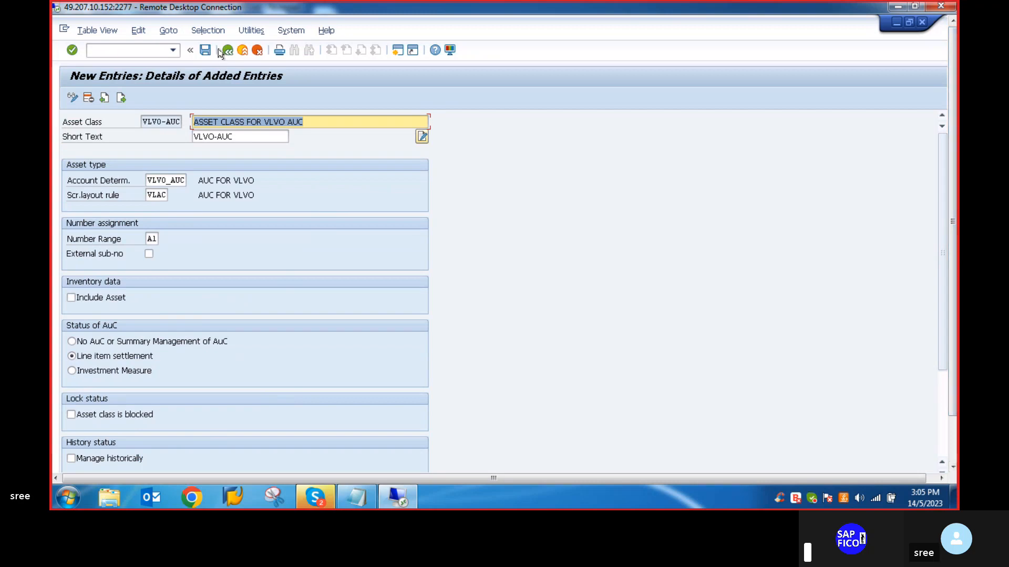
click(227, 50)
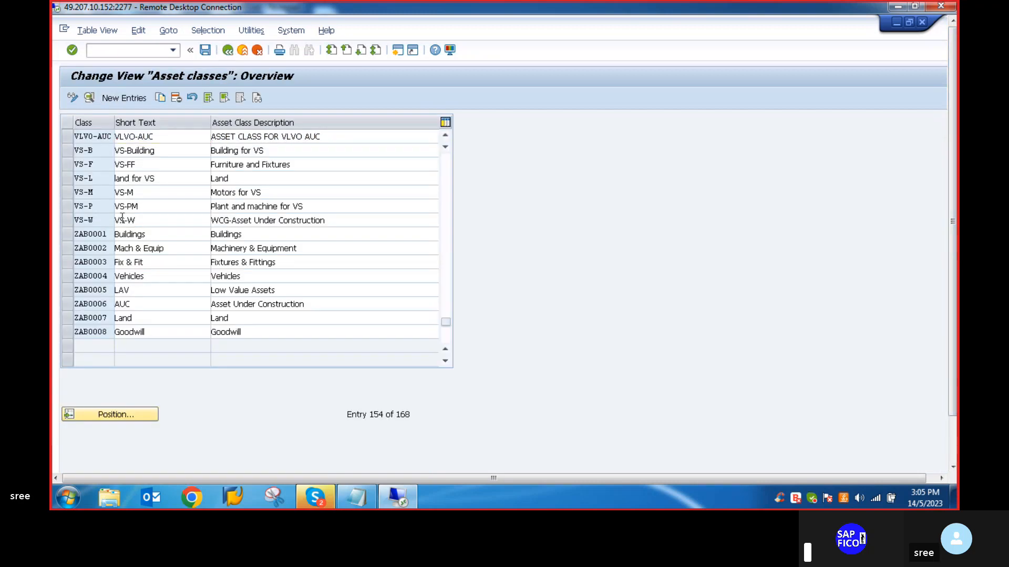
- Review the VLVO plant and machinery and asset-under-construction classes in the asset class overview
scroll(116, 233, up, 1)
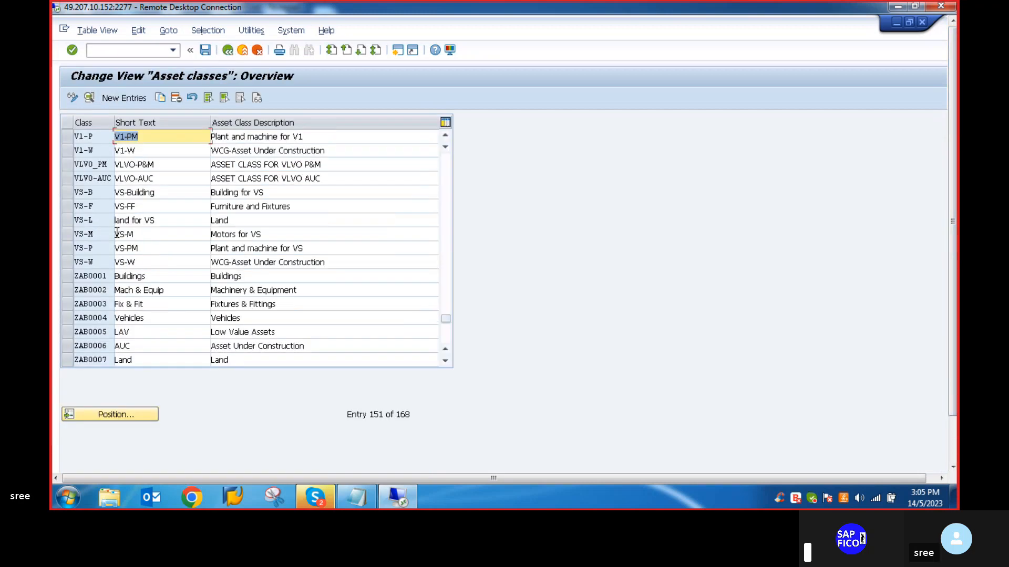
click(64, 165)
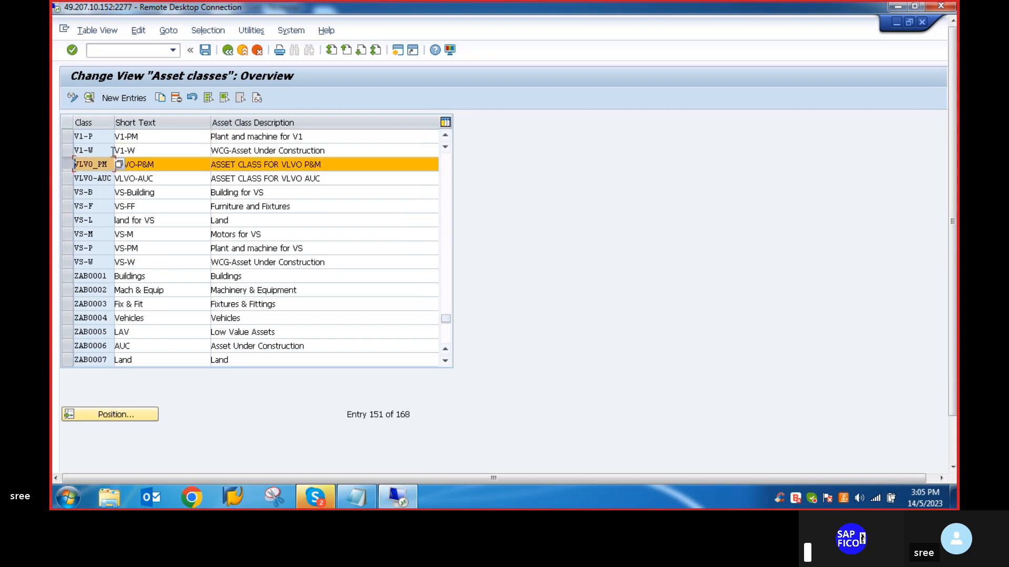
click(188, 150)
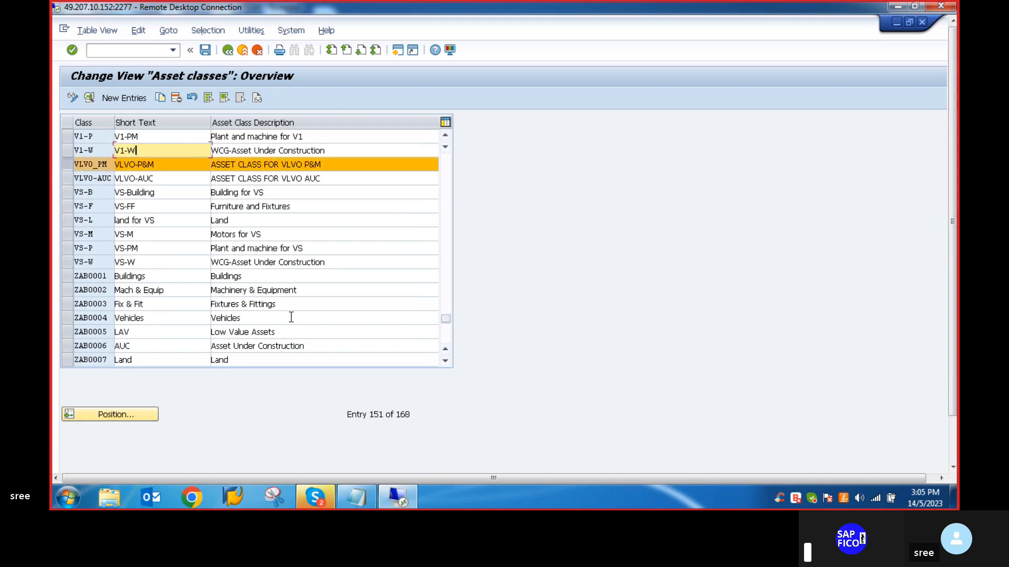
click(64, 165)
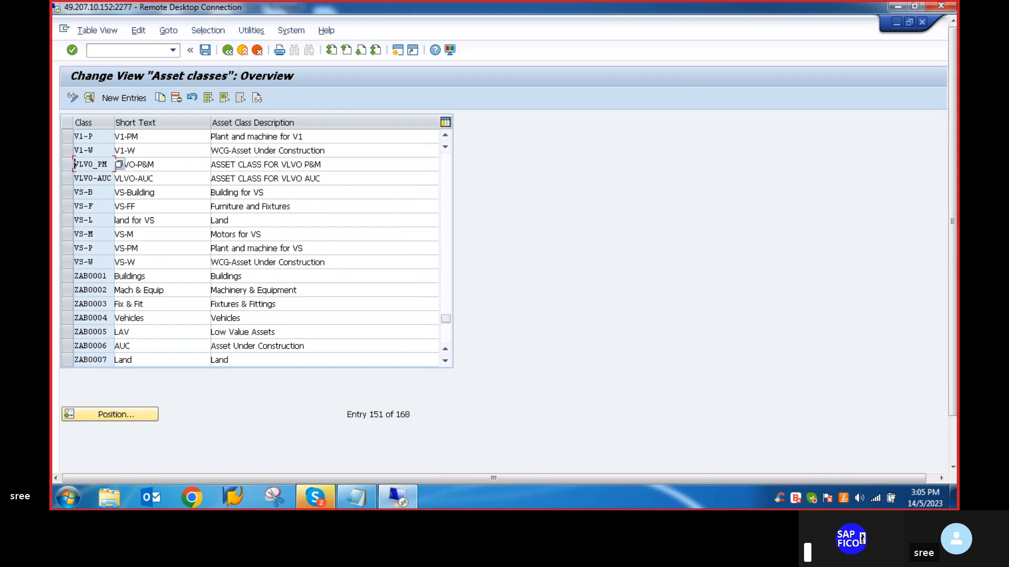
- Switch to the Notepad checklist and replace the main asset class in item 7 with VLV0_PM
click(363, 497)
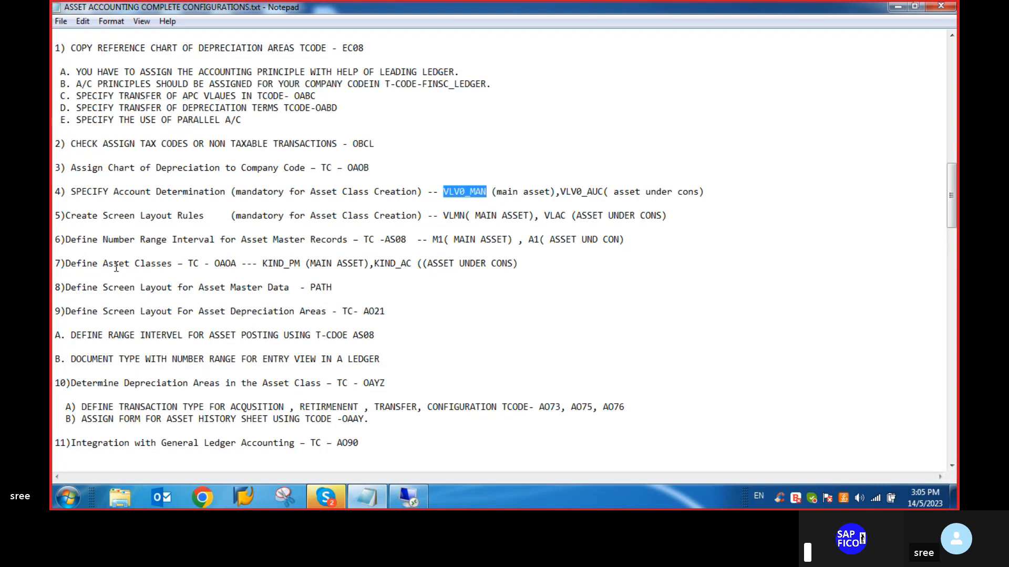
click(301, 264)
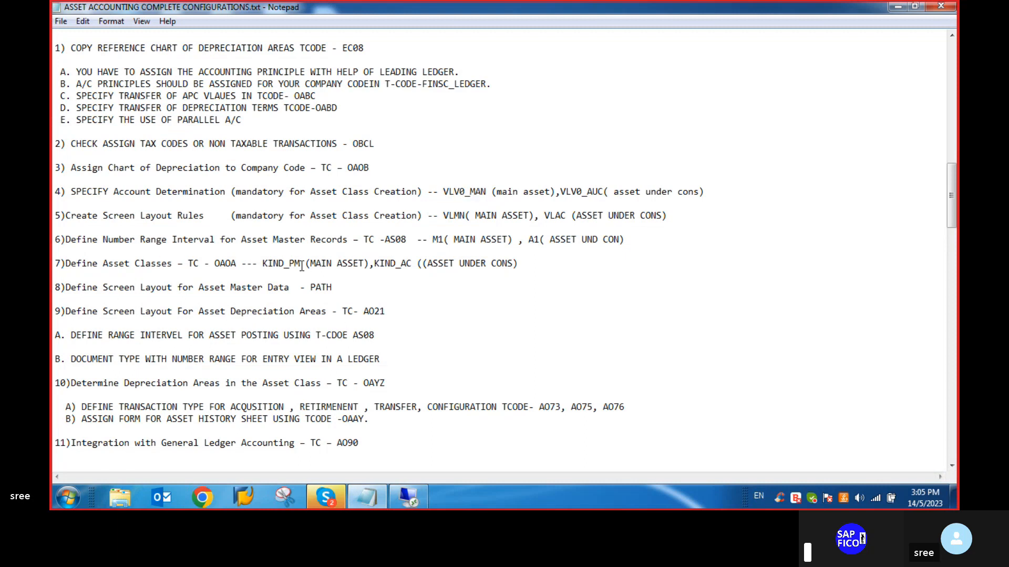
key(BackSpace)
key(BackSpace)
key(BackSpace)
key(BackSpace)
key(BackSpace)
key(BackSpace)
key(BackSpace)
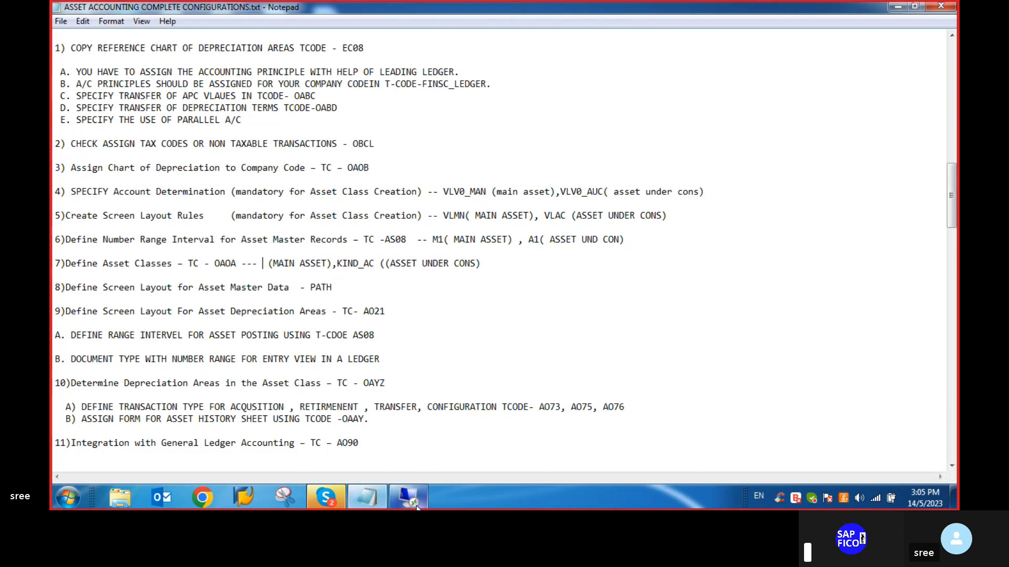
click(408, 497)
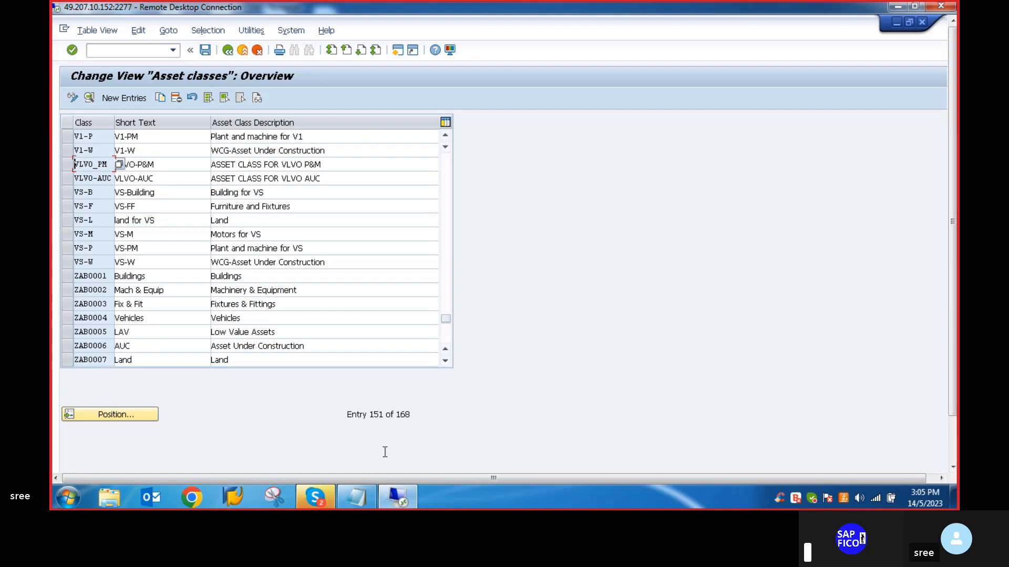
click(402, 500)
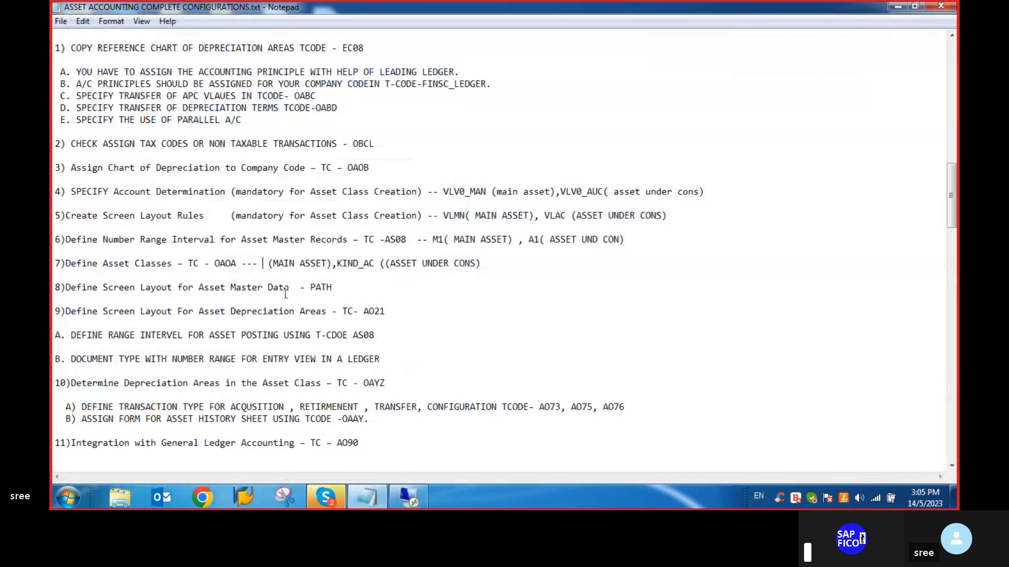
text(VLV0)
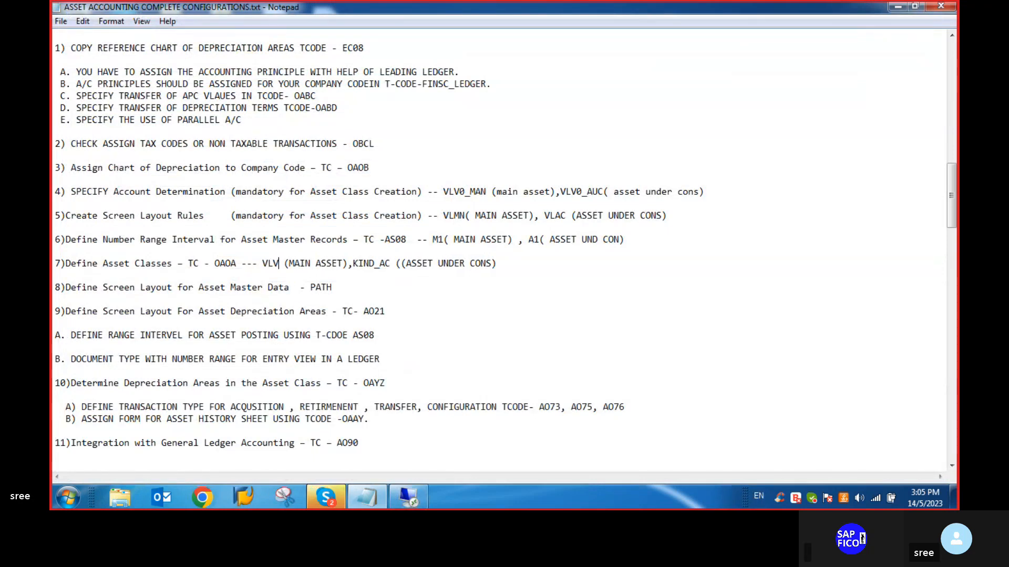
text(_)
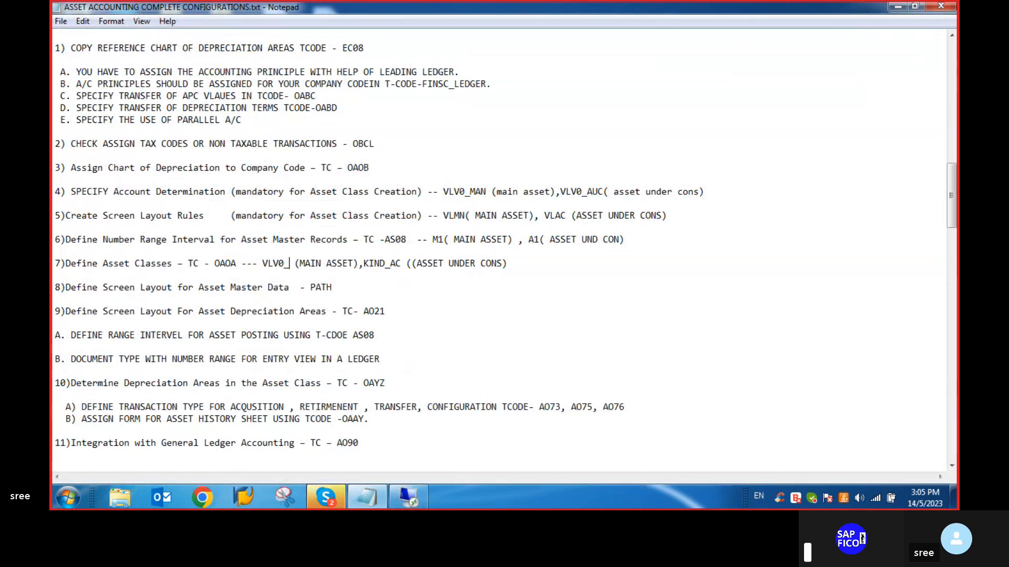
text(PM)
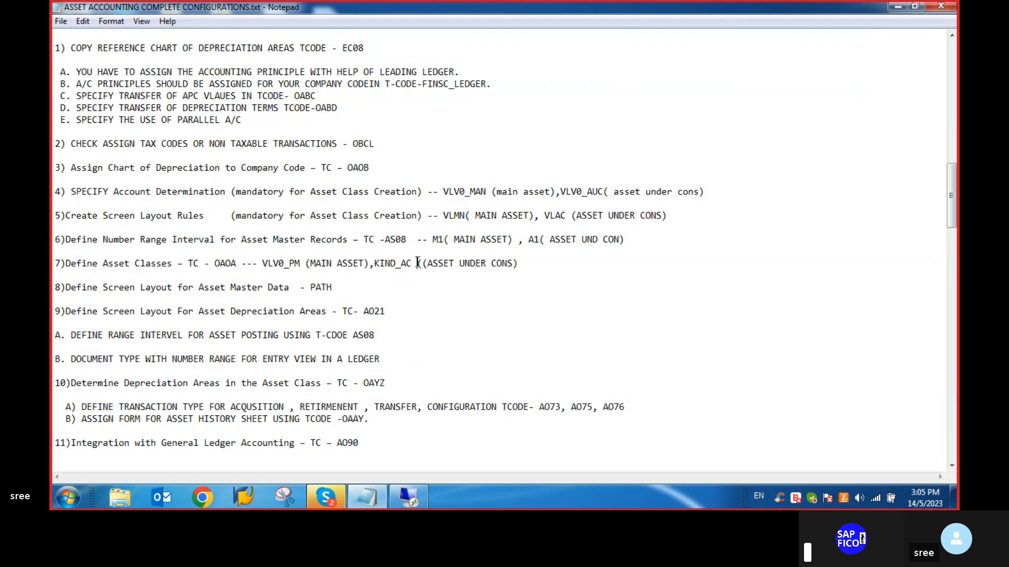
- Replace the asset-under-construction class KIND_AC in checklist item 7 with VLV0-AUC
click(417, 262)
key(BackSpace)
key(BackSpace)
key(BackSpace)
key(BackSpace)
key(BackSpace)
key(BackSpace)
key(BackSpace)
key(BackSpace)
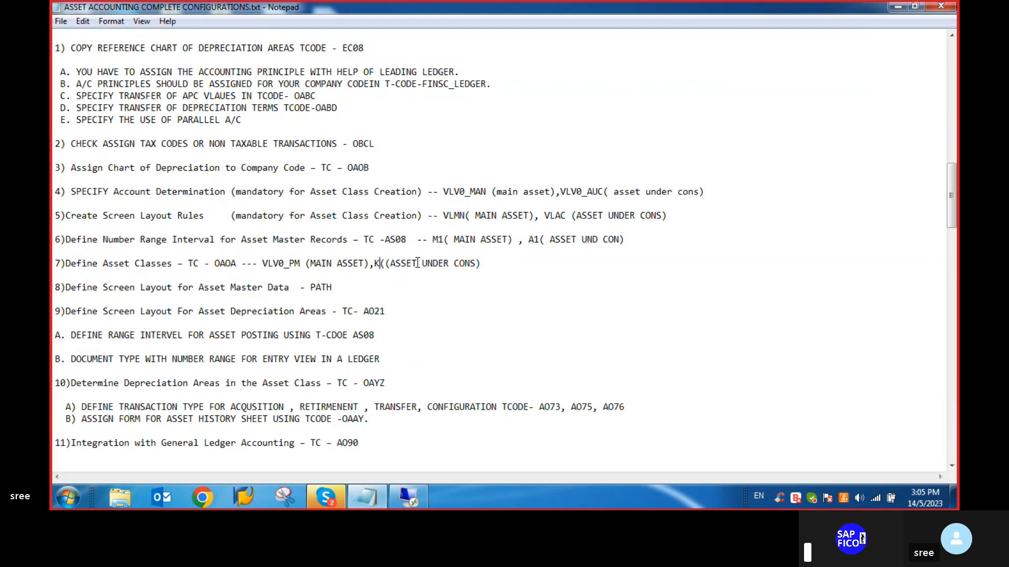
text(VLV)
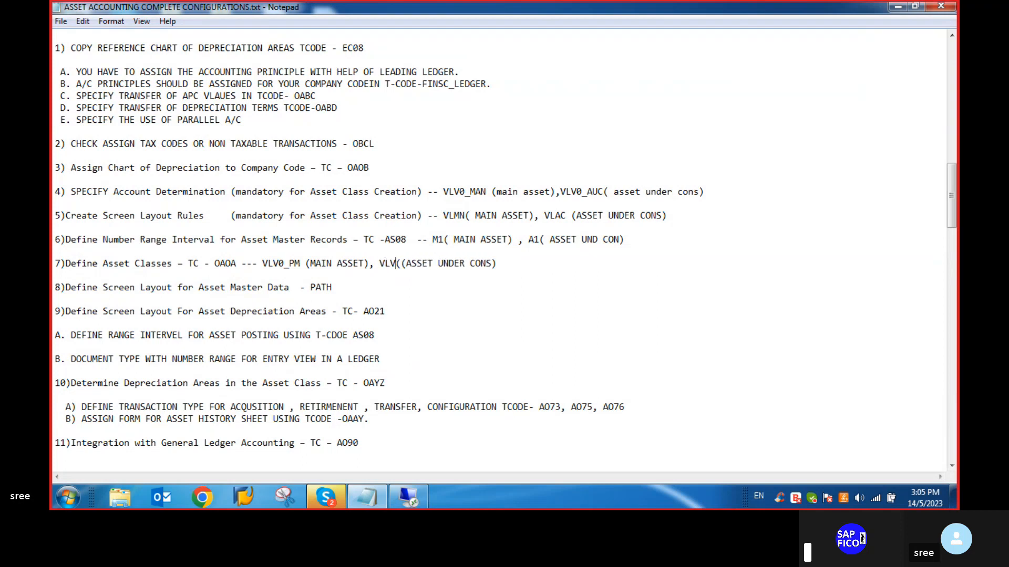
text(0-AUC)
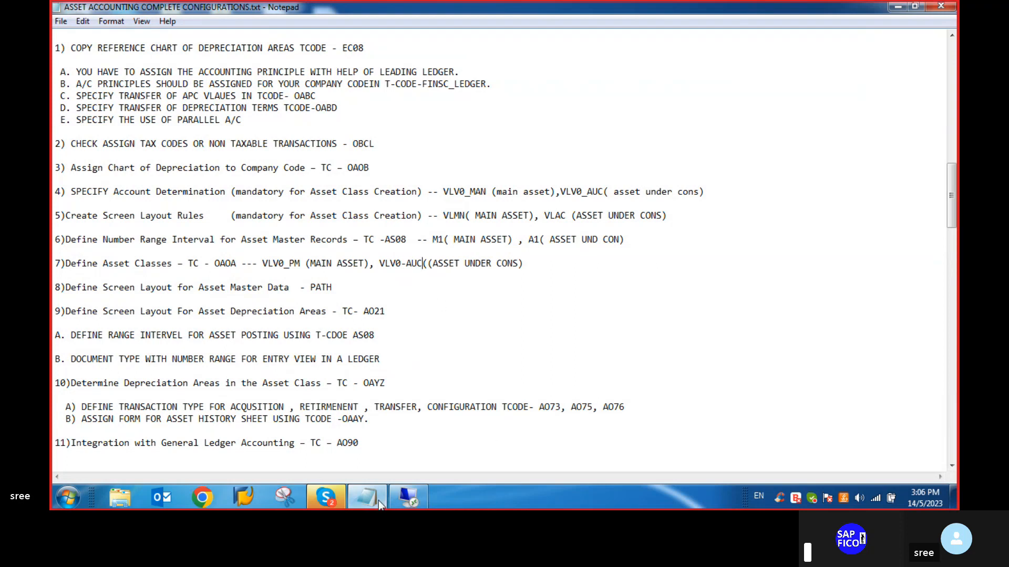
- Check the VLVO asset-under-construction class in the SAP asset class overview, and save the Notepad checklist
click(408, 497)
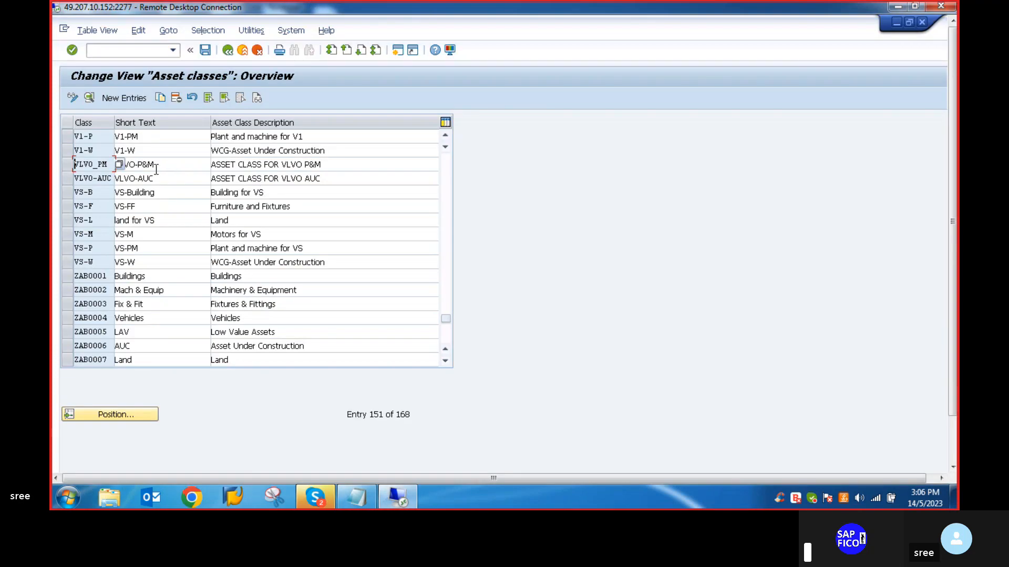
click(77, 179)
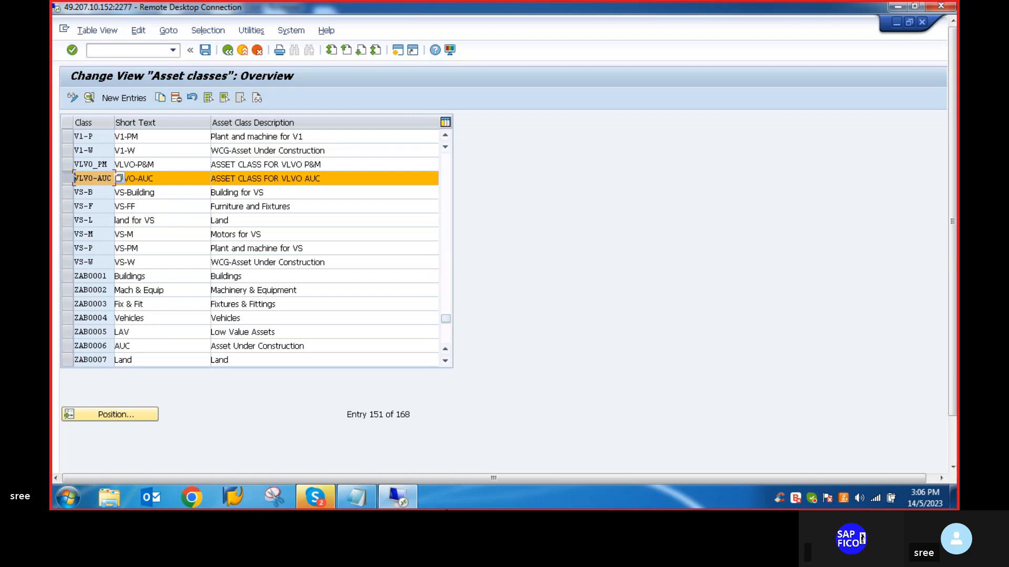
click(356, 500)
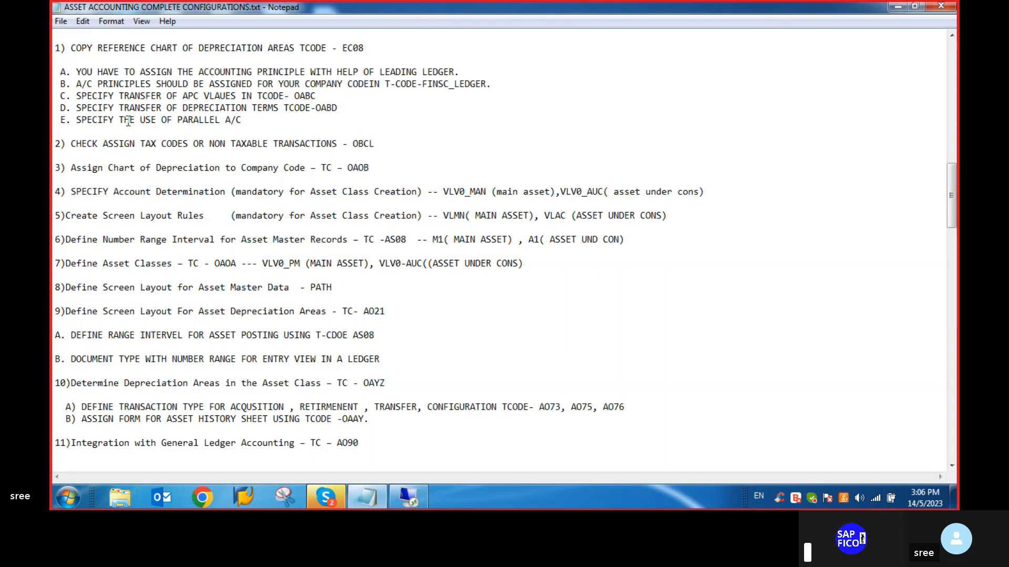
click(61, 21)
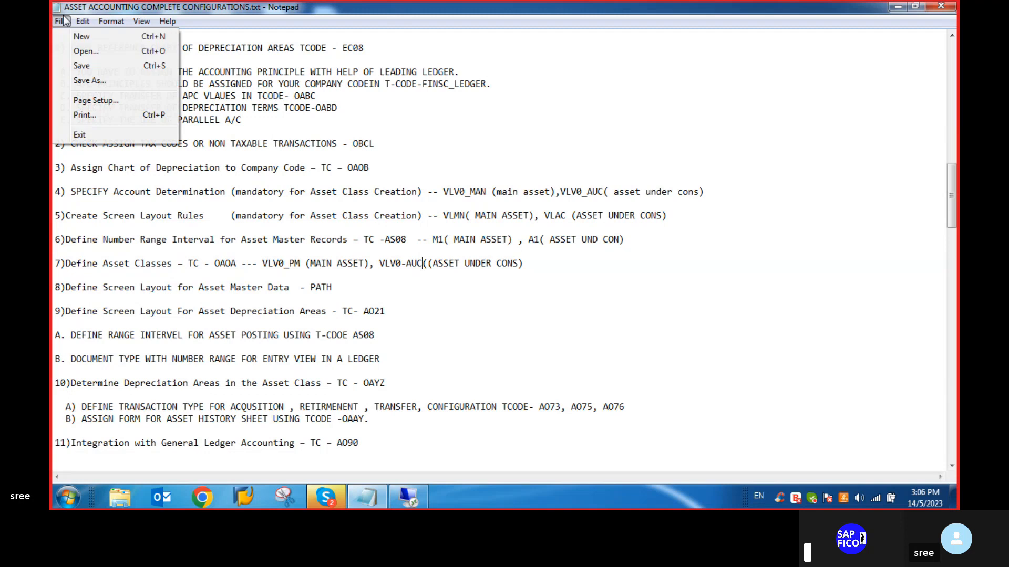
click(82, 66)
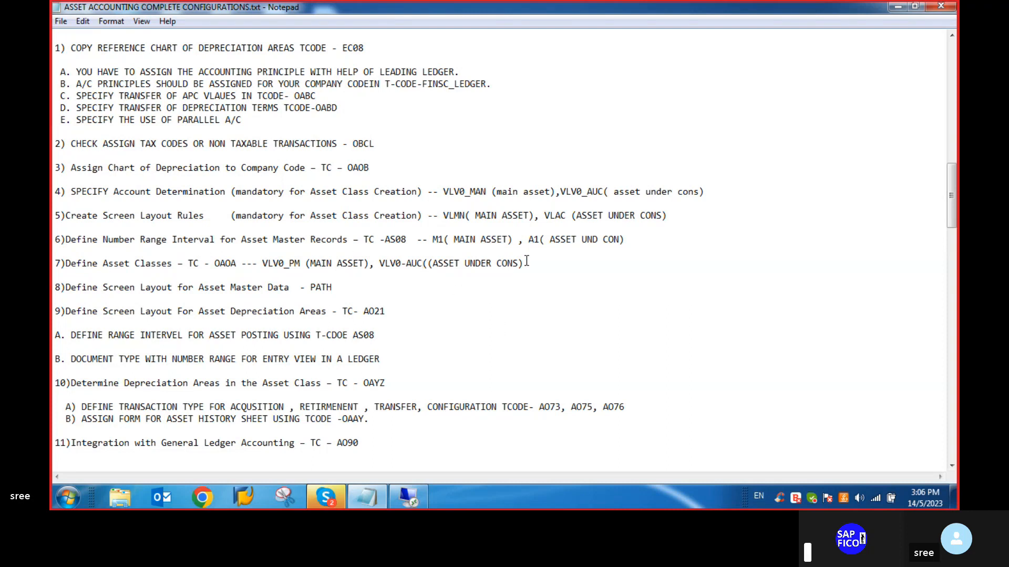
drag(523, 264, 58, 270)
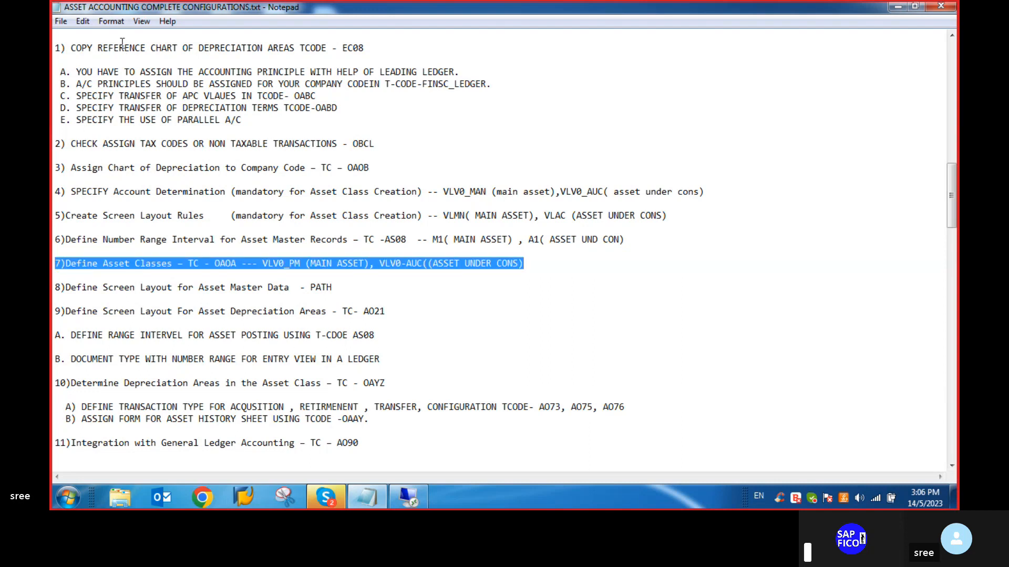
click(82, 21)
mouse_move(108, 22)
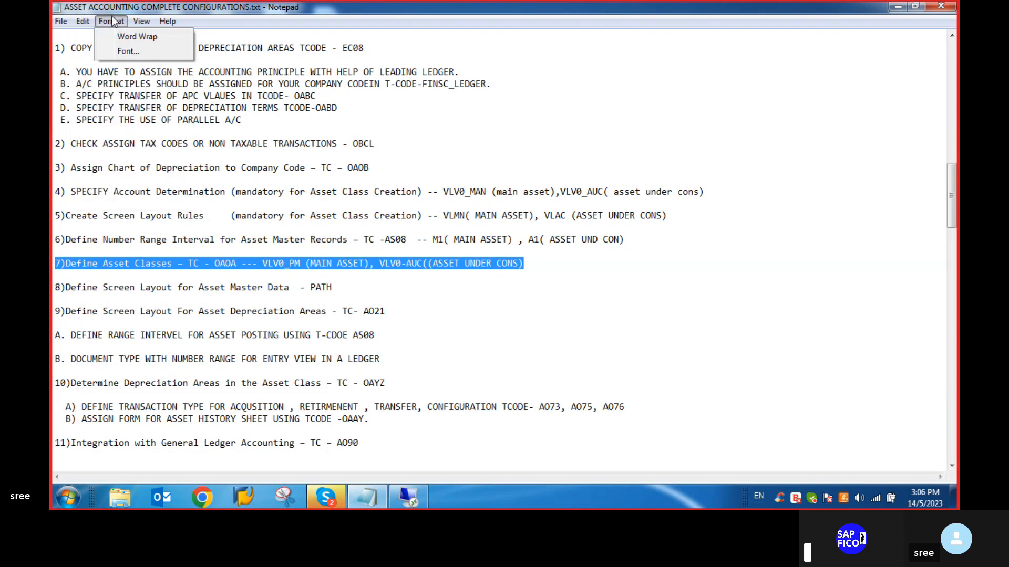
click(127, 54)
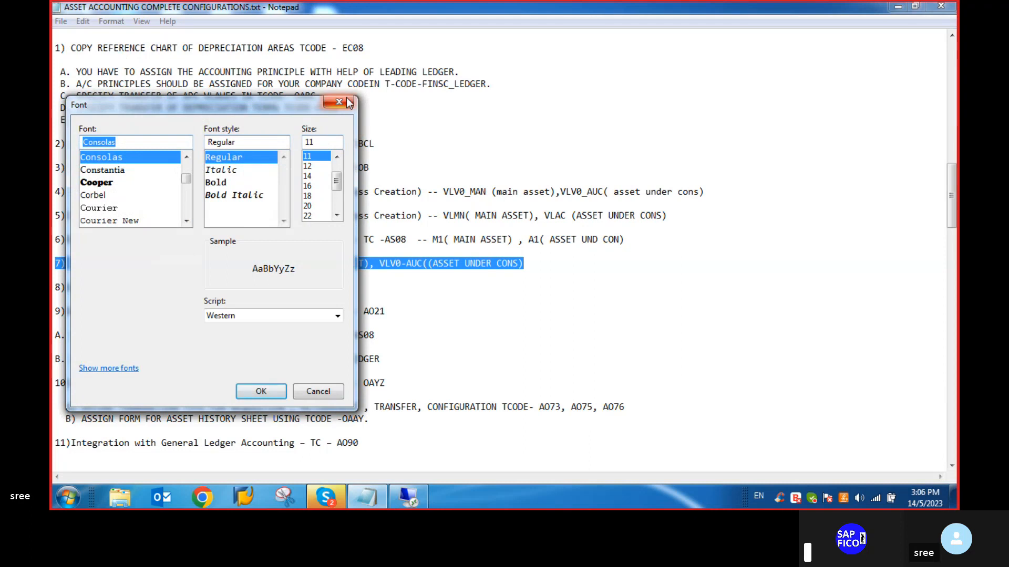
click(346, 103)
- Turn on word wrap for the Notepad checklist
click(111, 21)
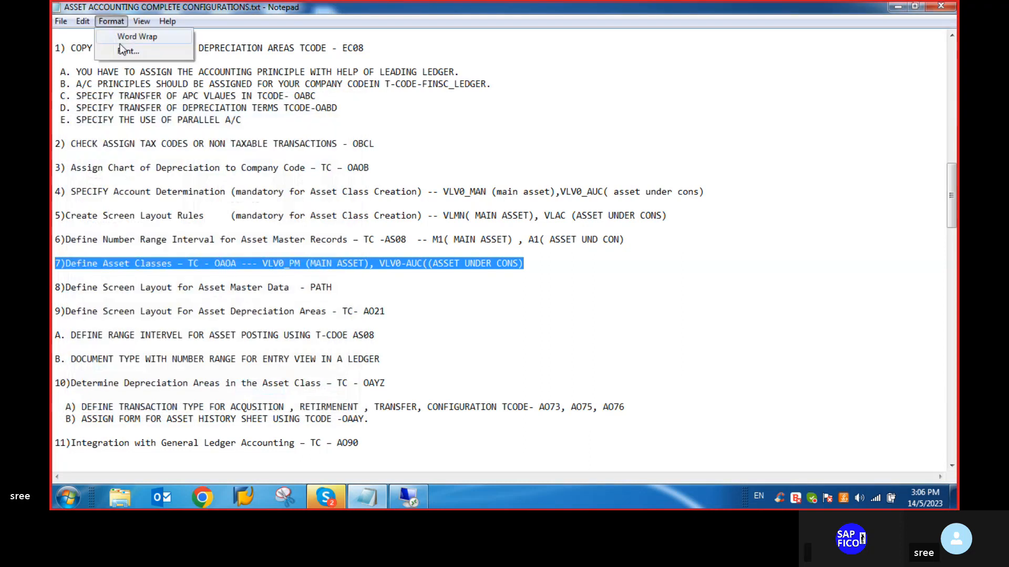
click(131, 37)
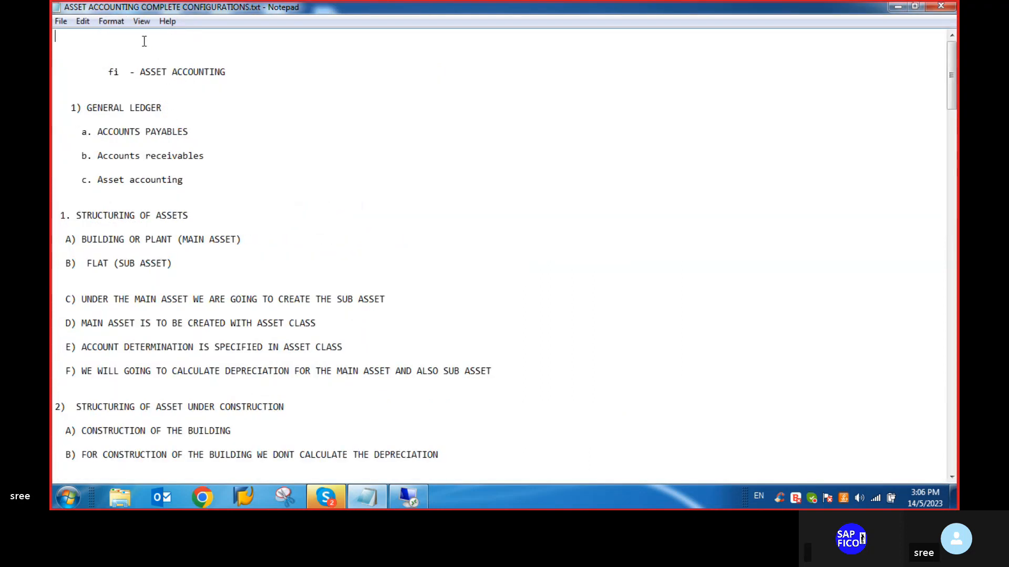
- Insert blank lines below checklist item 7 and start a new note line with "-*-"
scroll(191, 182, down, 20)
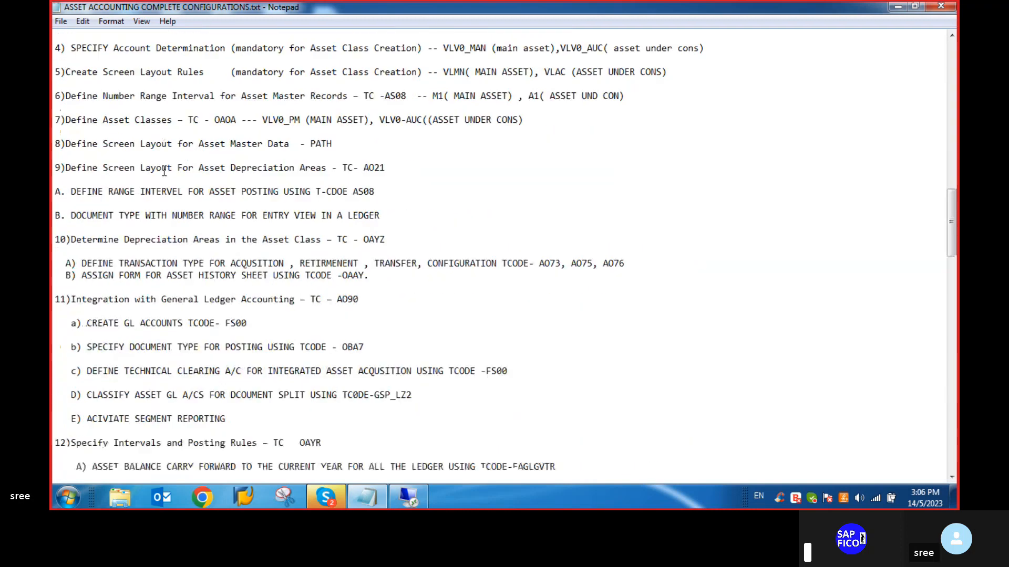
scroll(129, 141, up, 1)
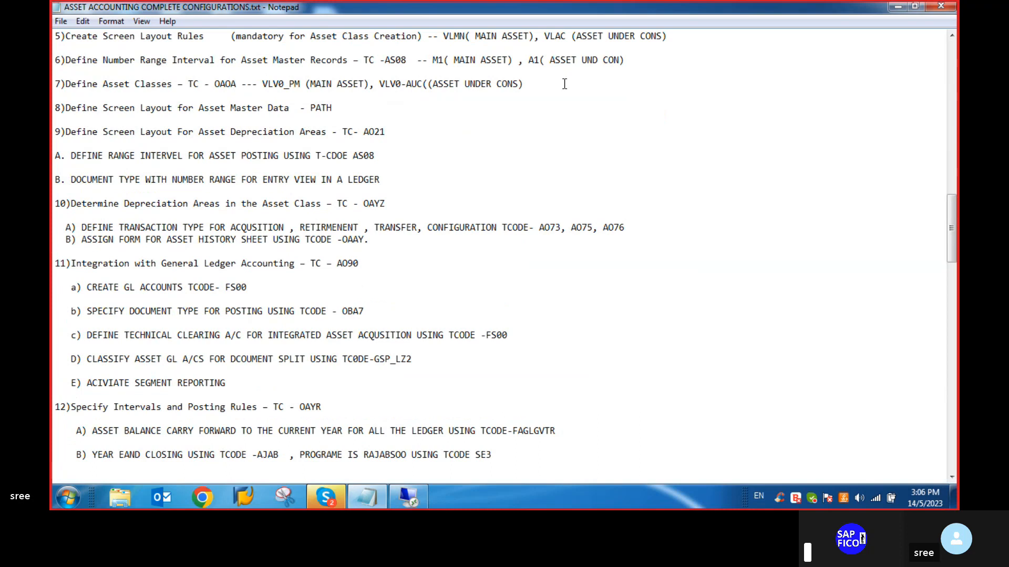
click(544, 84)
key(Return)
key(Return)
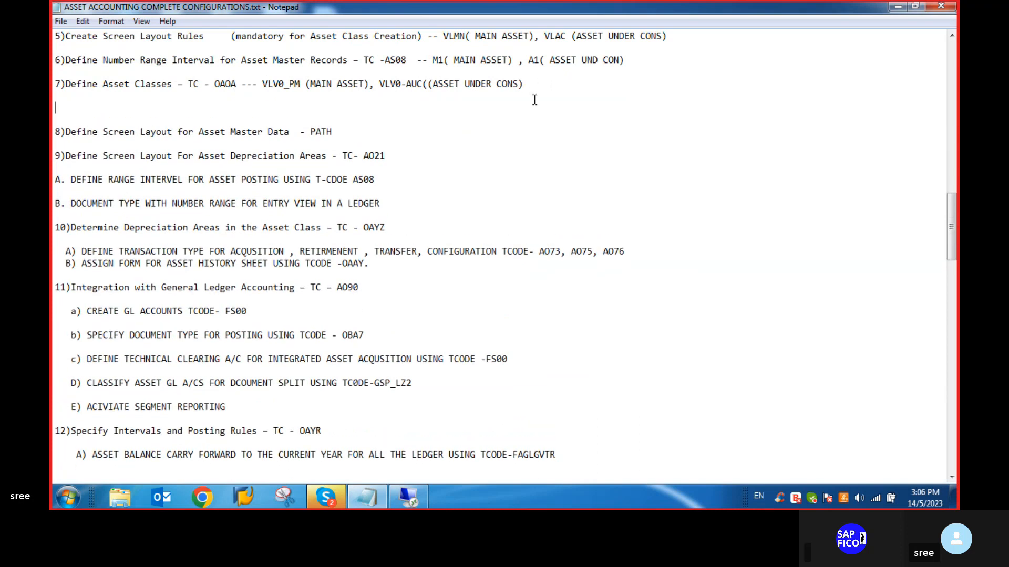
key(Return)
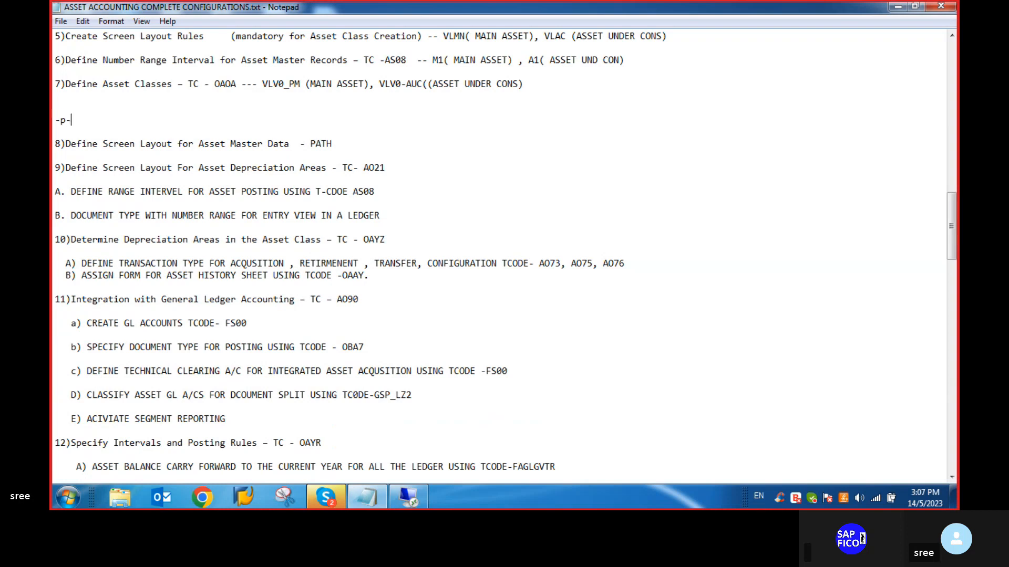
key(BackSpace)
key(BackSpace)
text(*)
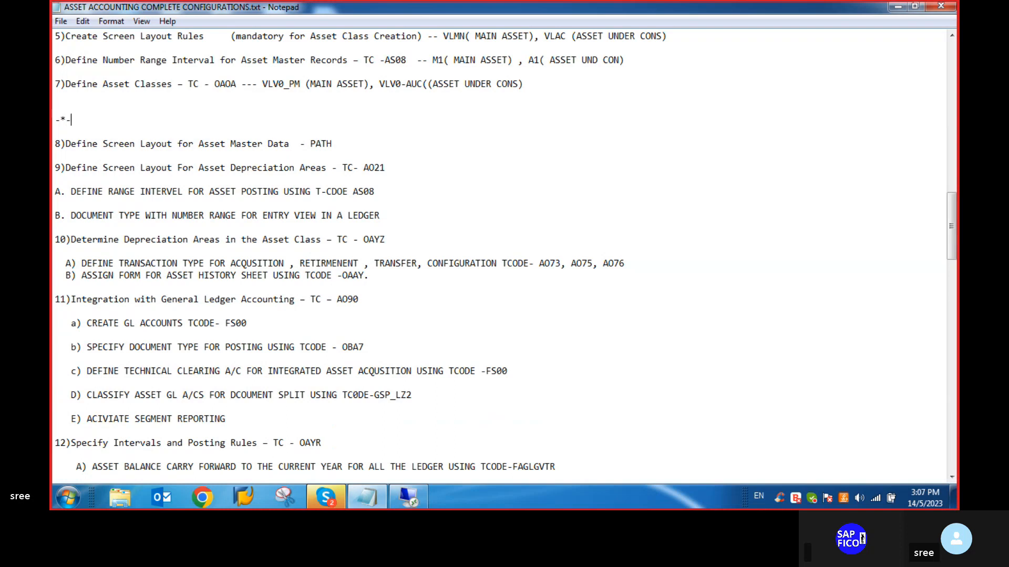